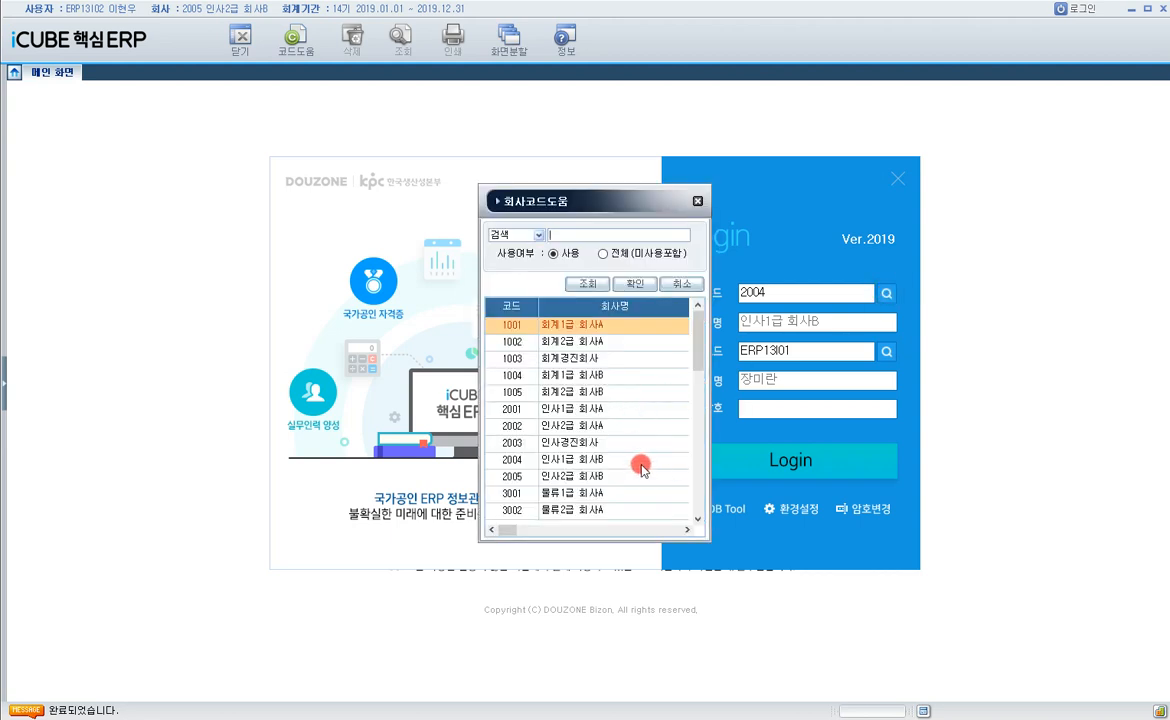
# - Log in to company 2004 인사1급 회사B with the assigned employee code
pyautogui.click(641, 463)
pyautogui.doubleClick(613, 461)
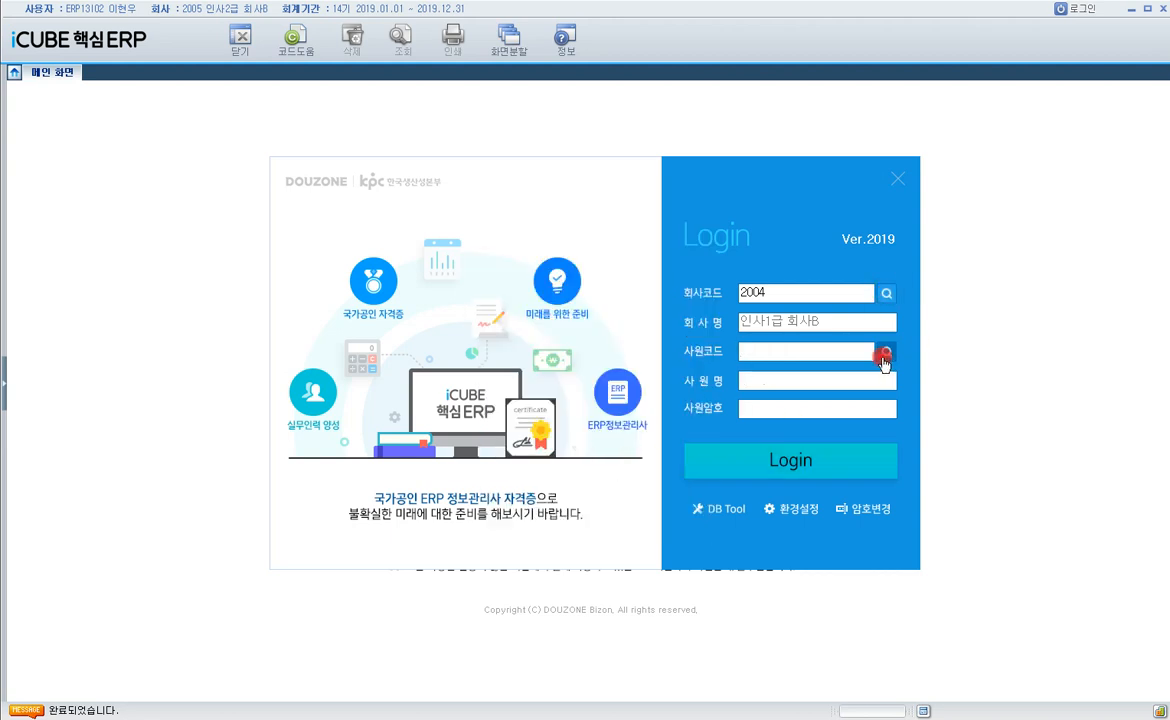
pyautogui.click(887, 351)
pyautogui.doubleClick(635, 308)
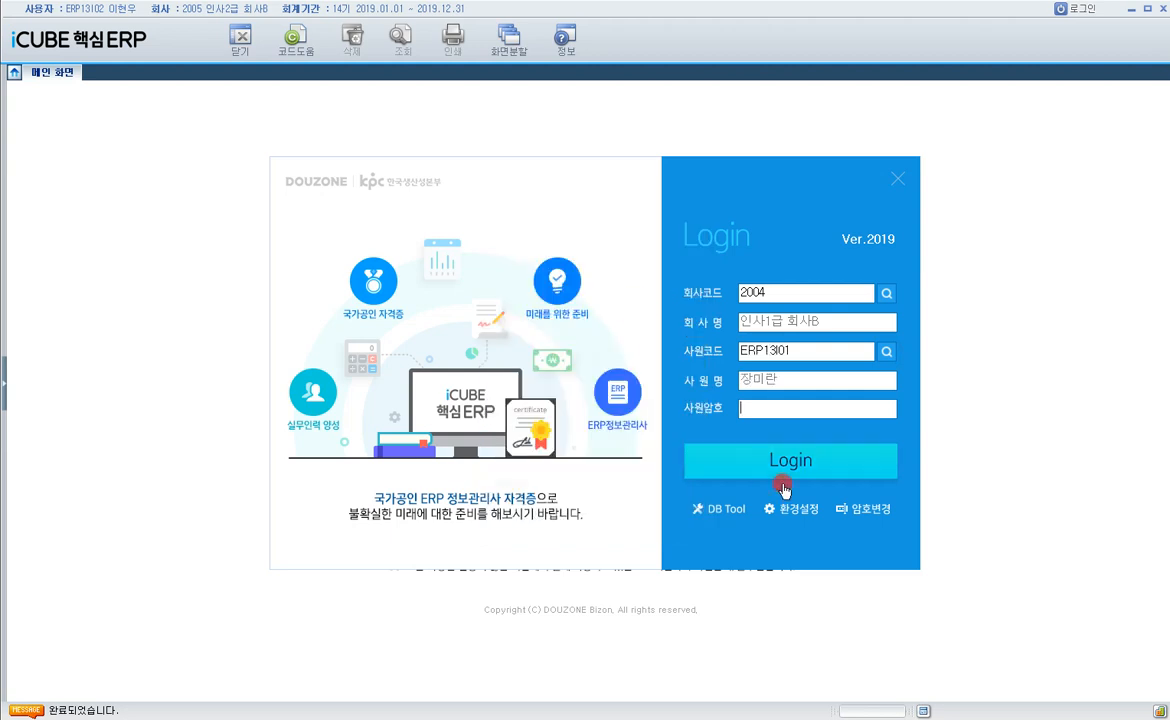
pyautogui.press('Return')
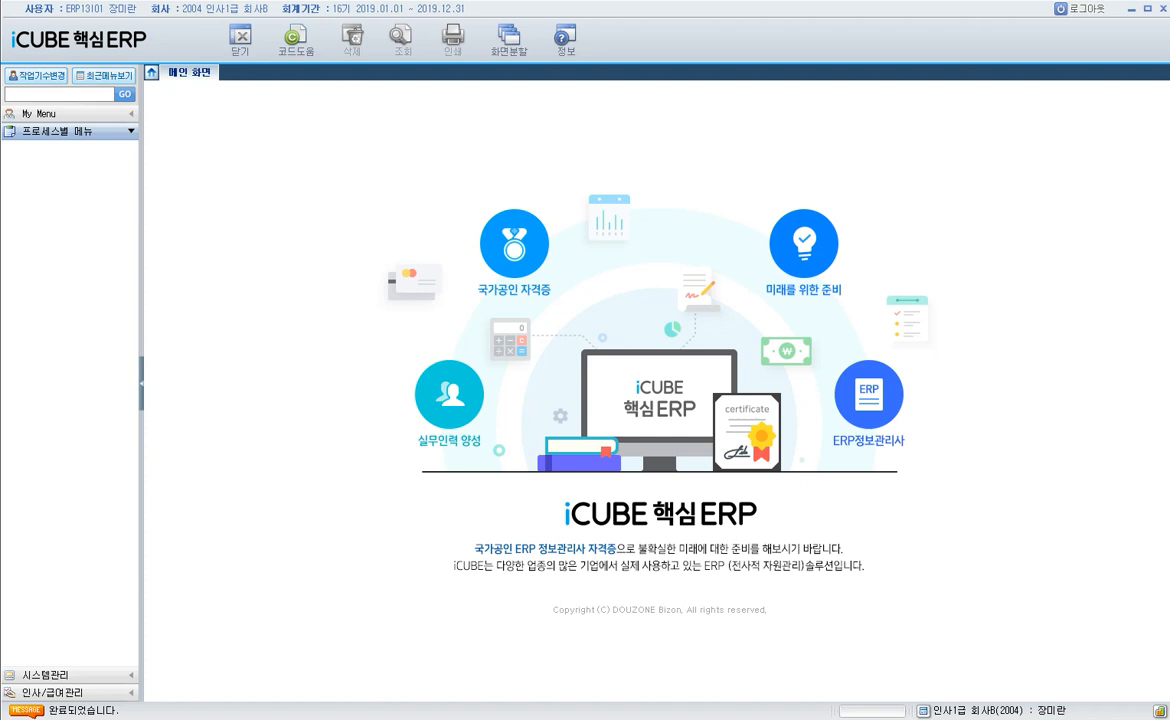
# - Open 사업장등록 and view the 1000 head office and 2000 인천지점 registration details
pyautogui.click(125, 675)
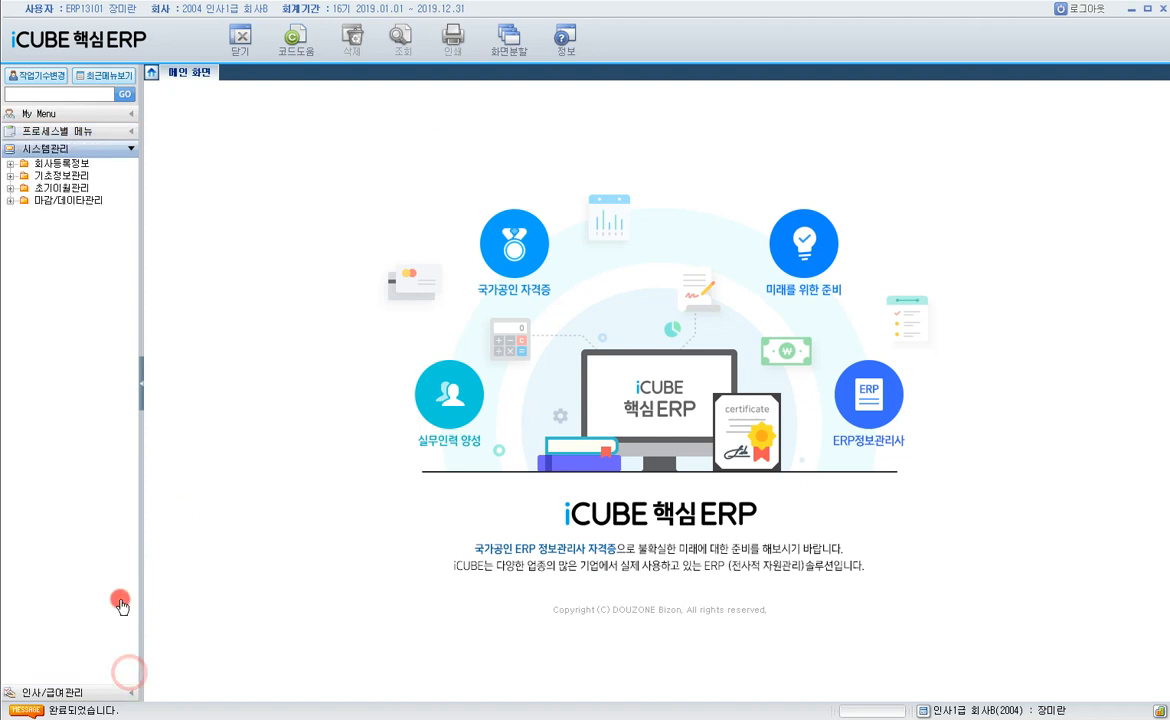
pyautogui.click(33, 166)
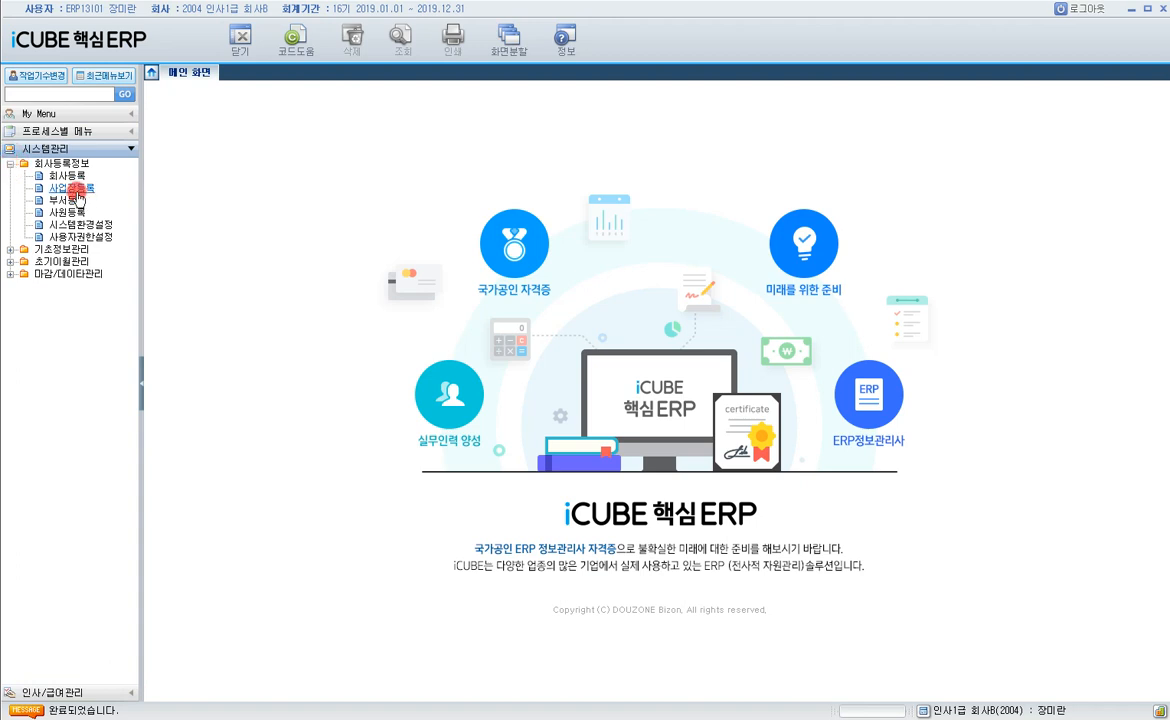
pyautogui.click(77, 190)
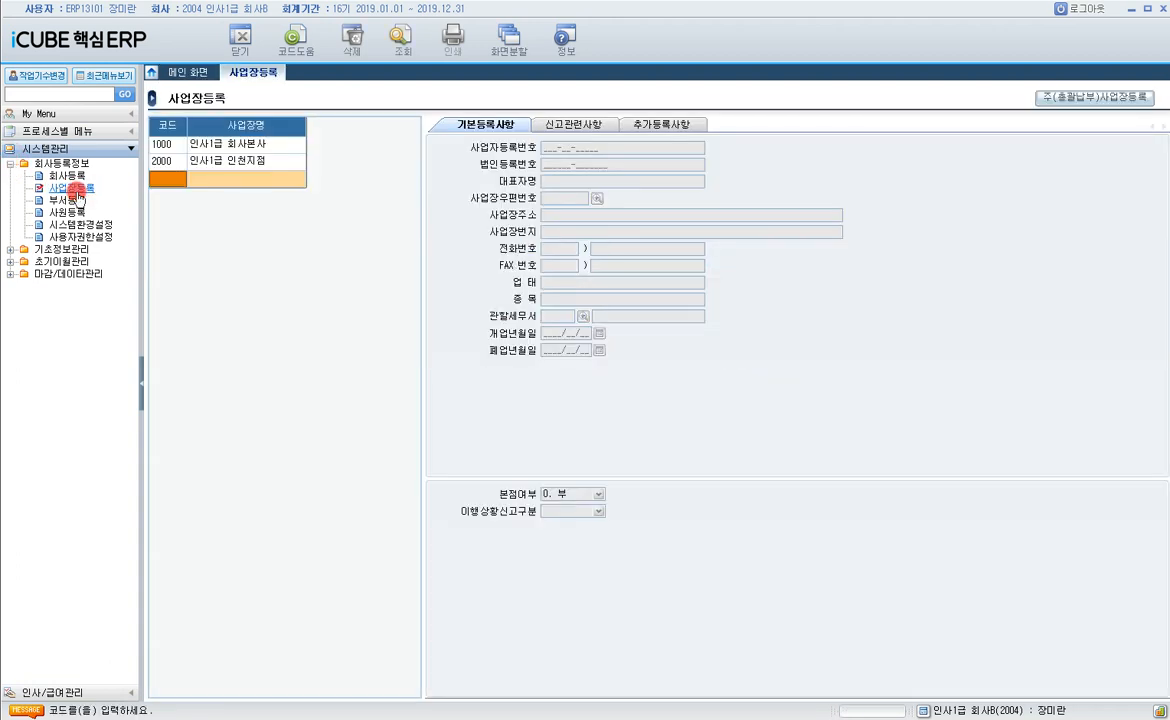
pyautogui.click(236, 147)
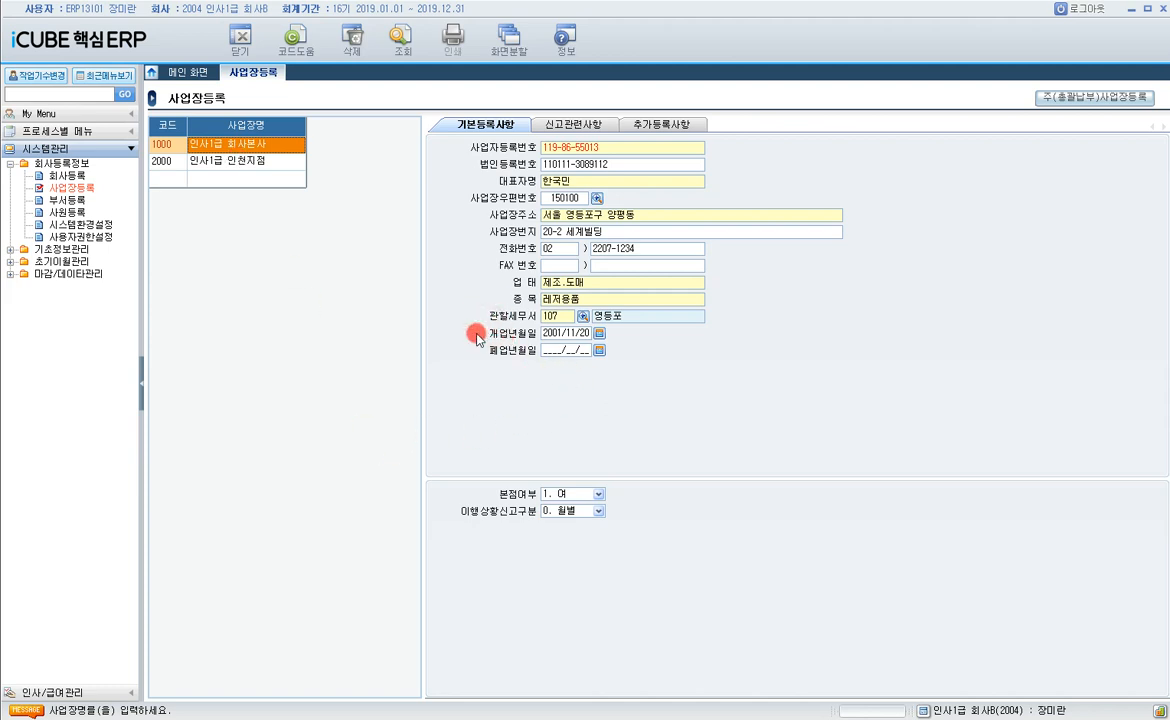
pyautogui.click(245, 162)
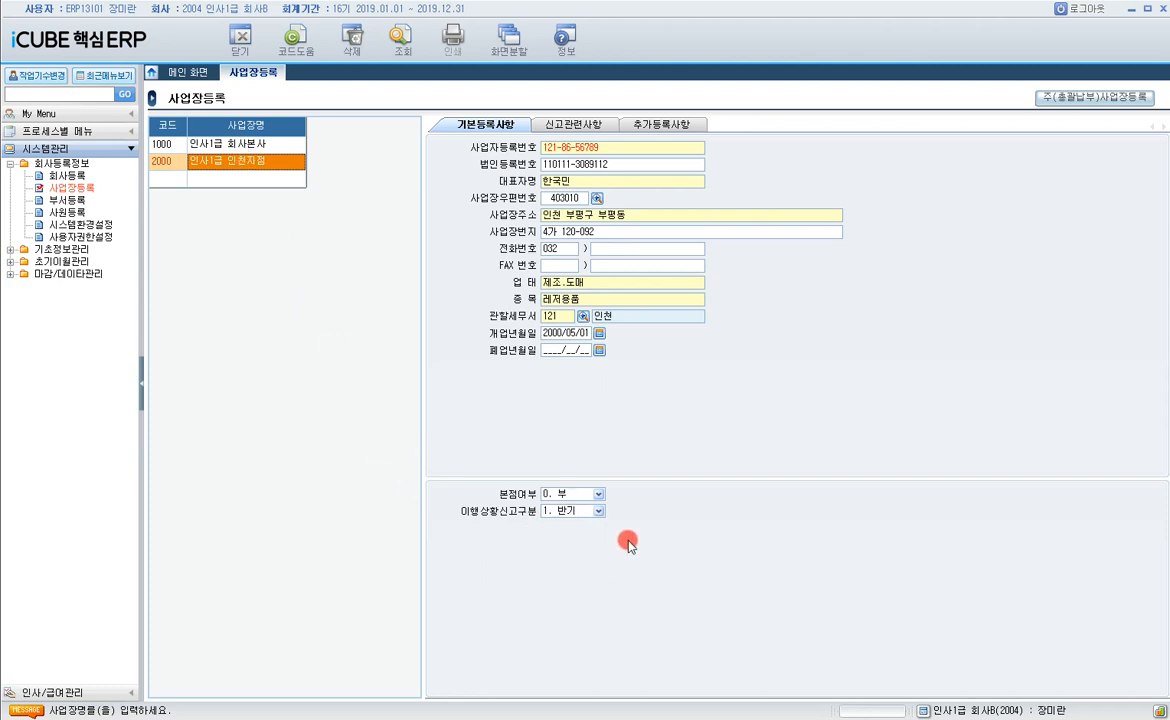
# - Check the 신고관련사항 reporting details for the head office and 인천지점
pyautogui.click(238, 146)
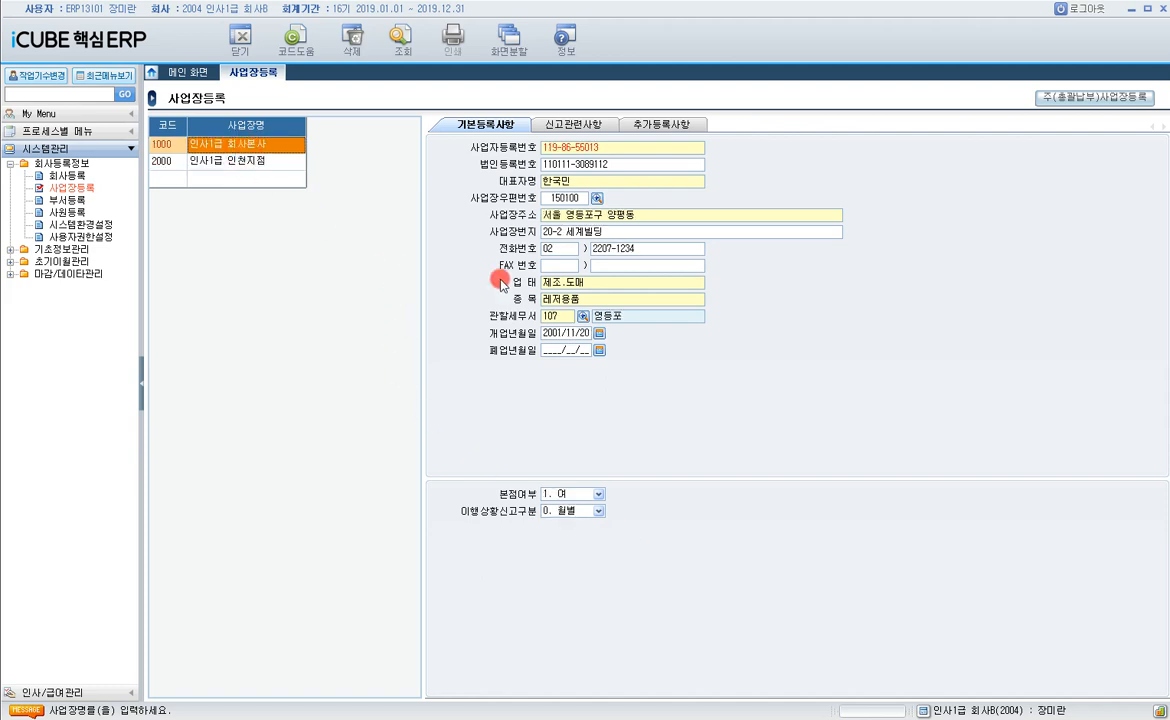
pyautogui.click(583, 125)
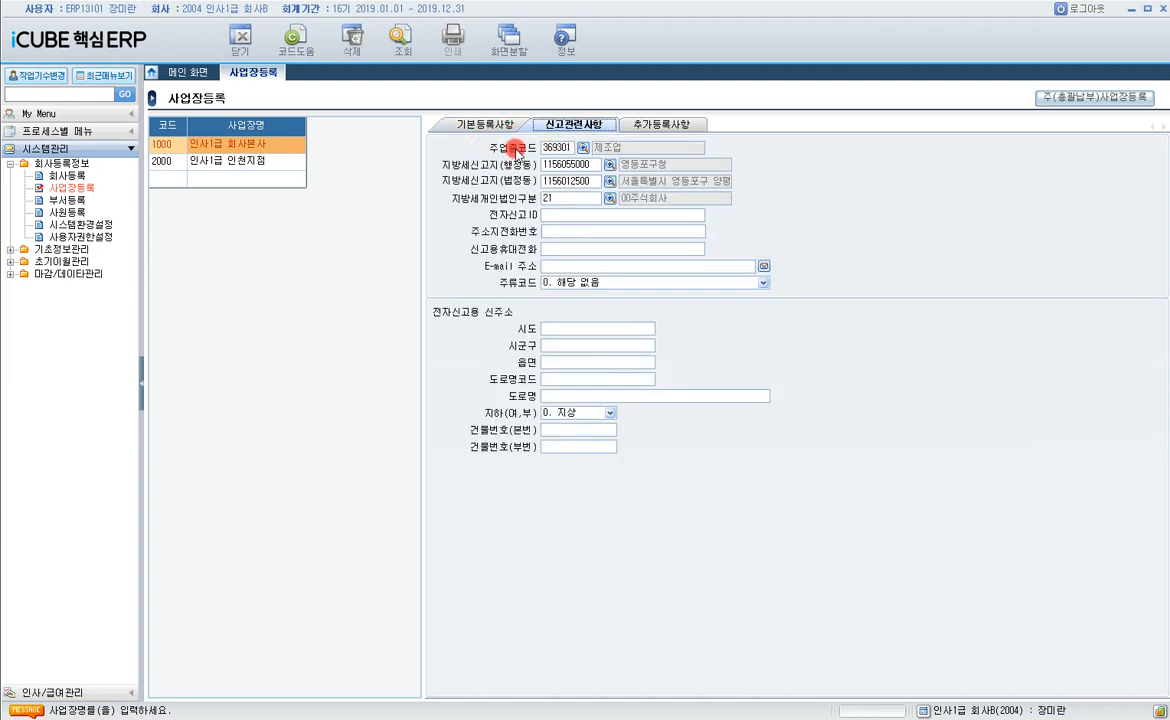
pyautogui.click(196, 163)
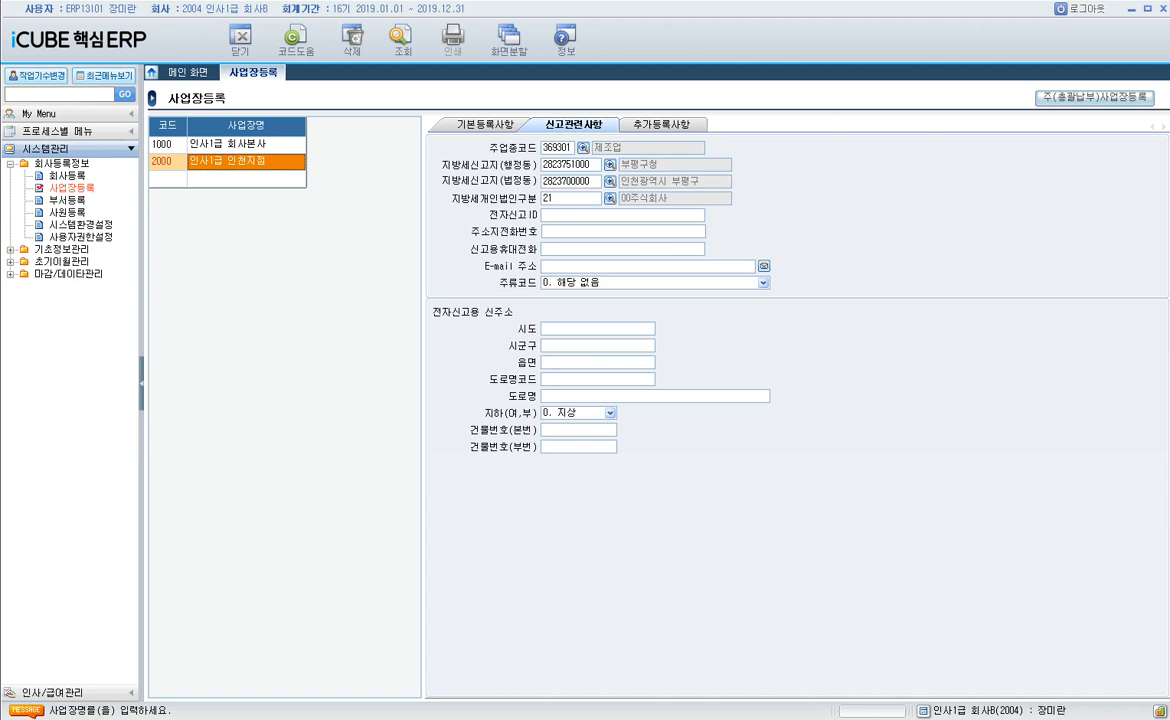
pyautogui.click(113, 693)
# - Open 지급공제항목등록 and load the 2019 급여 지급 items
pyautogui.click(10, 181)
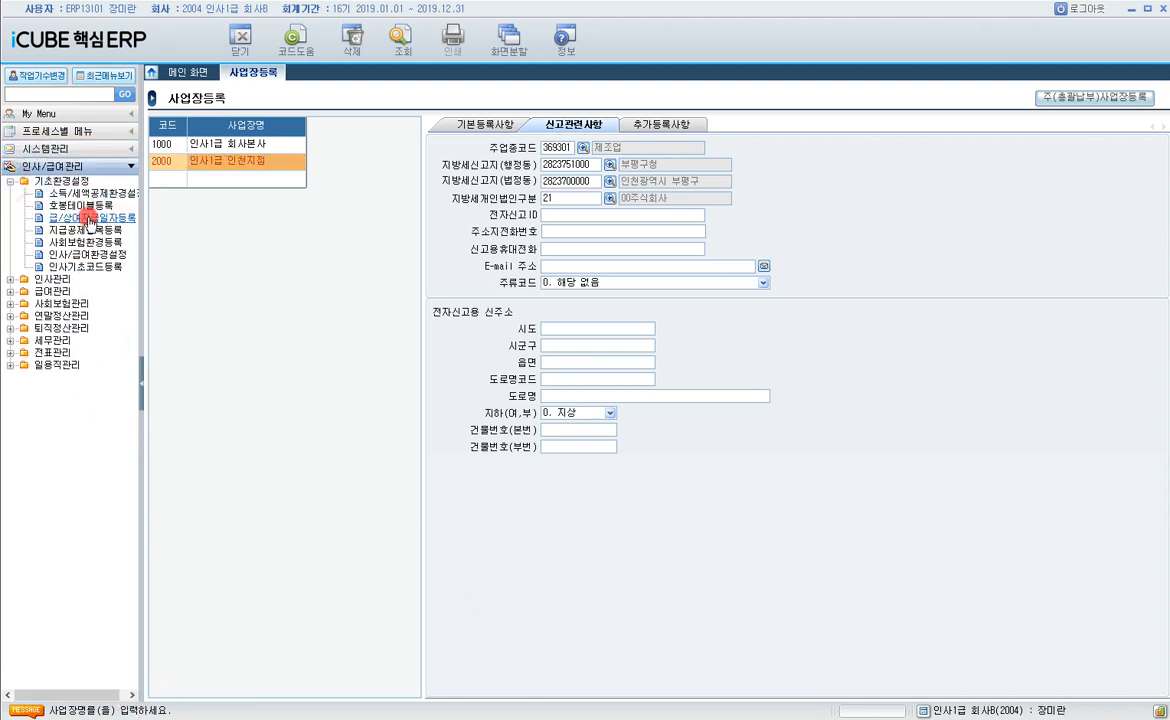
pyautogui.click(89, 229)
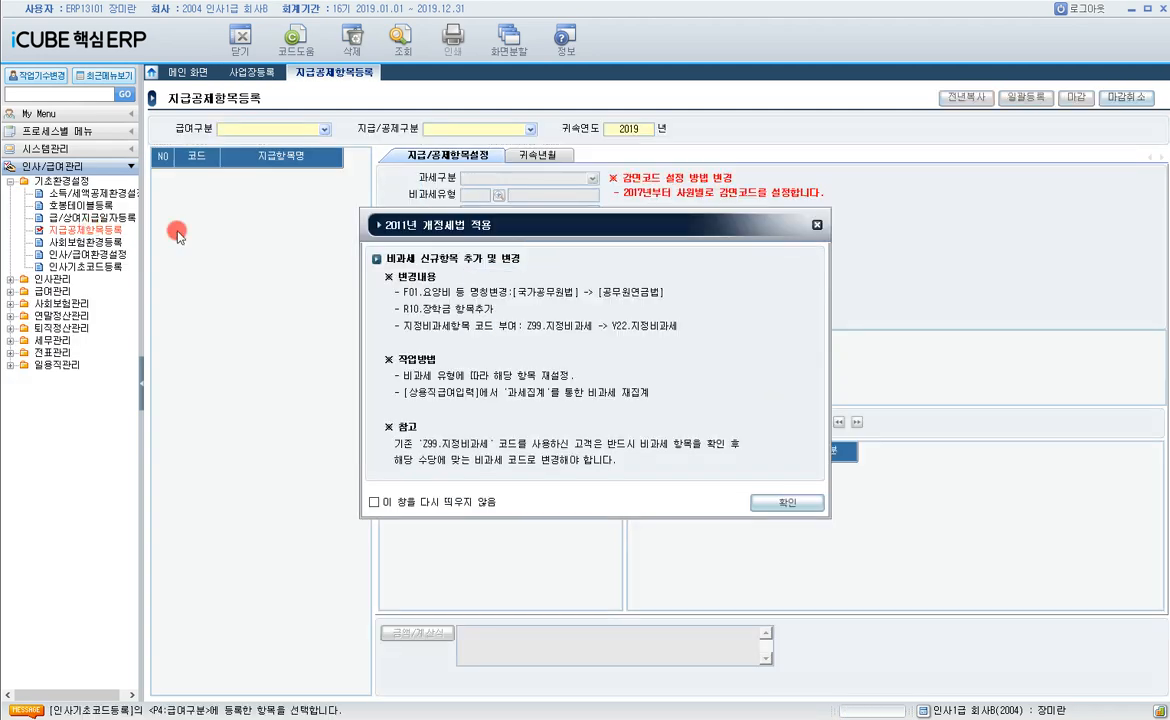
pyautogui.click(785, 502)
pyautogui.click(785, 494)
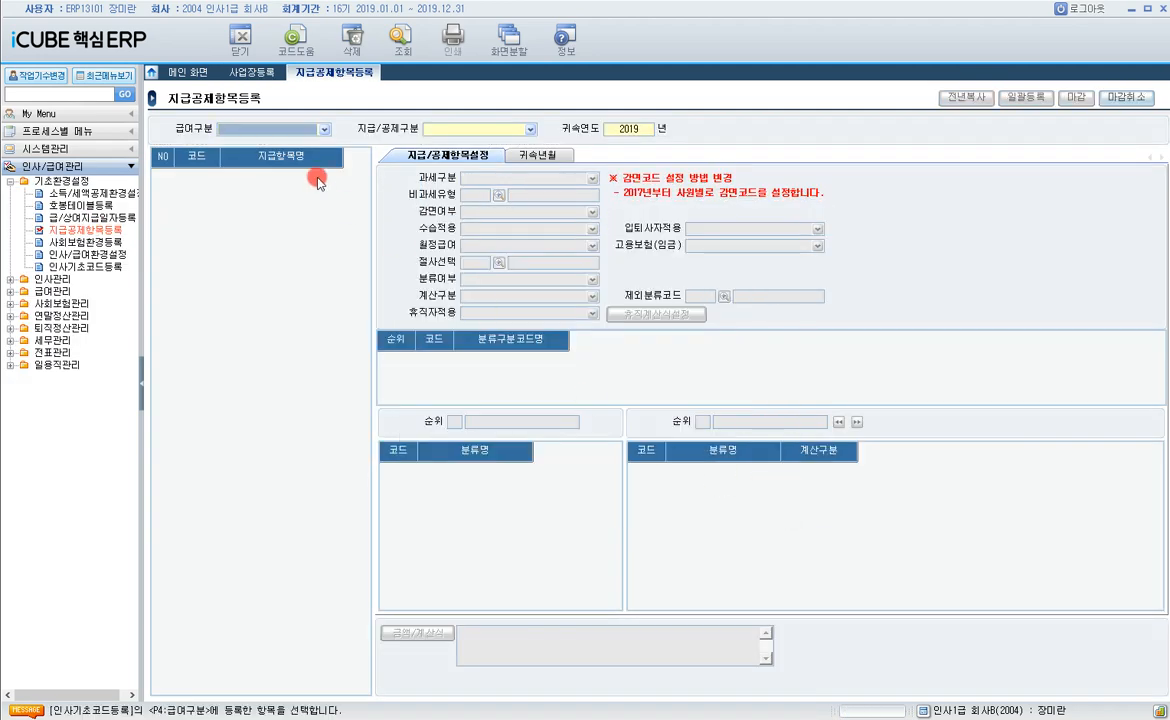
pyautogui.click(292, 129)
pyautogui.click(287, 143)
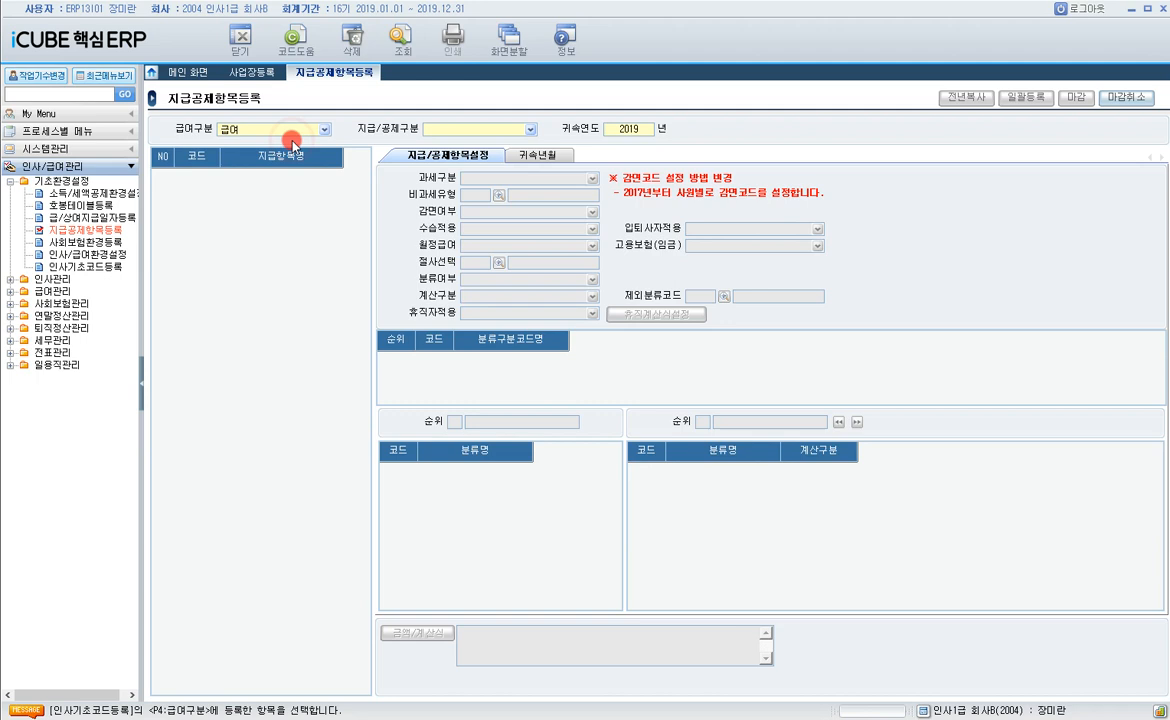
pyautogui.click(530, 130)
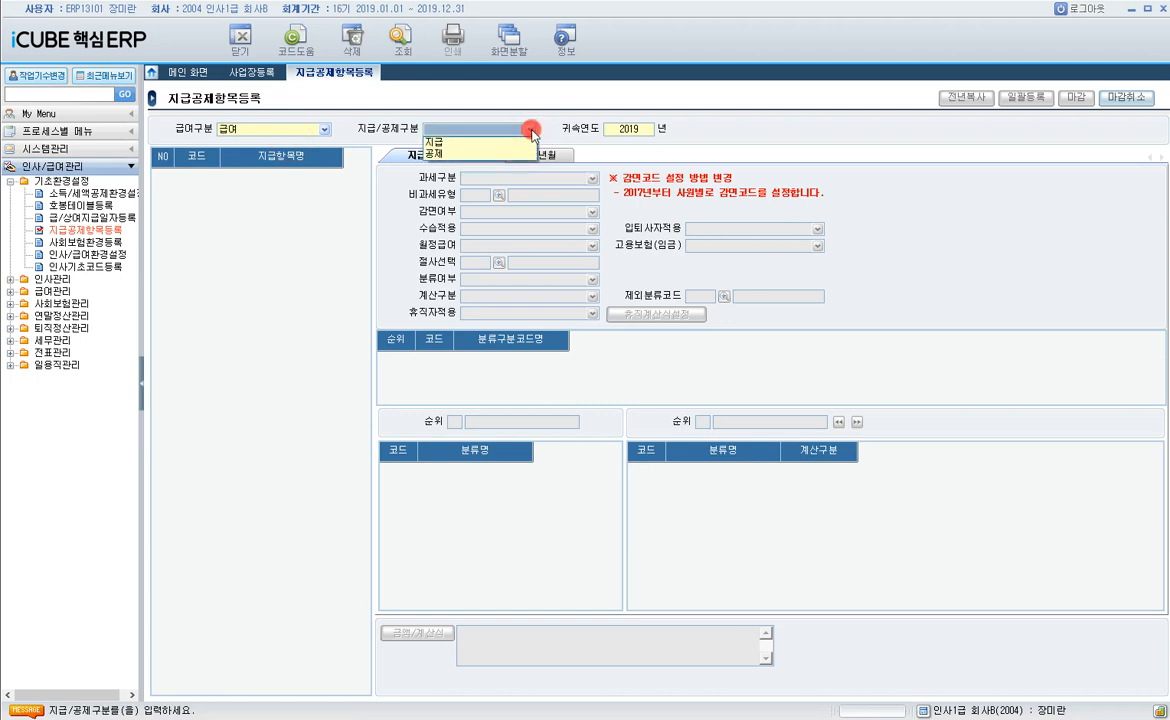
pyautogui.click(480, 153)
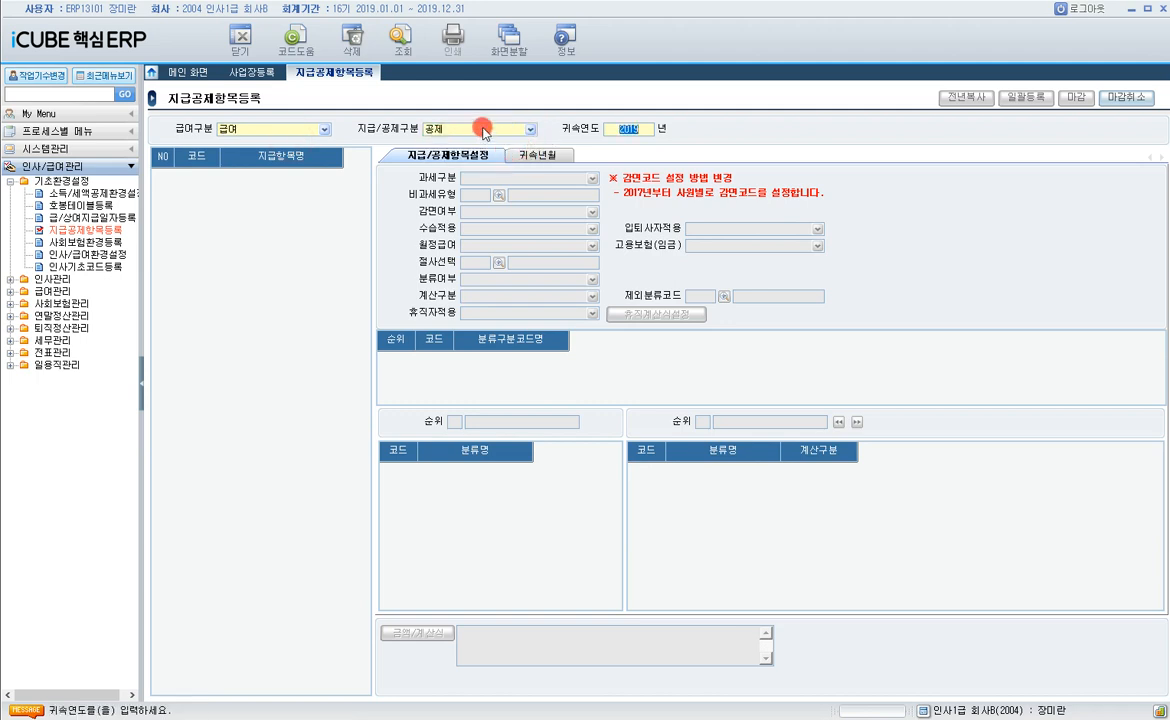
pyautogui.click(483, 131)
pyautogui.click(462, 142)
pyautogui.click(400, 38)
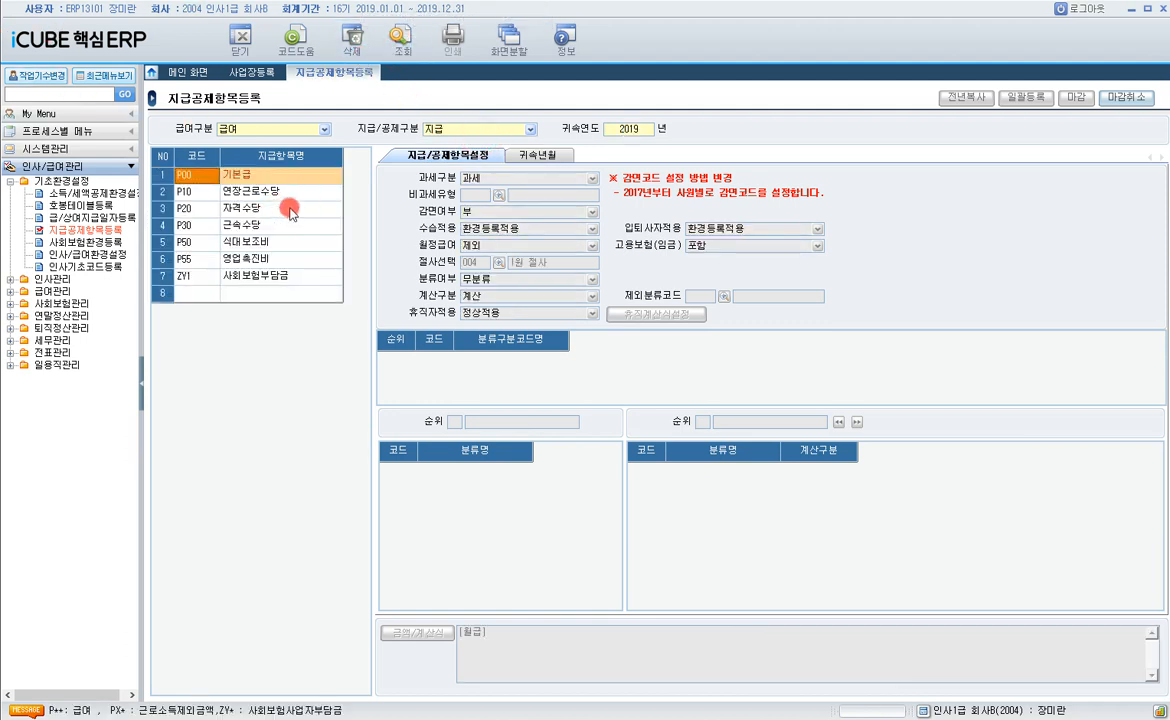
# - Review the settings of P10 연장근로수당, P30 근속수당 and P50 식대보조비 (비과세 P01 식사대)
pyautogui.click(244, 178)
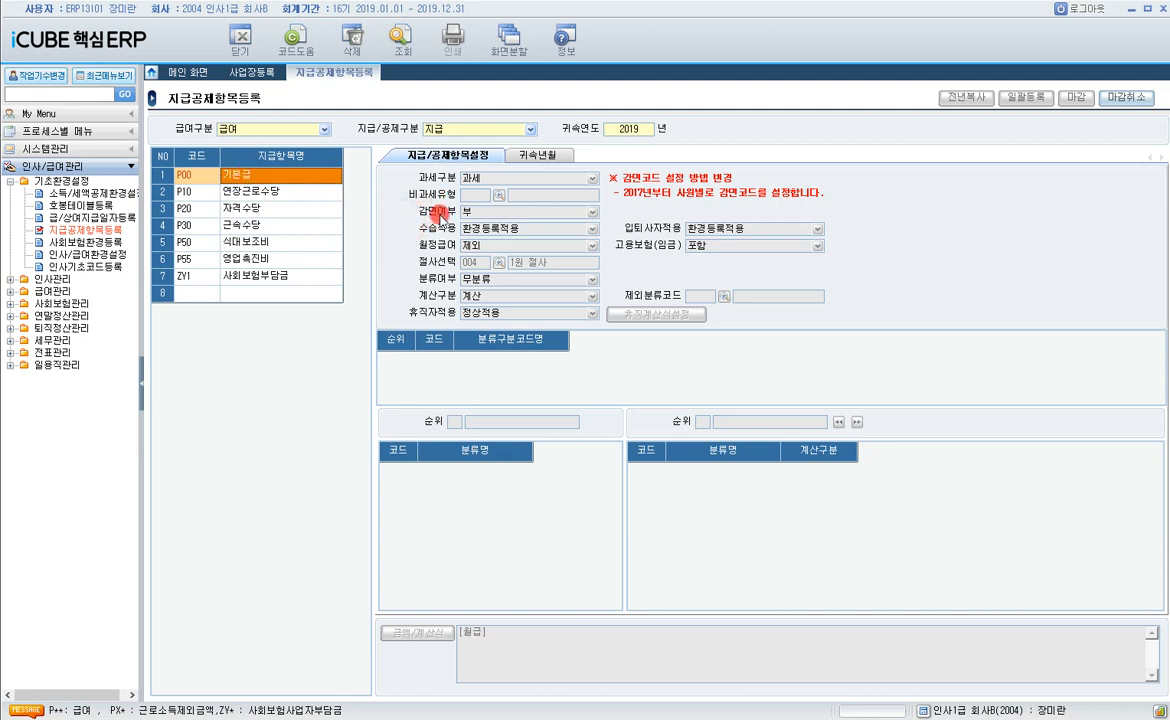
pyautogui.click(255, 193)
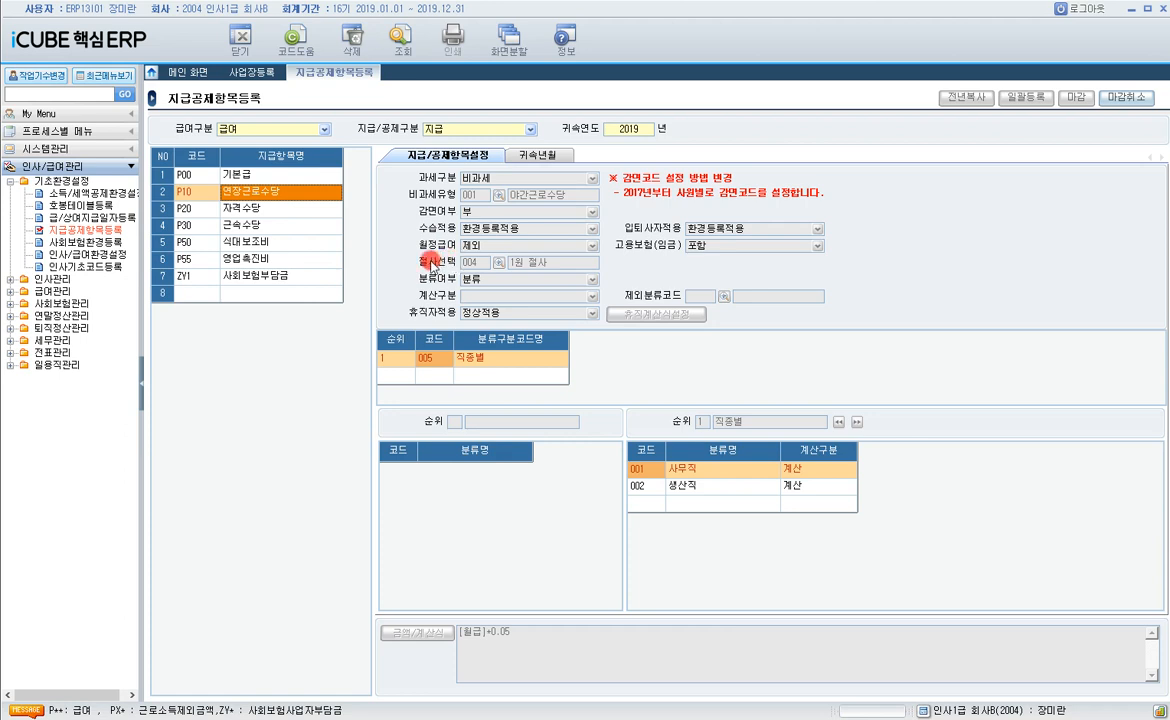
pyautogui.click(248, 226)
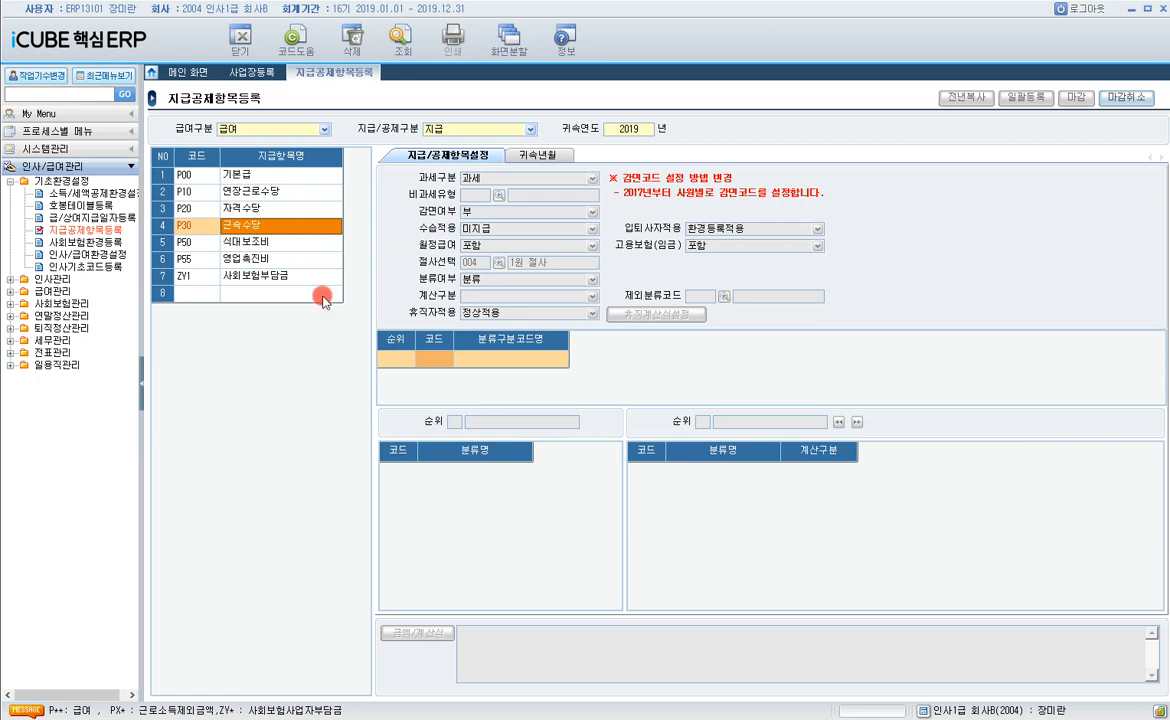
pyautogui.click(252, 242)
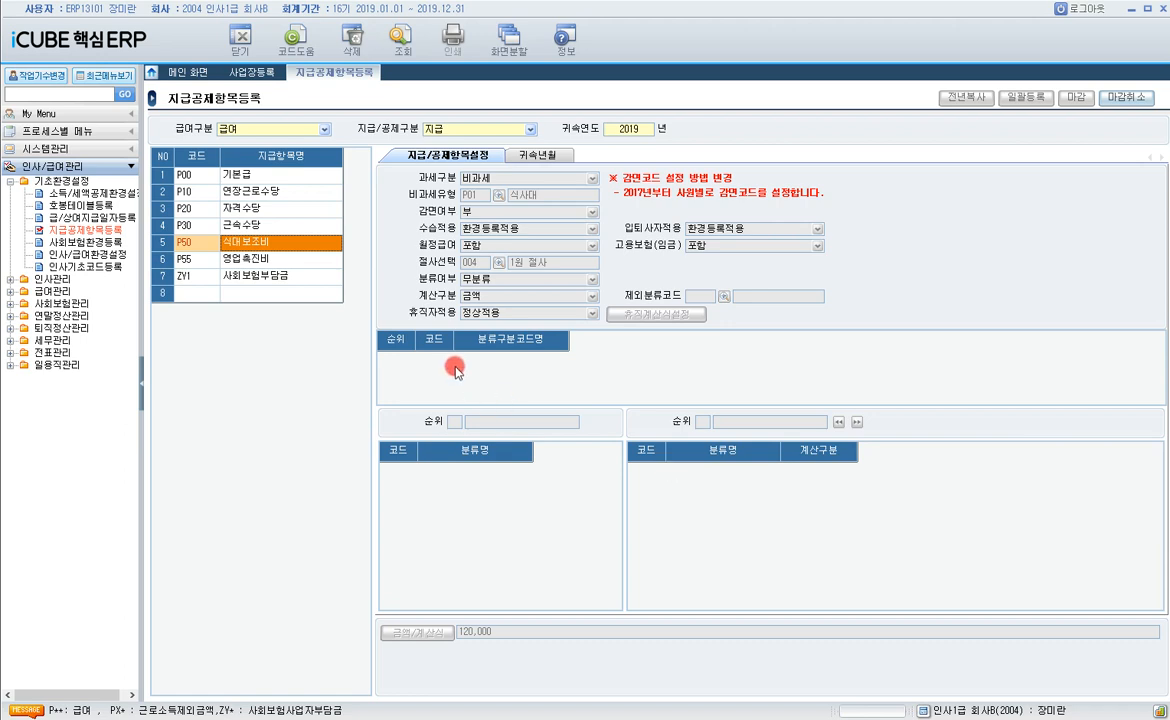
pyautogui.click(95, 148)
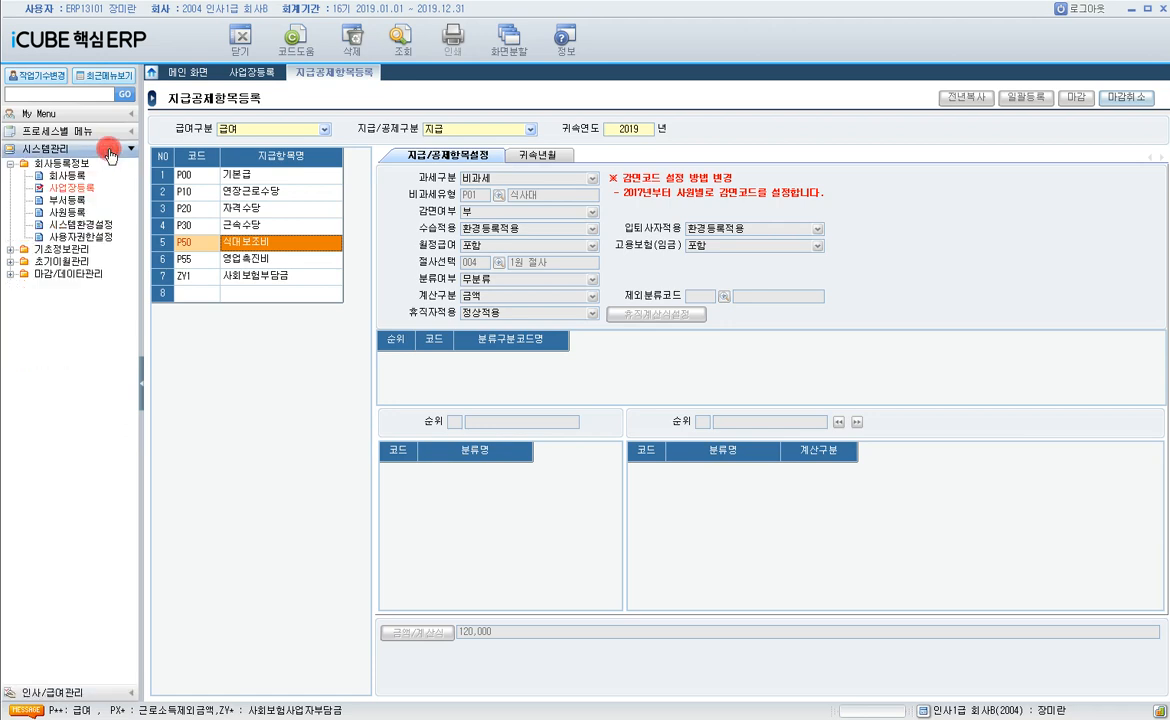
# - Open 사용자권한설정 filtered to H. 인사/급여관리 and review its 회사-level 조회권한 menus
pyautogui.click(87, 226)
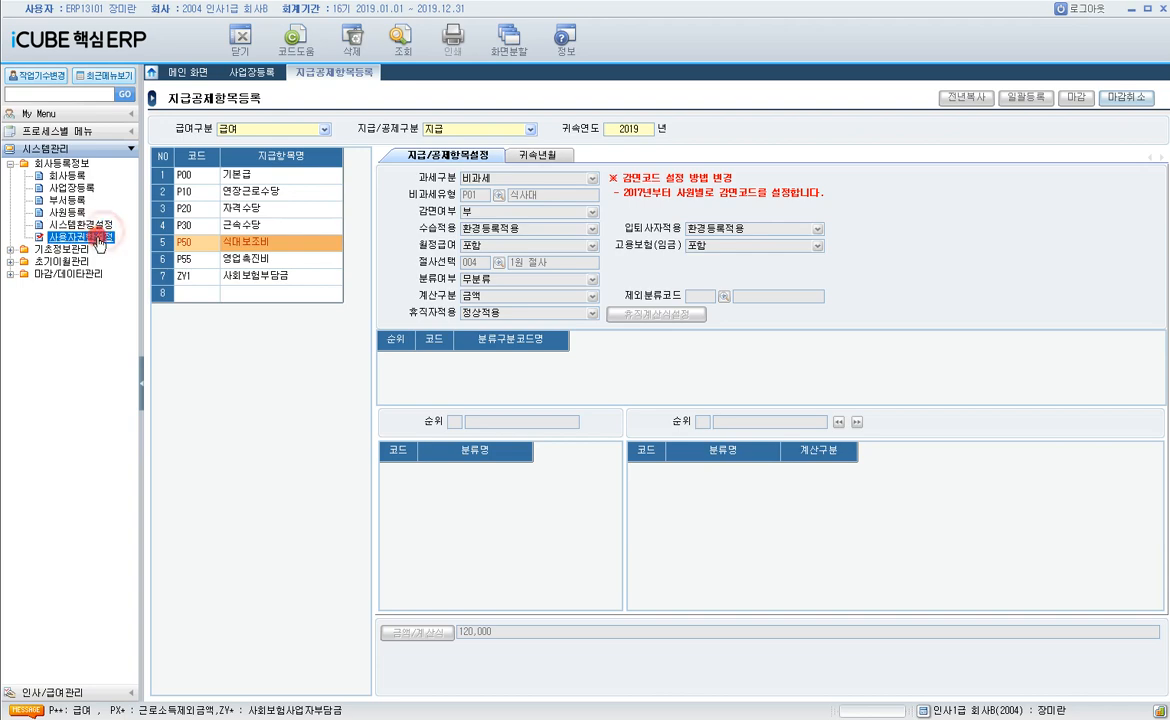
pyautogui.click(101, 238)
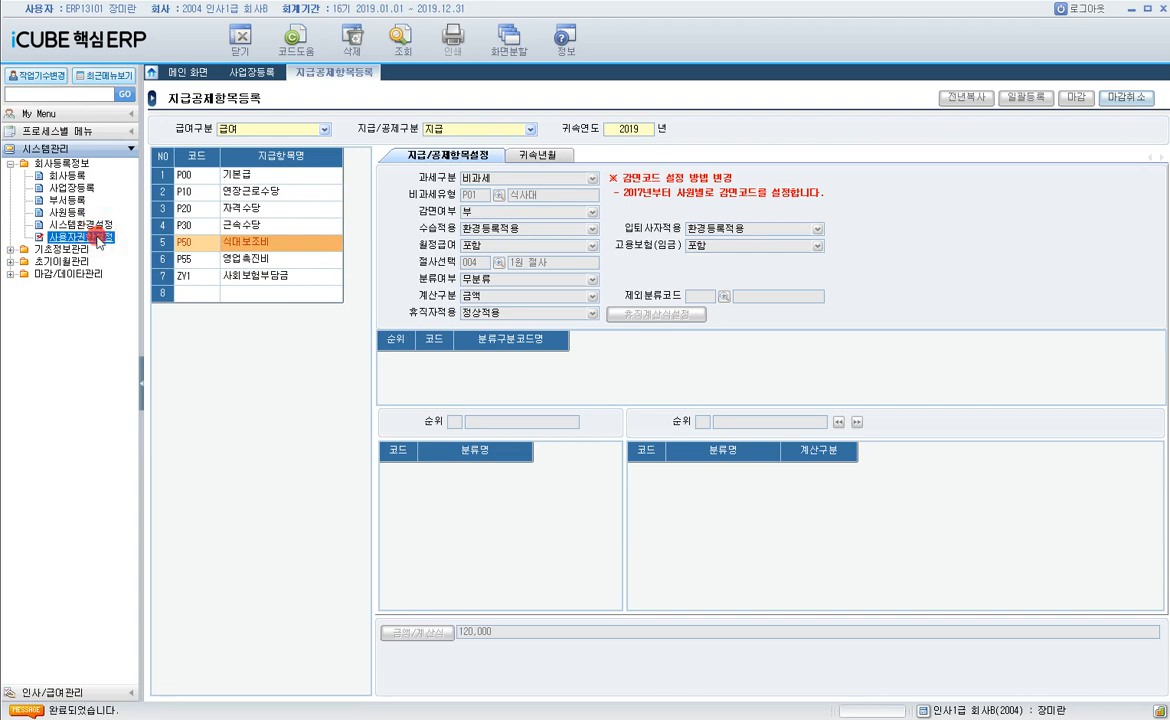
pyautogui.doubleClick(99, 238)
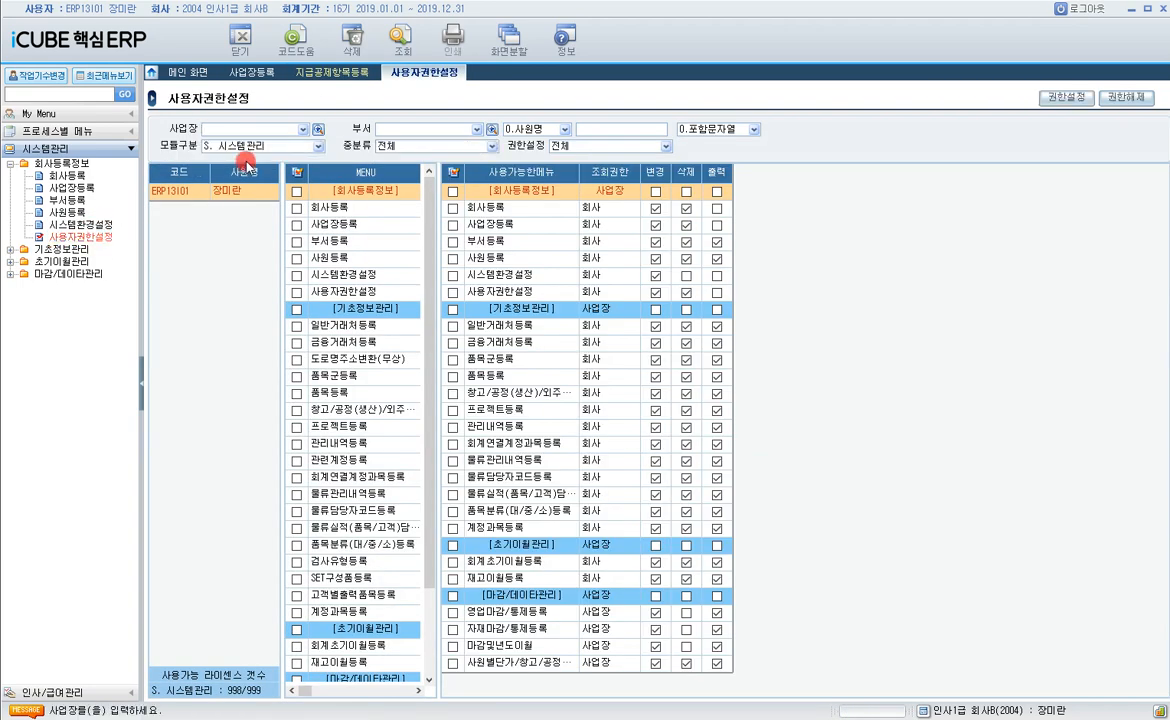
pyautogui.click(248, 150)
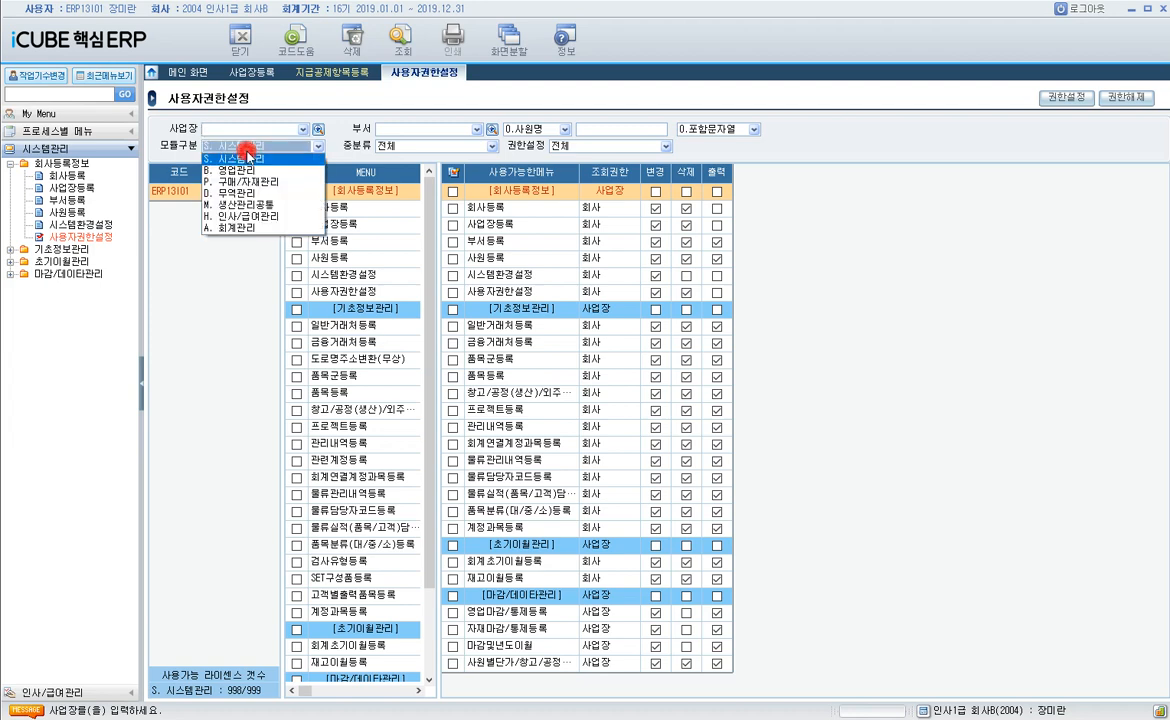
pyautogui.click(246, 216)
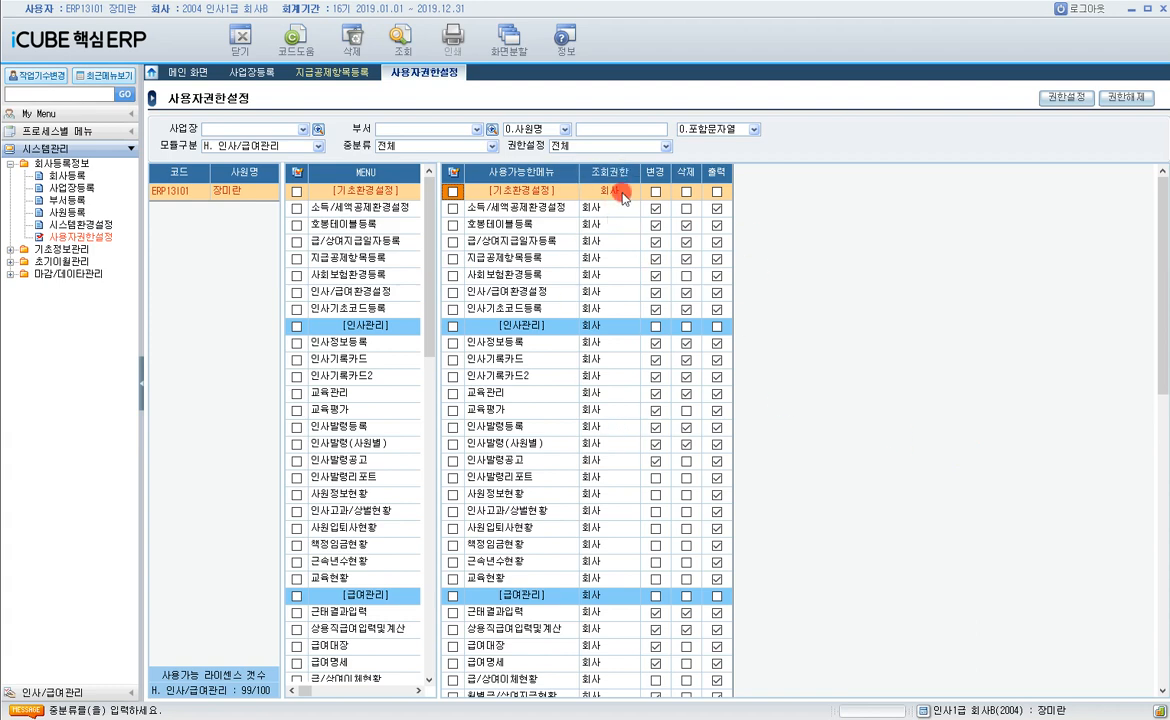
pyautogui.scroll(-15, 624, 480)
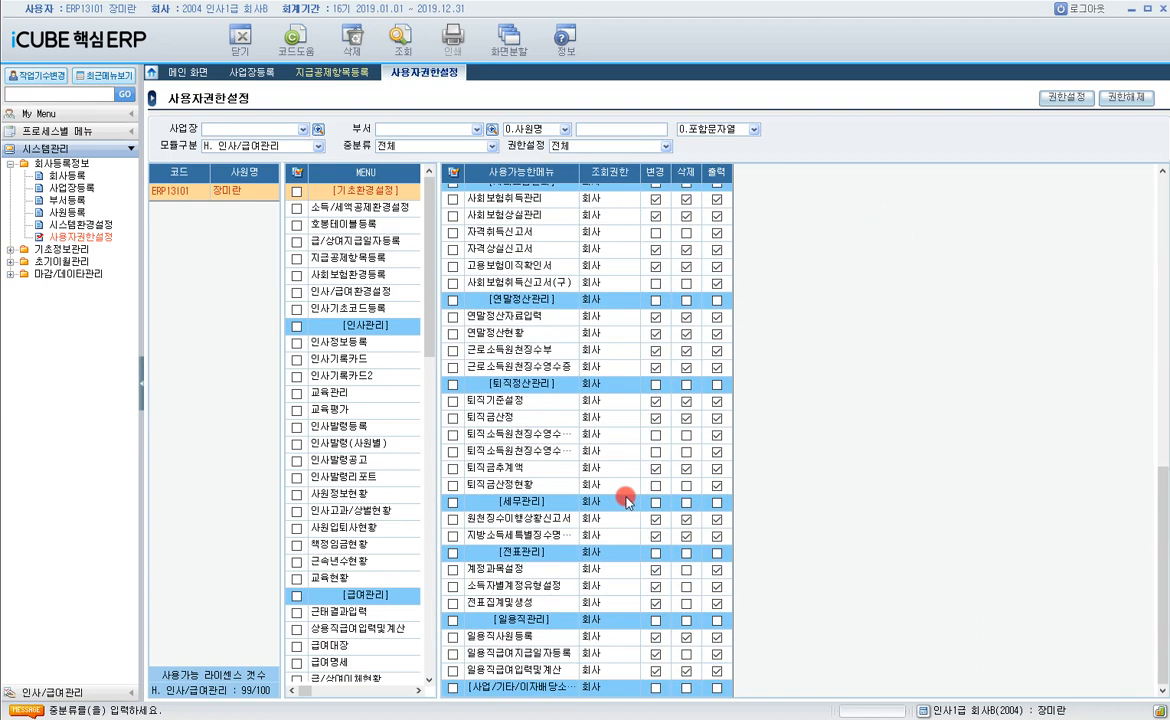
pyautogui.scroll(15, 624, 497)
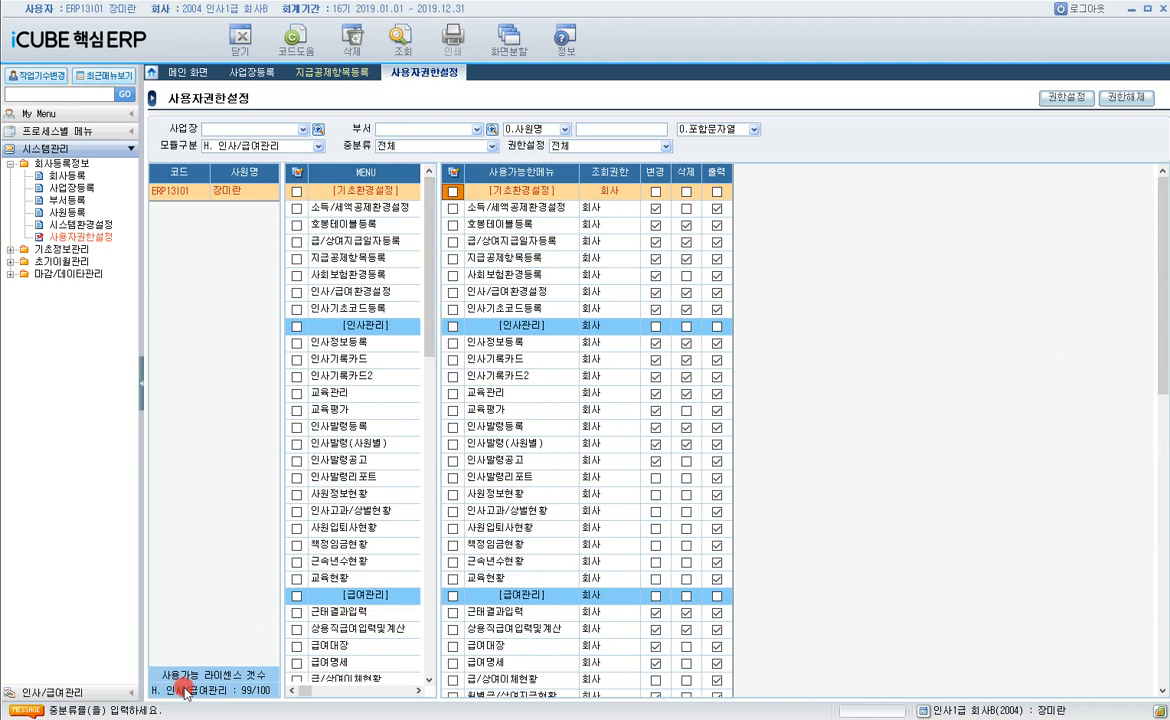
pyautogui.click(95, 692)
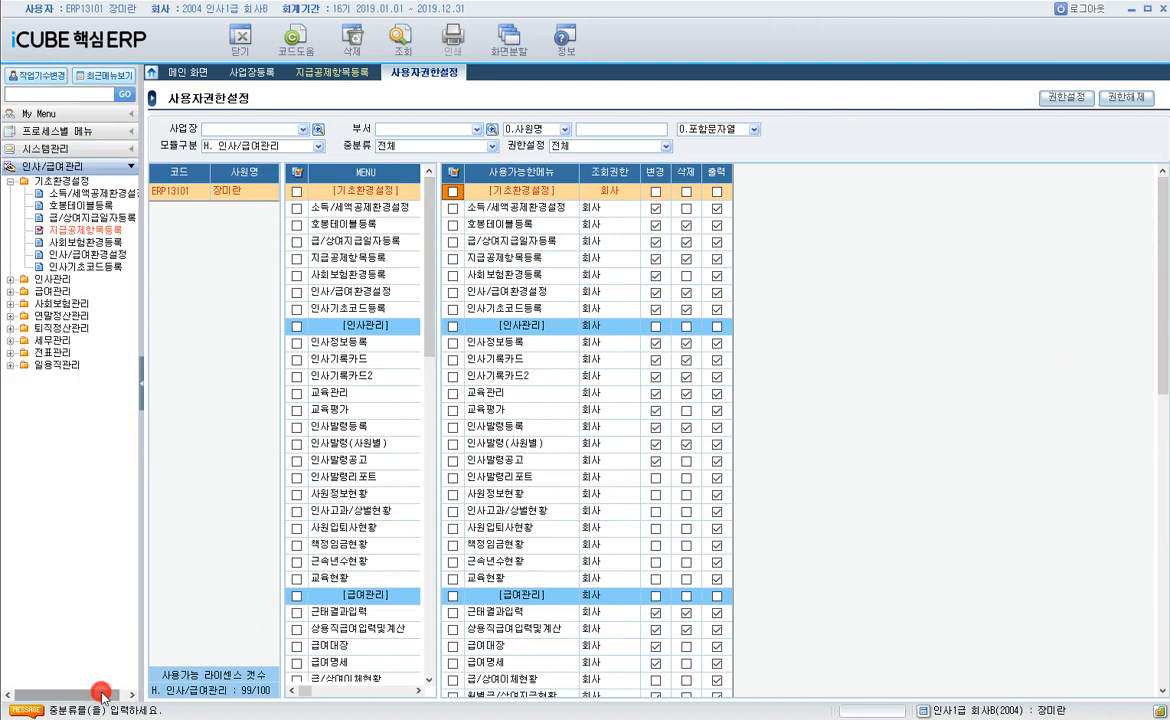
# - In 인사/급여환경설정, set the 사무직 attendance closing start day to 1
pyautogui.click(104, 255)
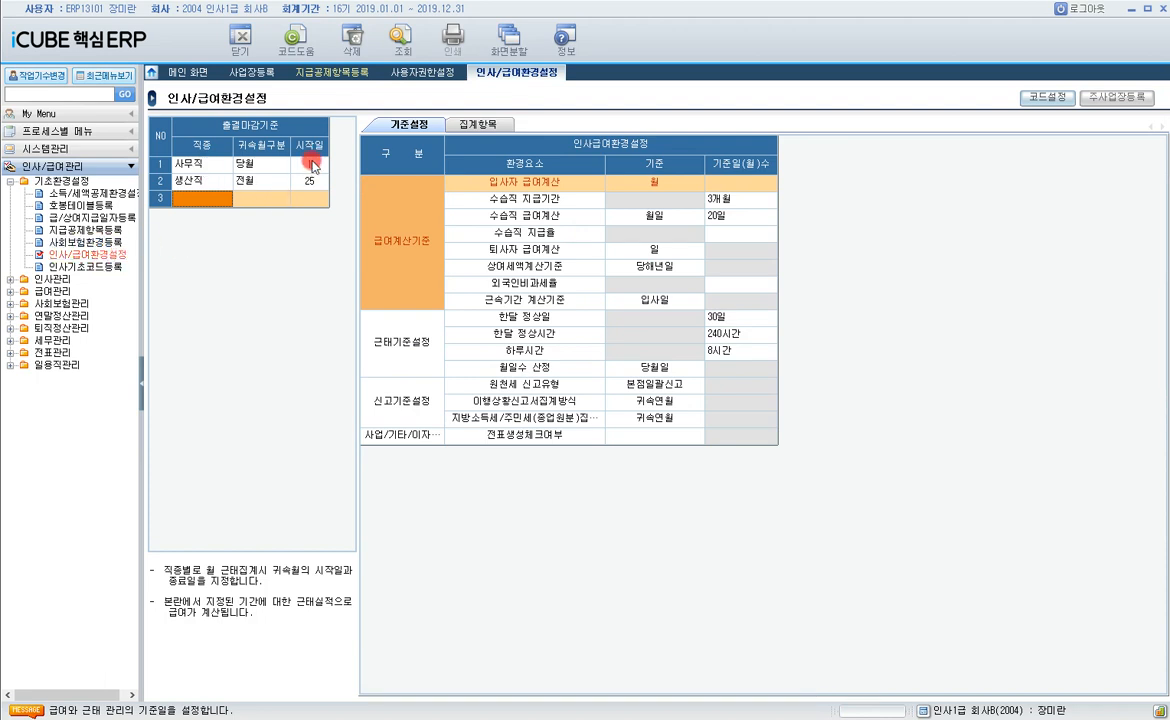
pyautogui.click(314, 166)
pyautogui.write('1')
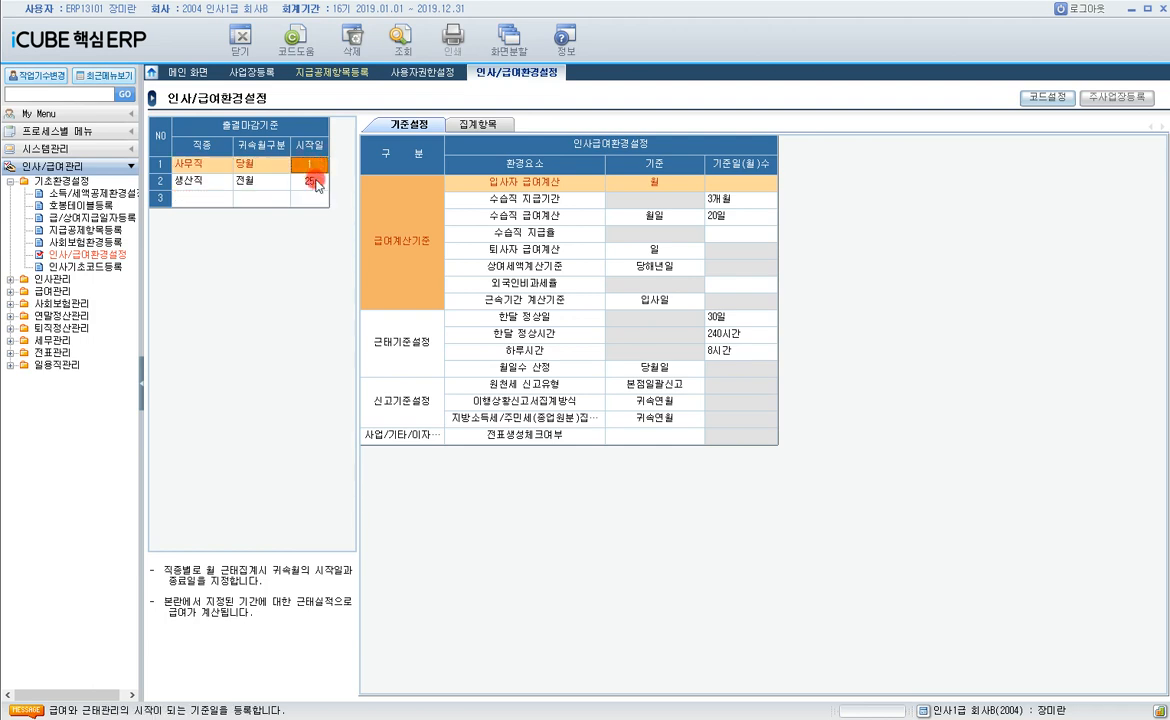
pyautogui.click(316, 183)
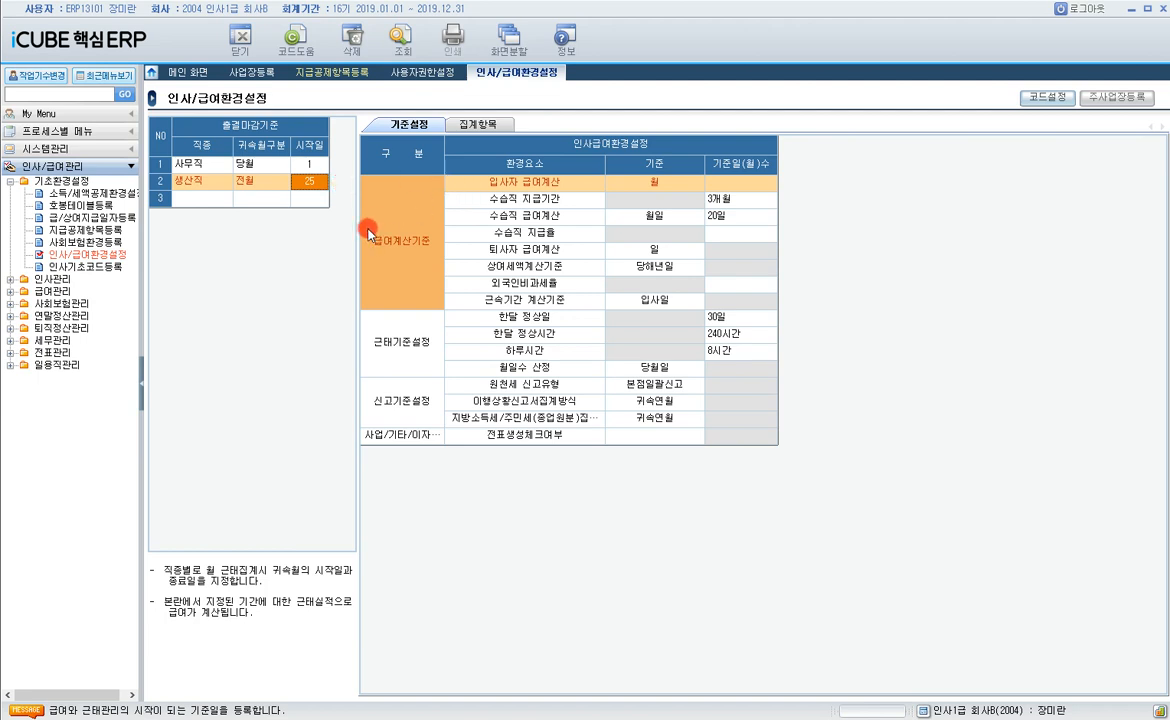
# - Review the 월일수 산정, 퇴사자, 수습직 and 입사자 급여계산 basis settings
pyautogui.click(636, 369)
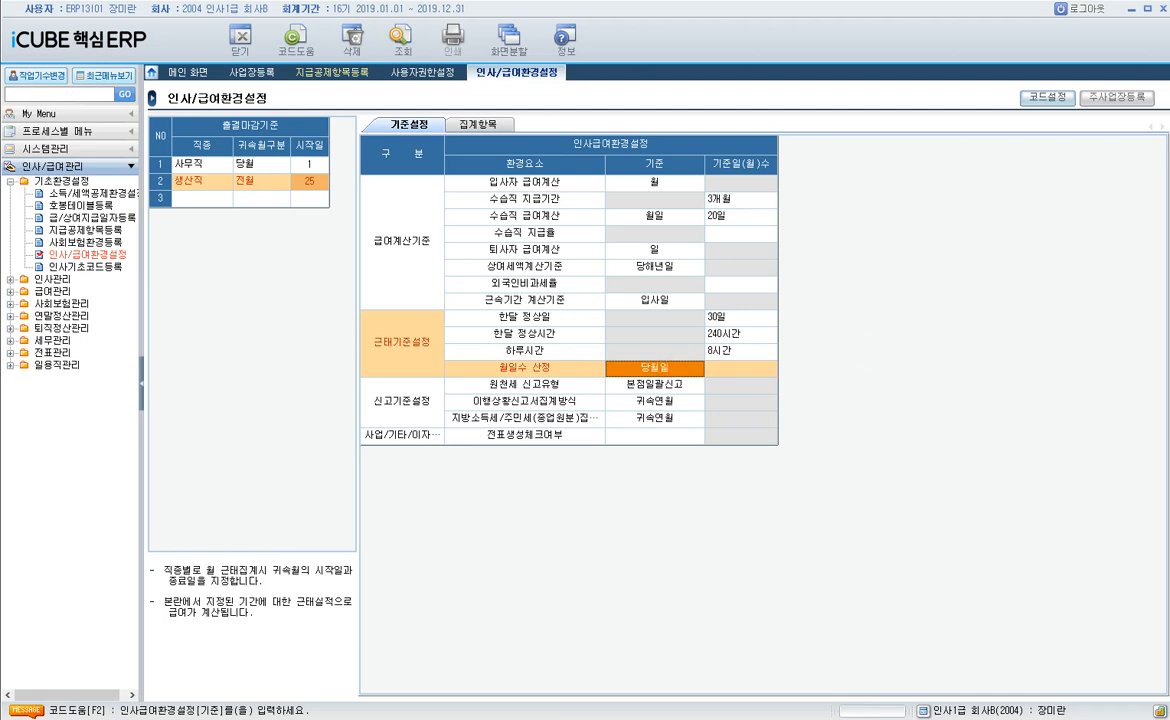
pyautogui.click(655, 252)
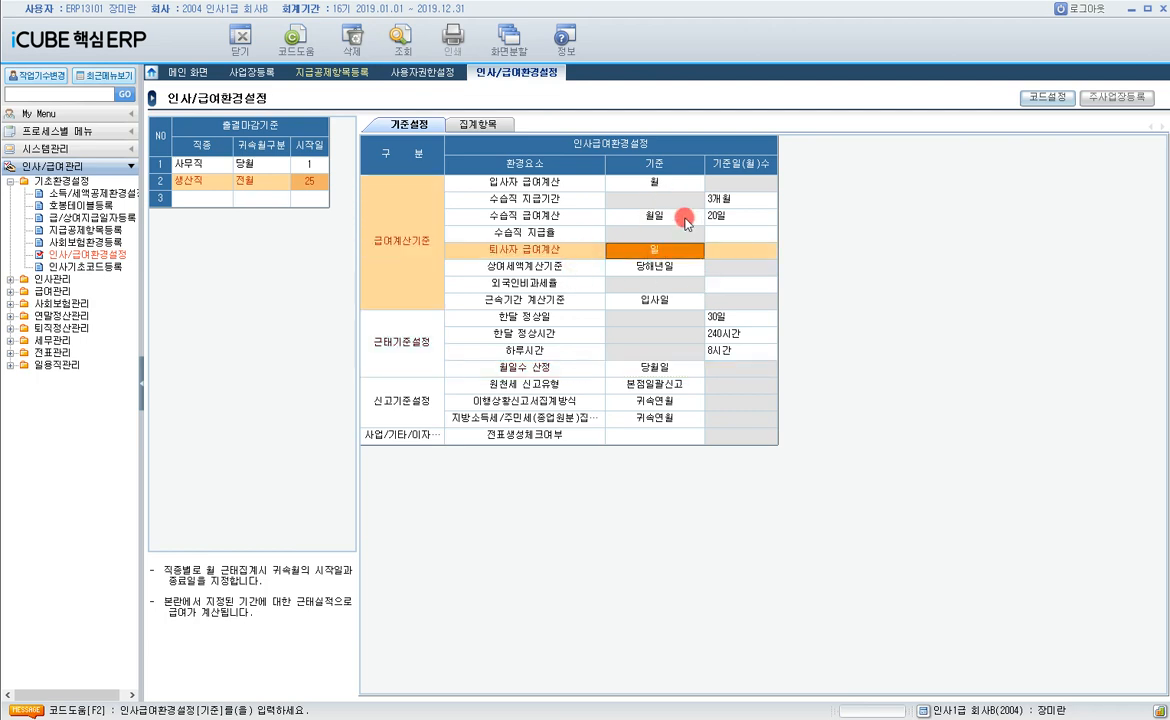
pyautogui.click(684, 220)
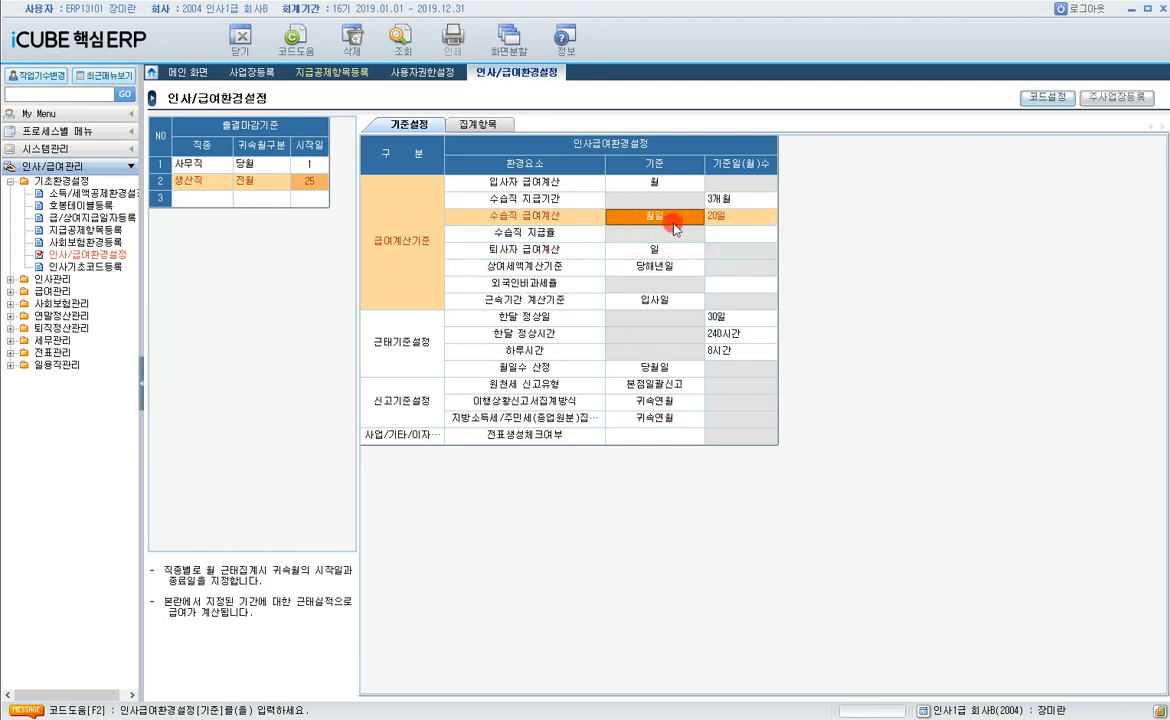
pyautogui.click(684, 252)
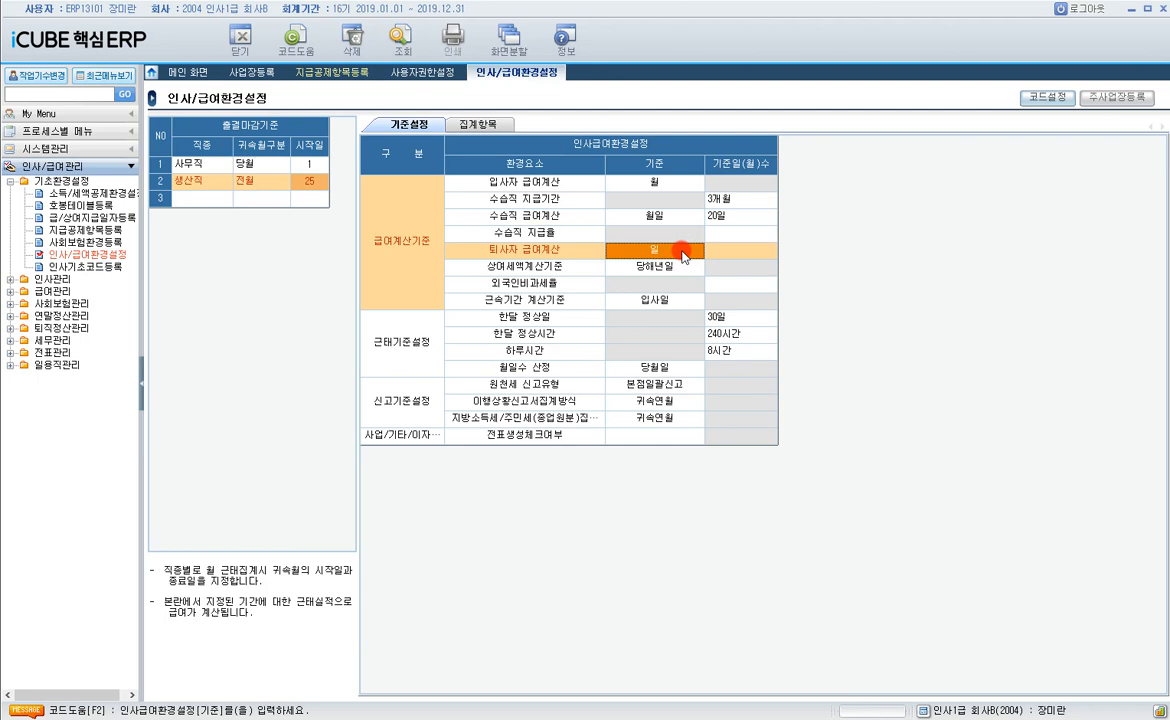
pyautogui.click(658, 184)
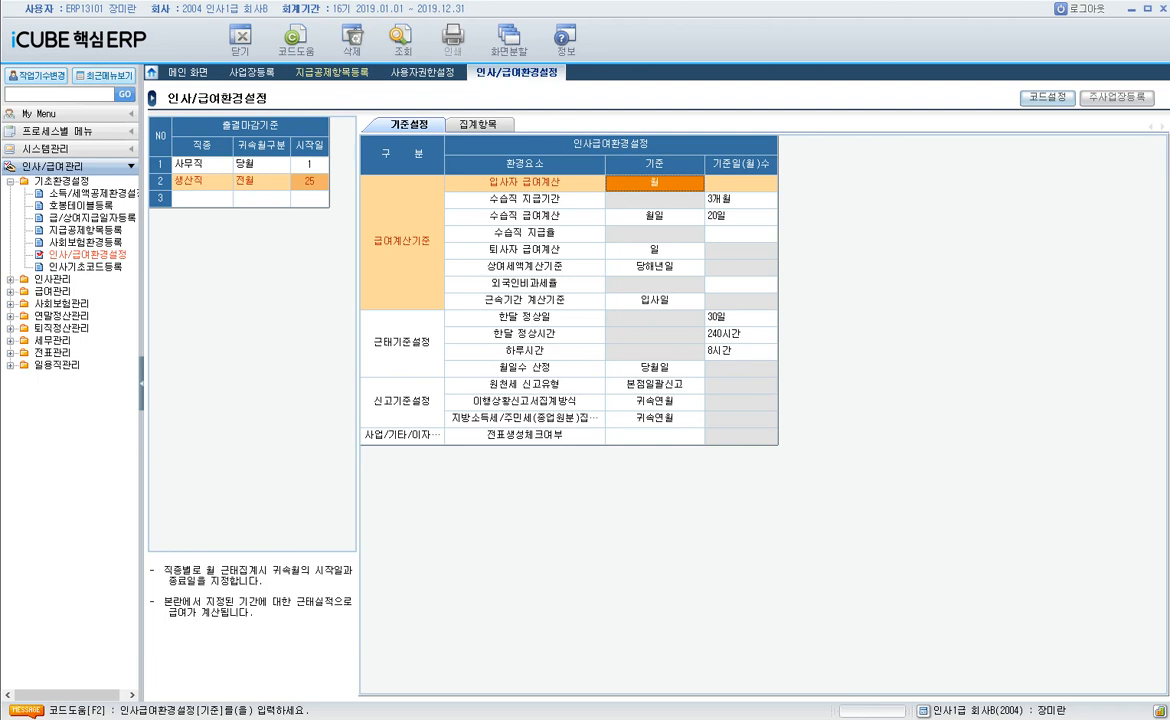
# - Load the 2019/07 pay and bonus payment dates in 급/상여지급일자등록
pyautogui.click(95, 217)
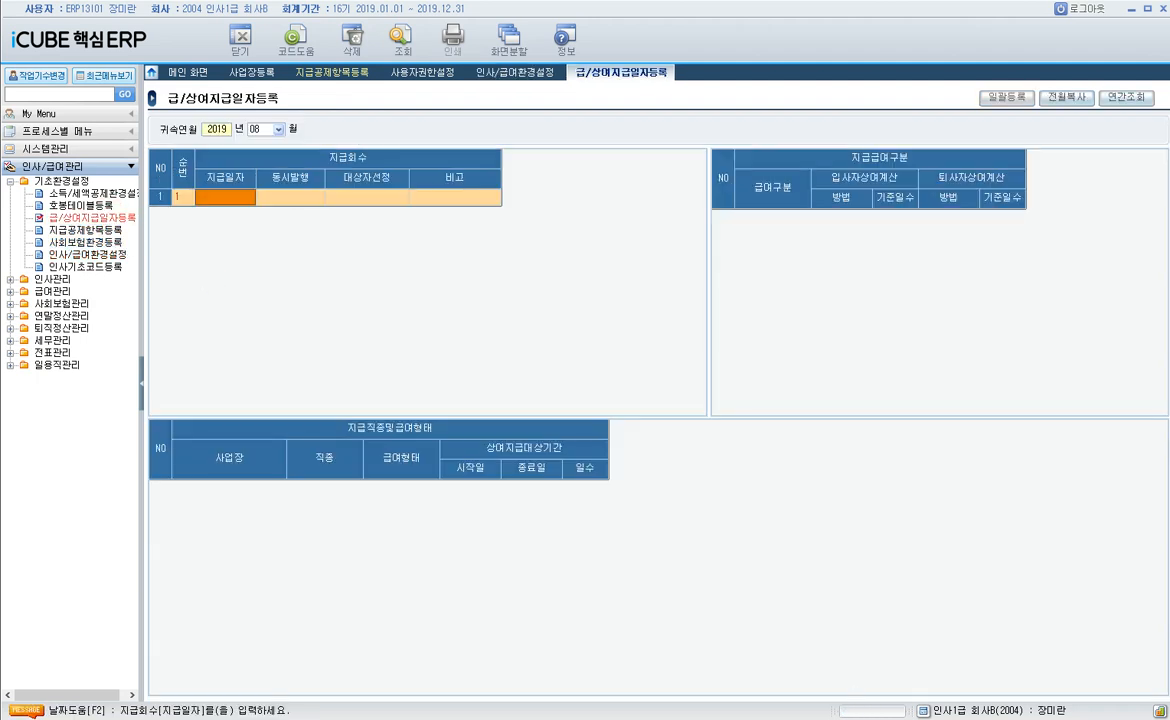
pyautogui.click(279, 129)
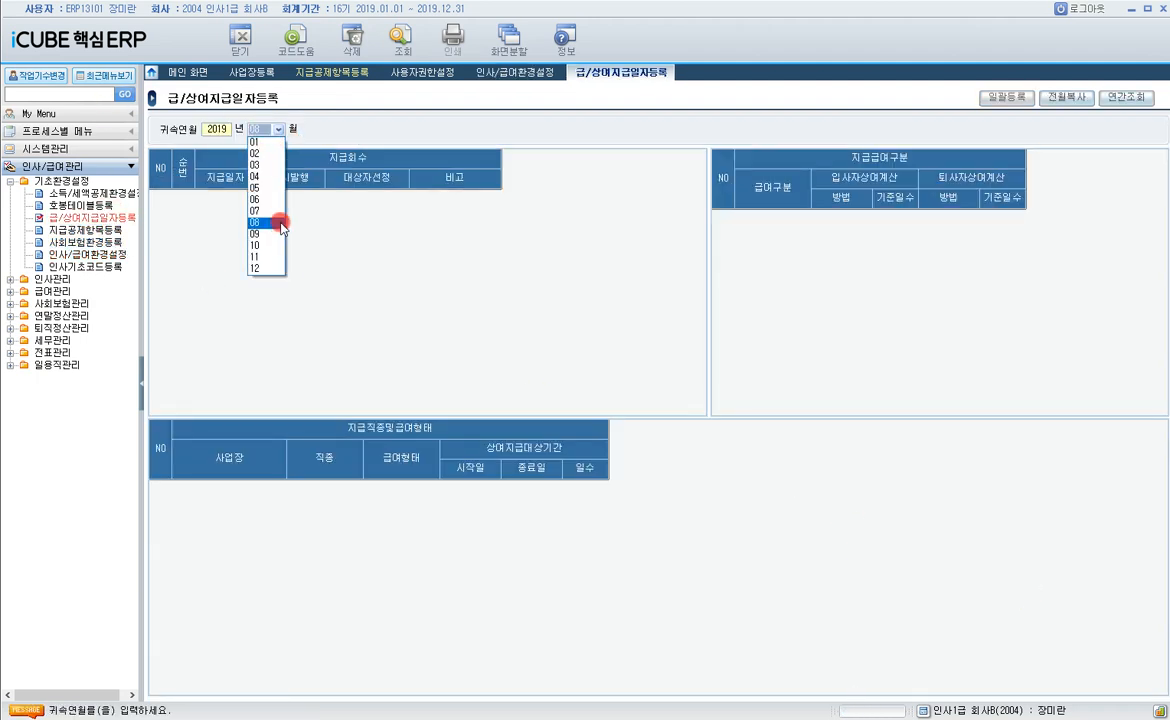
pyautogui.click(278, 216)
pyautogui.click(401, 40)
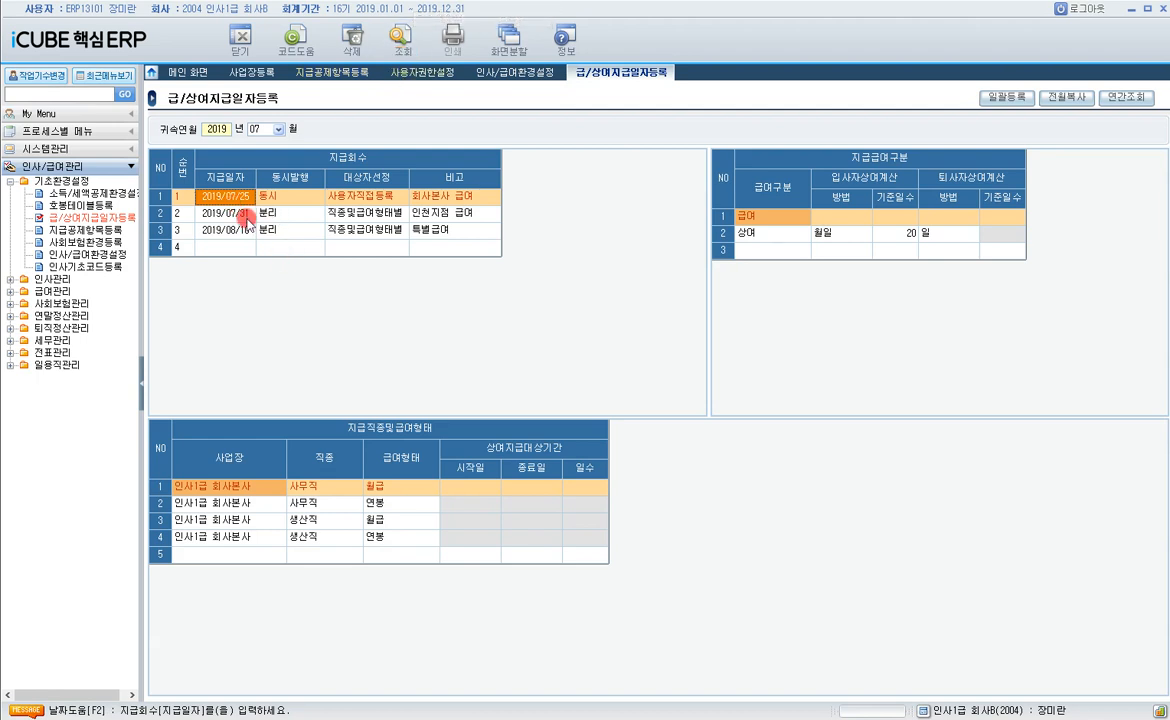
# - Review the 07/31, 08/10 and 07/25 payments, their target groups and bonus calculation periods
pyautogui.click(246, 216)
pyautogui.click(245, 230)
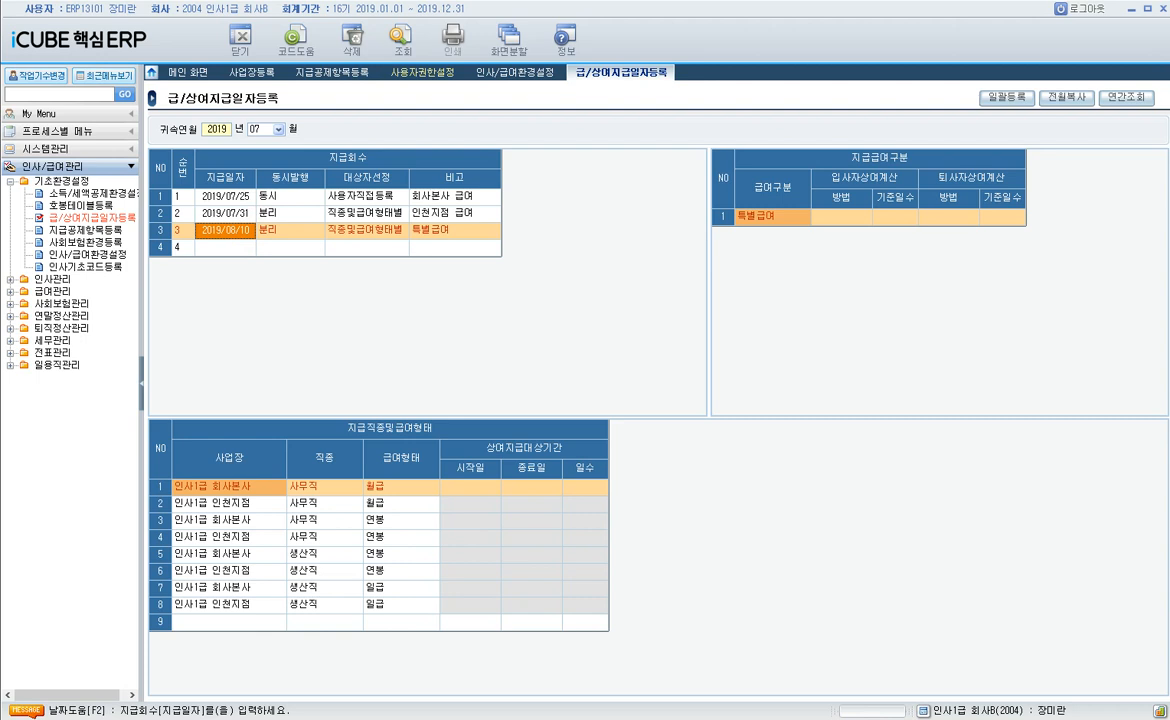
pyautogui.click(449, 197)
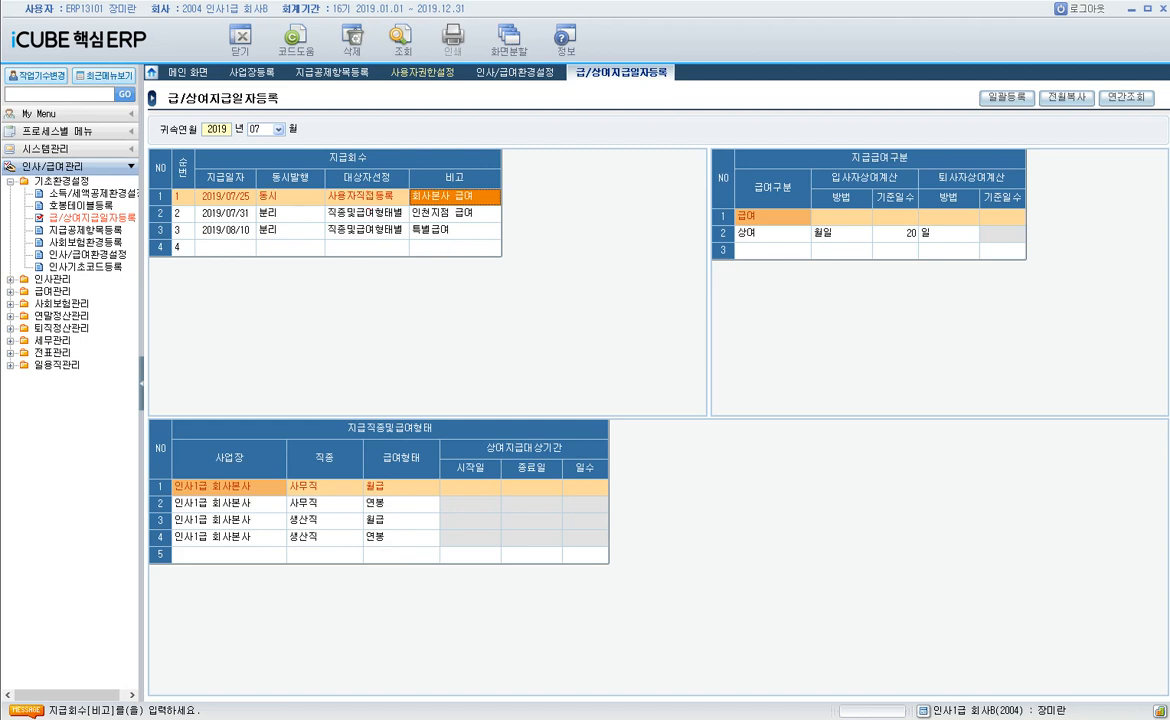
pyautogui.click(372, 197)
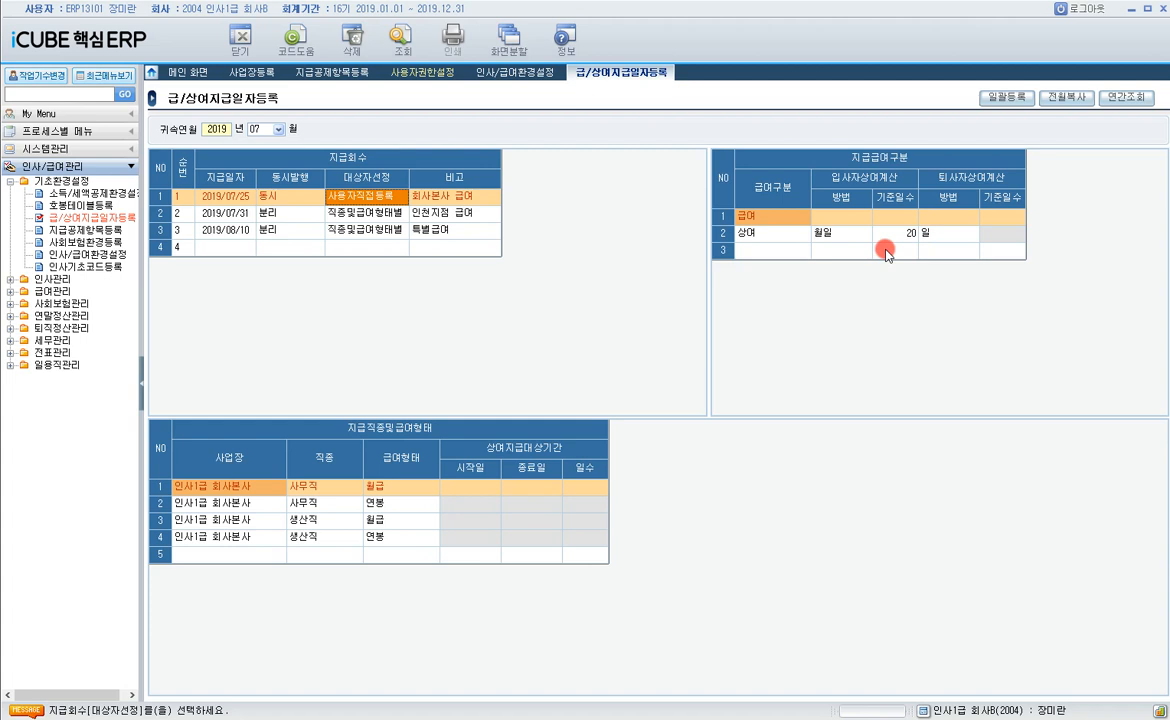
pyautogui.click(785, 233)
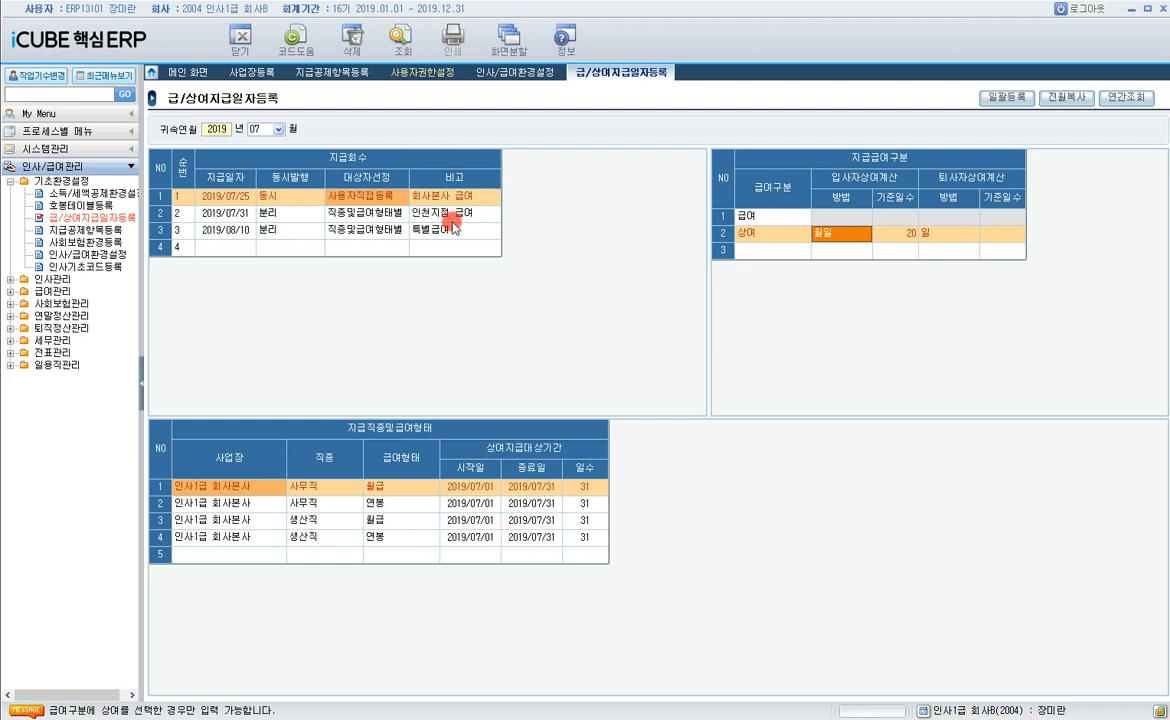
# - Compare the 07/31 and 08/10 payment details again
pyautogui.click(280, 218)
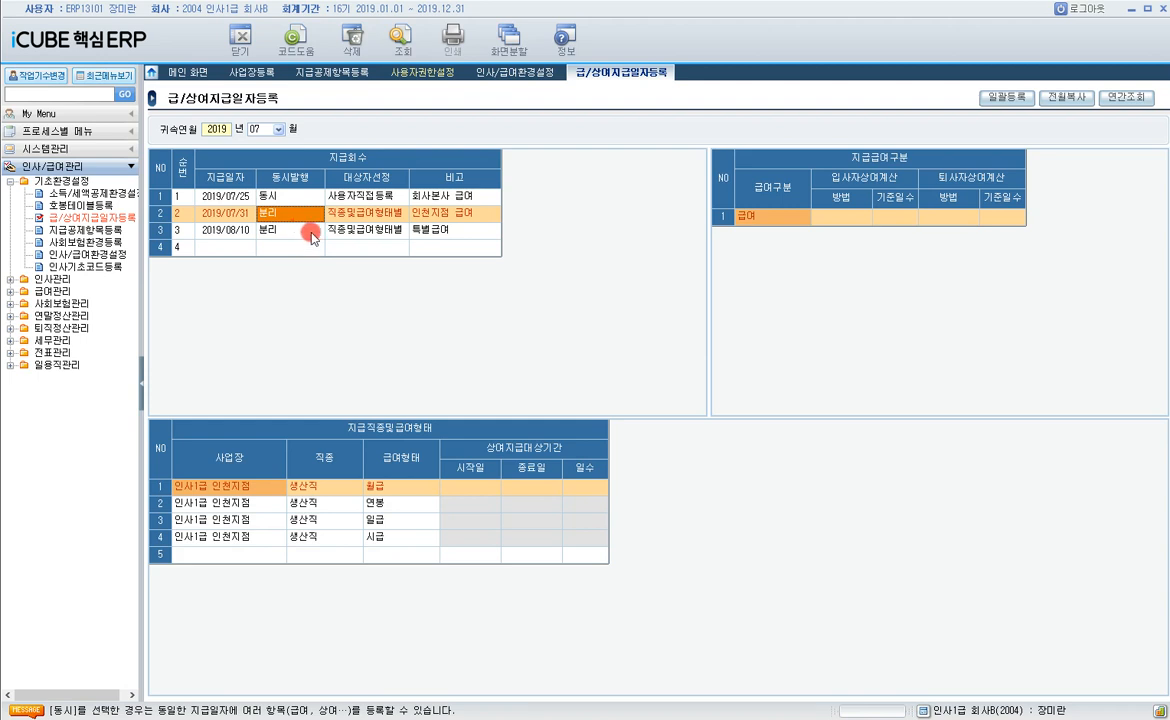
pyautogui.click(311, 236)
pyautogui.click(310, 218)
pyautogui.click(309, 229)
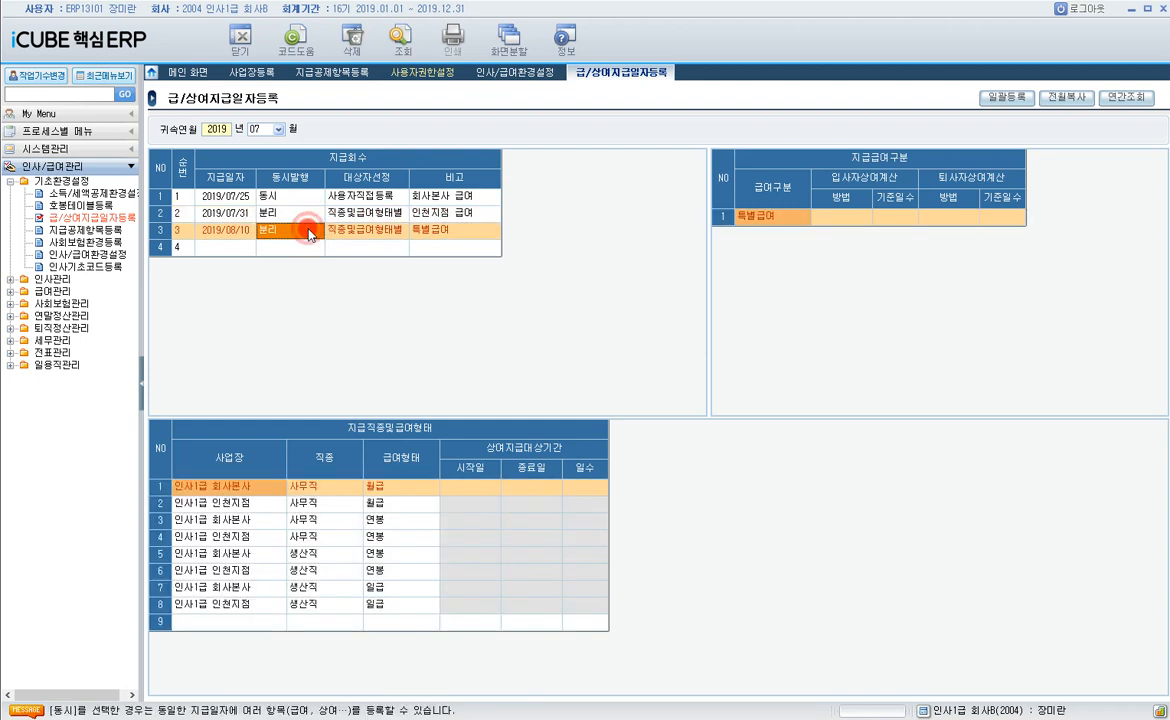
pyautogui.click(284, 212)
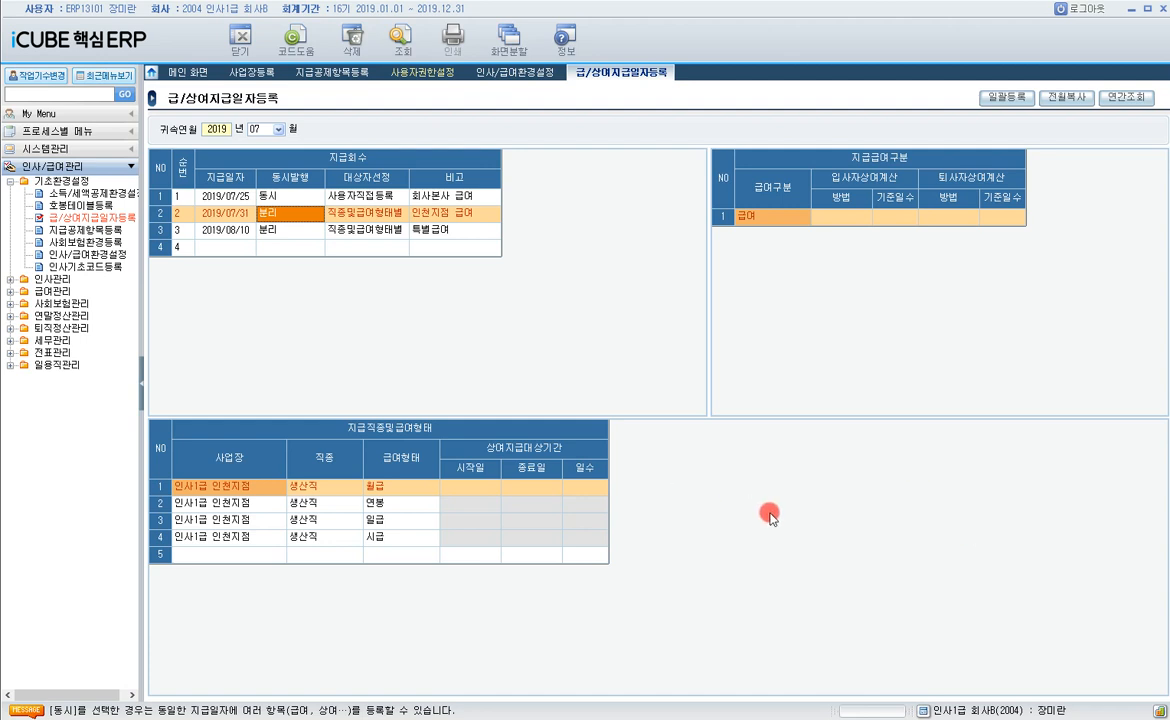
pyautogui.click(78, 205)
# - Add a 2019/01 pay-step history period for grade 900 대리 in 호봉테이블등록
pyautogui.doubleClick(78, 207)
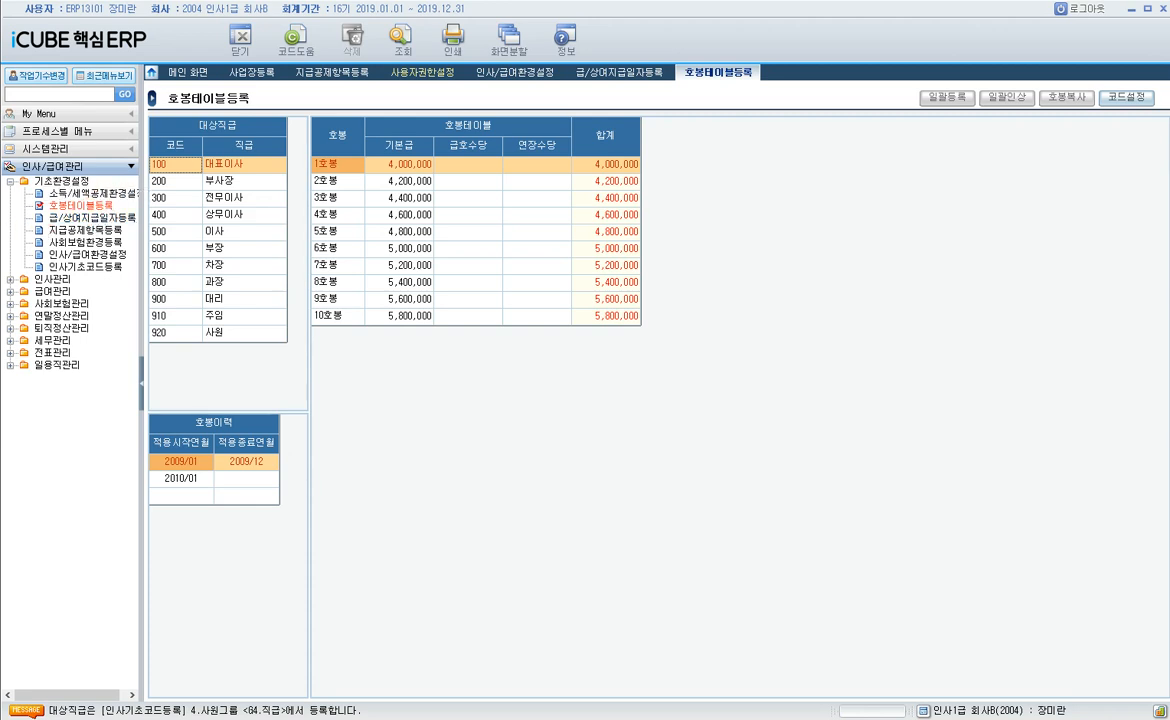
pyautogui.click(214, 298)
pyautogui.click(192, 613)
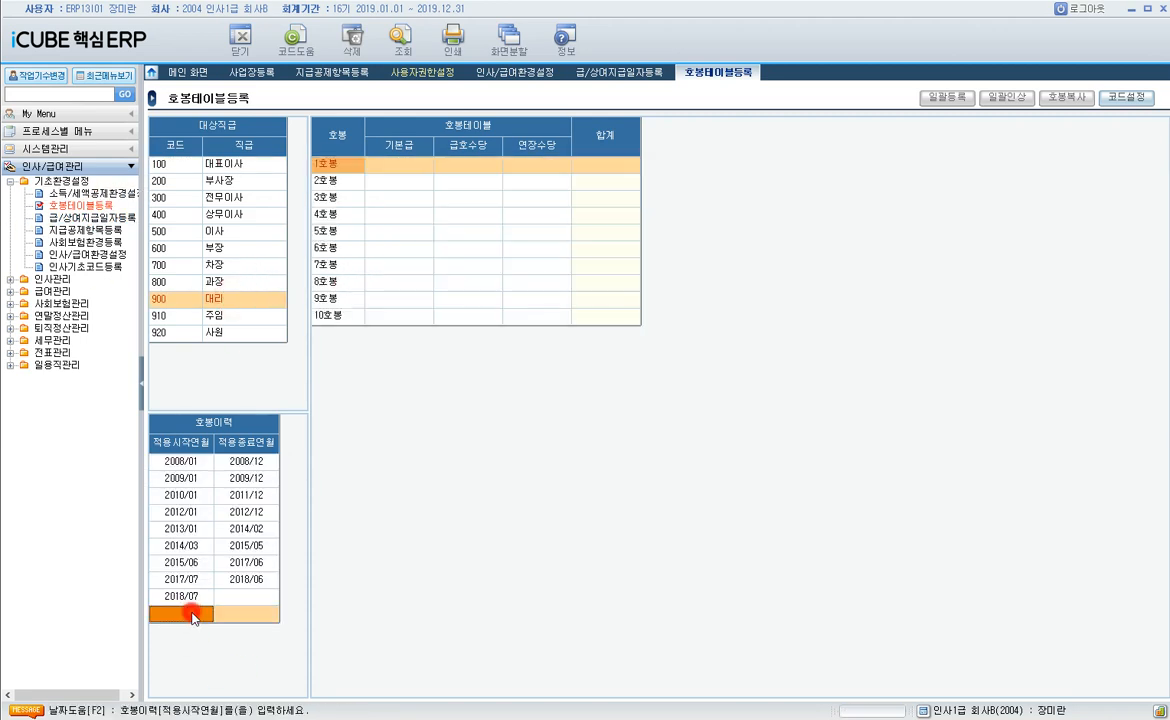
pyautogui.write('2019/')
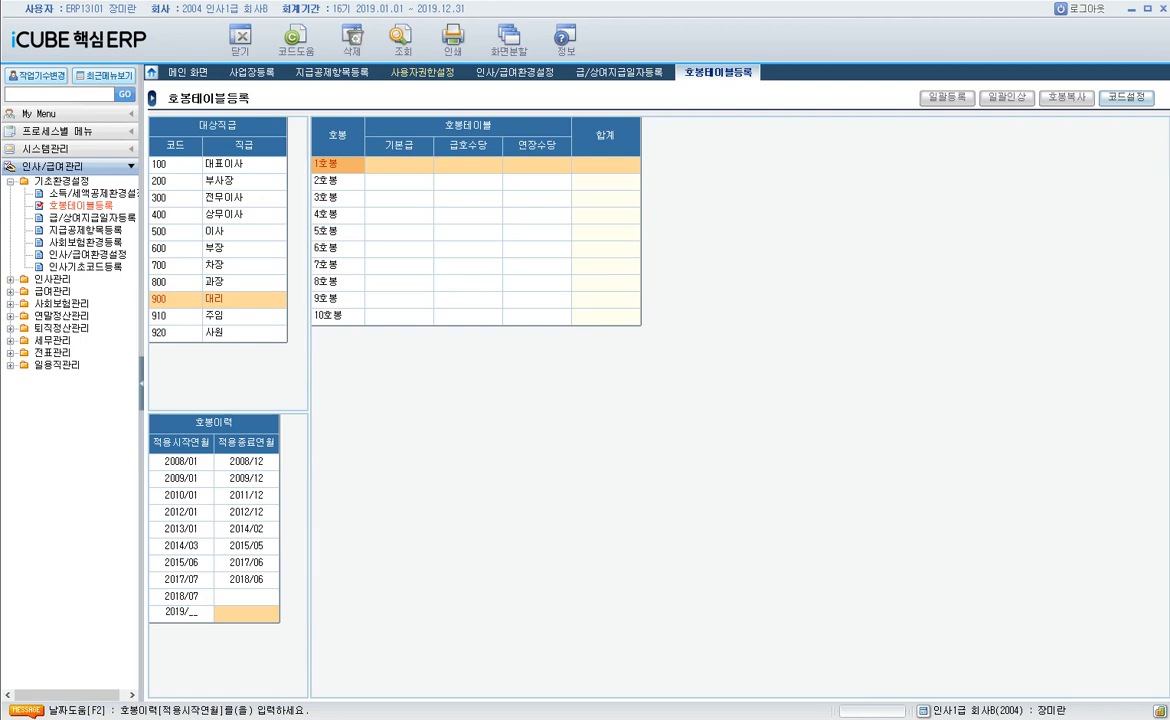
pyautogui.write('01')
pyautogui.press('Return')
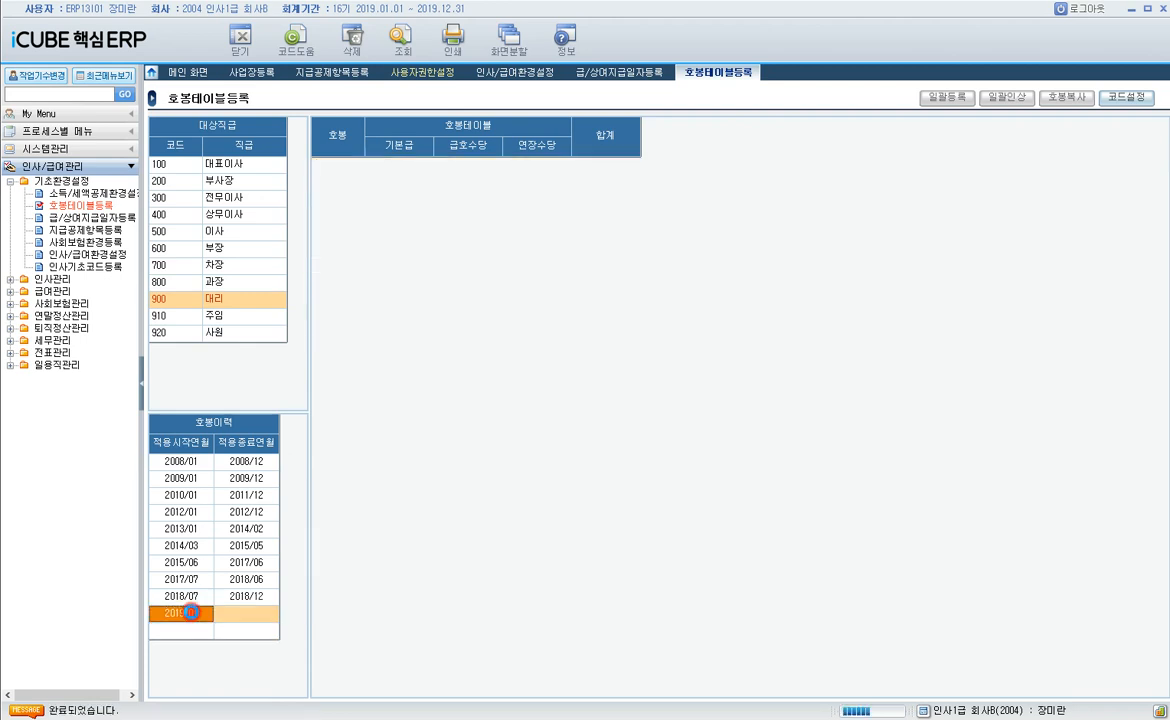
# - Copy 910 주임's 2019/01 pay-step amounts into the 대리 table
pyautogui.click(1066, 100)
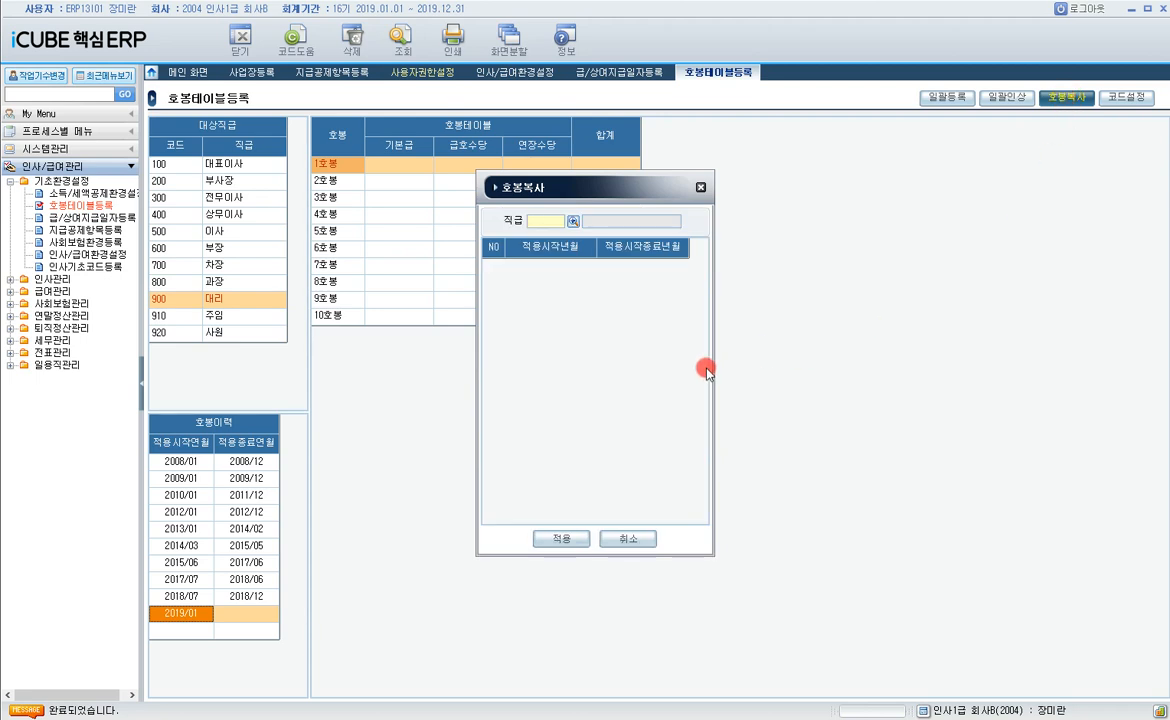
pyautogui.click(573, 222)
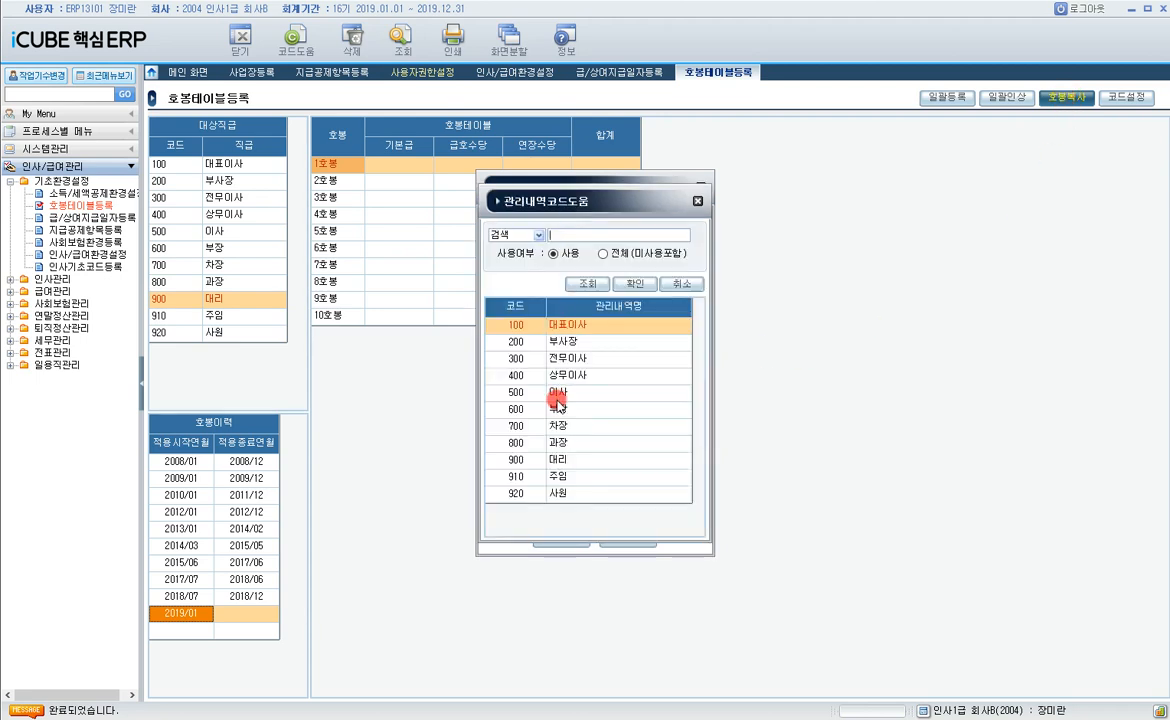
pyautogui.doubleClick(582, 476)
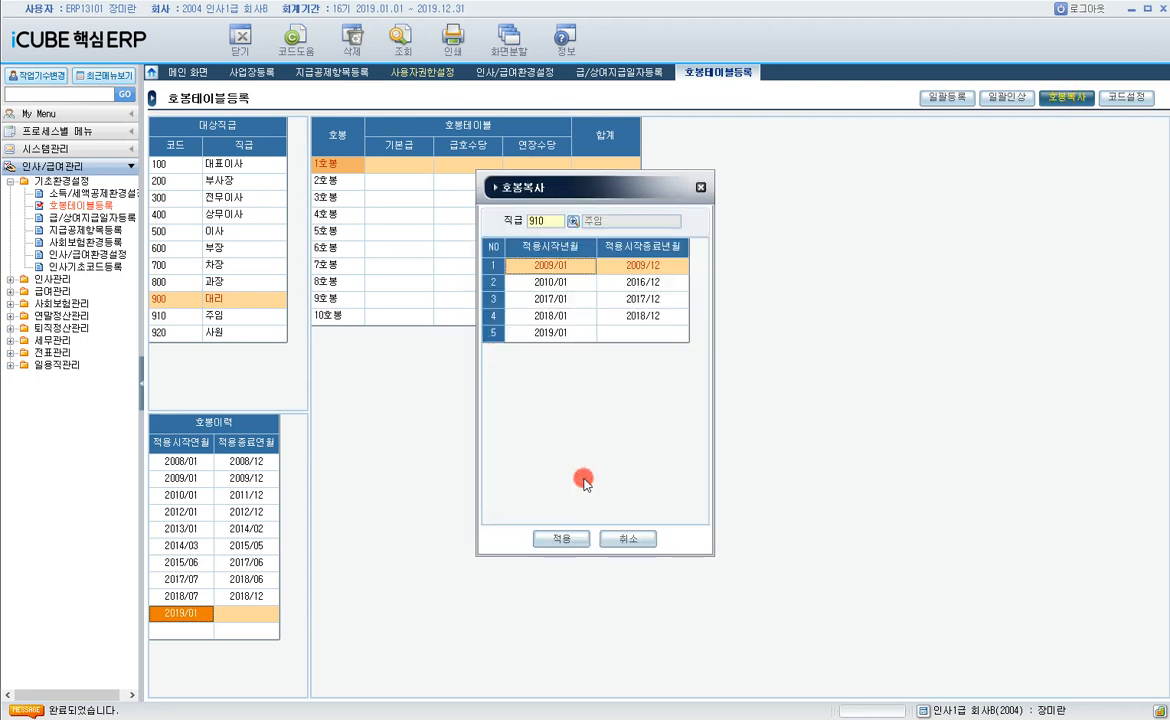
pyautogui.doubleClick(578, 332)
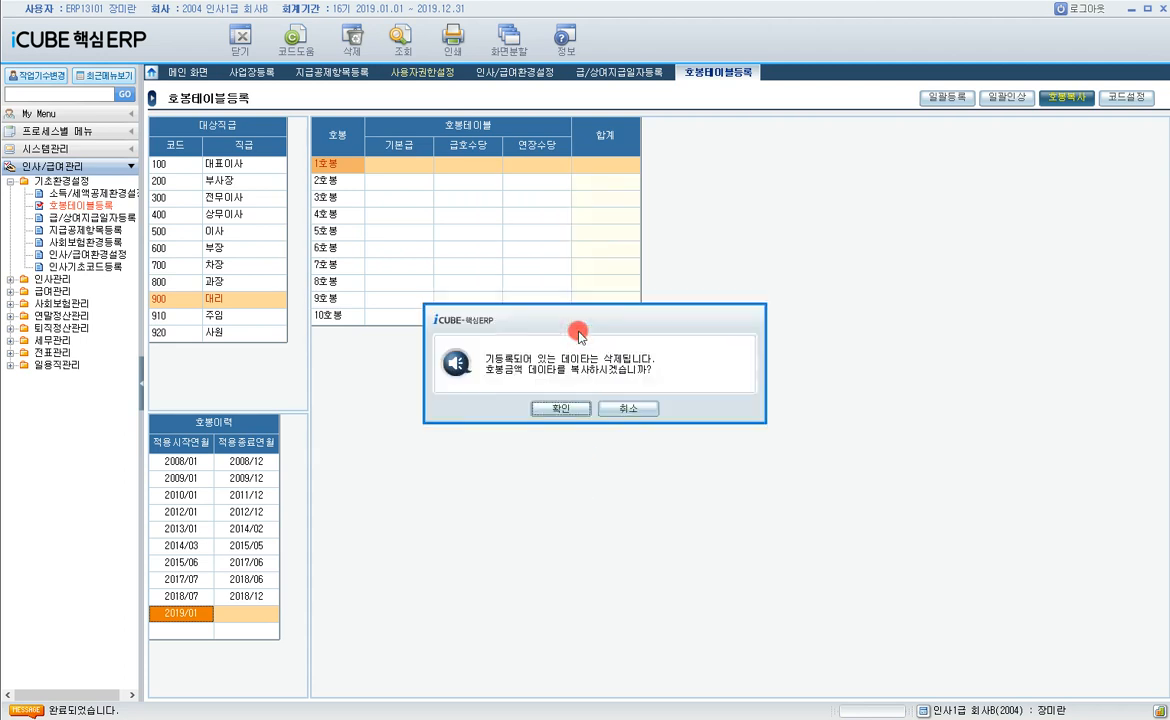
pyautogui.click(568, 409)
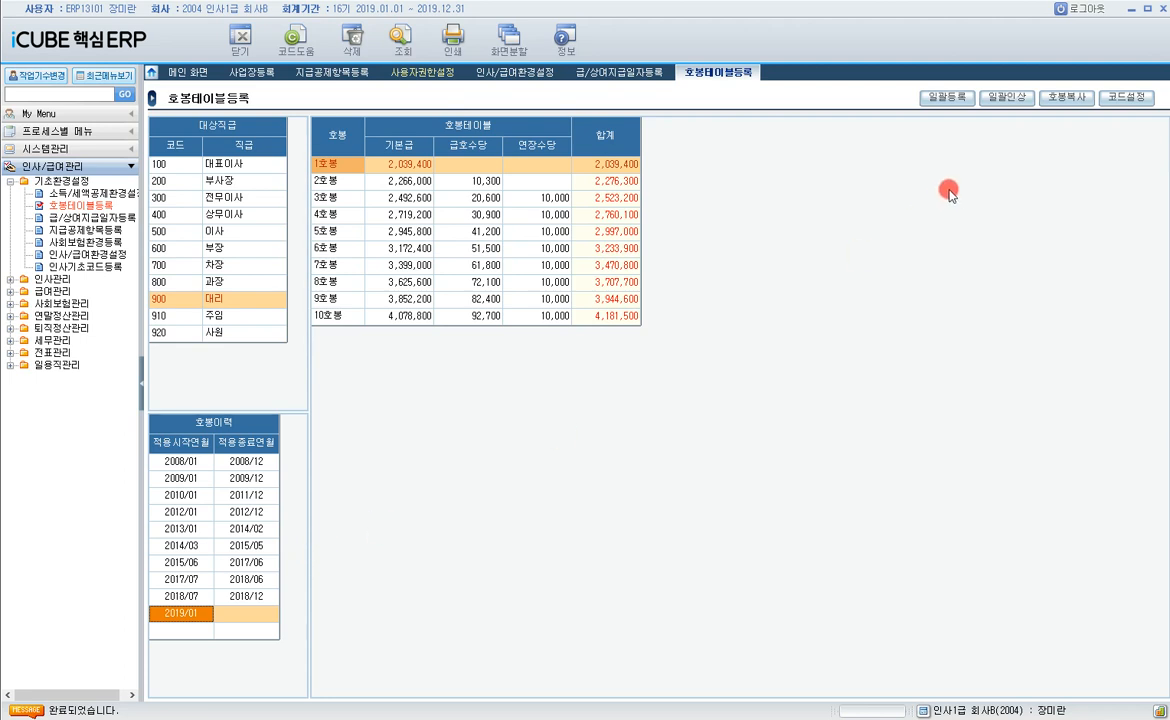
pyautogui.click(1002, 98)
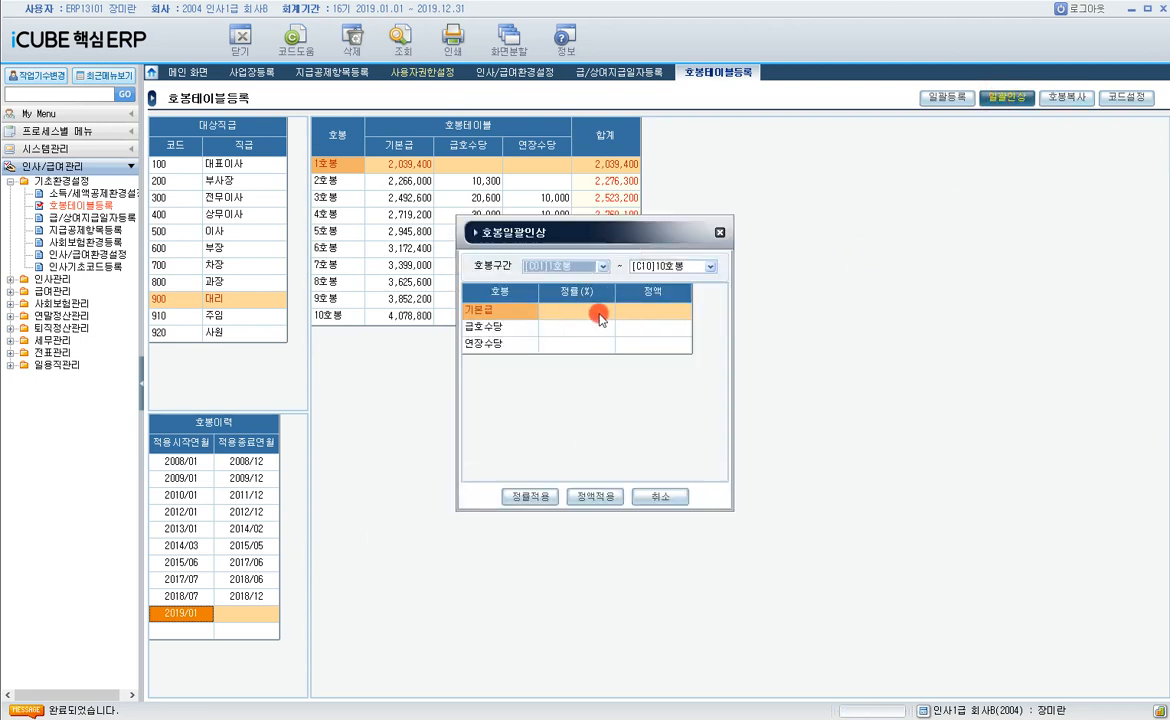
pyautogui.click(603, 316)
pyautogui.write('5')
pyautogui.press('Return')
pyautogui.write('5')
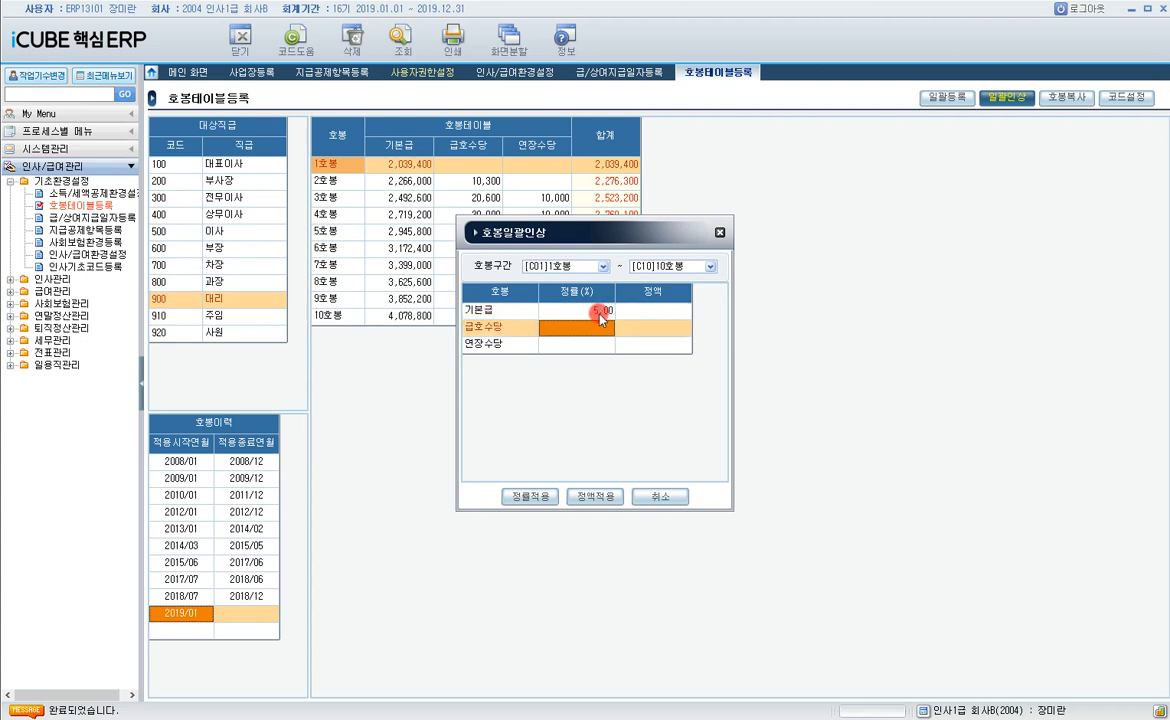
pyautogui.press('Return')
pyautogui.write('5')
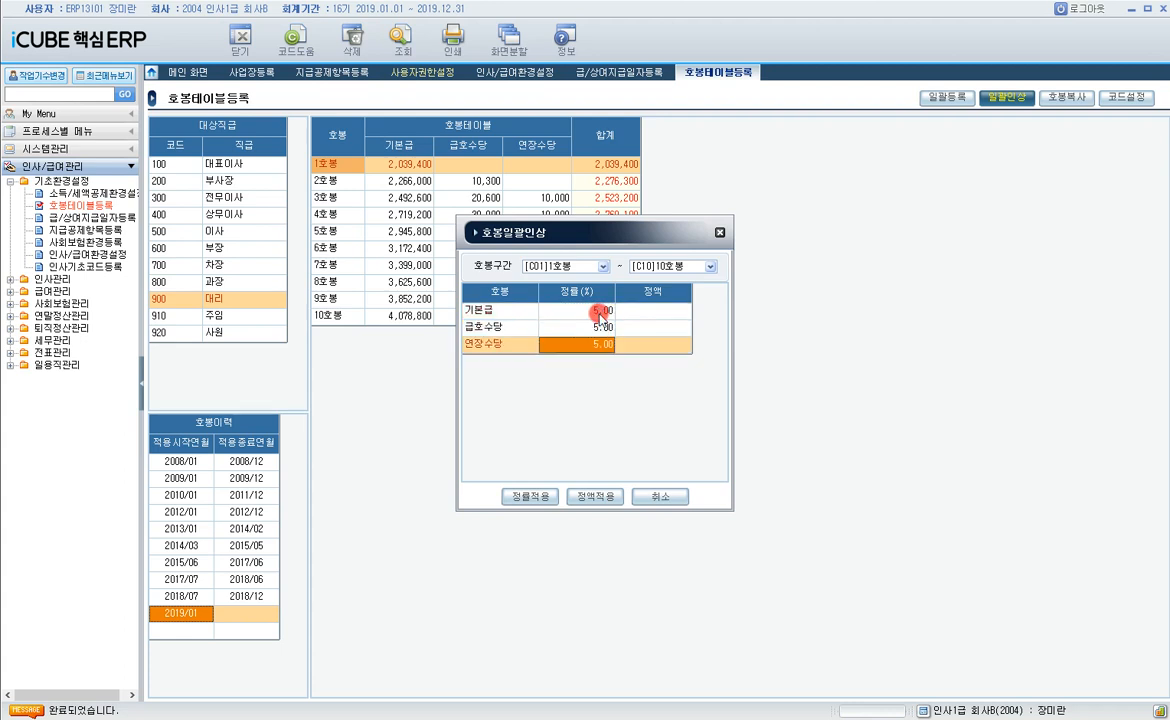
pyautogui.click(530, 496)
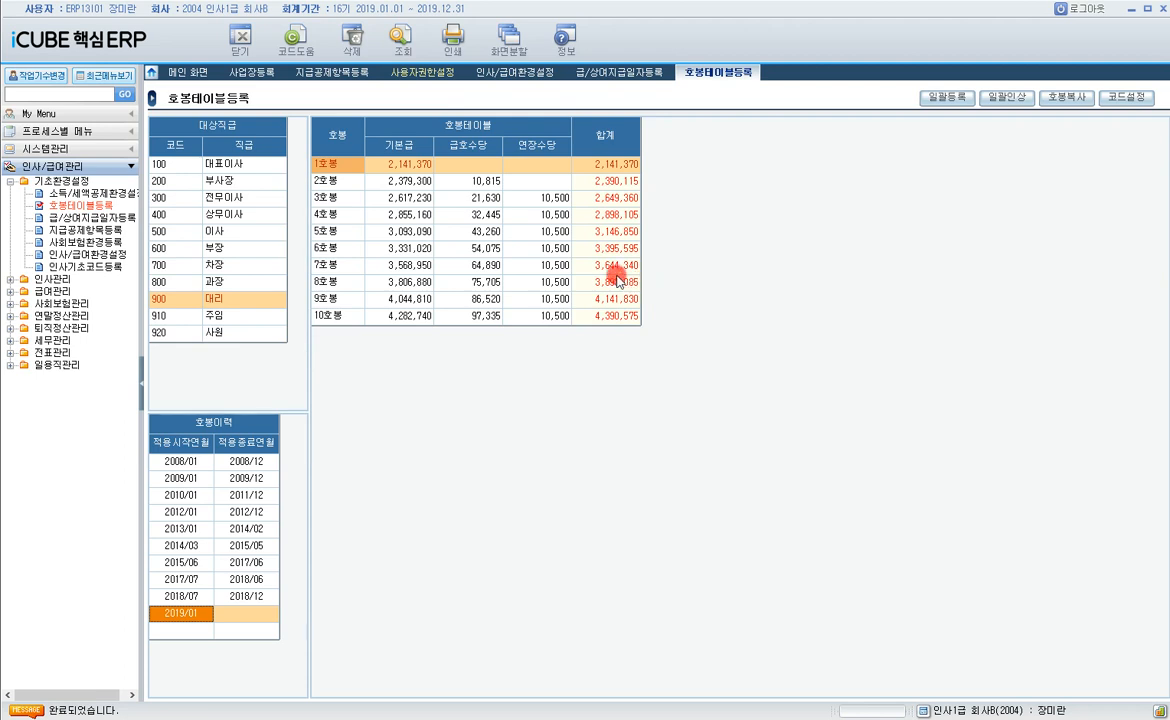
pyautogui.click(445, 299)
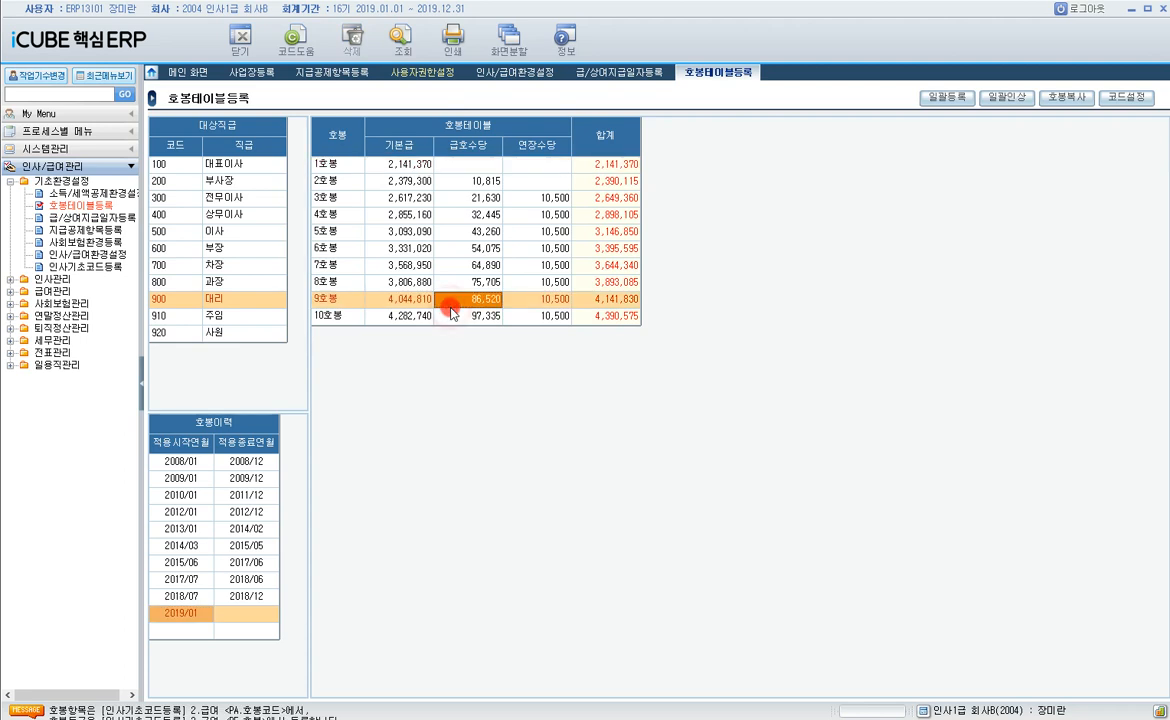
pyautogui.click(400, 309)
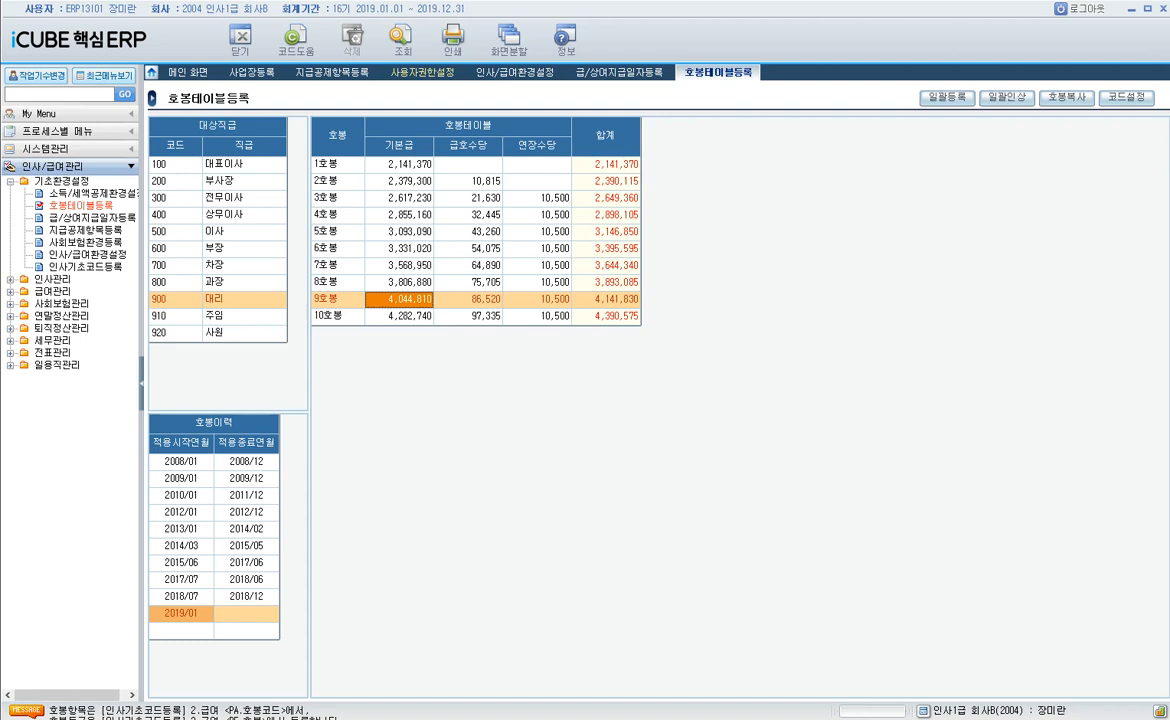
# - Load course 520 2019년 상반기 승진자 대상 교육 in 교육평가 and check trainees' grades
pyautogui.click(10, 280)
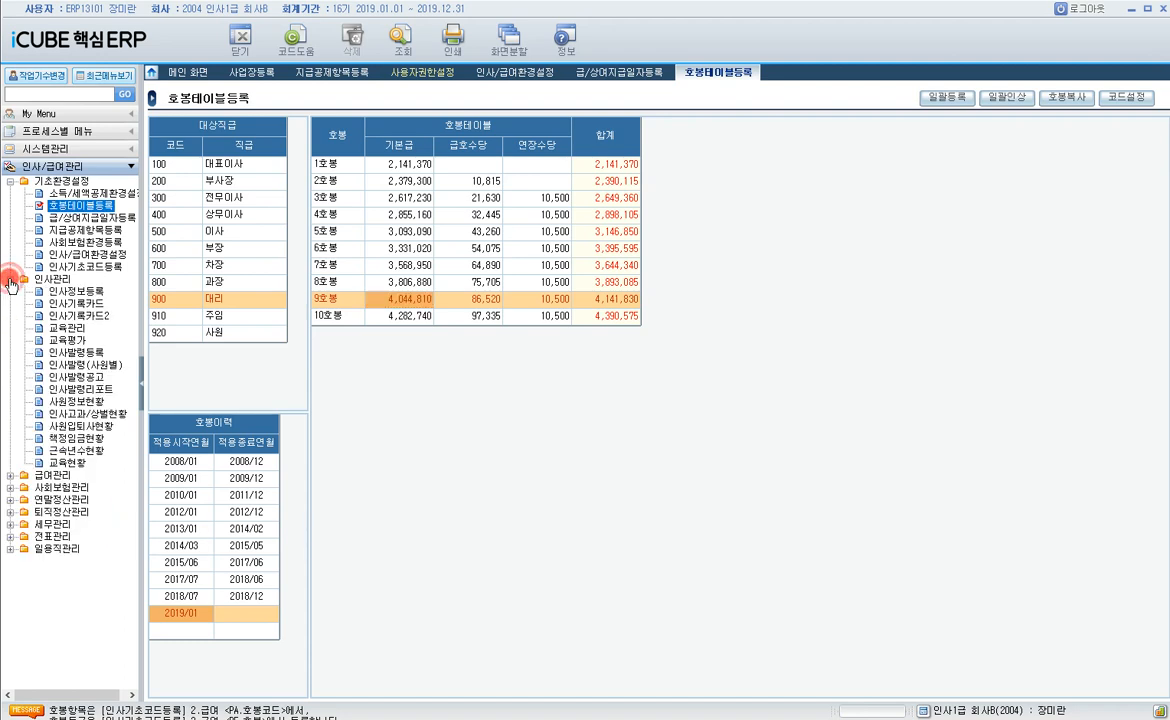
pyautogui.click(78, 341)
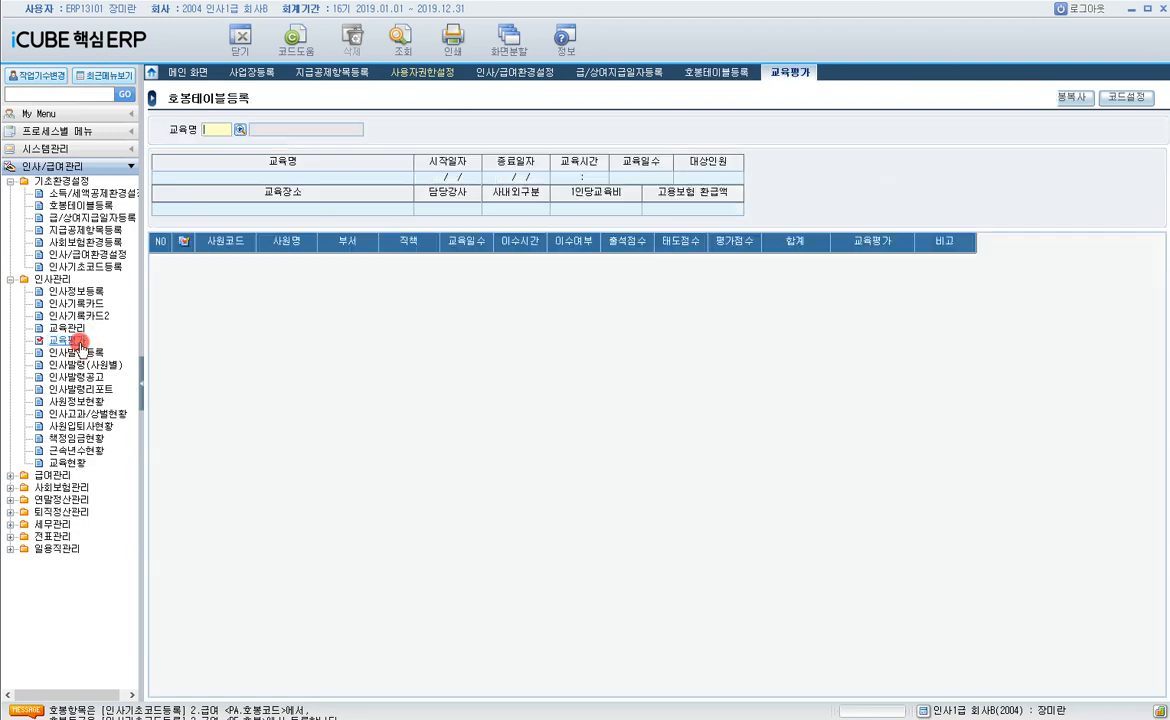
pyautogui.click(240, 129)
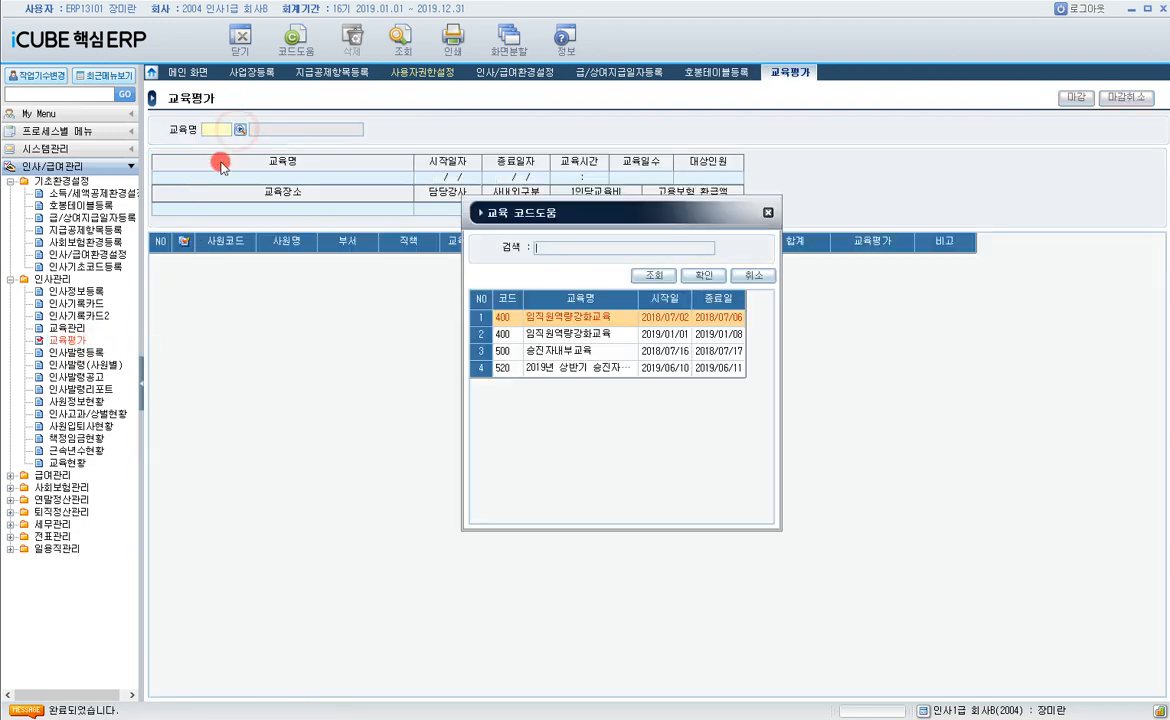
pyautogui.click(492, 368)
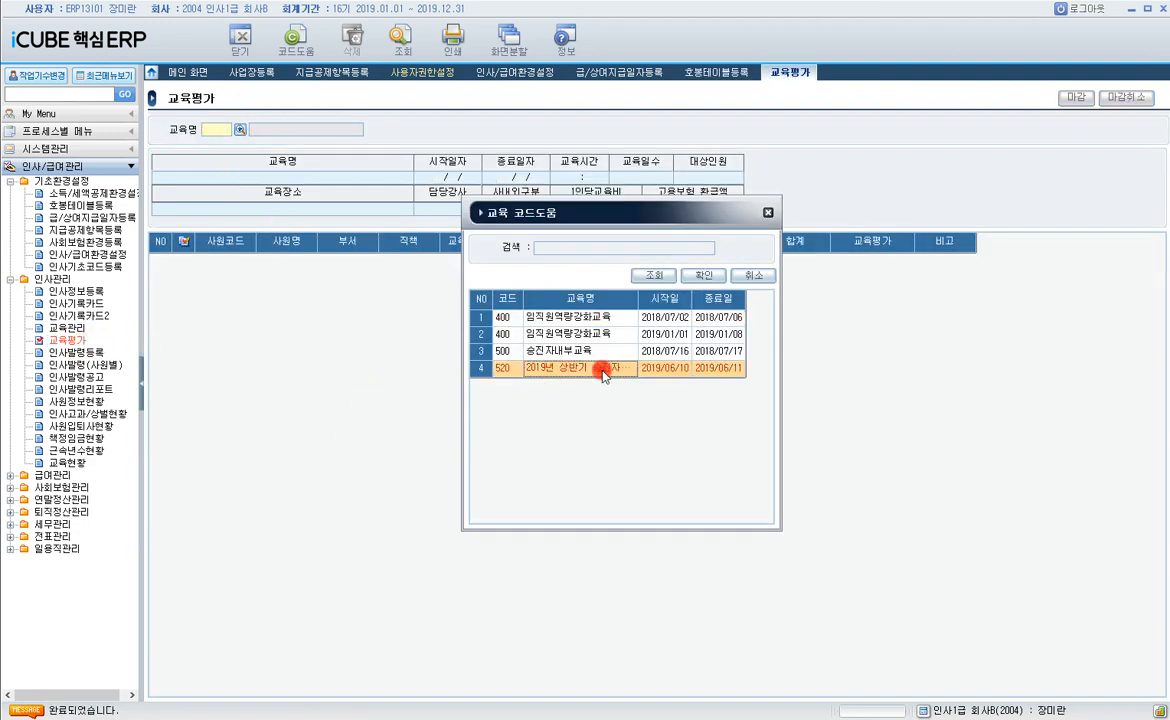
pyautogui.doubleClick(550, 368)
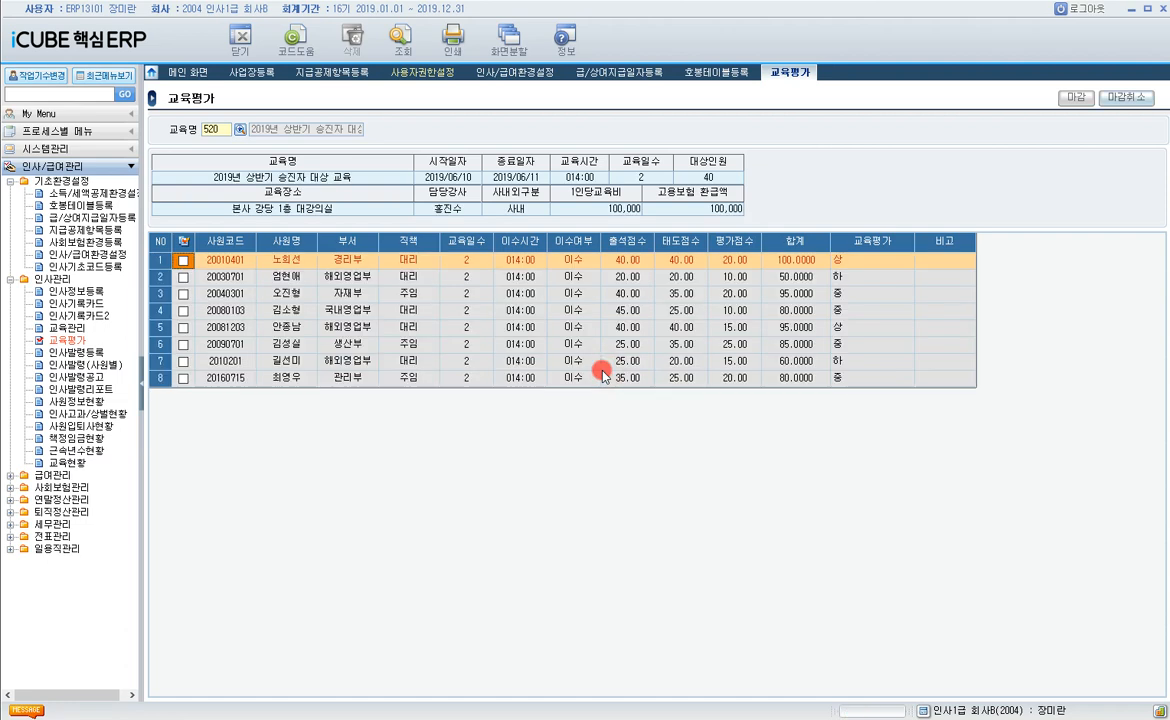
pyautogui.click(862, 279)
pyautogui.click(870, 362)
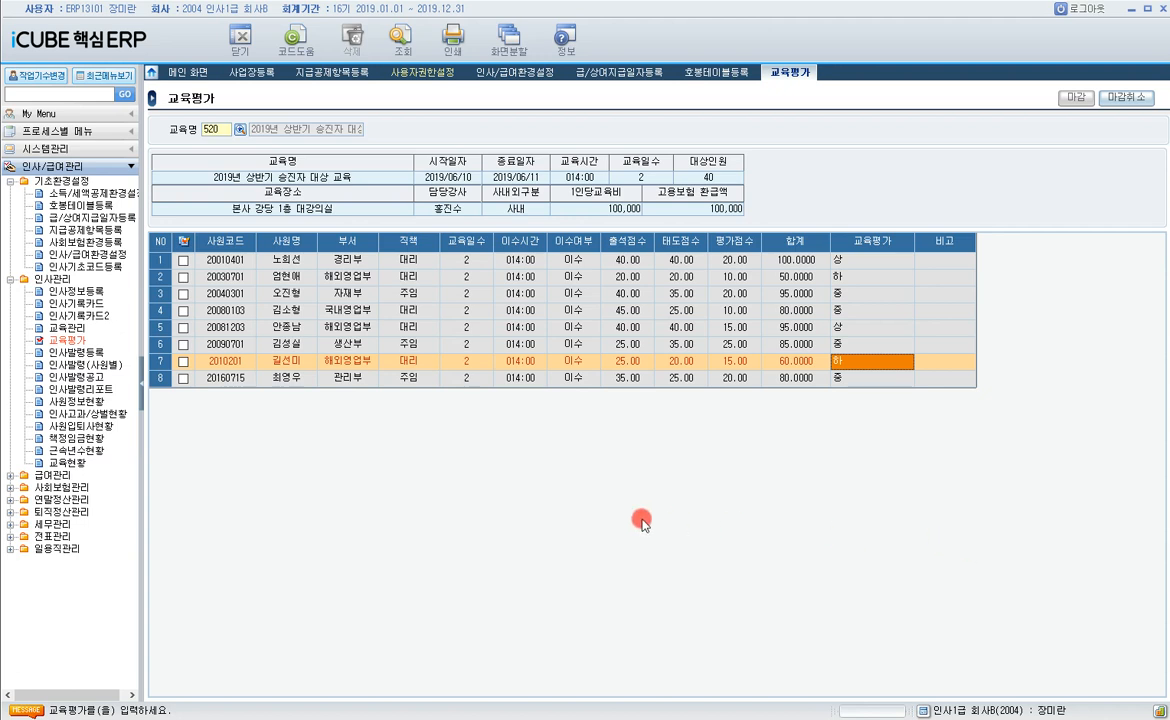
pyautogui.click(13, 482)
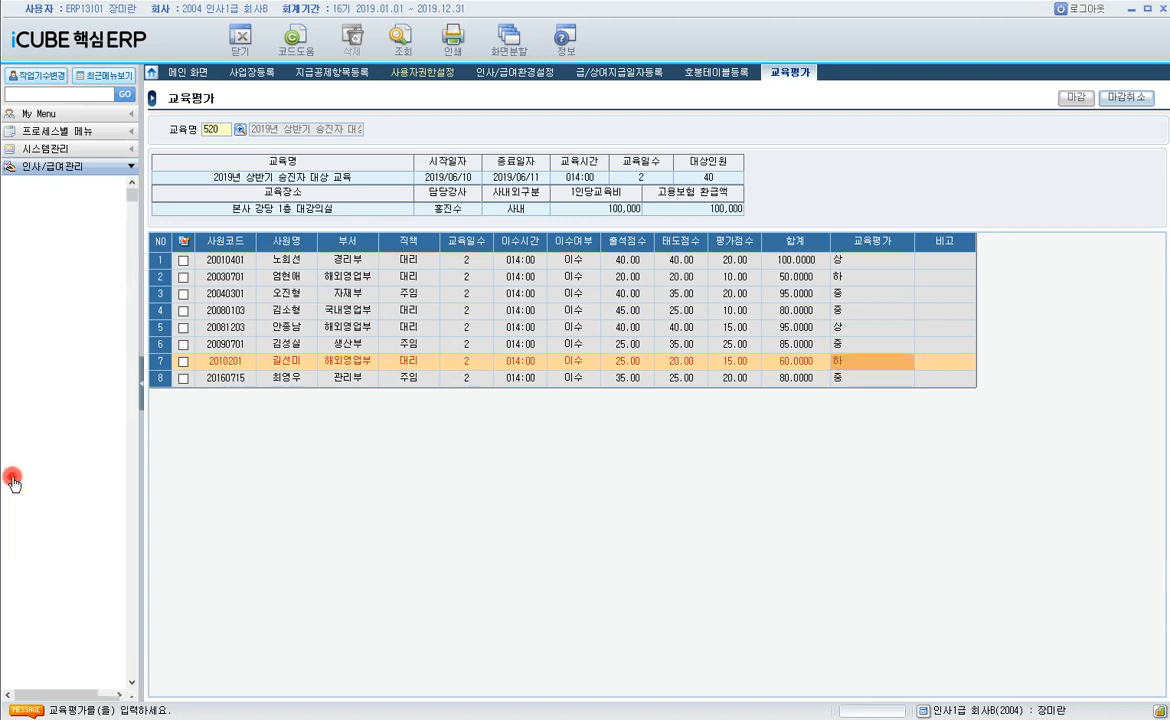
# - Show P20 자격수당 for workplace 2000 over 2019/04–06, totaling 765,000
pyautogui.click(103, 634)
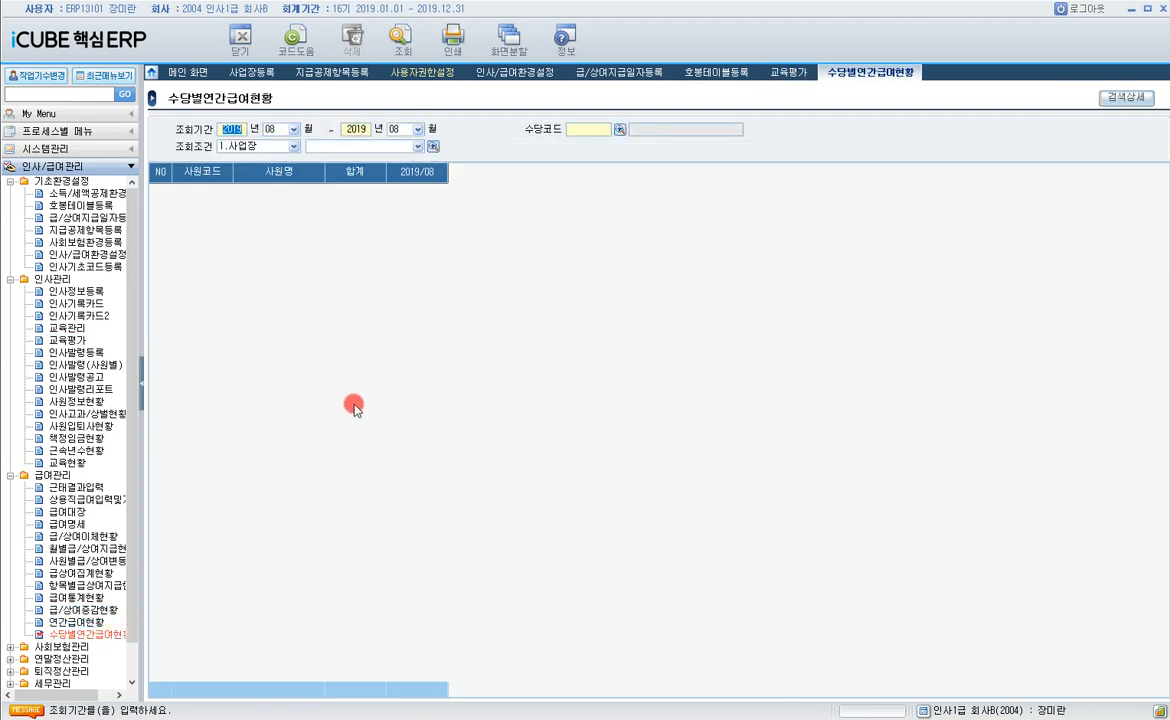
pyautogui.click(296, 132)
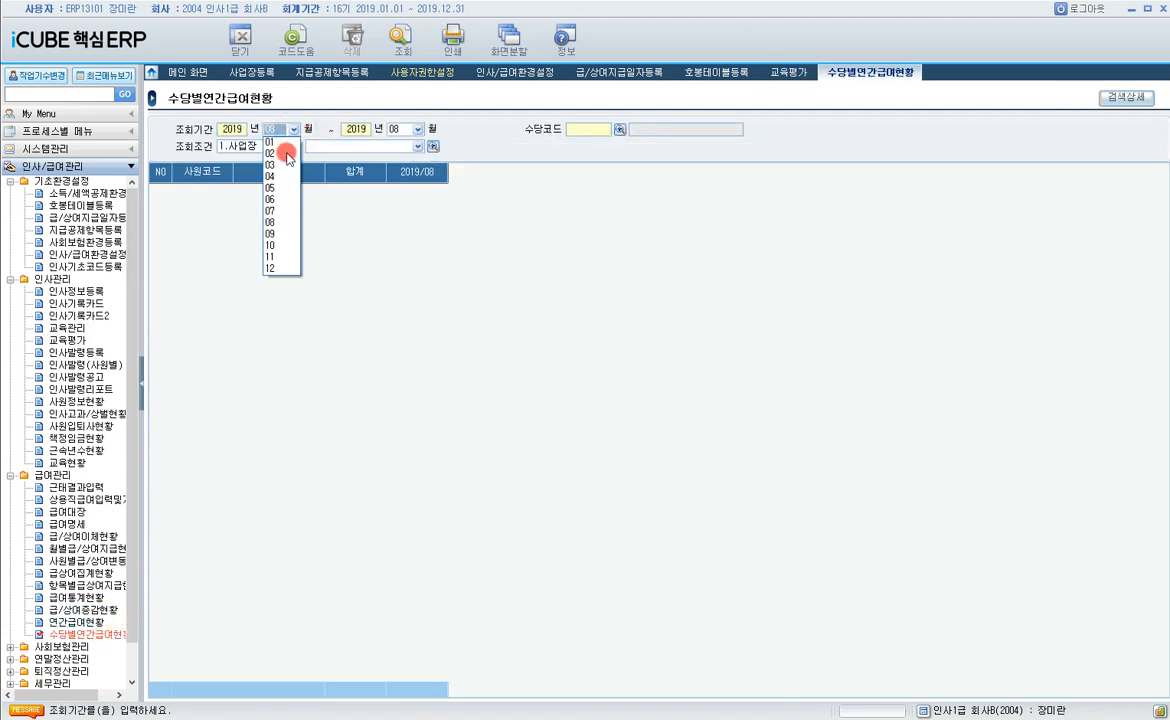
pyautogui.click(272, 174)
pyautogui.click(418, 131)
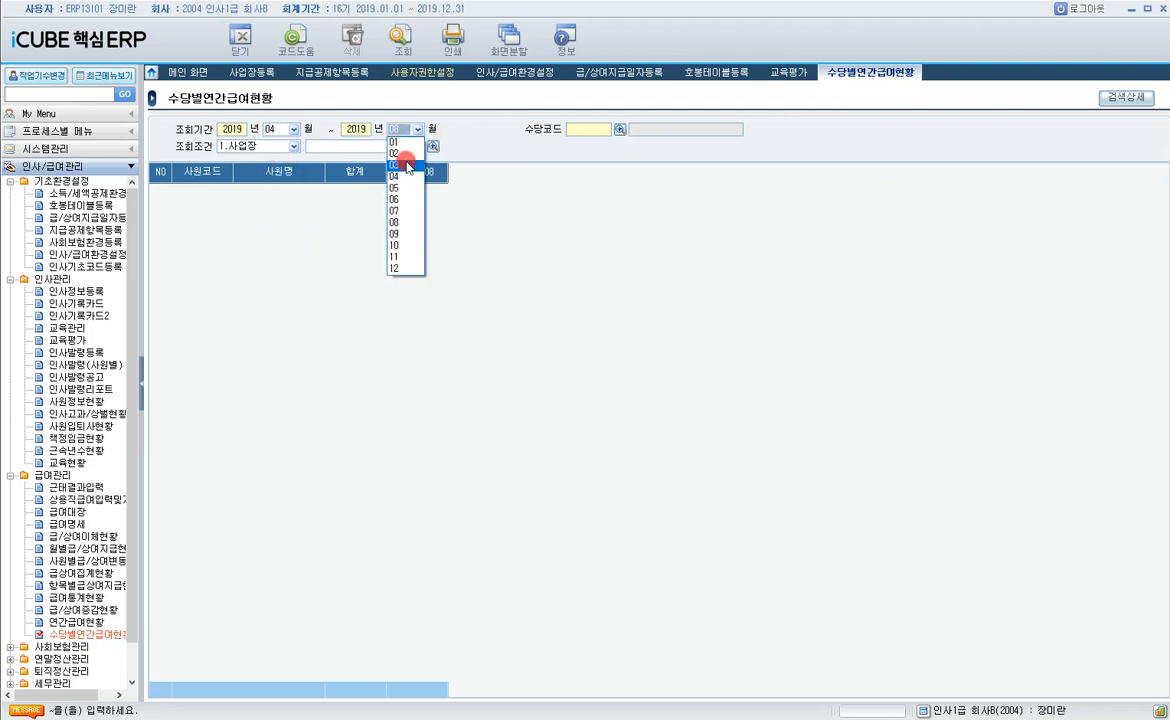
pyautogui.click(391, 197)
pyautogui.click(618, 130)
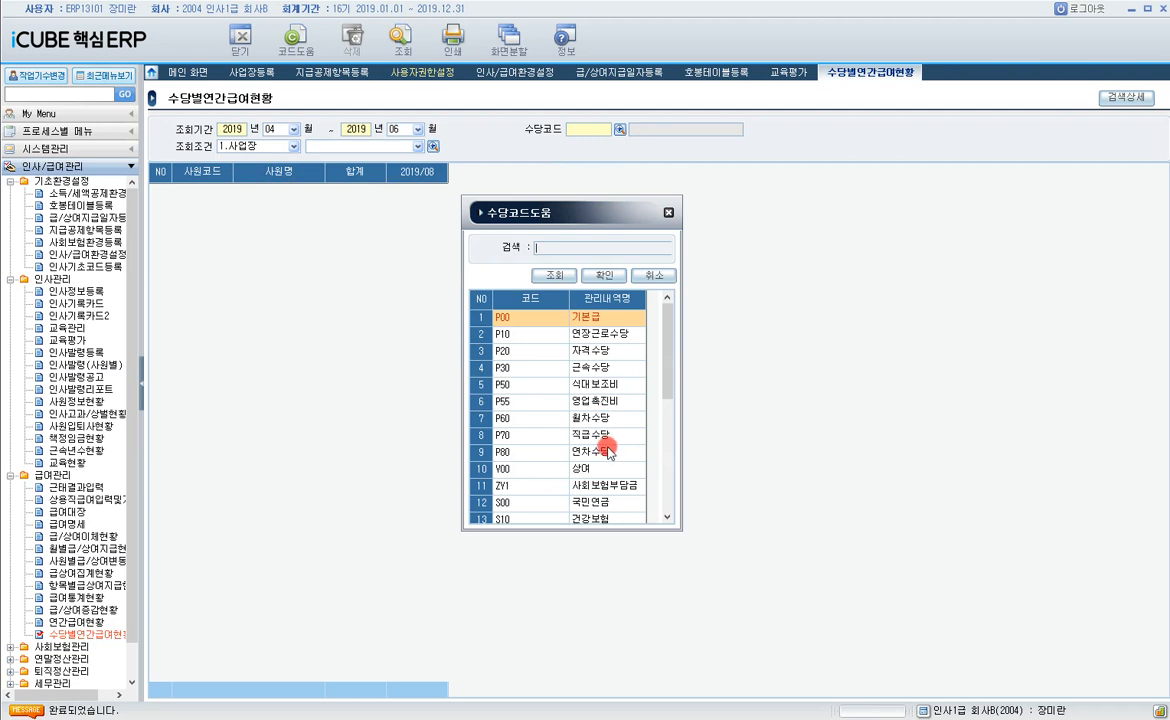
pyautogui.doubleClick(552, 348)
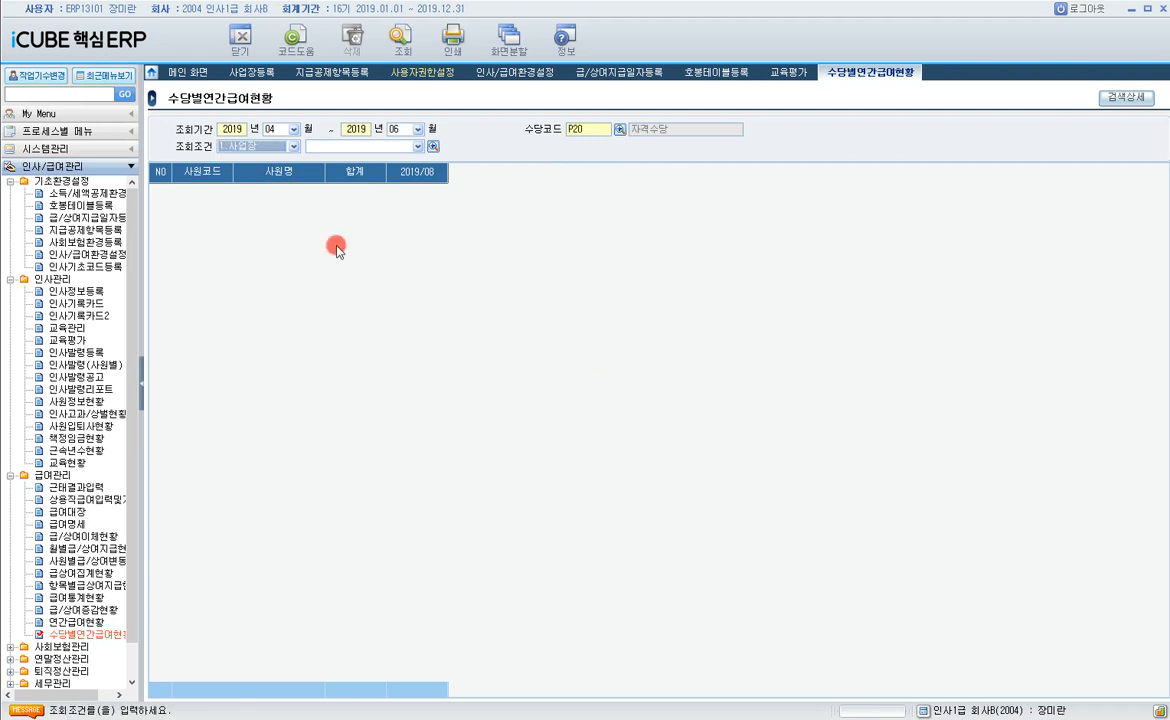
pyautogui.click(433, 146)
pyautogui.doubleClick(587, 342)
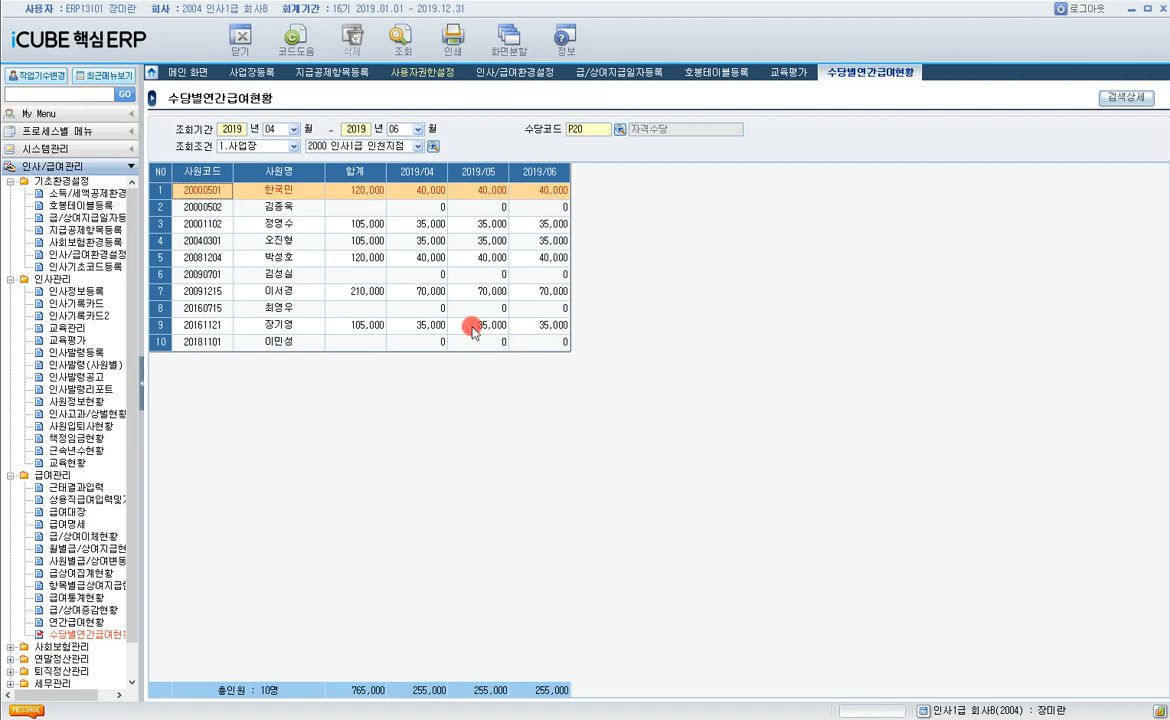
pyautogui.click(277, 310)
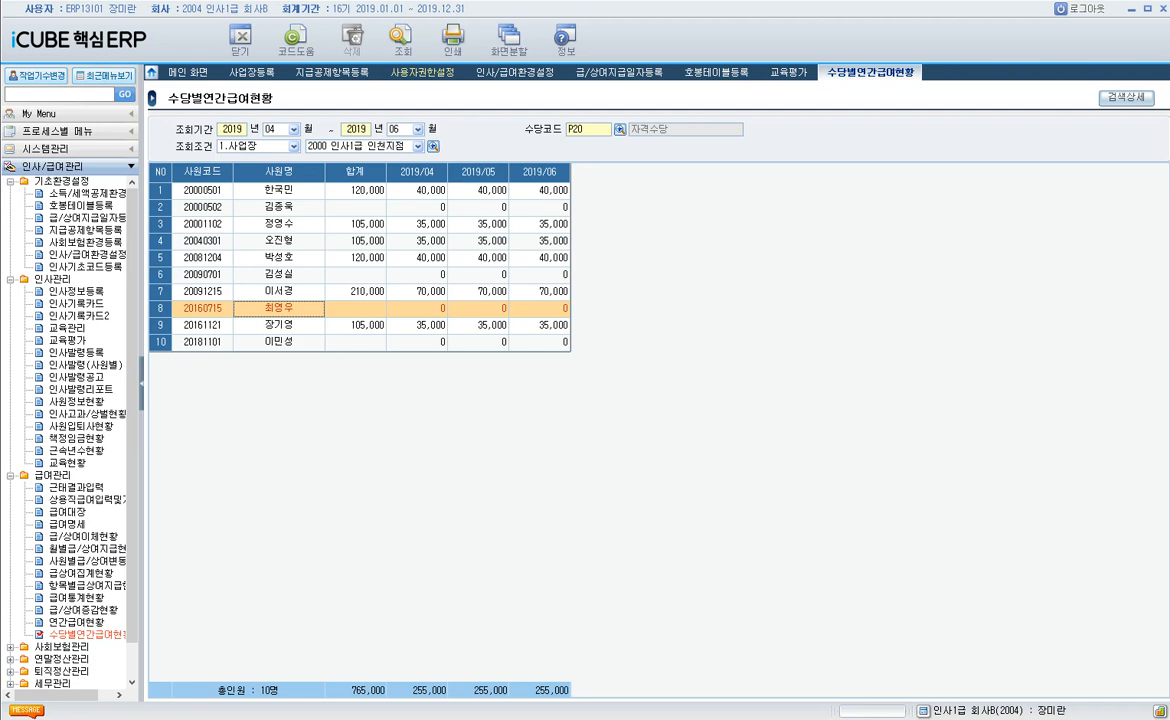
pyautogui.click(110, 562)
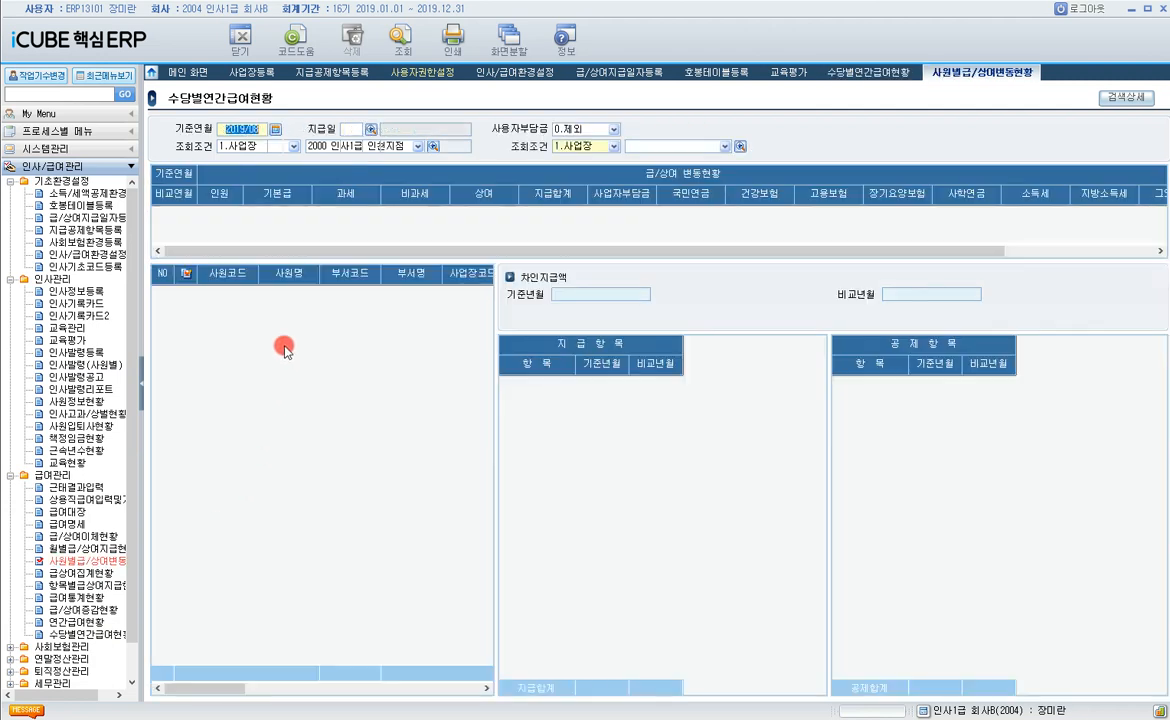
# - Compare 201906 against 201806 for workplace 1000 with employer contributions included
pyautogui.write('201906')
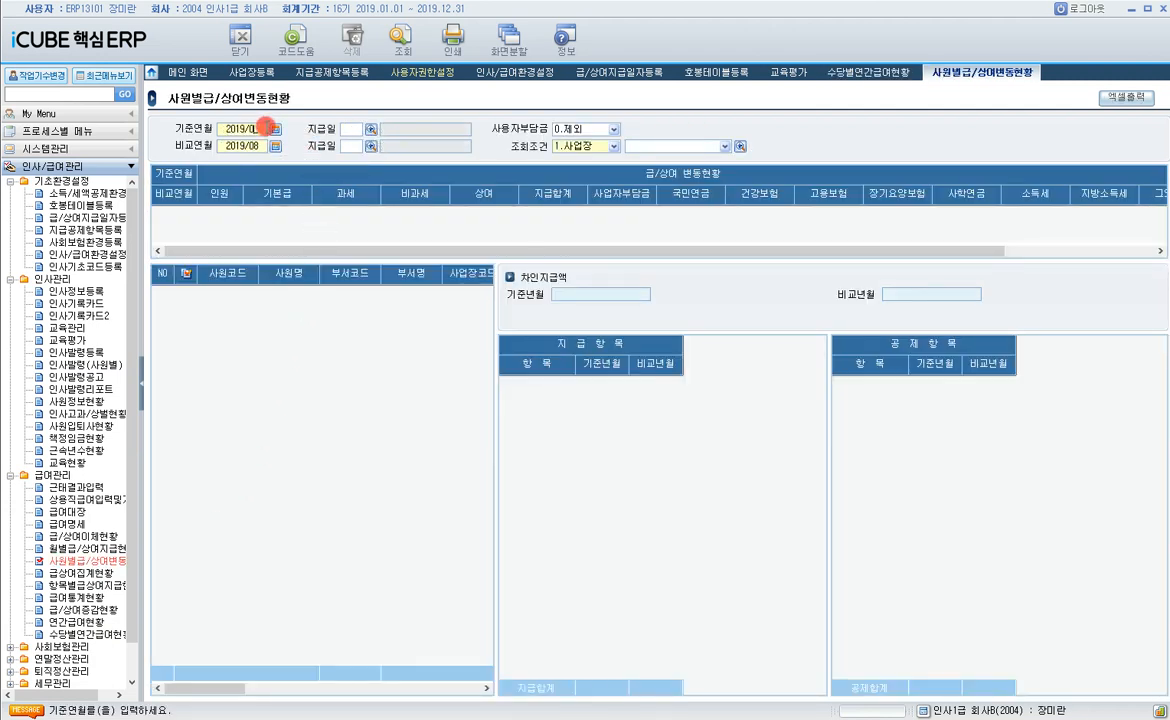
pyautogui.press('Return')
pyautogui.click(261, 147)
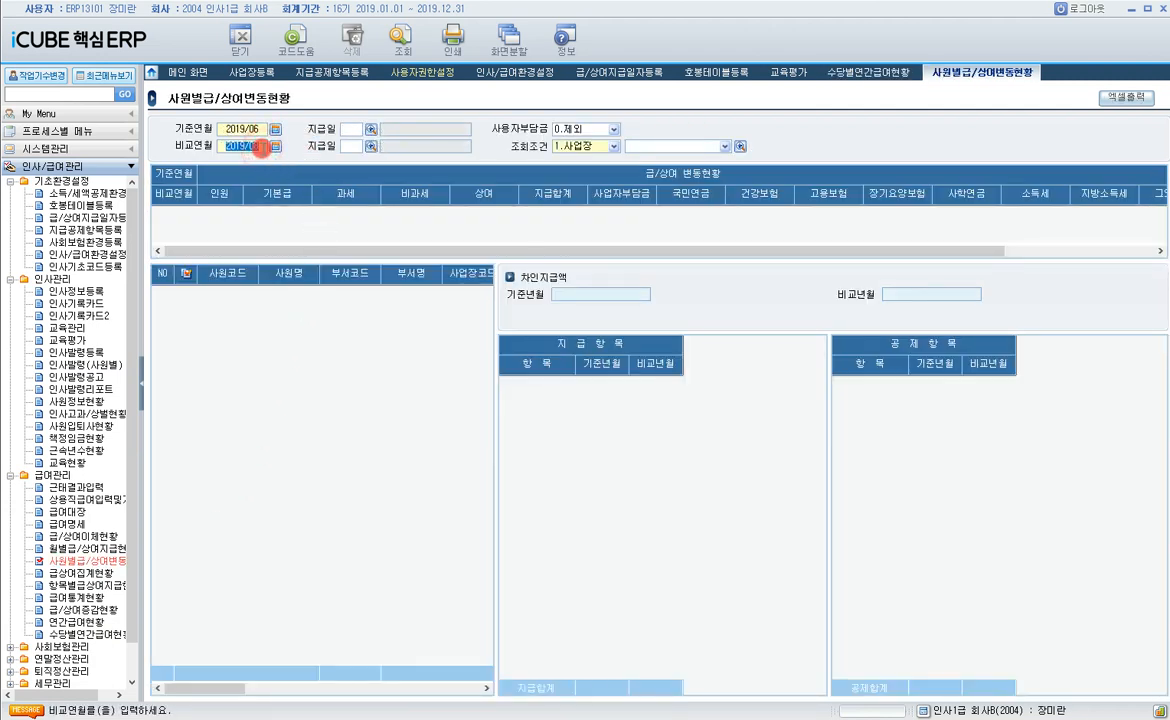
pyautogui.write('201806')
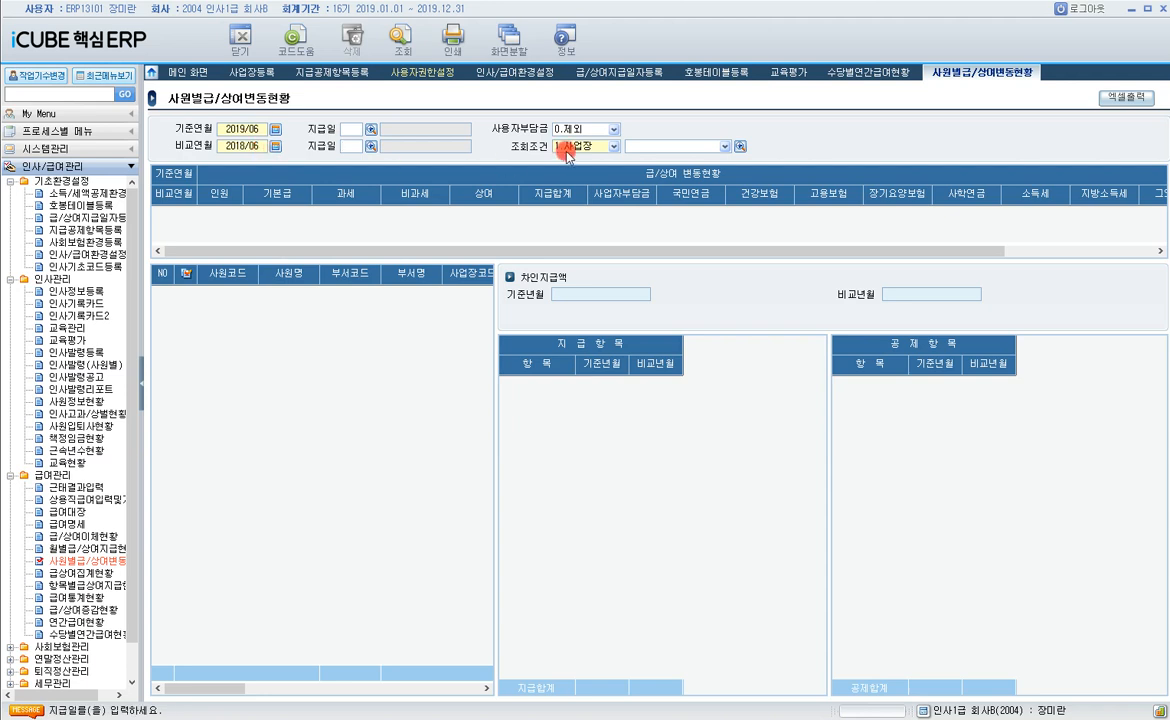
pyautogui.click(596, 128)
pyautogui.click(592, 156)
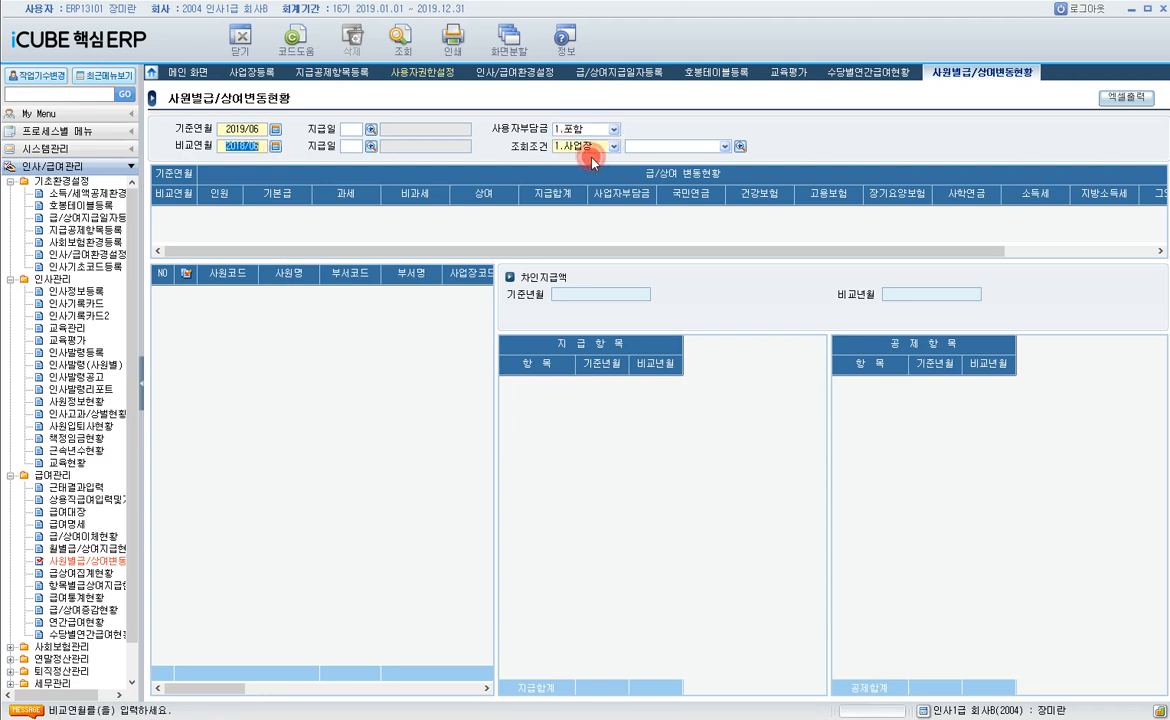
pyautogui.click(739, 147)
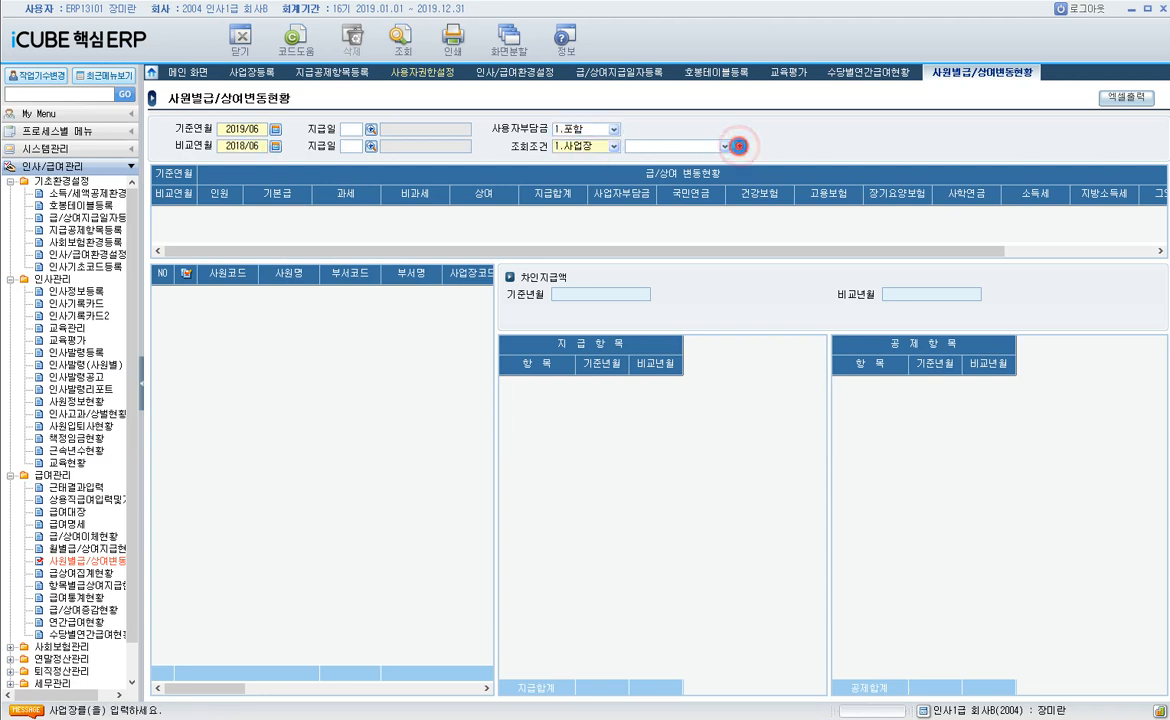
pyautogui.doubleClick(591, 330)
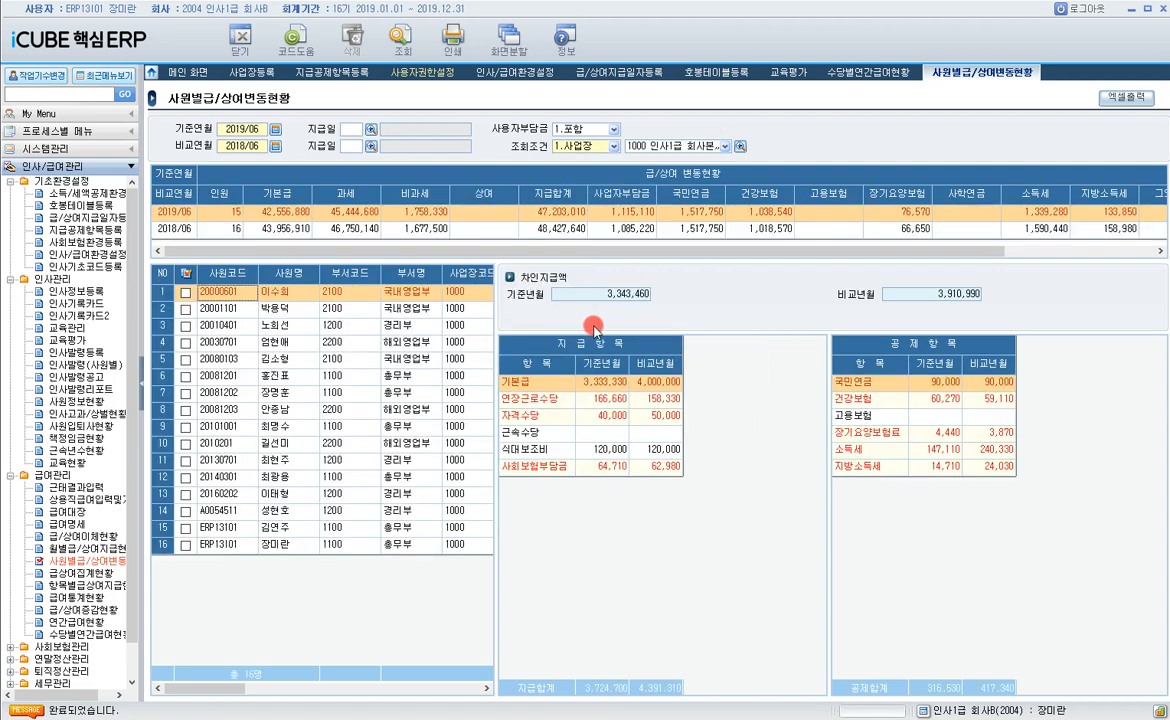
# - Review the totals, employer contributions and 2019/06 net pay of 43,097,020
pyautogui.click(641, 228)
pyautogui.click(641, 213)
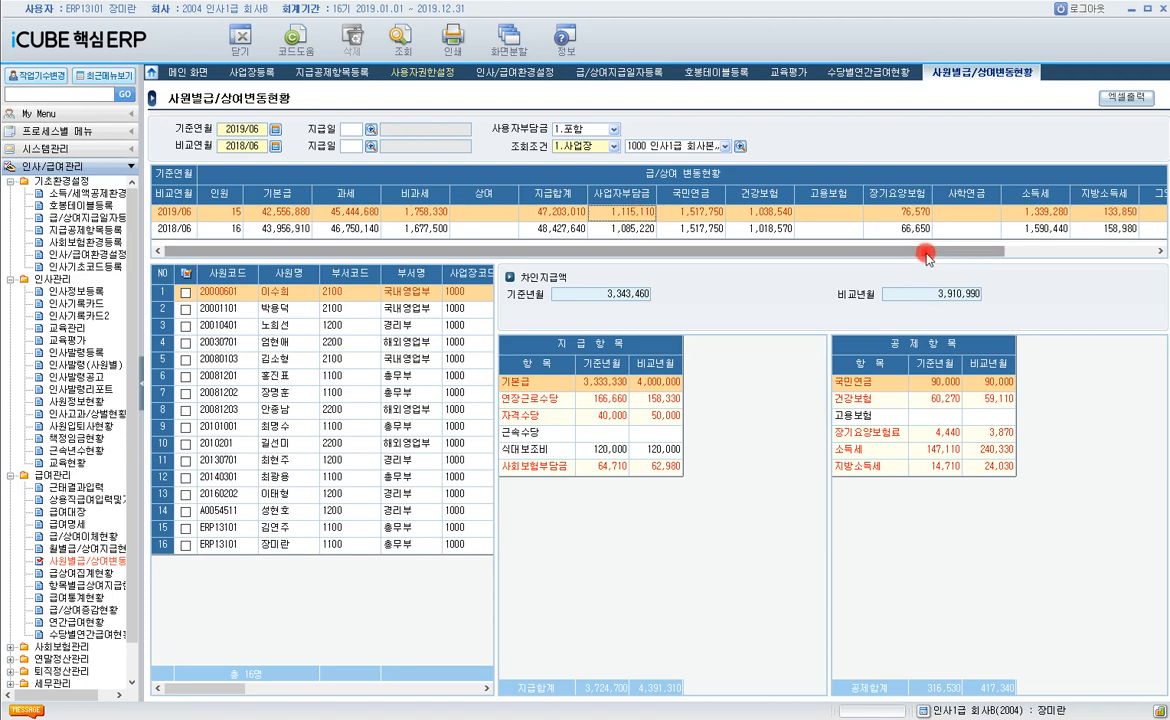
pyautogui.moveTo(850, 251); pyautogui.dragTo(1117, 258)
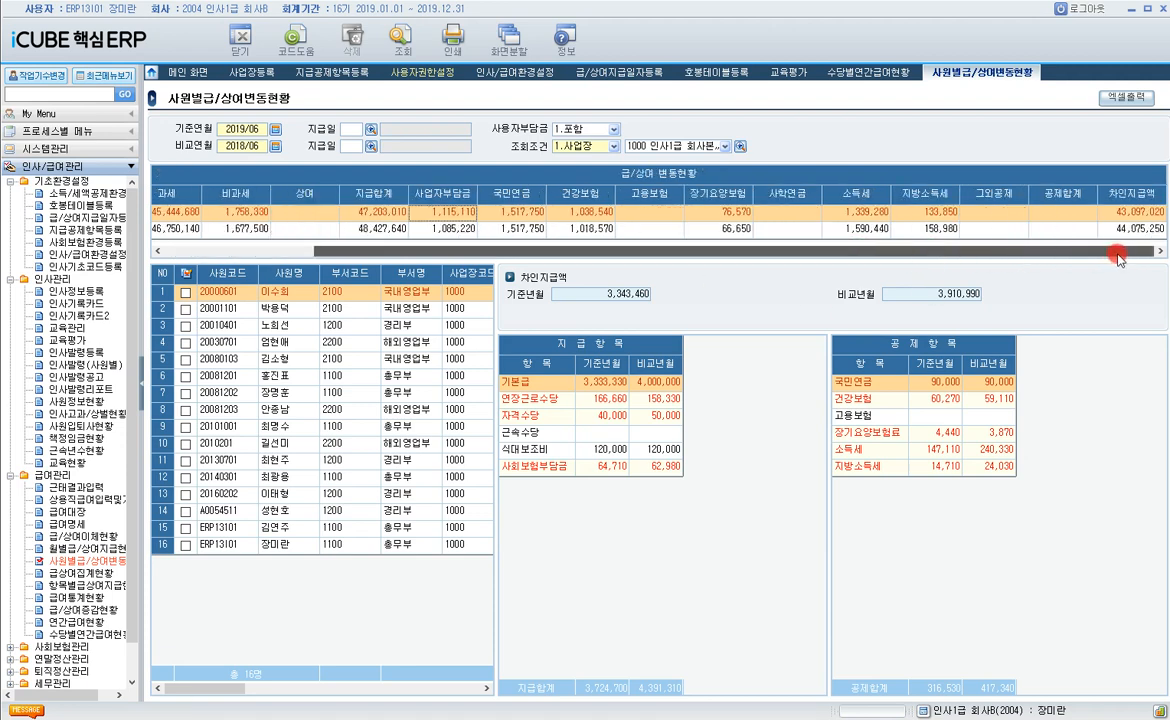
pyautogui.click(1110, 229)
pyautogui.click(1110, 212)
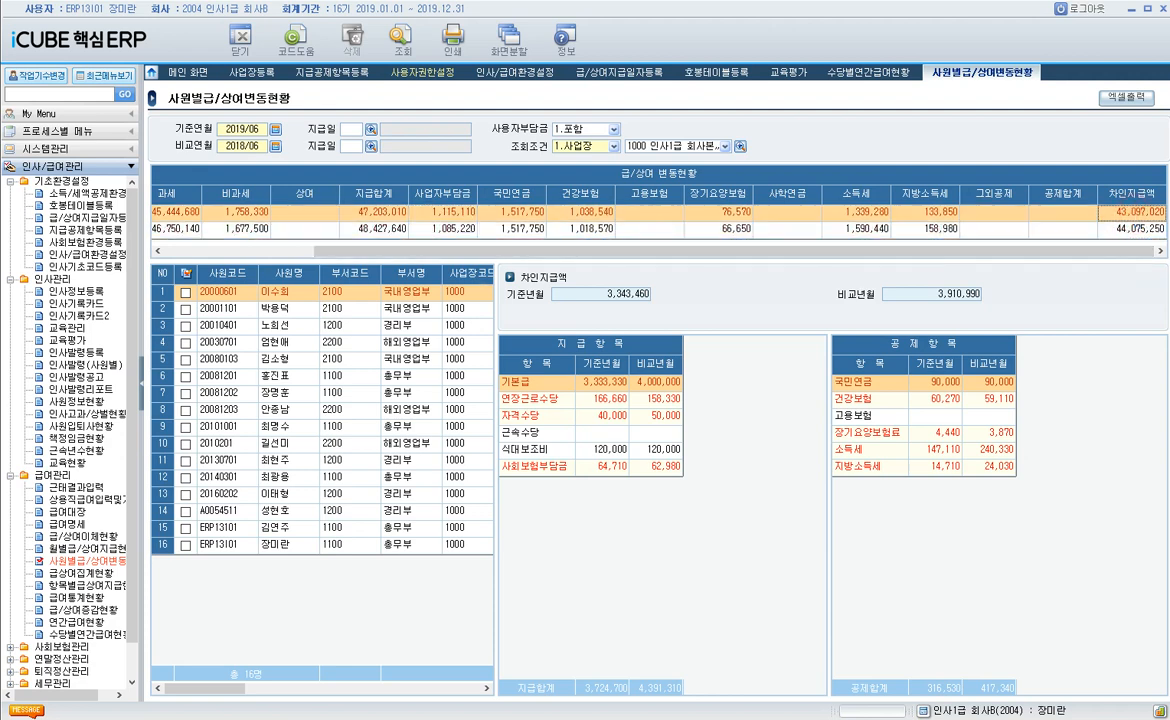
pyautogui.moveTo(882, 256); pyautogui.dragTo(712, 264)
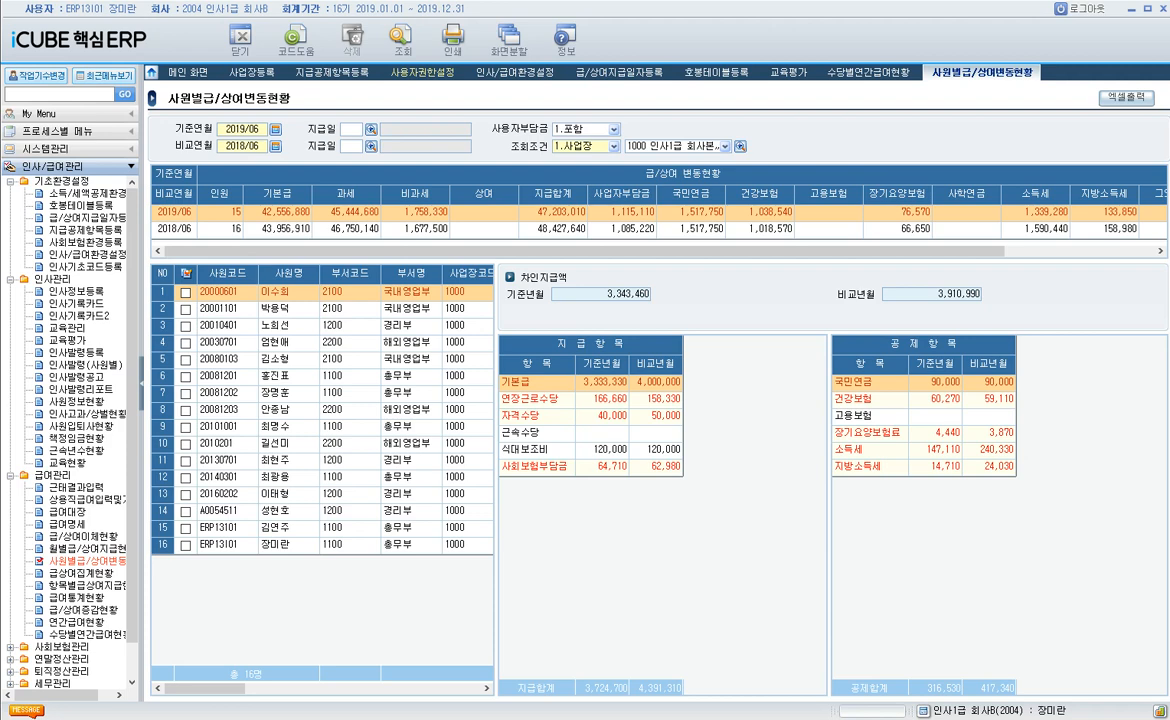
pyautogui.click(88, 291)
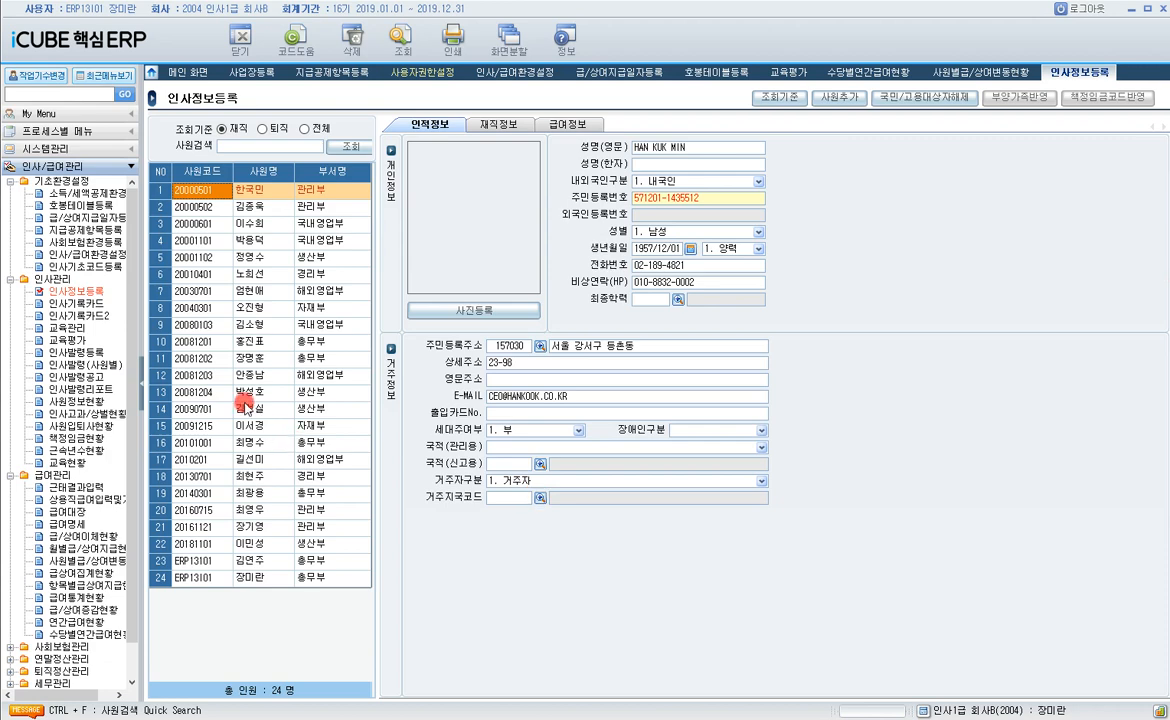
# - Open the row 18 employee's 급여정보 and select the 2015/07 pay contract row
pyautogui.click(252, 478)
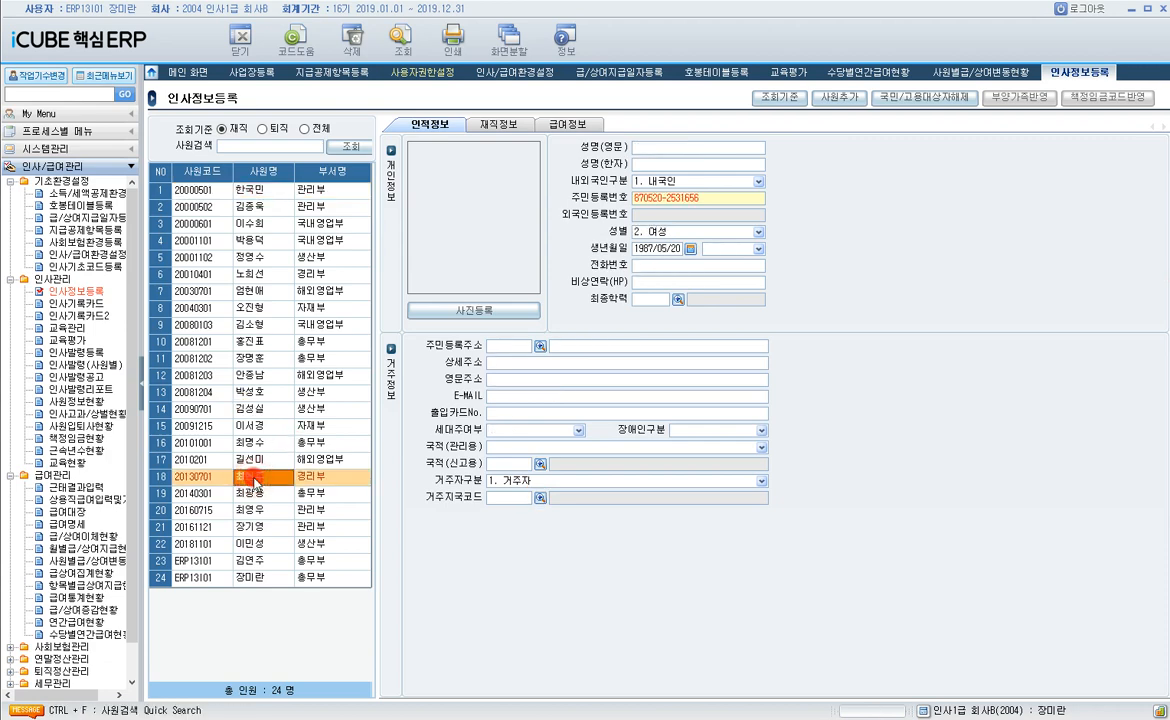
pyautogui.click(567, 123)
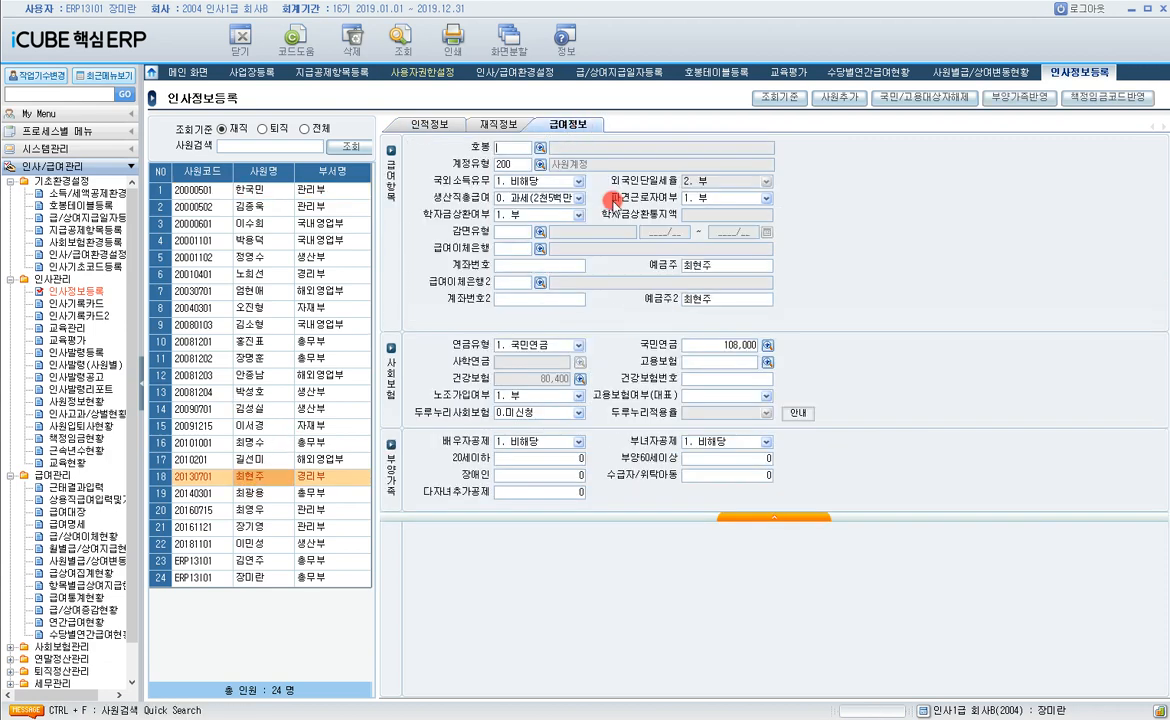
pyautogui.click(775, 517)
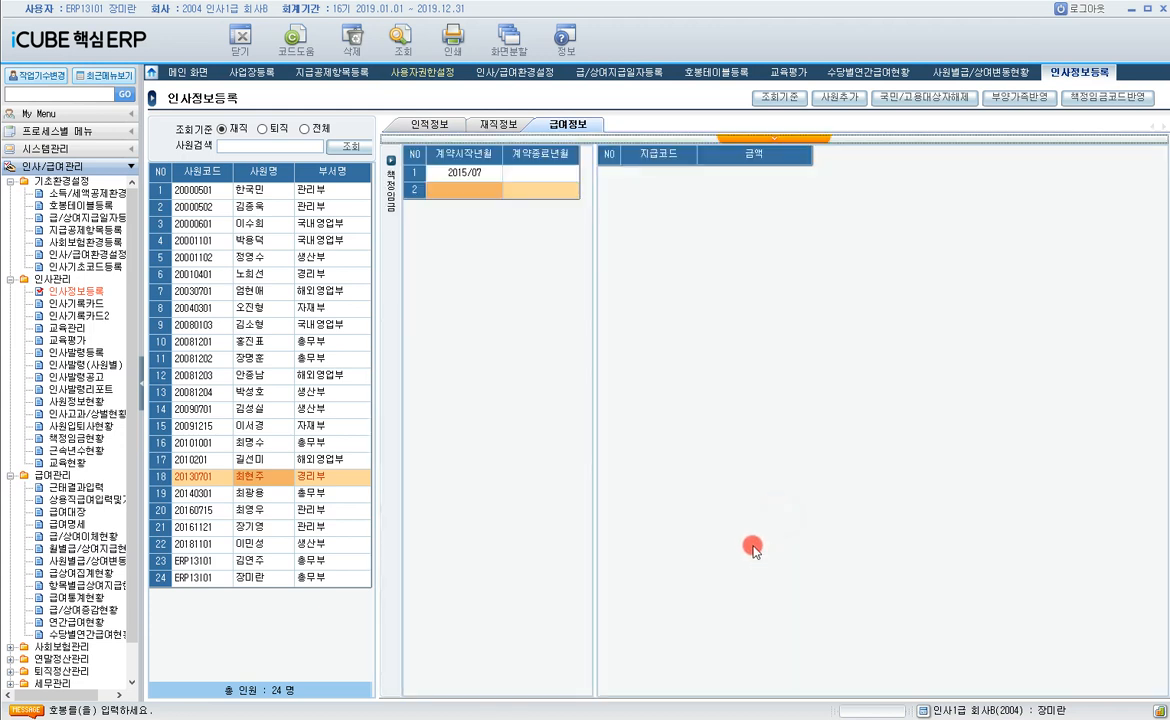
pyautogui.click(484, 173)
# - Unlock the masked amounts with the login password, revealing 연봉 28,000,000 and 시급 9,722.00
pyautogui.click(733, 175)
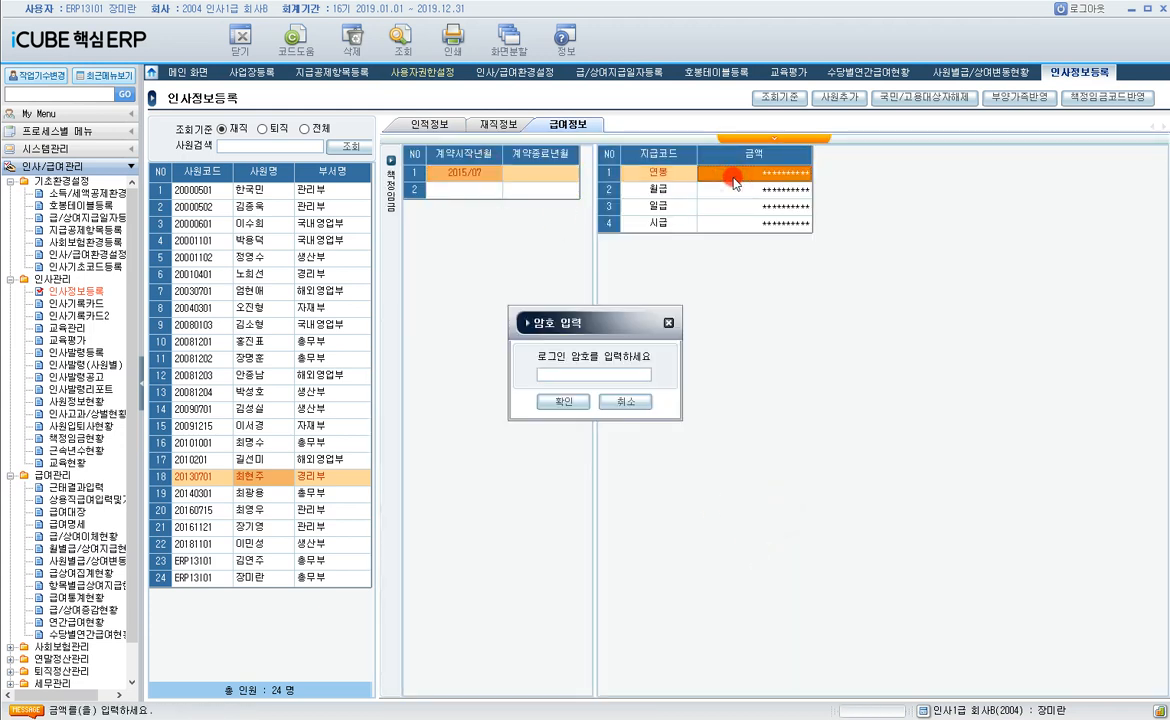
pyautogui.click(563, 401)
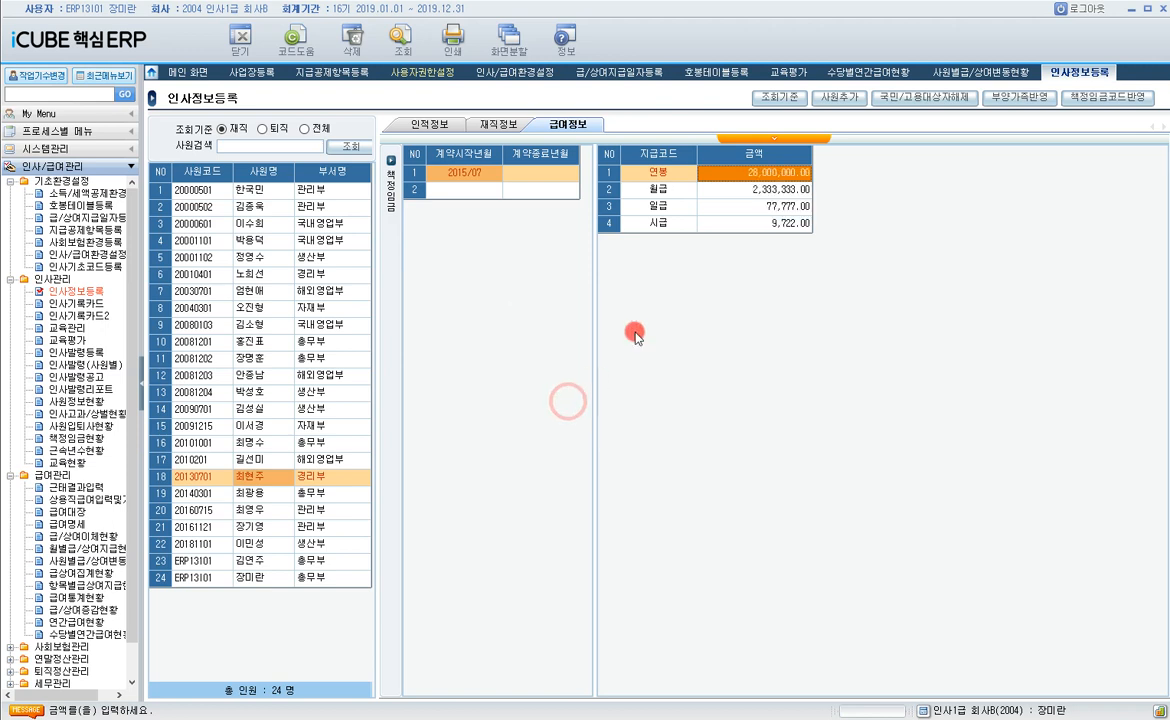
pyautogui.click(770, 225)
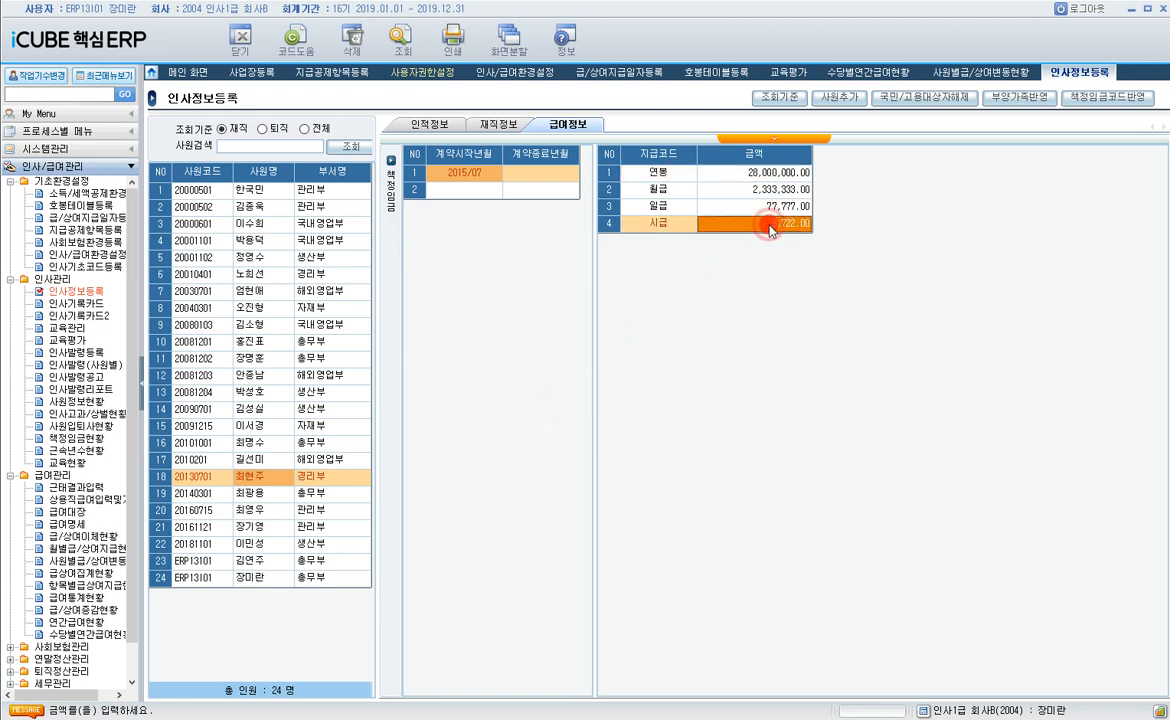
pyautogui.click(762, 172)
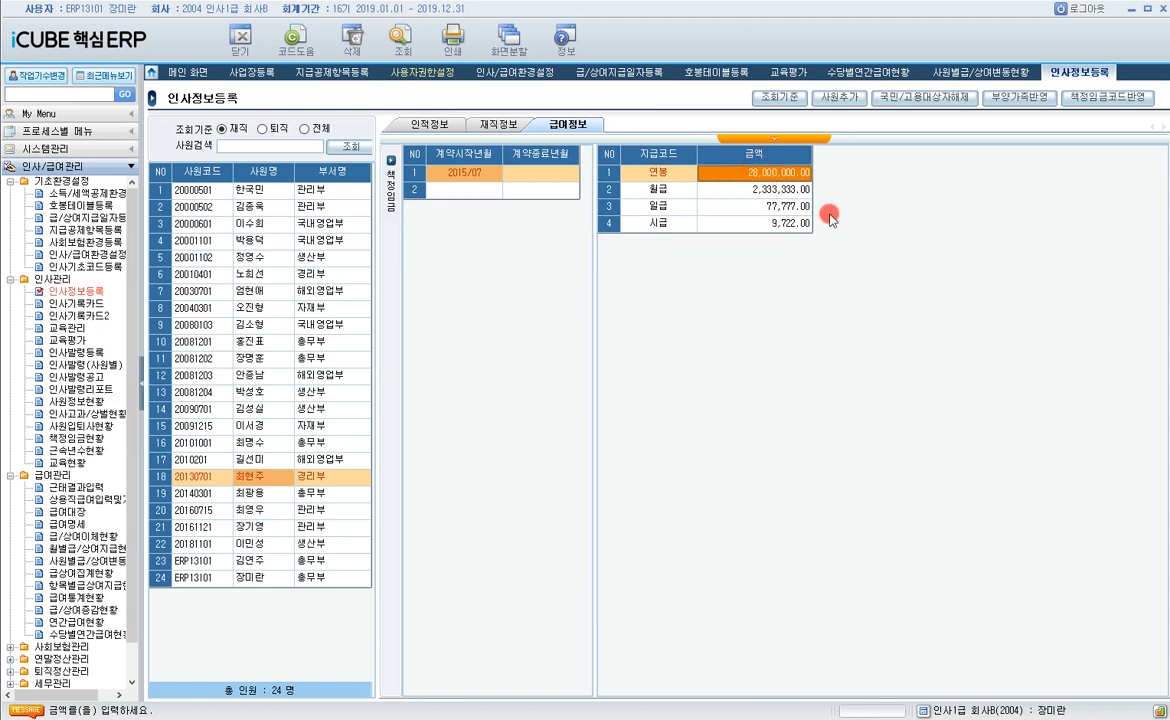
pyautogui.click(755, 226)
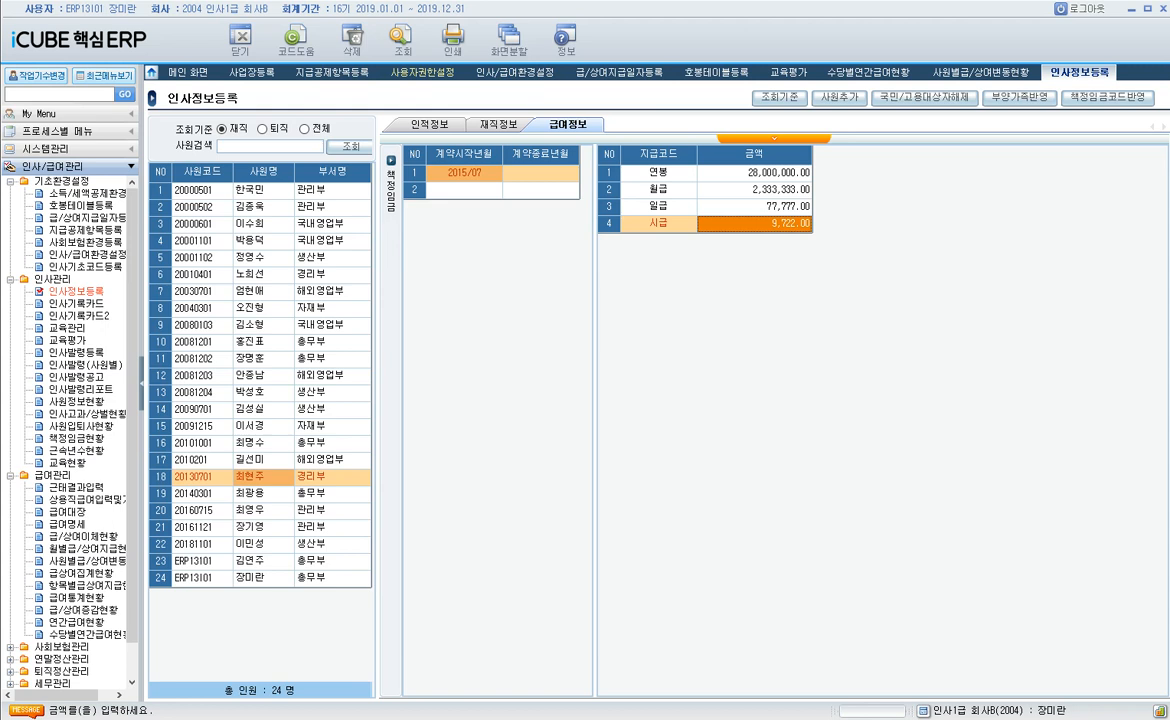
# - In 근태결과입력, load July 2019 attendance for the 2019/07/25 pay date
pyautogui.click(79, 488)
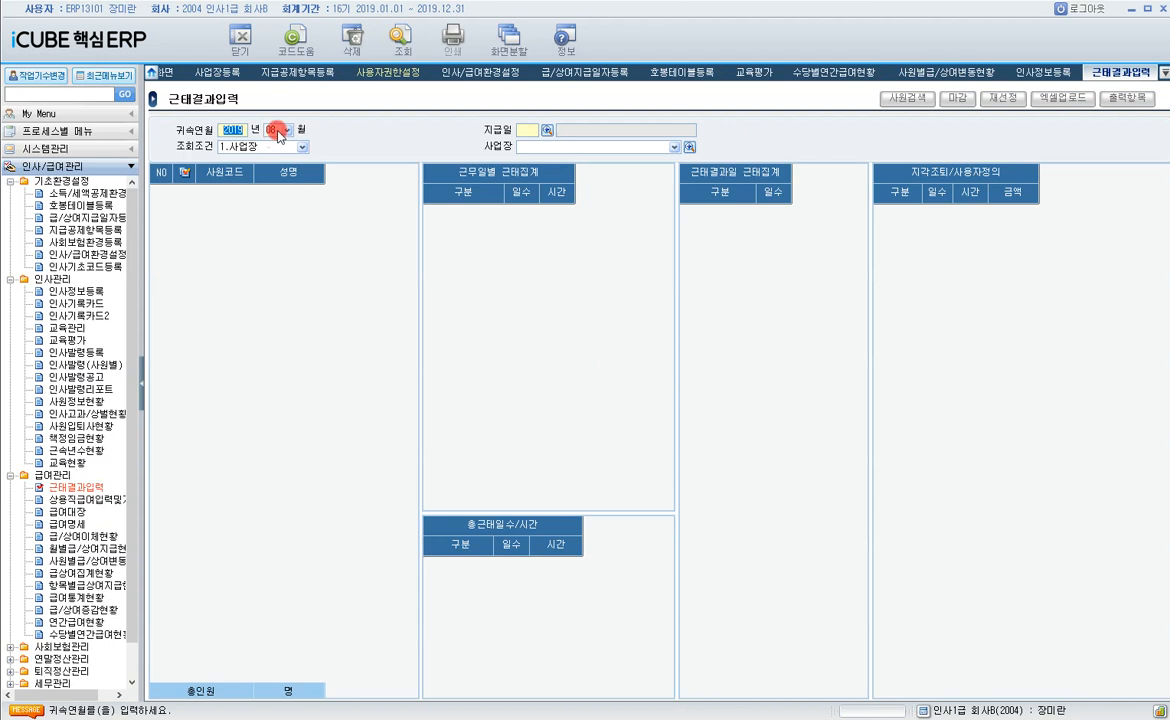
pyautogui.click(280, 134)
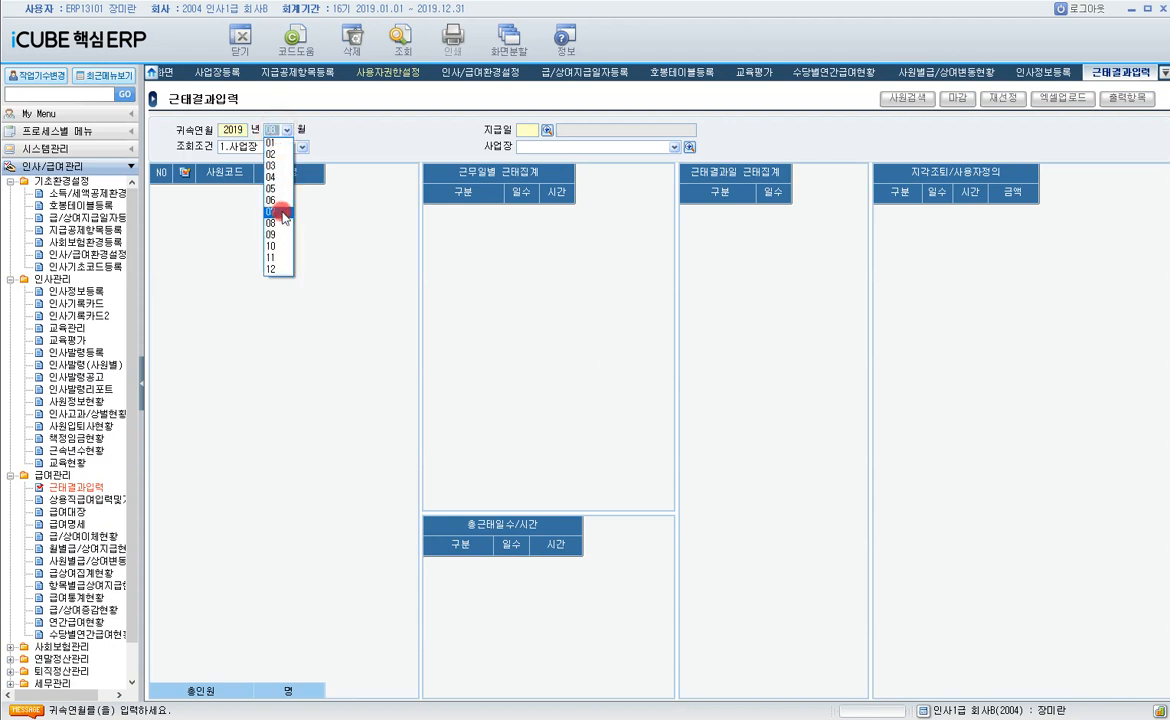
pyautogui.click(266, 191)
pyautogui.click(547, 130)
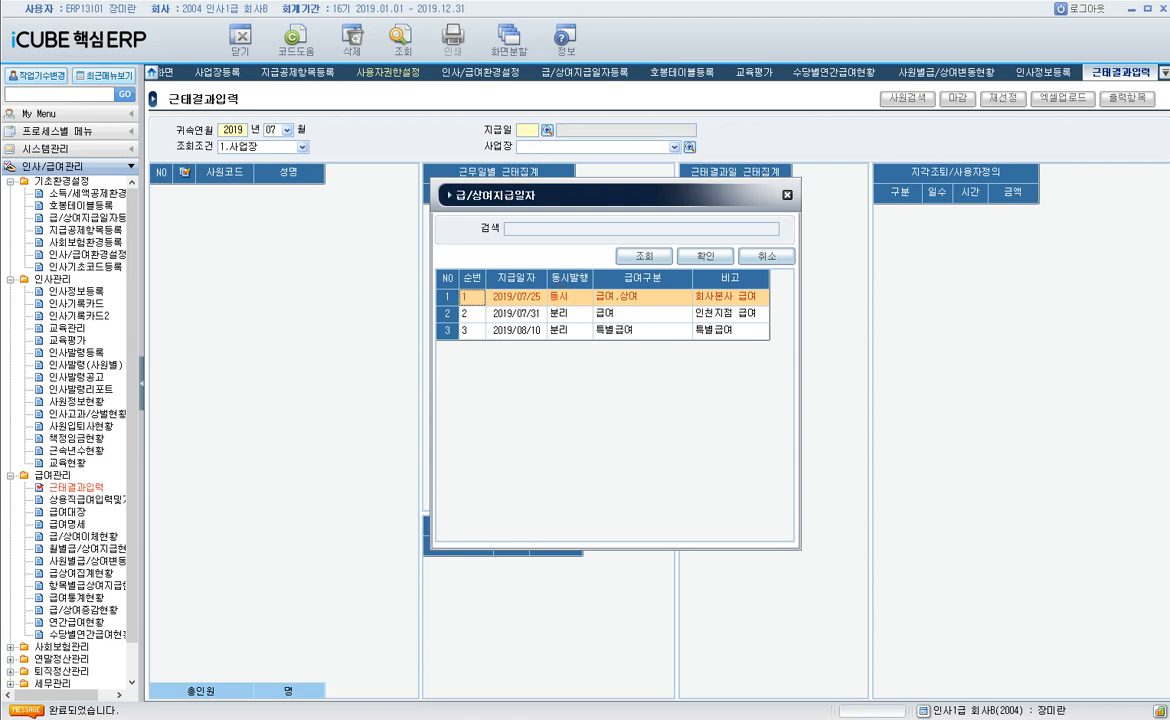
pyautogui.doubleClick(530, 297)
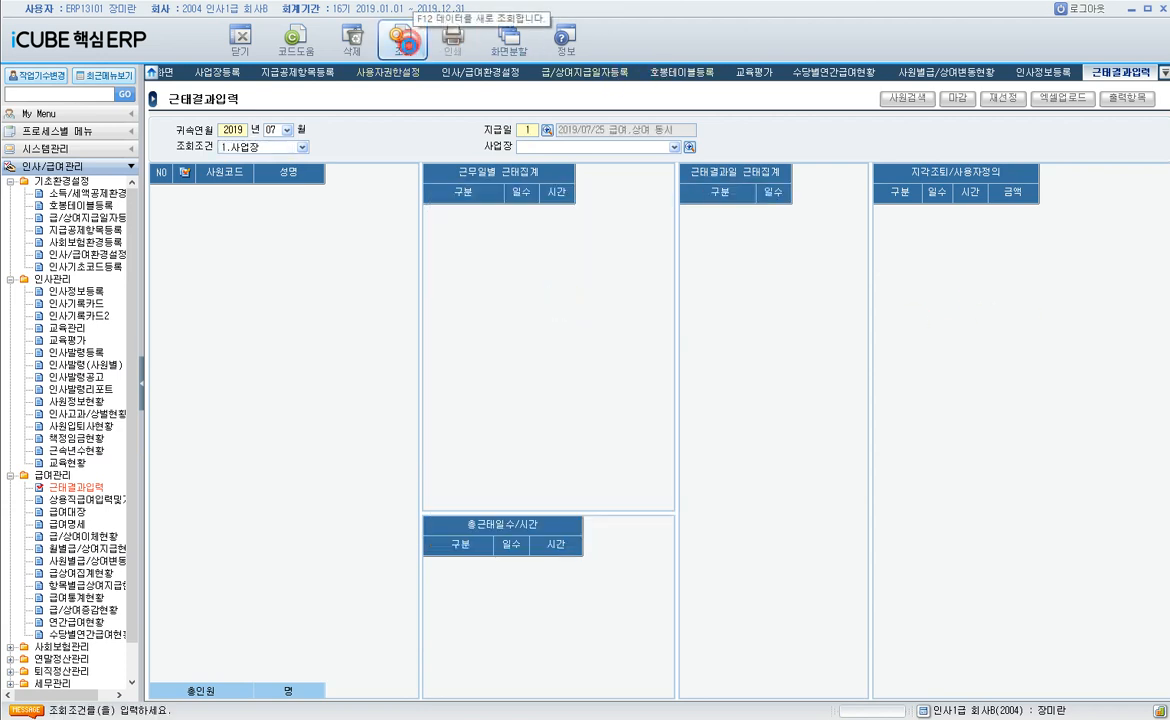
pyautogui.click(400, 40)
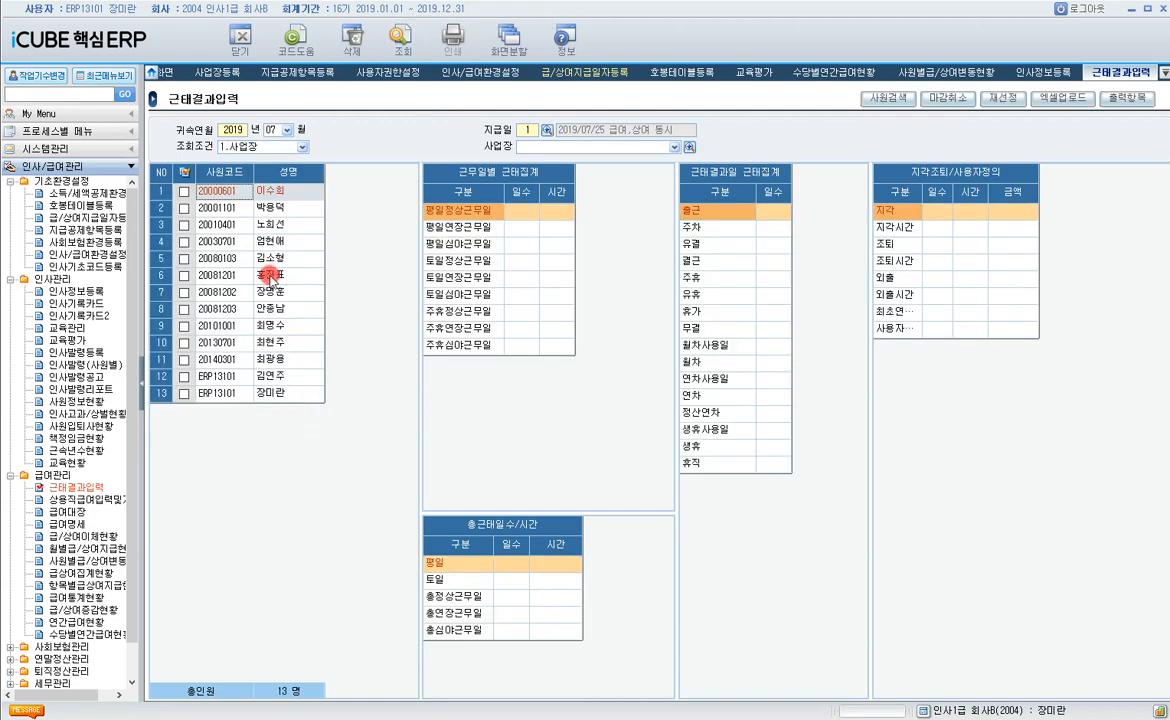
# - Check the row 10 employee's totals: overtime 012:15 and night work 007:30
pyautogui.click(268, 342)
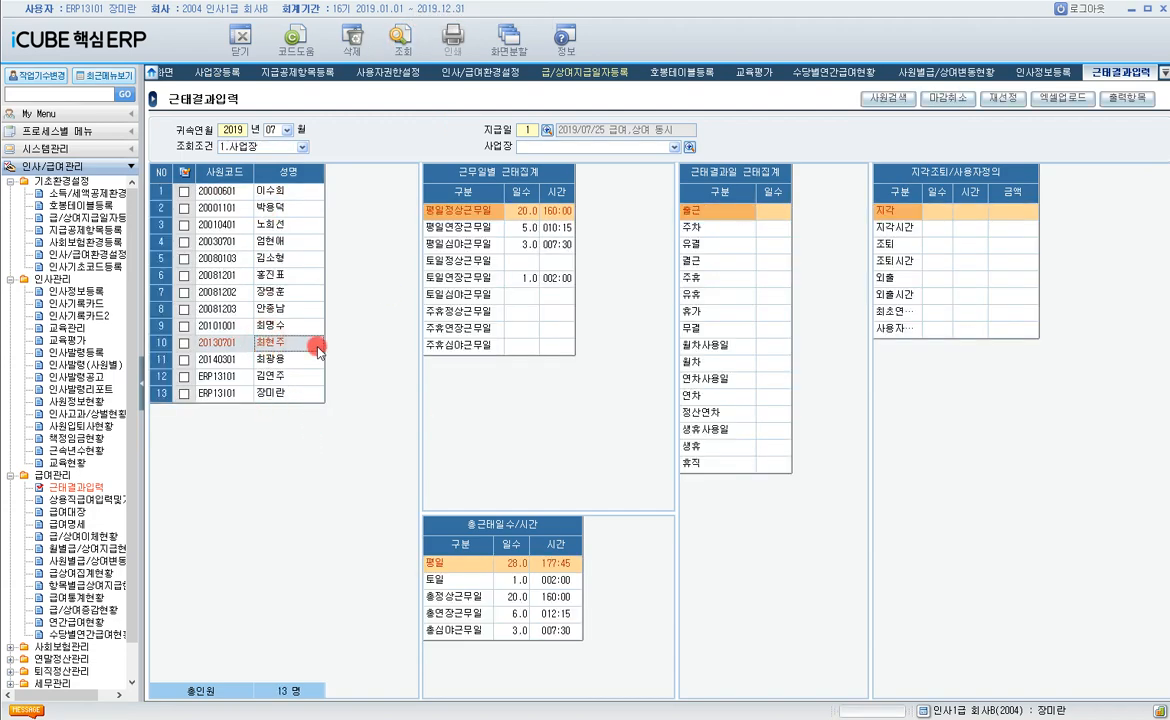
pyautogui.click(556, 613)
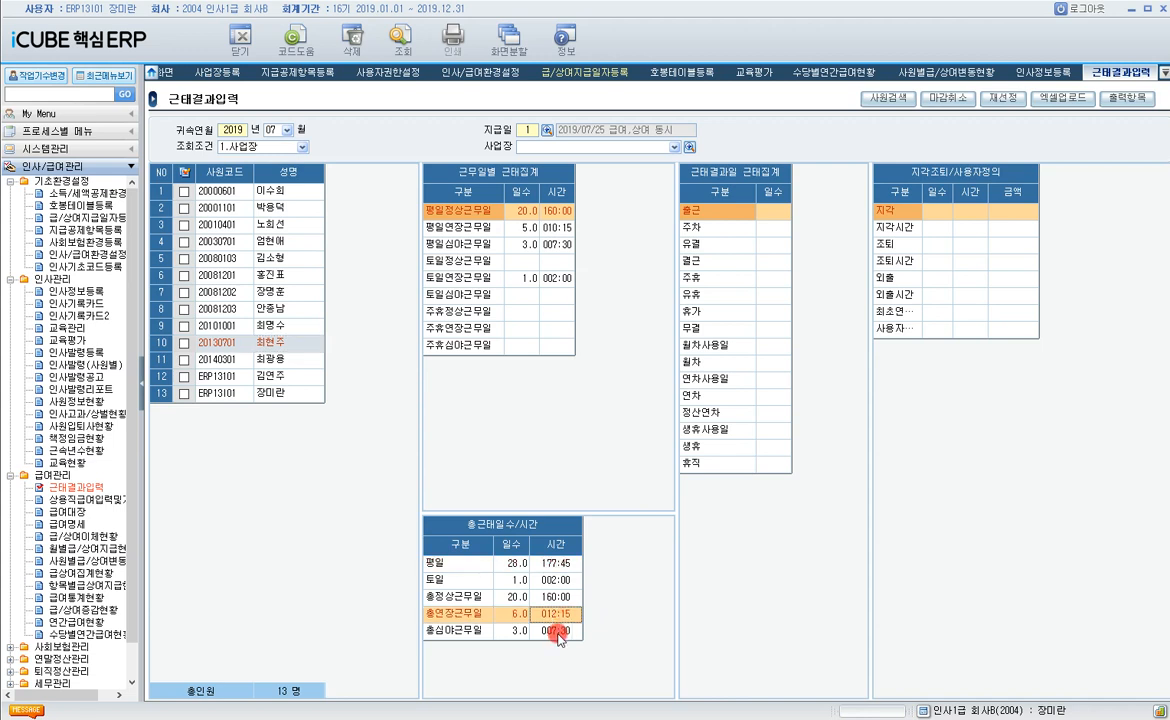
pyautogui.click(557, 631)
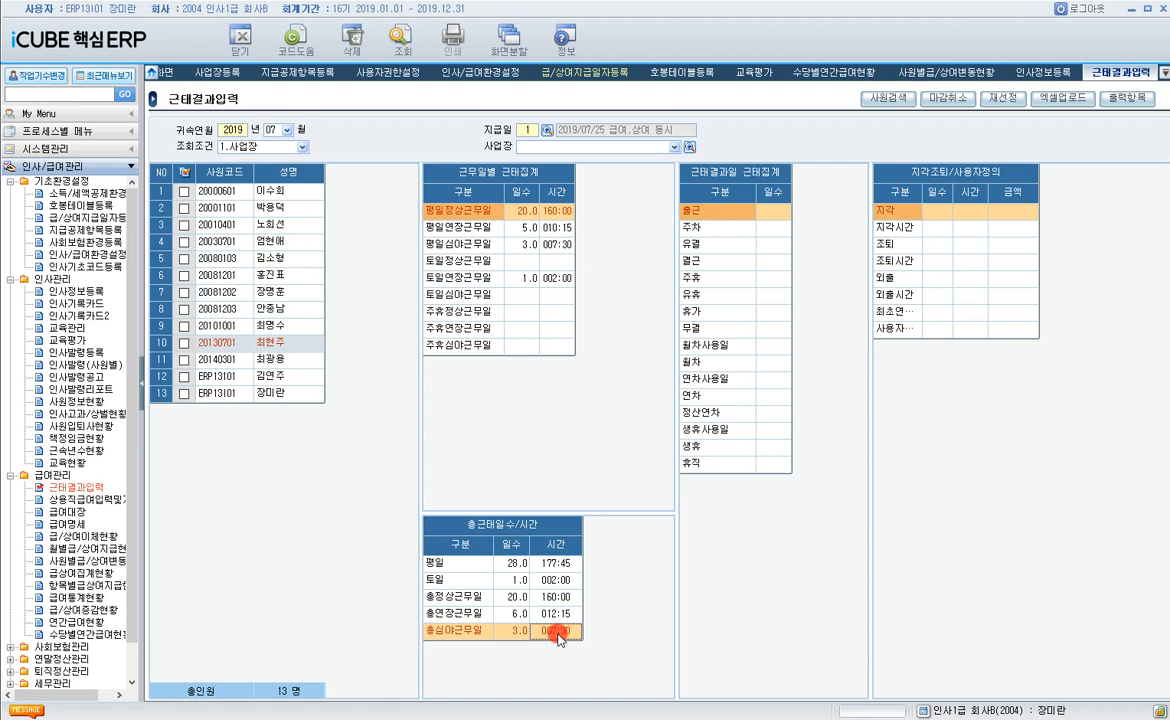
pyautogui.click(556, 613)
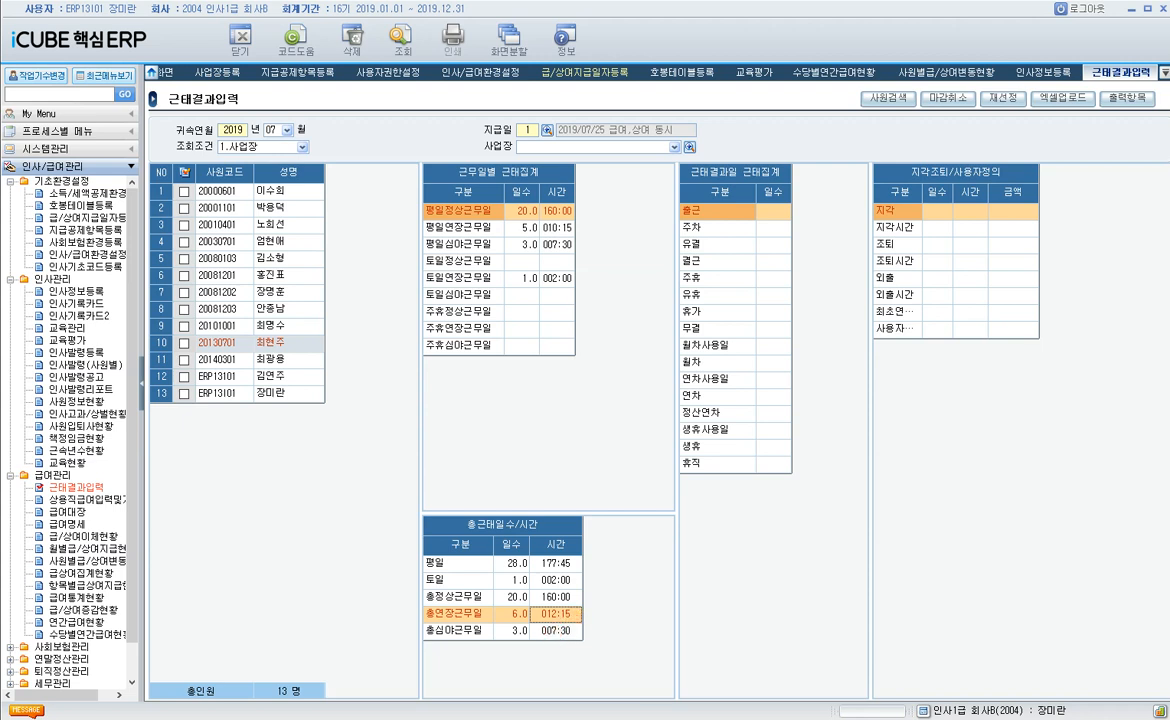
pyautogui.hotkey('alt', 'Tab')
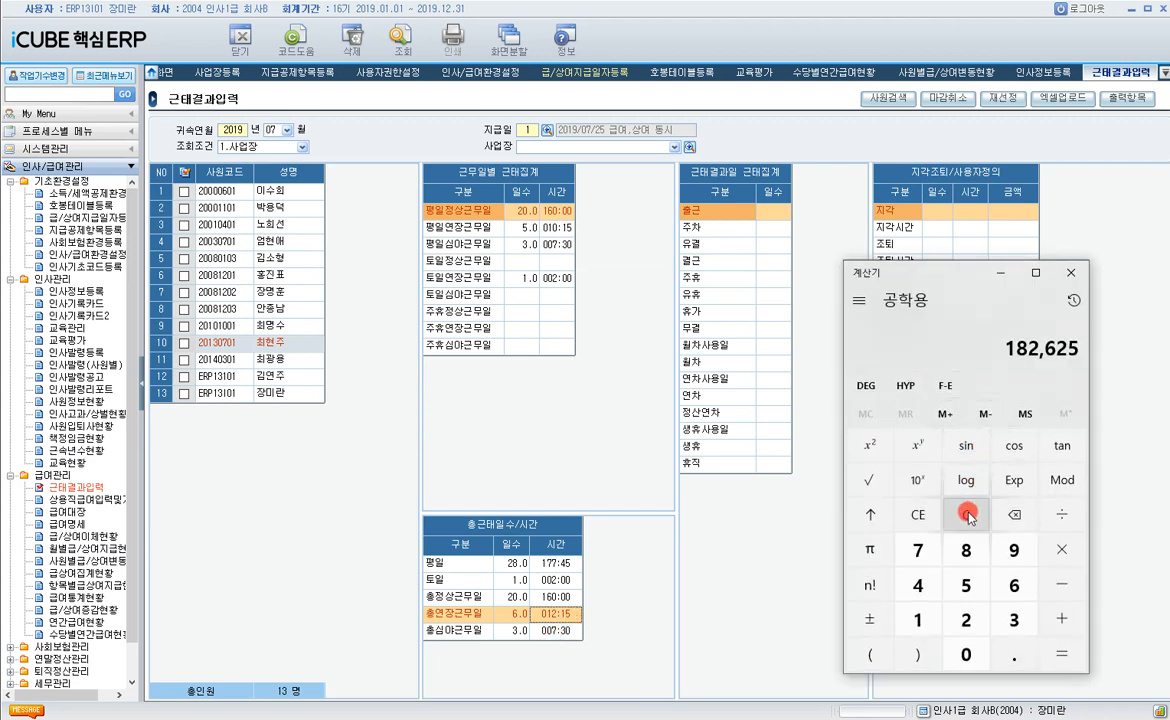
# - Clear the 182,625 result and begin multiplying 9,722 by the overtime hours
pyautogui.click(966, 513)
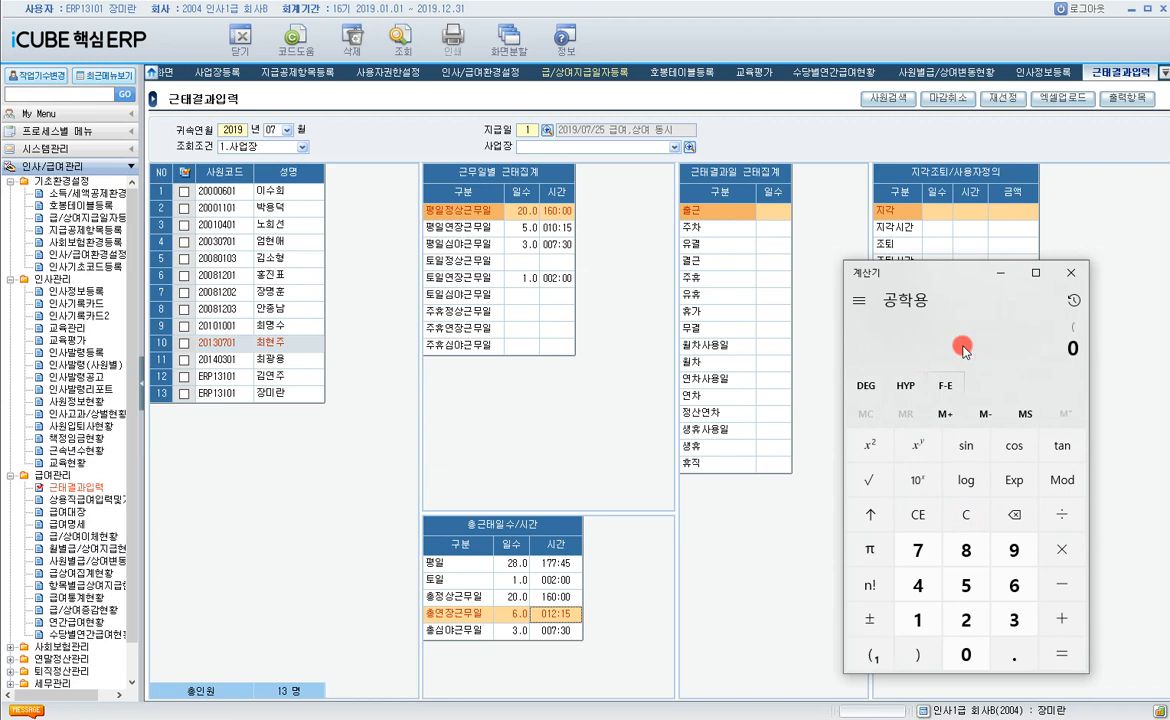
pyautogui.write('9722')
pyautogui.press('*')
pyautogui.press('1')
pyautogui.press('2')
pyautogui.press('.')
# - Convert 15 minutes to hours with 15 ÷ 60 = 0.25, then clear it
pyautogui.click(966, 515)
pyautogui.write('15/60')
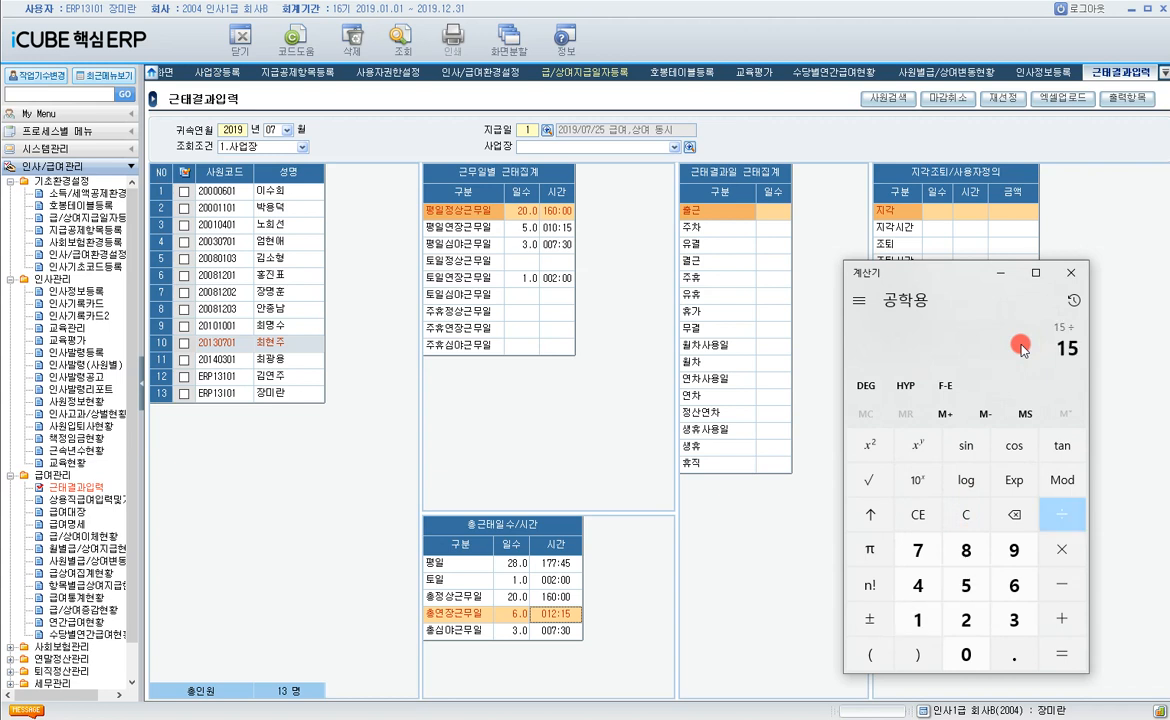
pyautogui.press('Return')
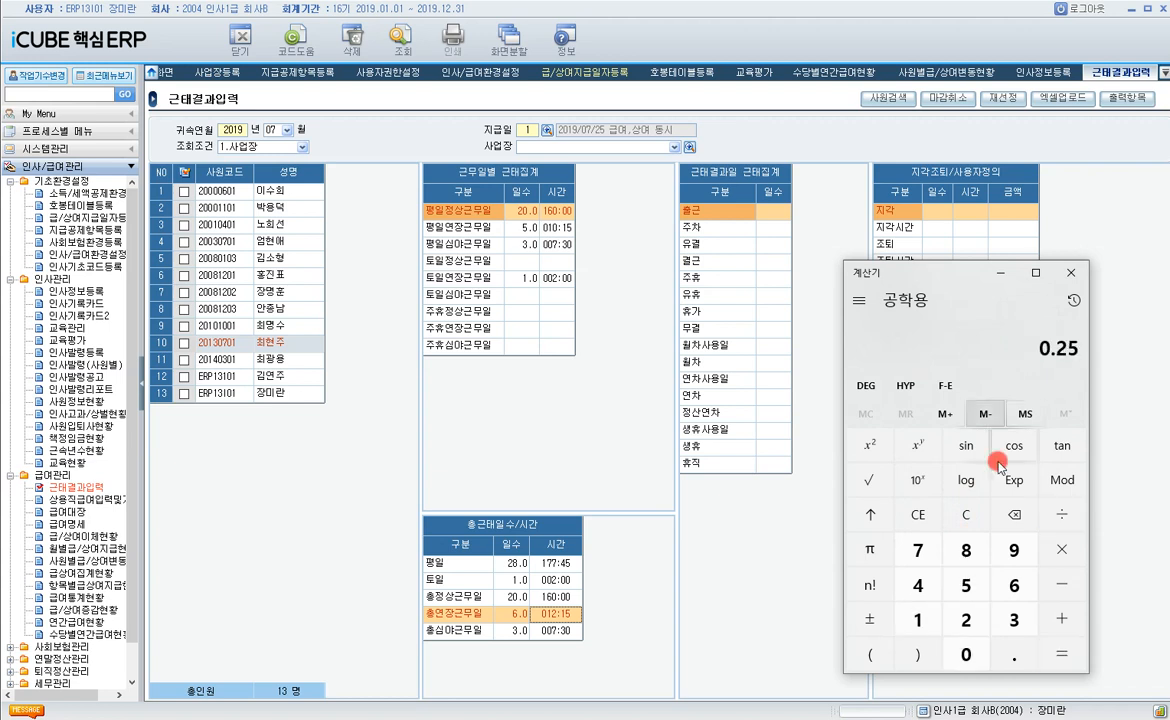
pyautogui.click(972, 518)
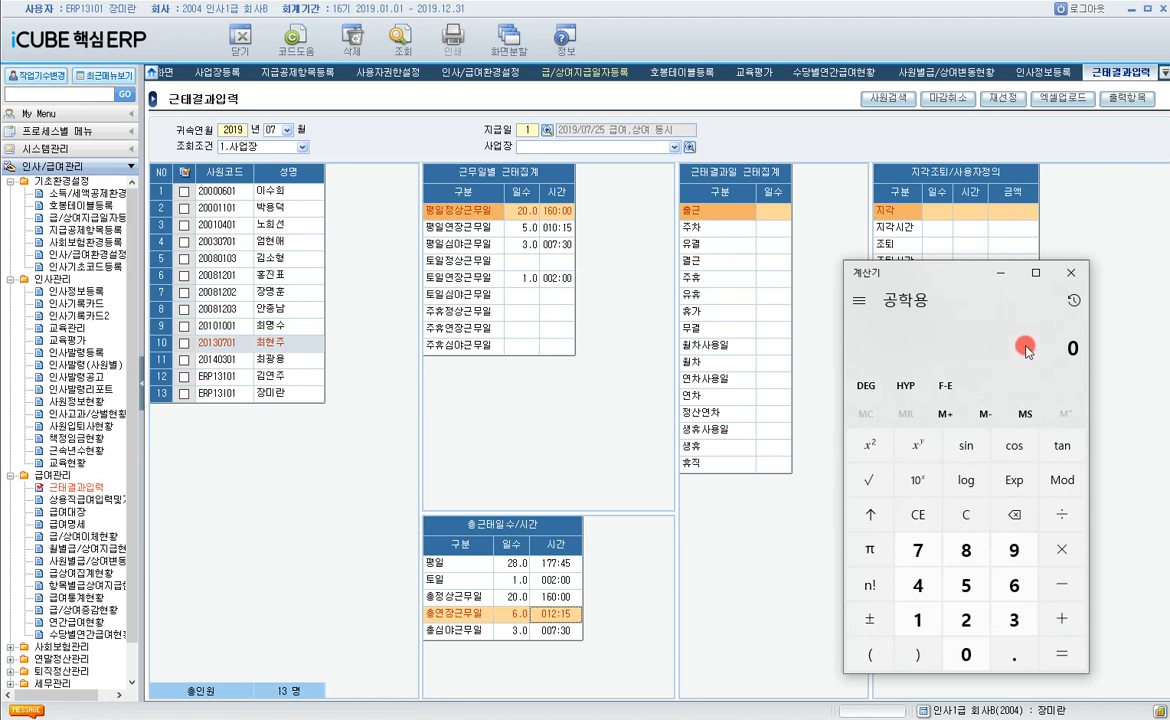
# - Enter the overtime pay term 9,722 × 12.25 × 1.5
pyautogui.write('1')
pyautogui.press('BackSpace')
pyautogui.write('9722')
pyautogui.press('*')
pyautogui.write('12.25')
pyautogui.press('*')
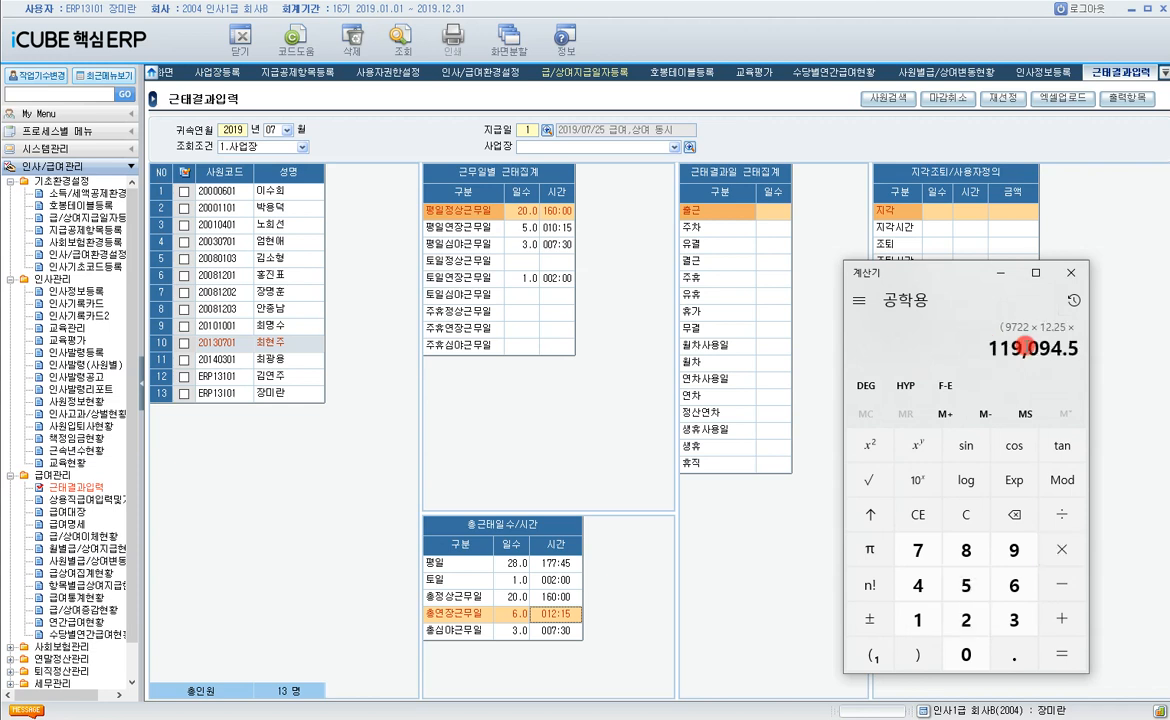
pyautogui.write('1.5')
pyautogui.press(')')
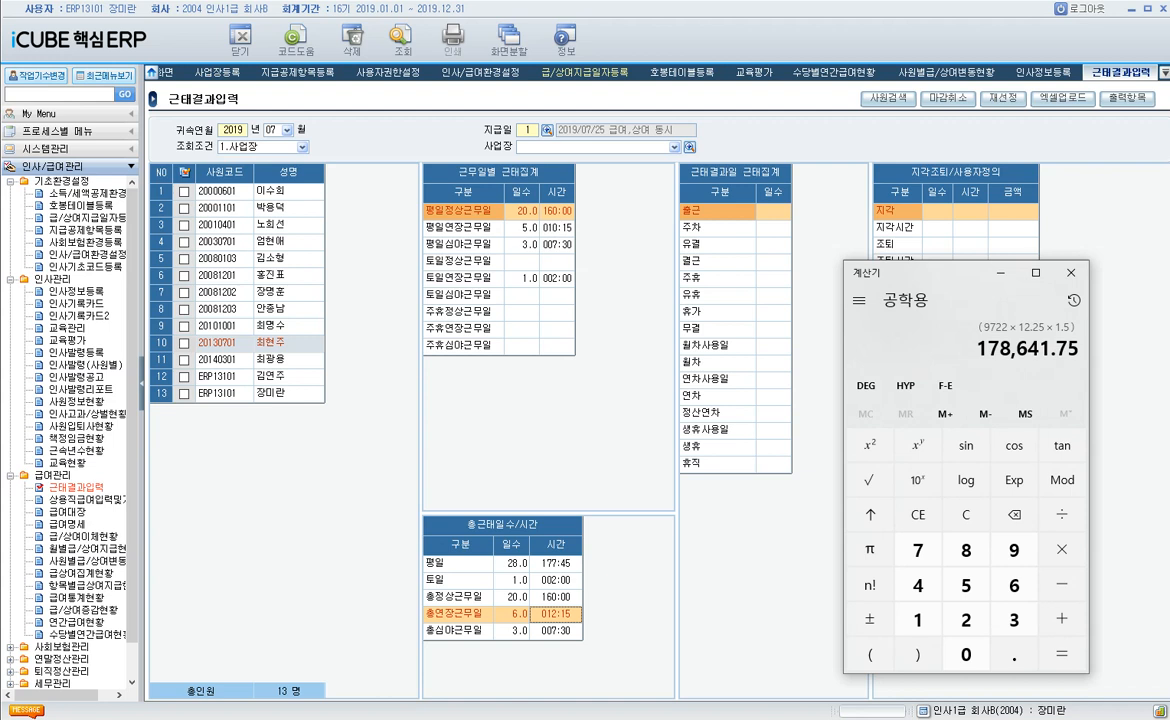
# - Add night pay 9,722 × 7.5 × 2 for a 324,471.75 total, then close the calculator
pyautogui.press('+')
pyautogui.press('(')
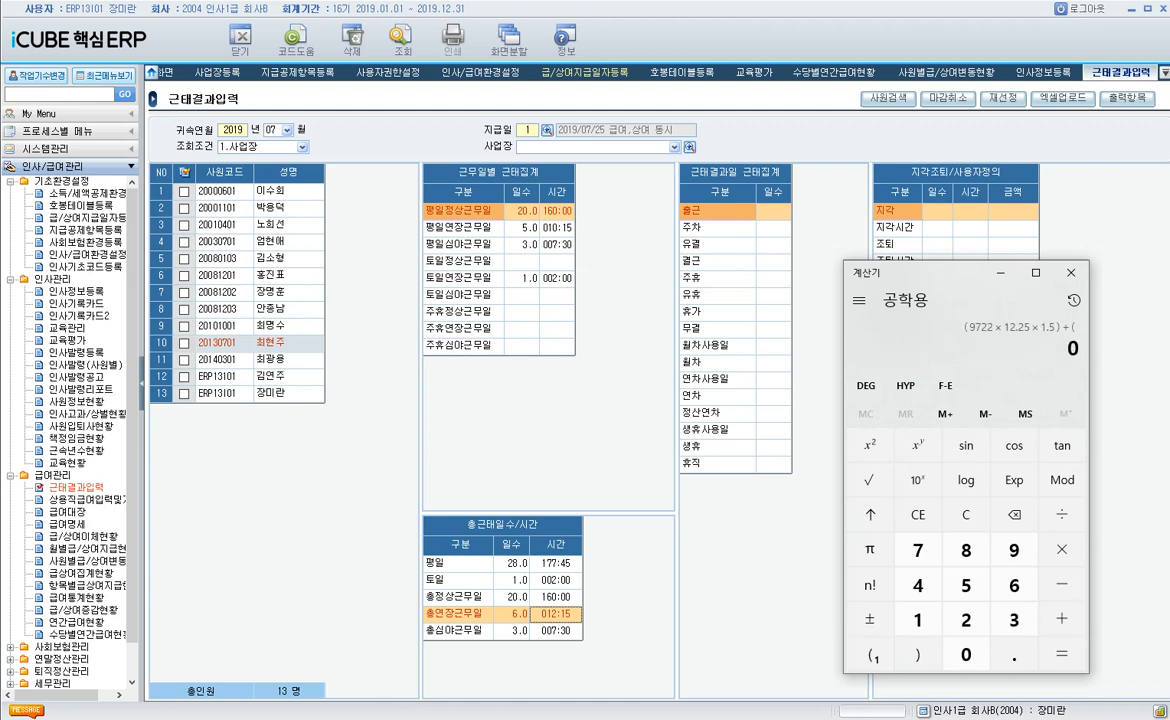
pyautogui.write('9722')
pyautogui.press('*')
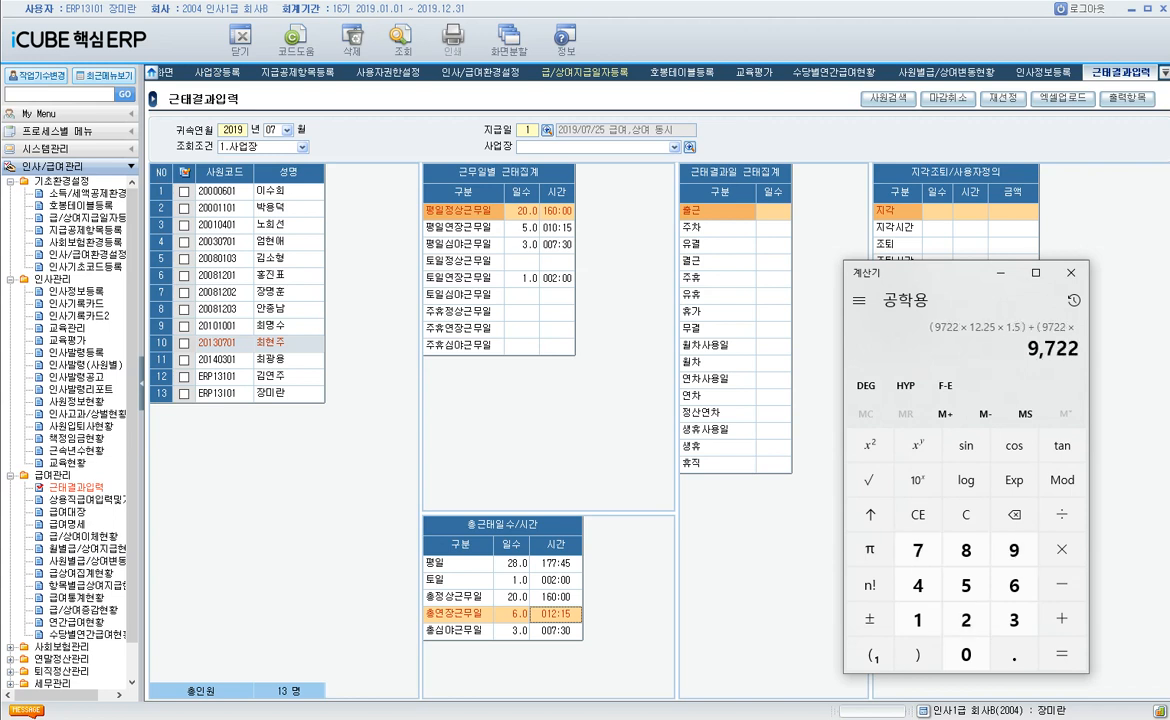
pyautogui.write('7.5')
pyautogui.press('*')
pyautogui.write('2')
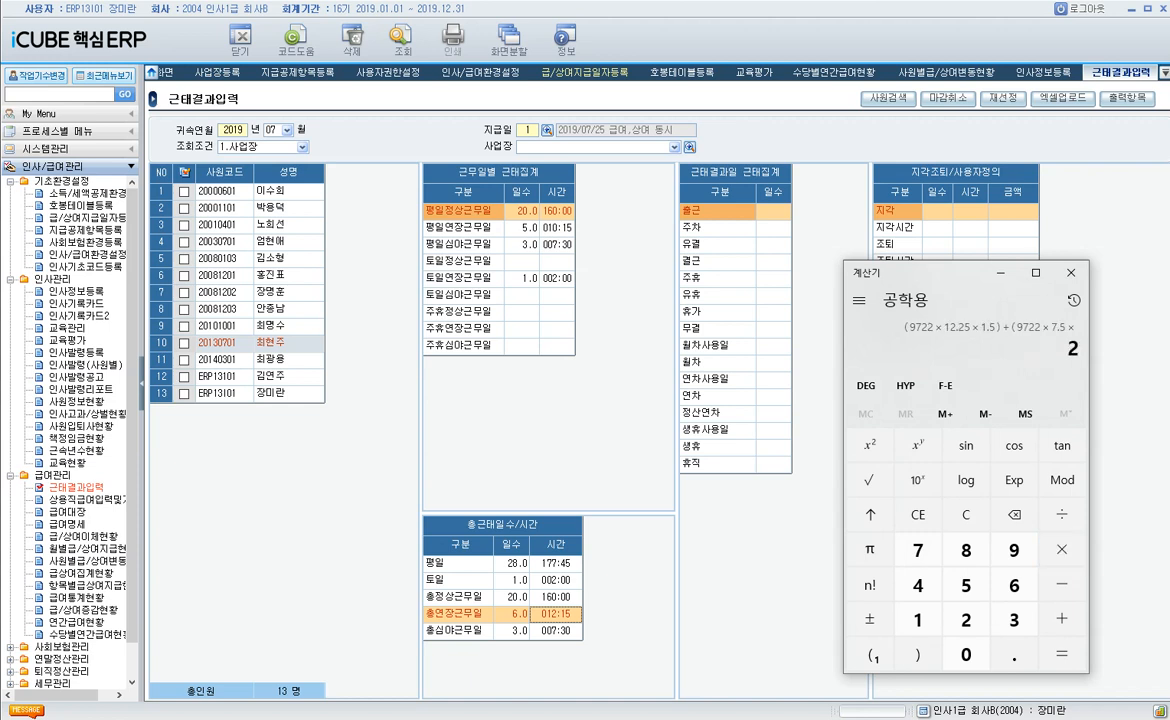
pyautogui.press(')')
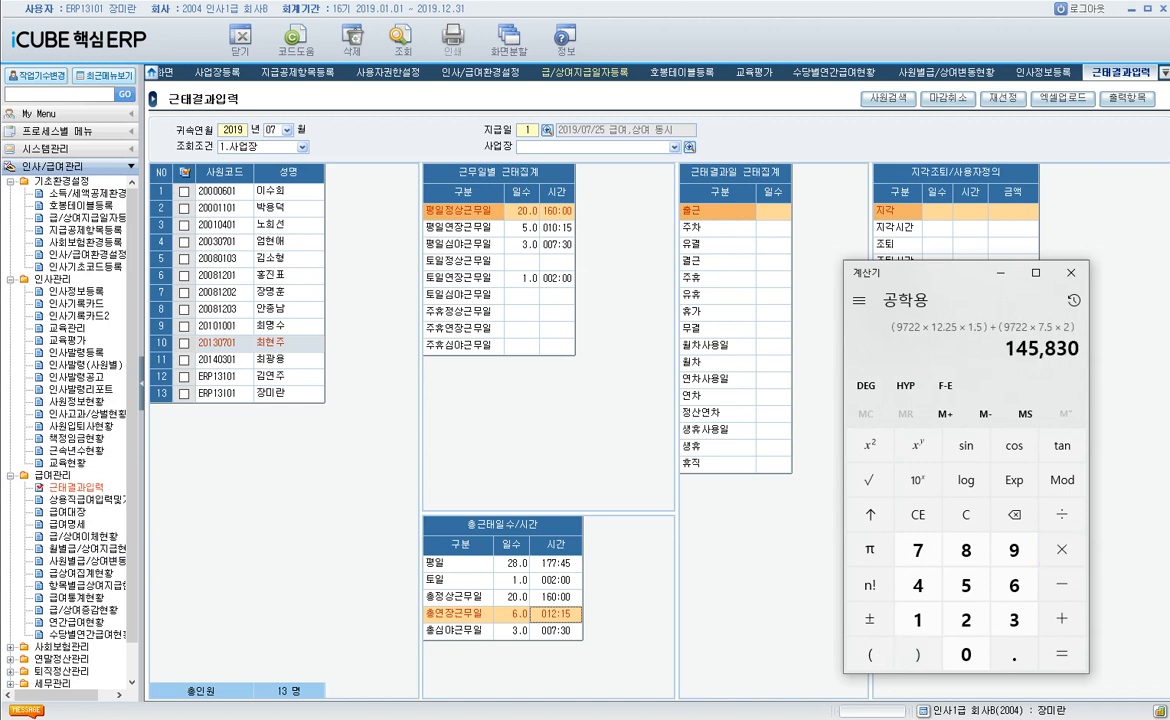
pyautogui.press('Return')
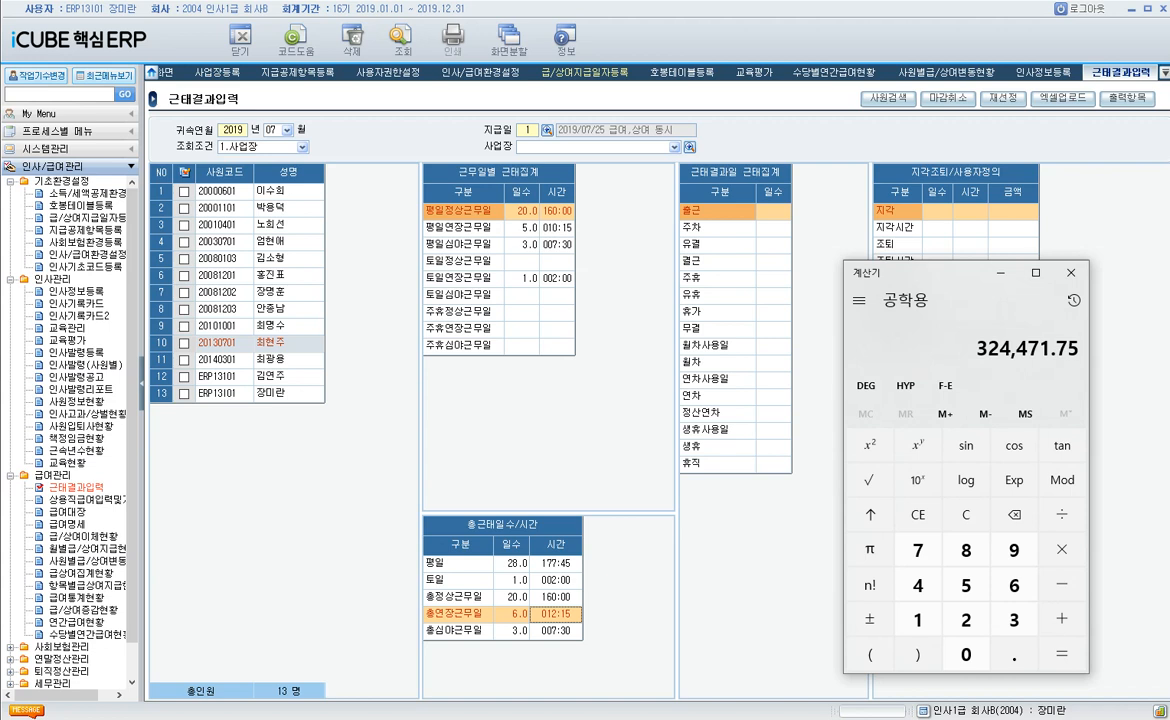
pyautogui.click(966, 515)
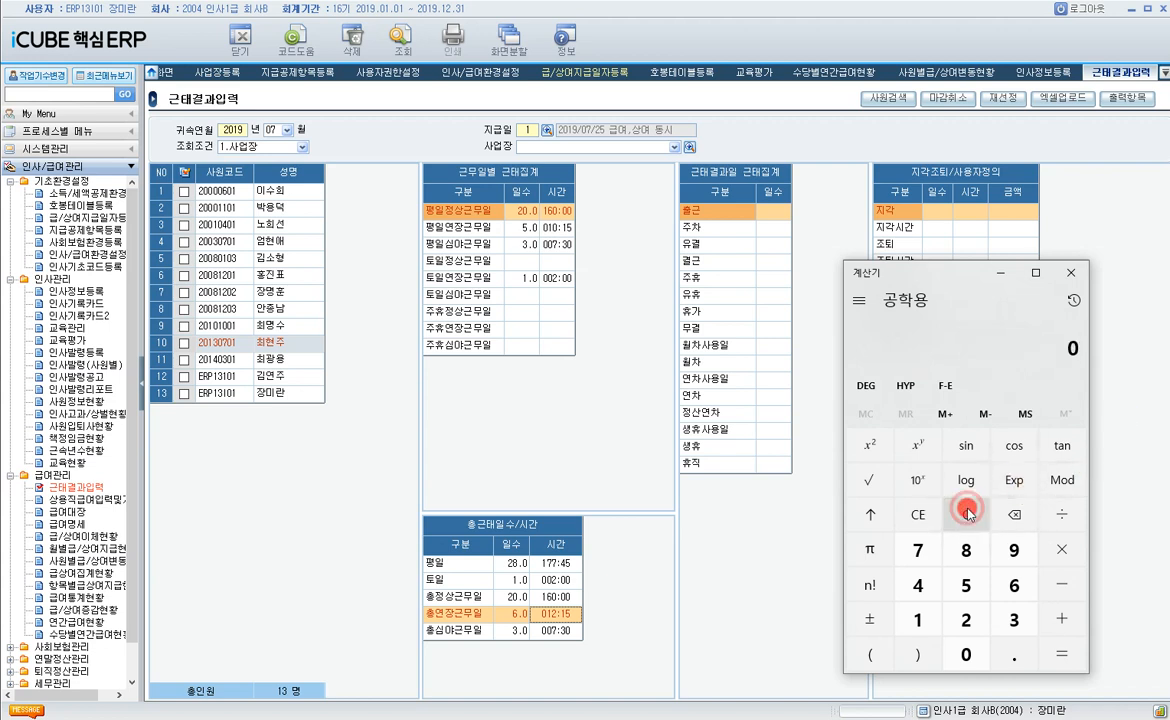
pyautogui.click(1071, 272)
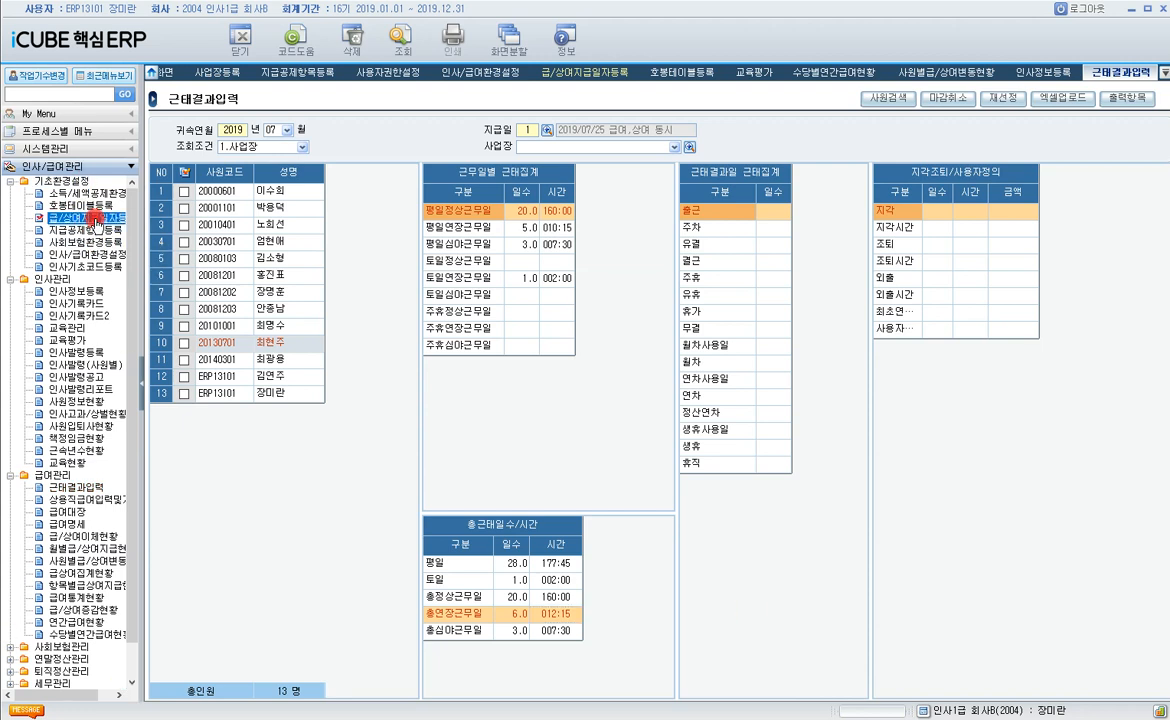
# - In 급/상여지급일자등록 for month 08, enter payment date 2019/08/10
pyautogui.click(95, 217)
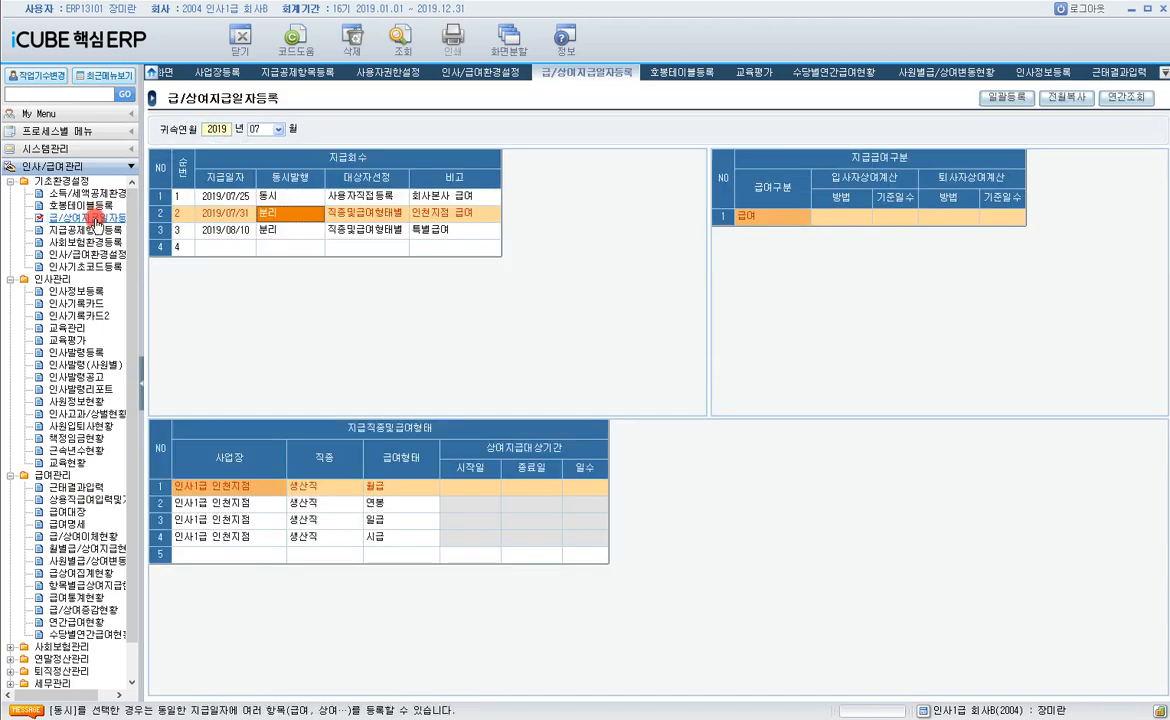
pyautogui.click(272, 129)
pyautogui.click(255, 227)
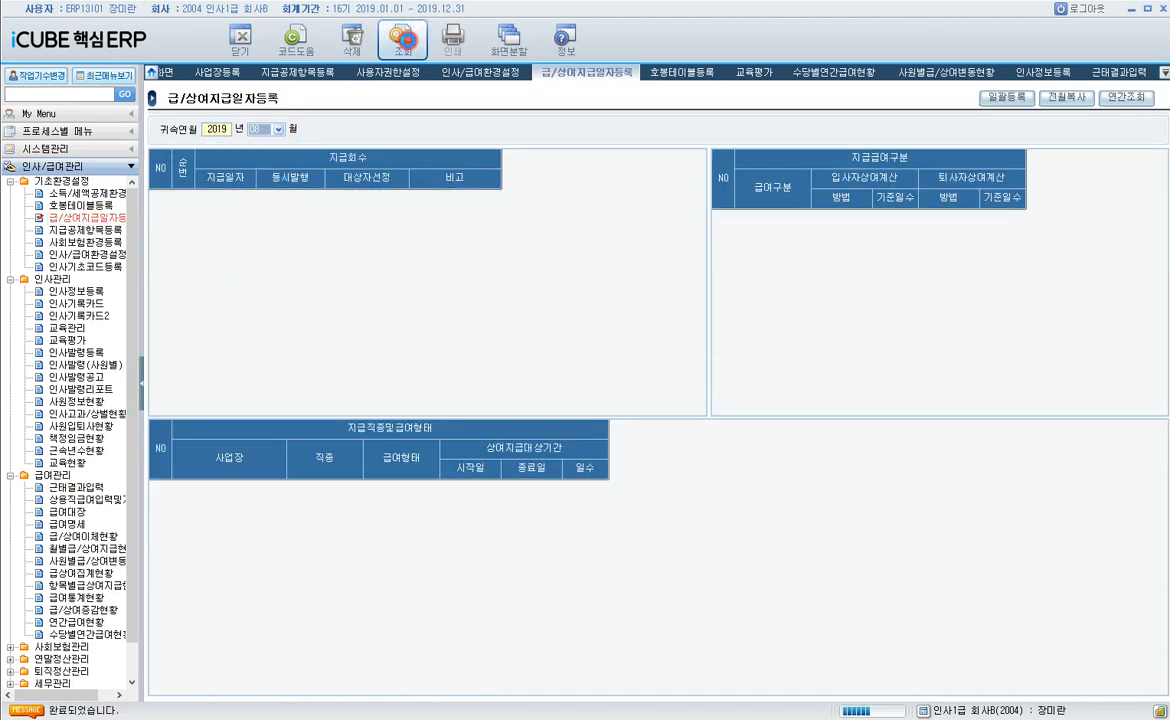
pyautogui.click(404, 41)
pyautogui.click(232, 204)
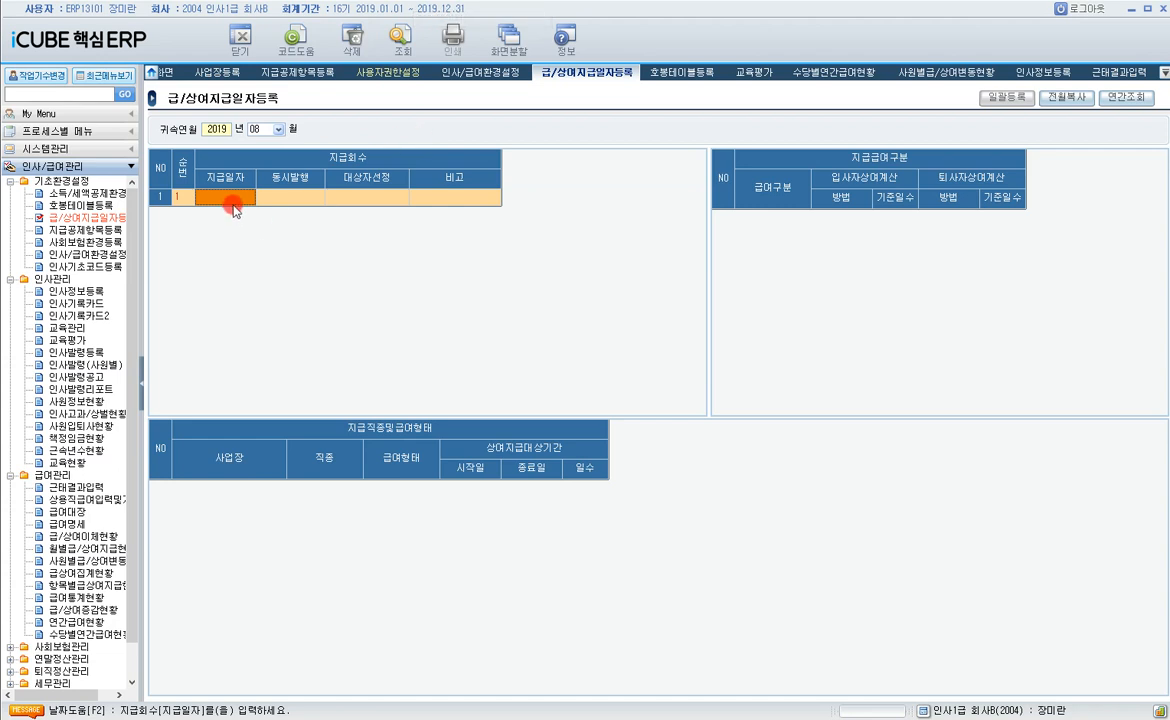
pyautogui.write('20190810')
pyautogui.press('Return')
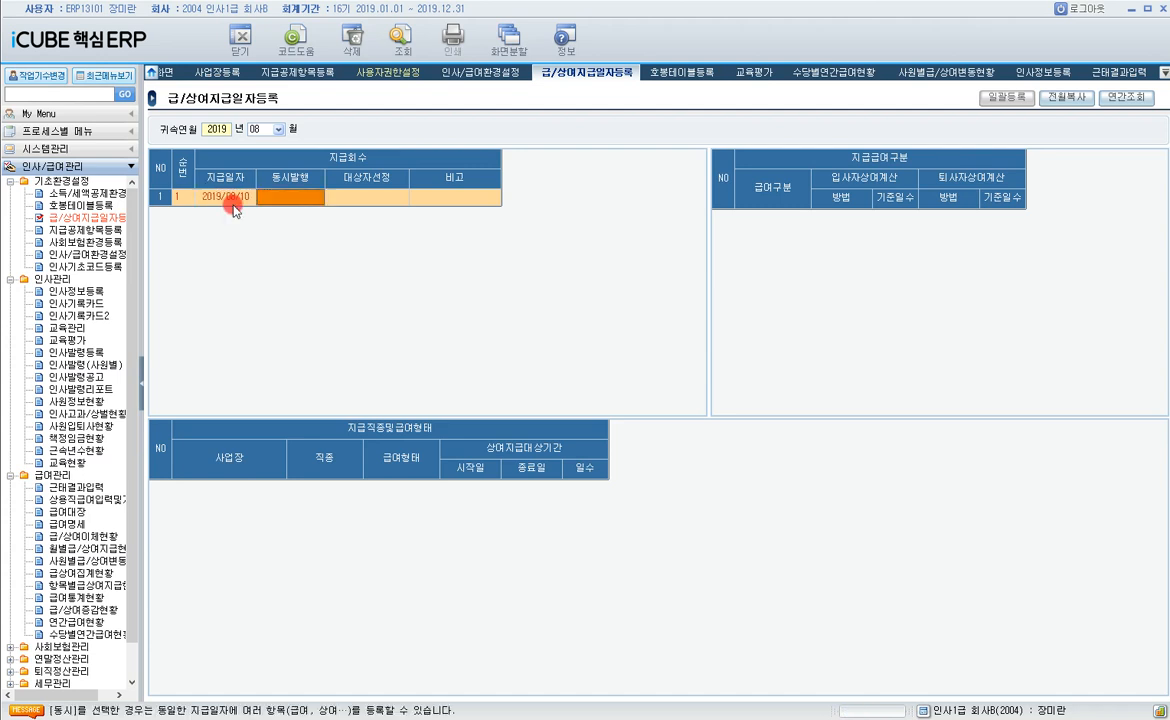
# - Set 분리 issuance, 직종및급여형태별 targeting, 상여 category, excluding new hires and leavers
pyautogui.doubleClick(287, 198)
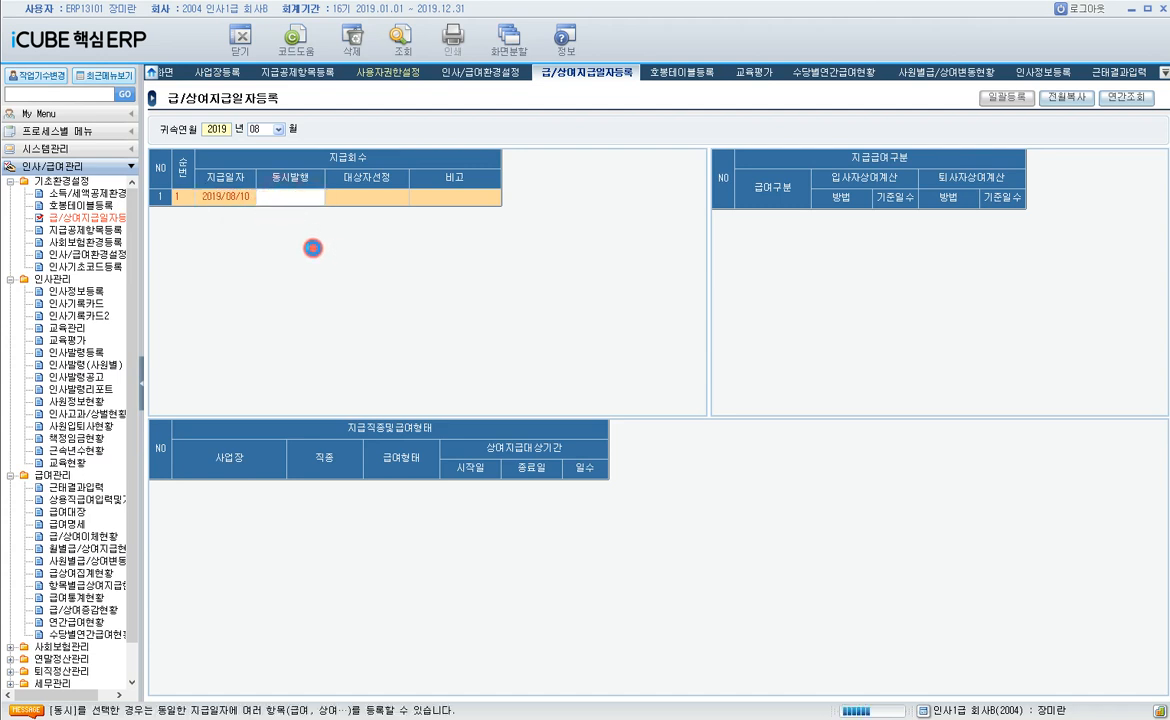
pyautogui.doubleClick(601, 341)
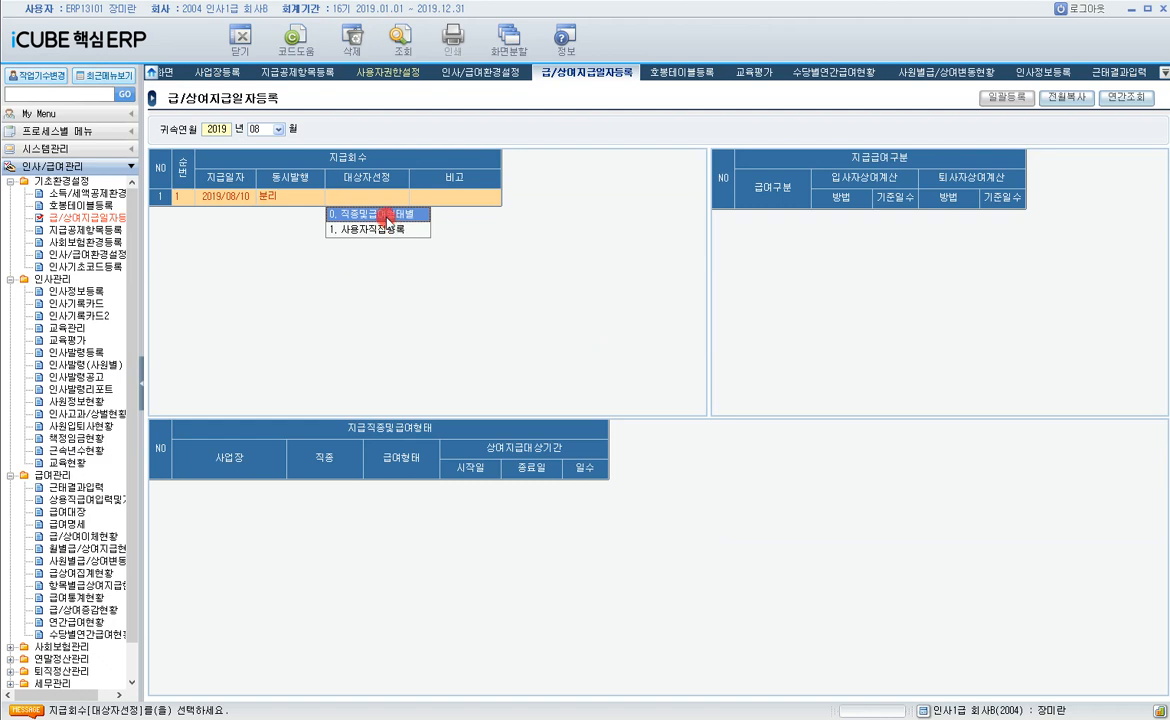
pyautogui.click(387, 216)
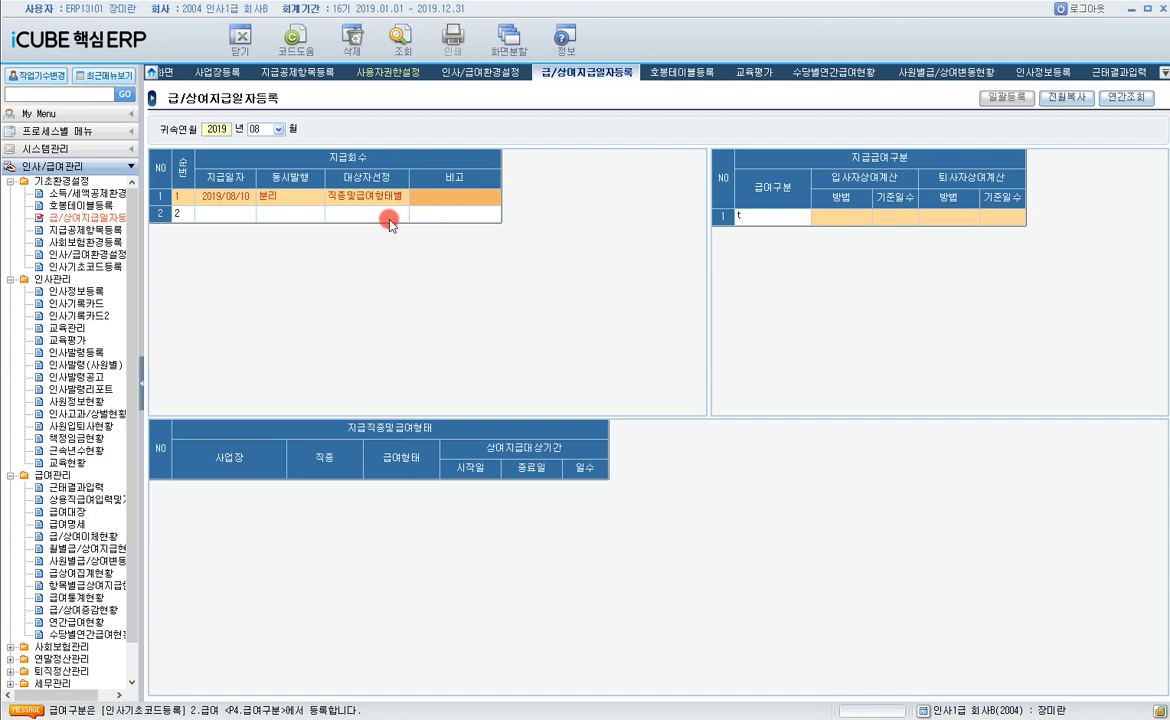
pyautogui.write('상여')
pyautogui.press('Return')
pyautogui.click(836, 217)
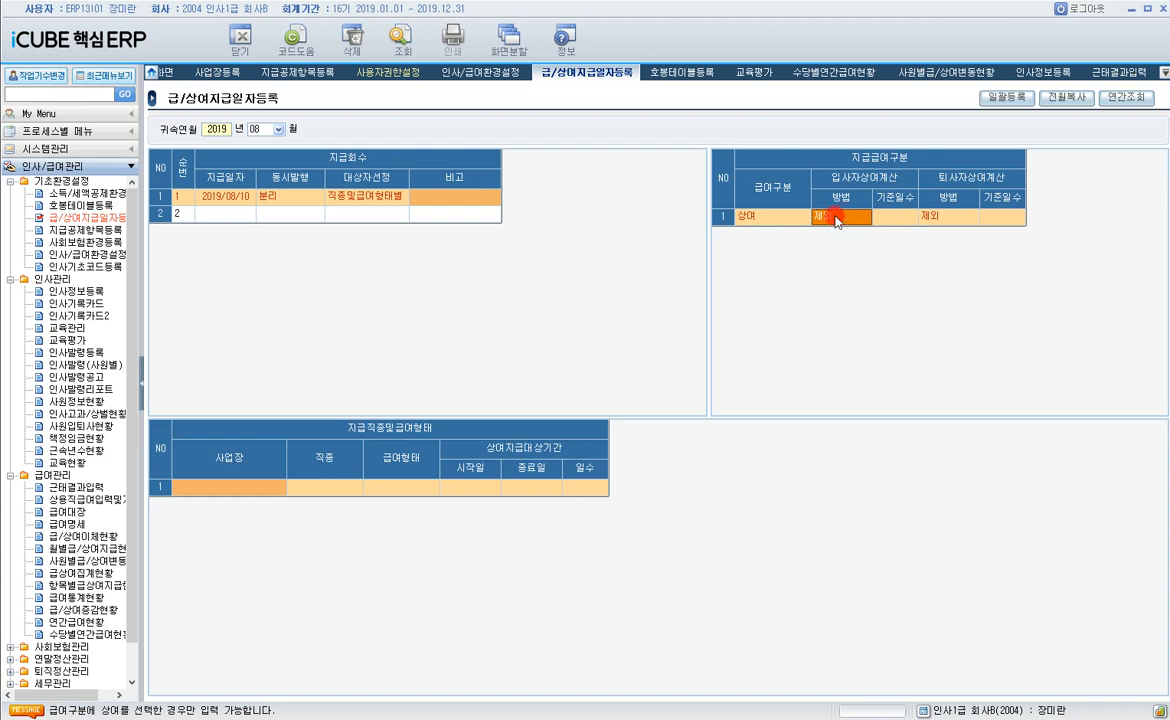
pyautogui.press('Return')
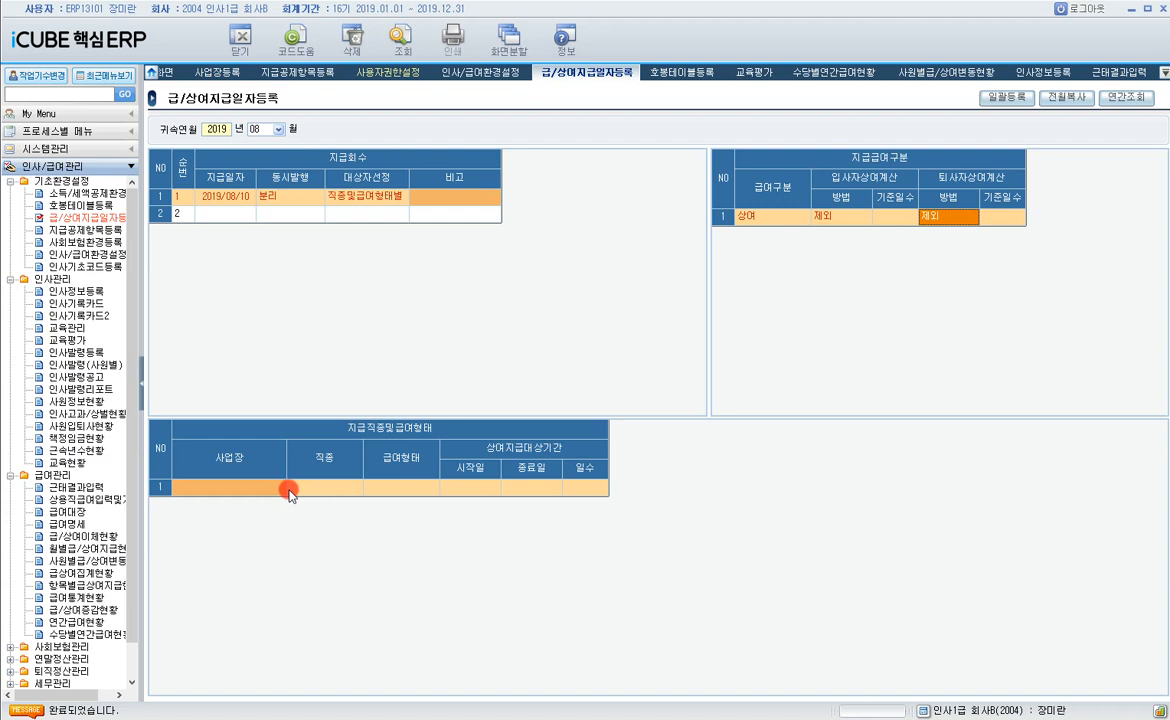
pyautogui.click(1012, 98)
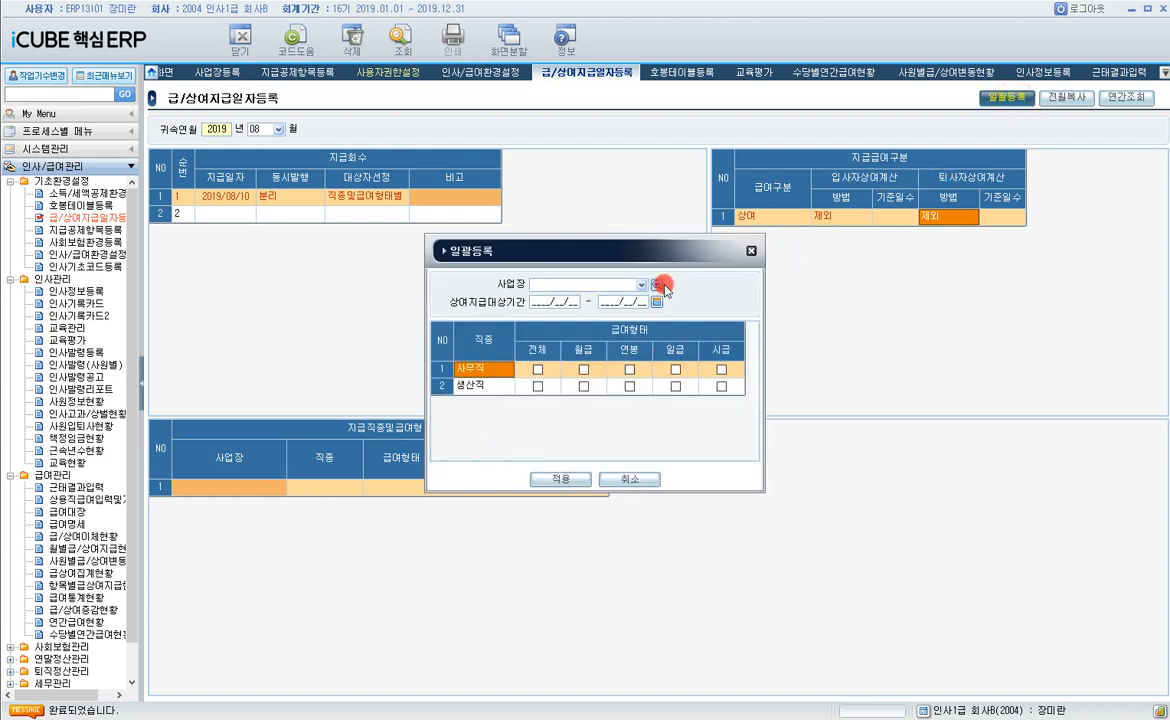
# - Apply eligibility to 본사 and 인천지점 생산직 월급 staff for 2019/07/01–2019/07/31
pyautogui.click(657, 287)
pyautogui.click(496, 306)
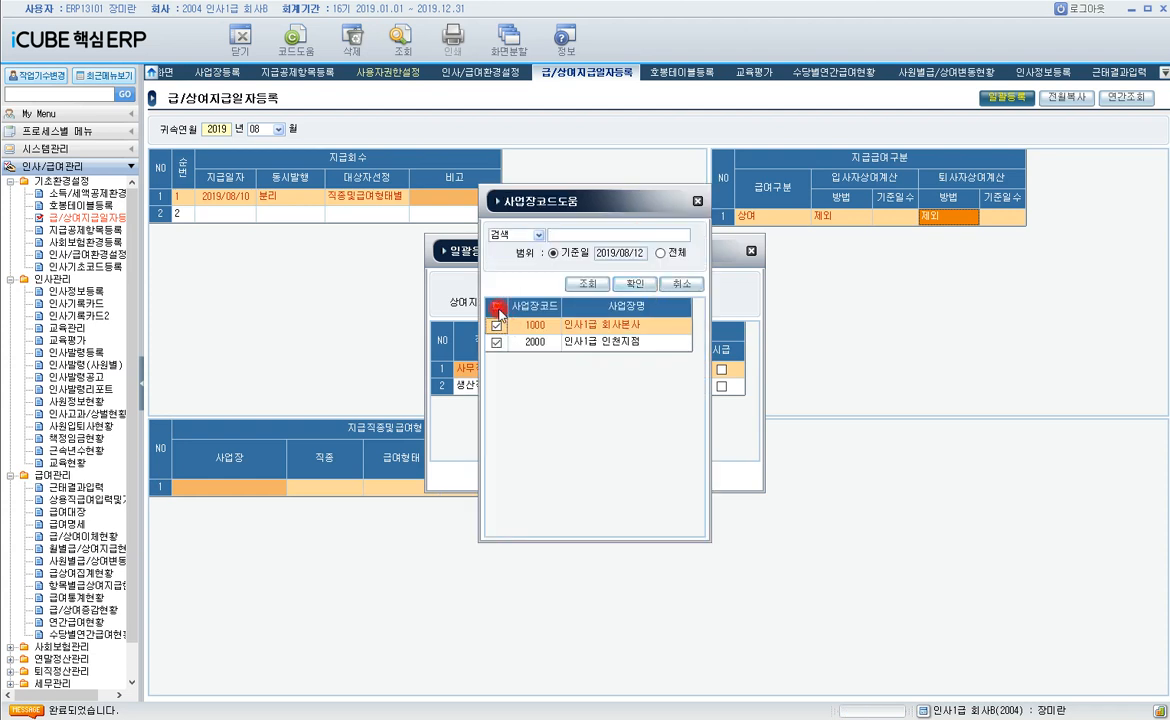
pyautogui.click(662, 285)
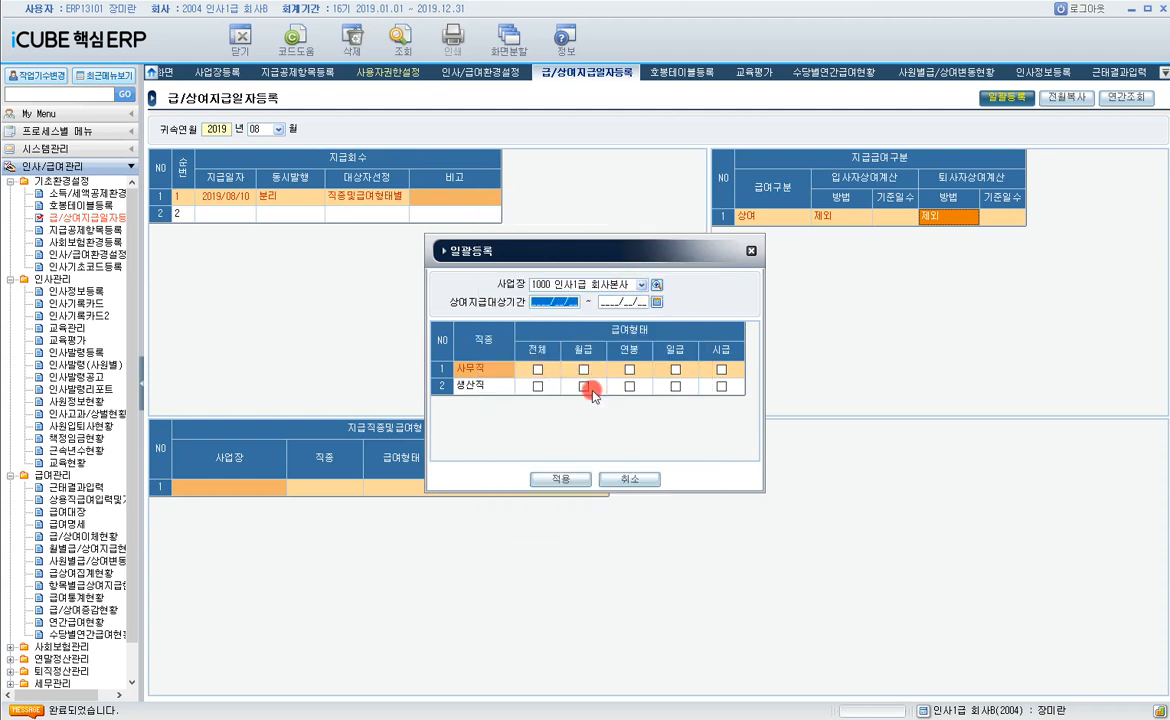
pyautogui.write('2019/07/01 ~ 2019/07/31')
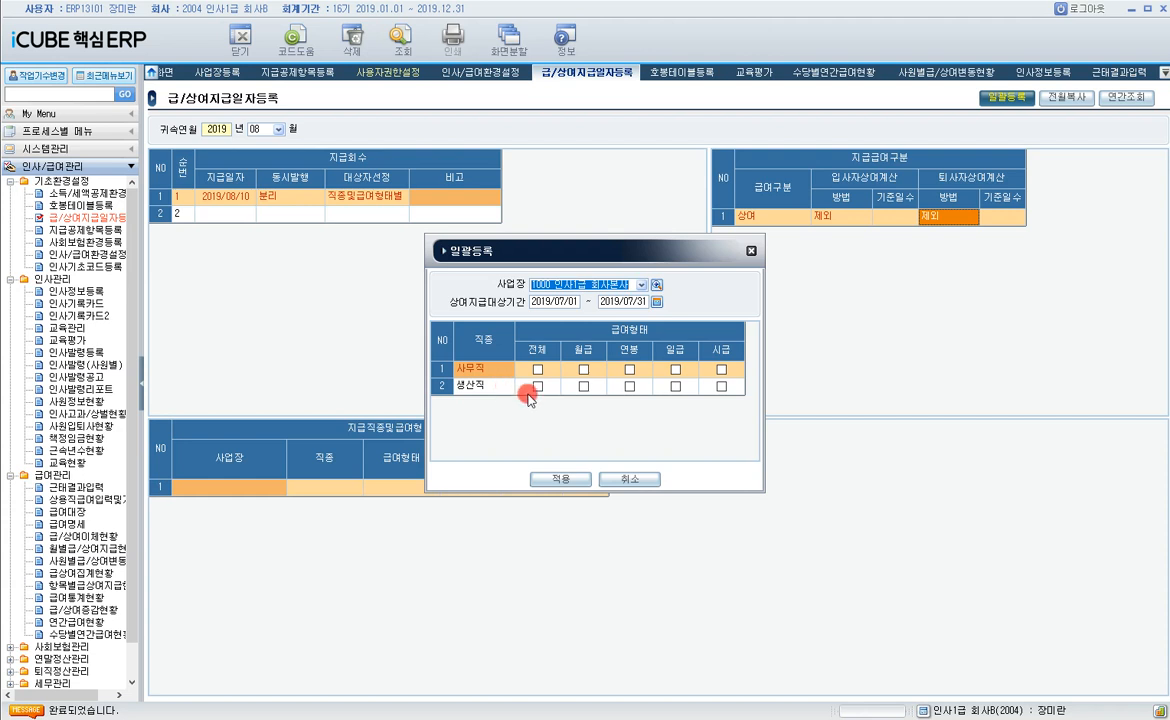
pyautogui.click(584, 386)
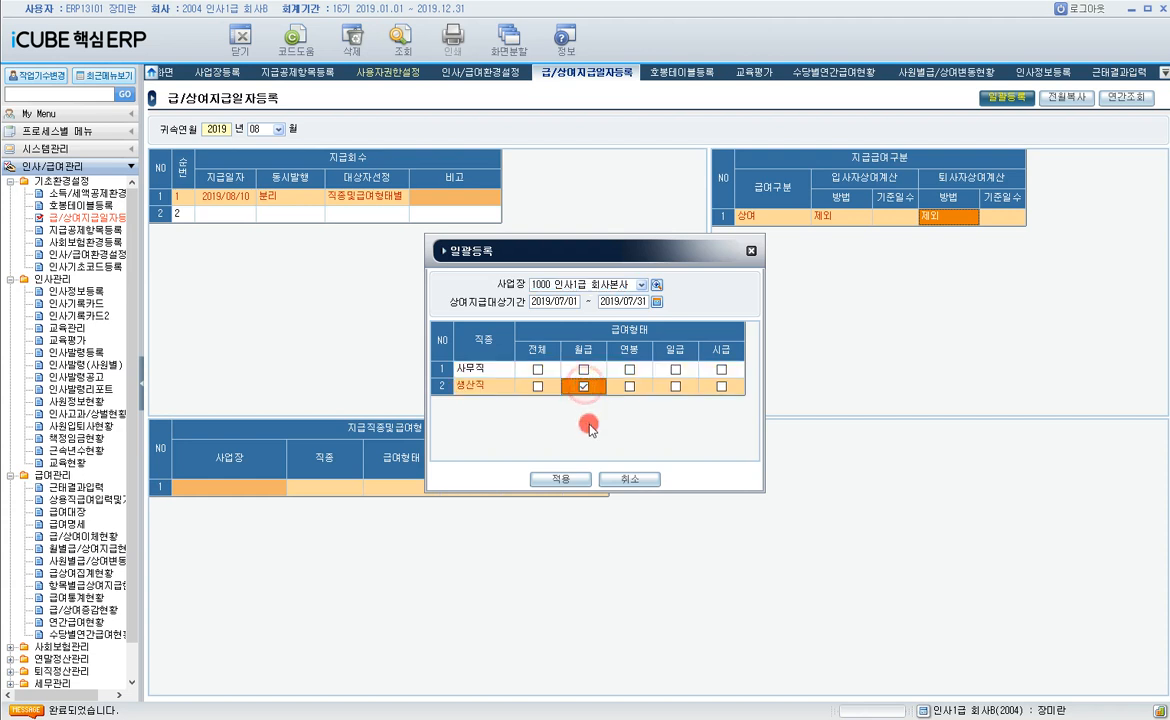
pyautogui.click(584, 480)
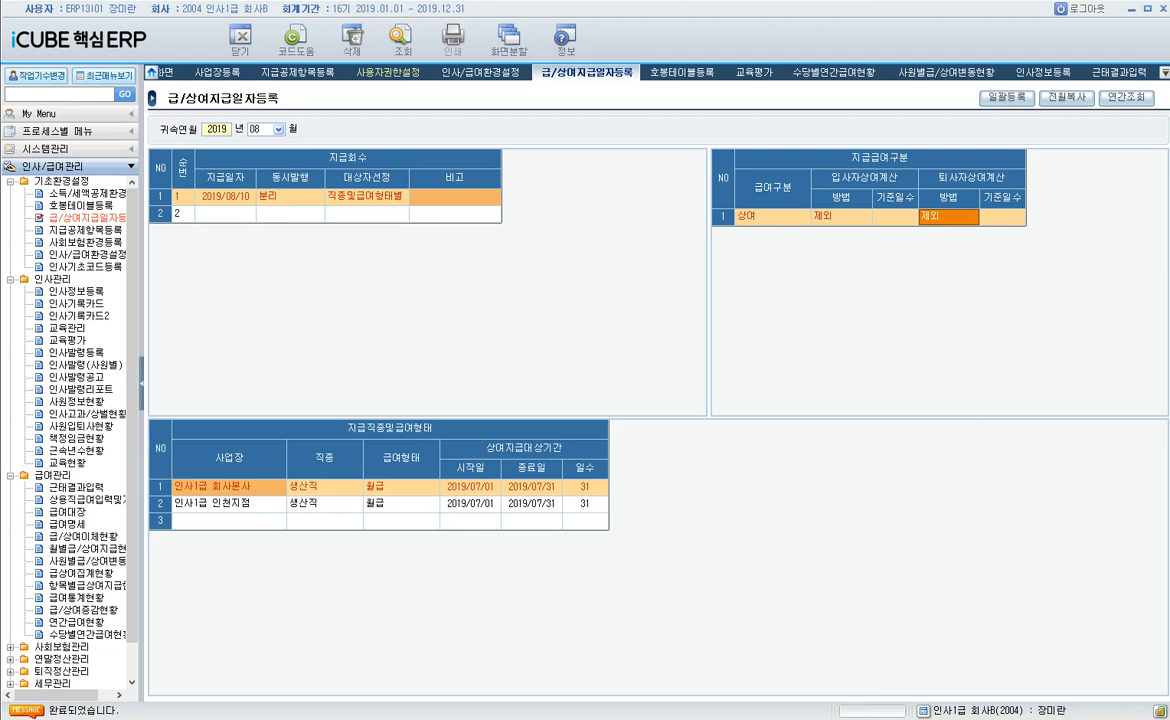
pyautogui.click(312, 514)
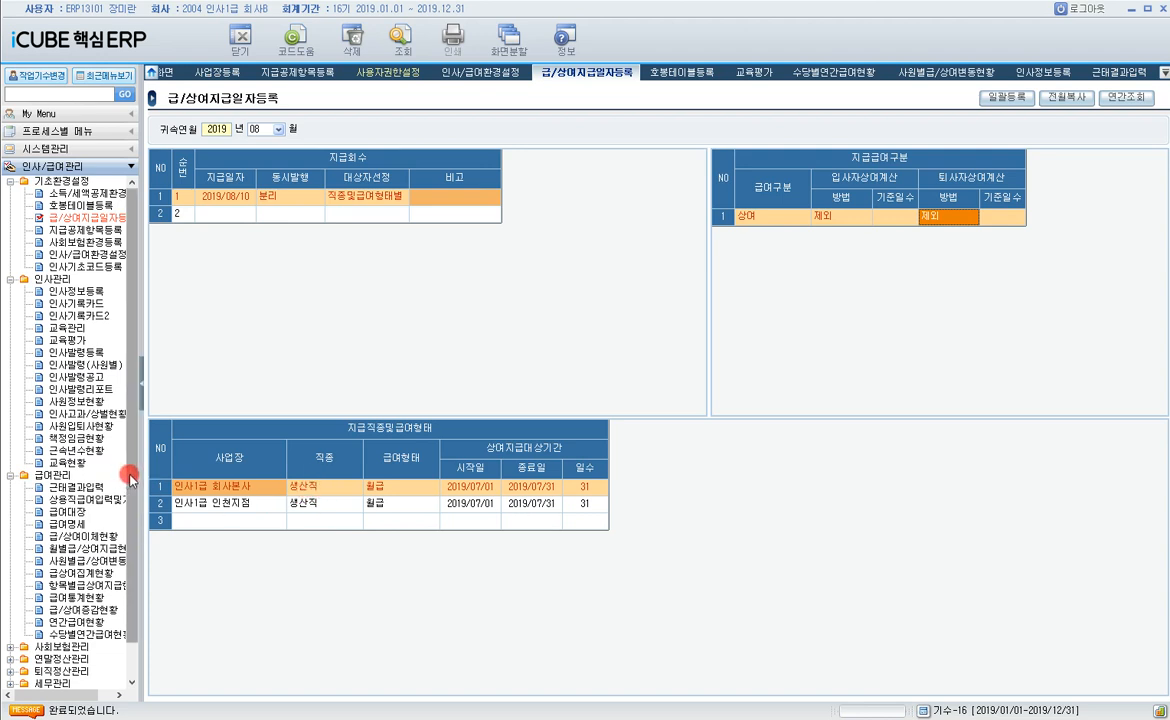
pyautogui.doubleClick(110, 496)
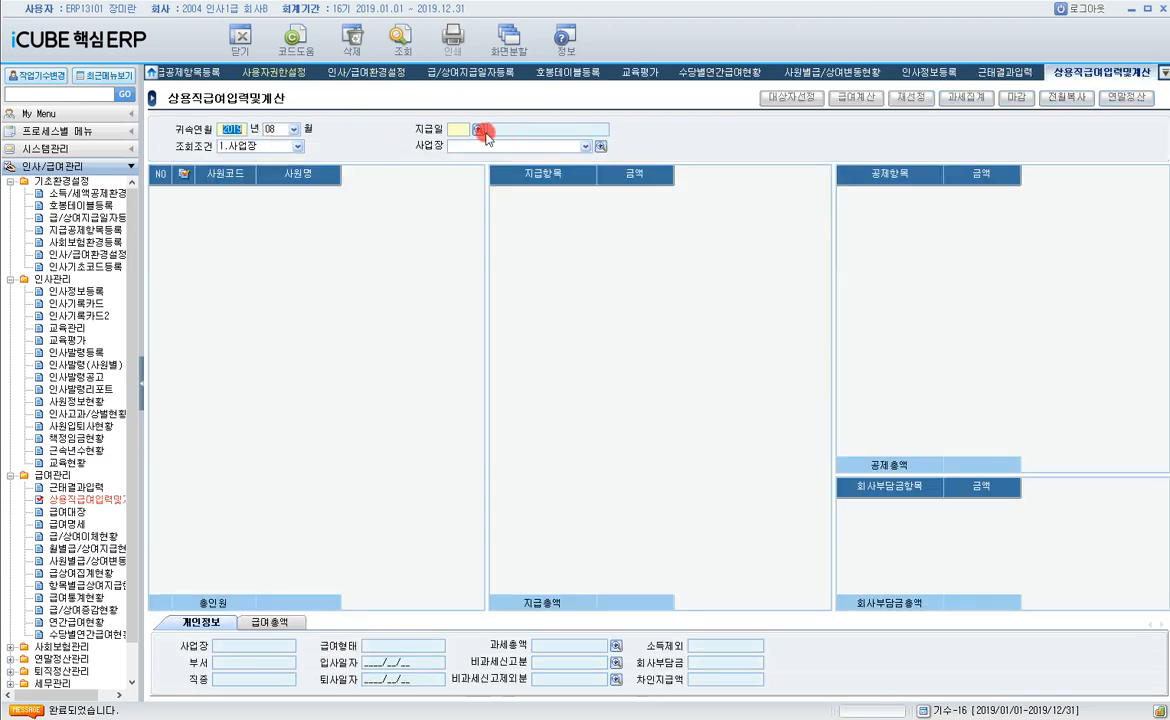
# - Load the 2019/08/10 상여 pay date and run the payroll calculation for four employees
pyautogui.click(480, 131)
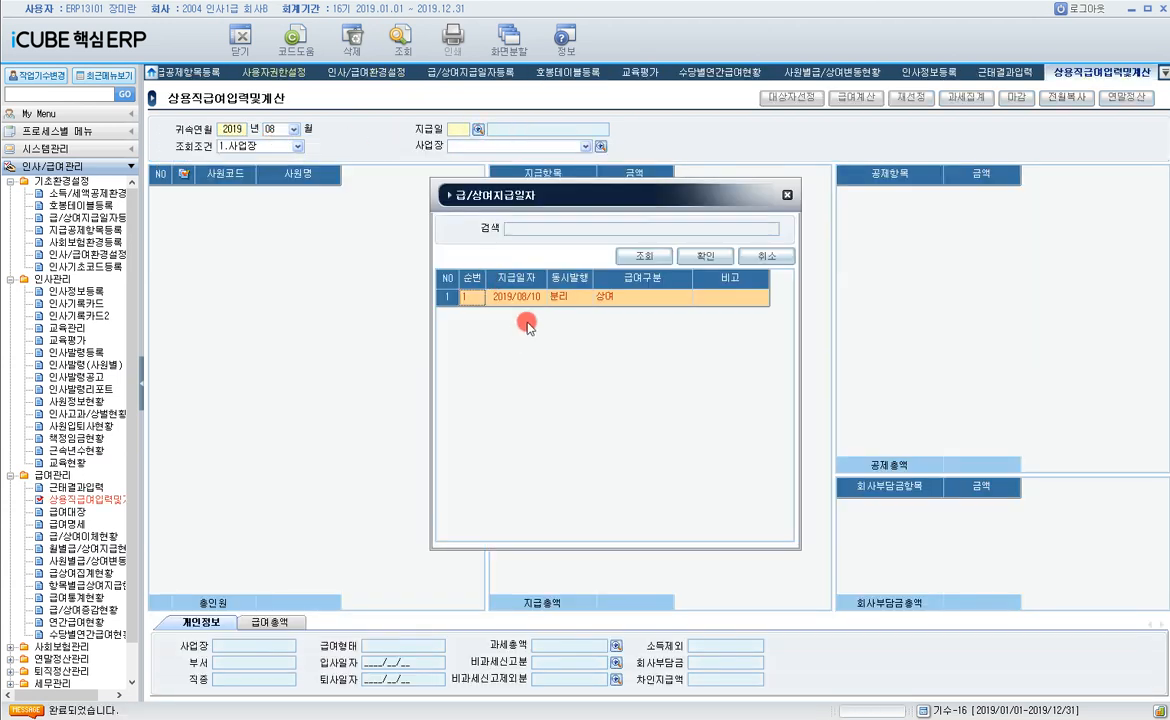
pyautogui.doubleClick(527, 298)
pyautogui.click(402, 40)
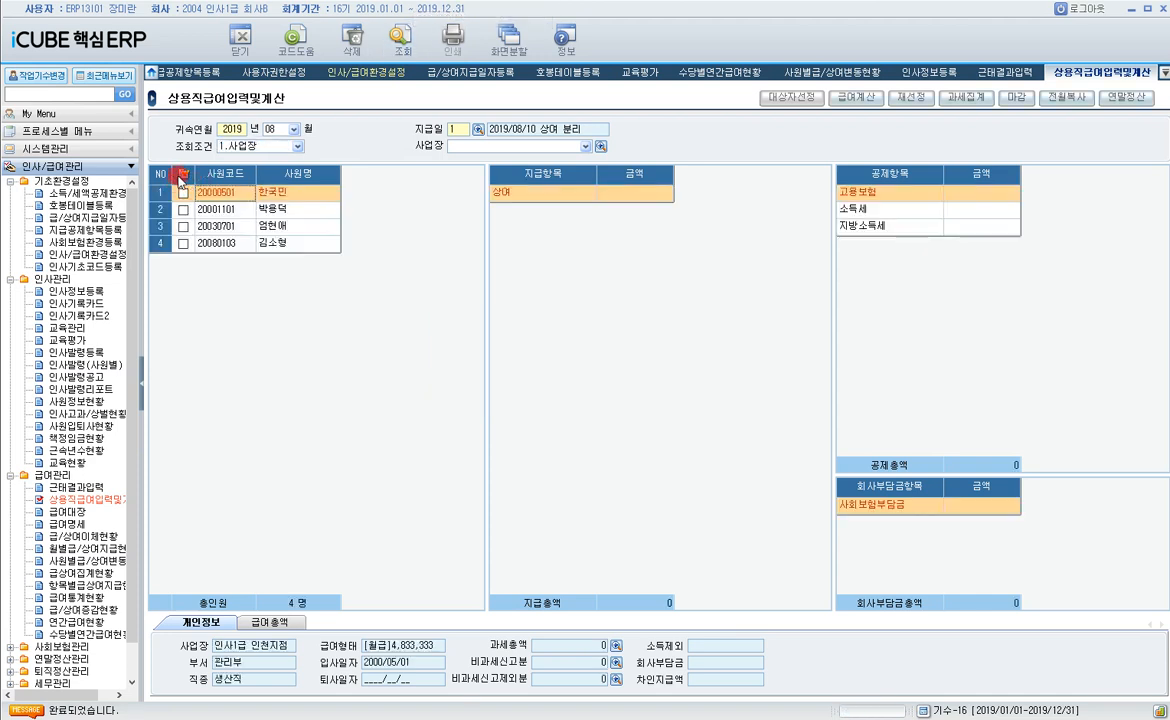
pyautogui.click(872, 99)
pyautogui.click(488, 492)
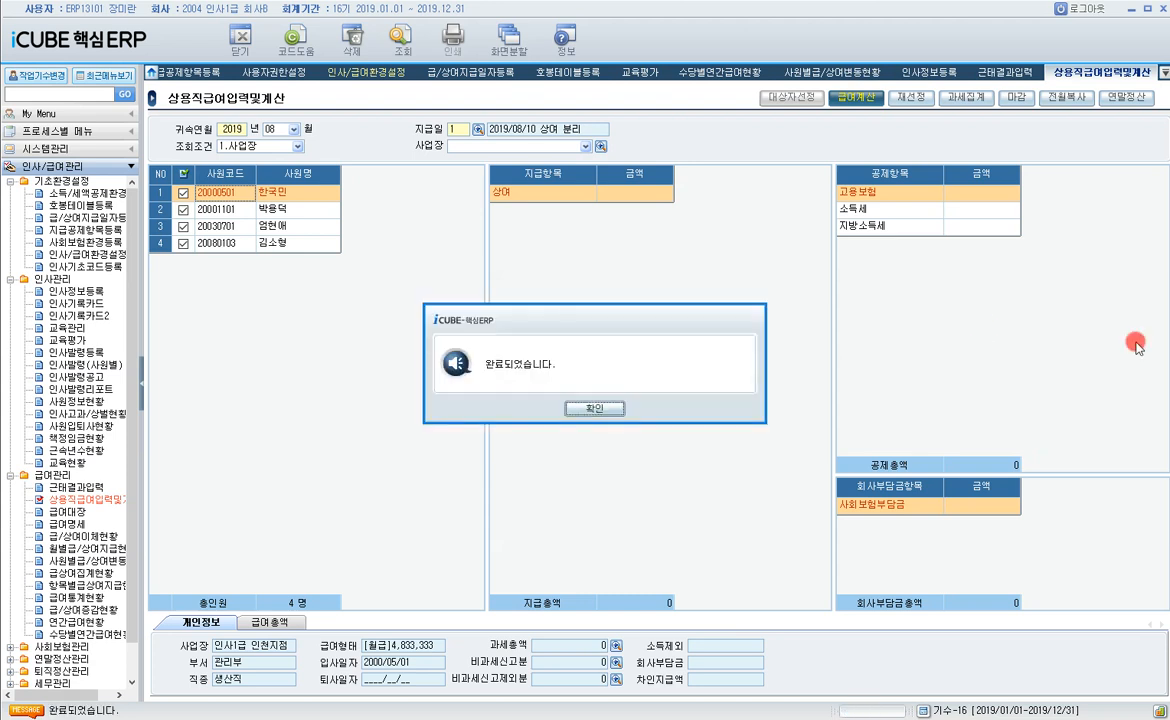
# - View the 급여총액 totals (과세 13,166,650, 소득세 1,453,950) and expand 일용직관리
pyautogui.click(593, 408)
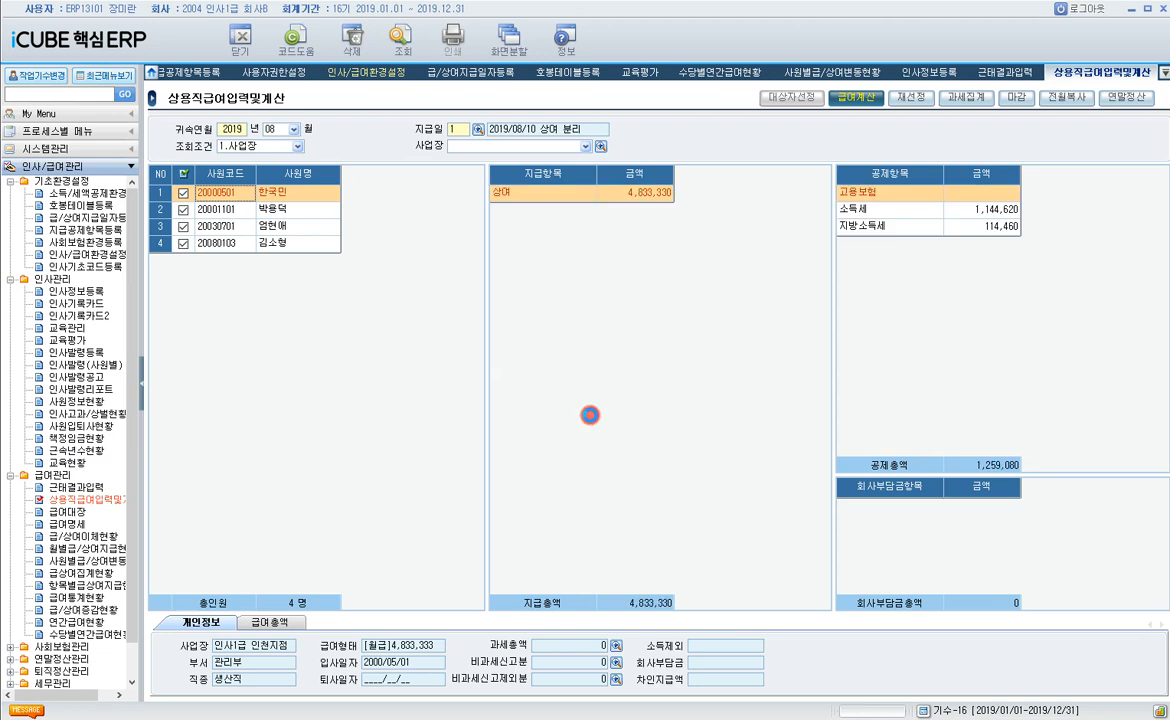
pyautogui.click(268, 624)
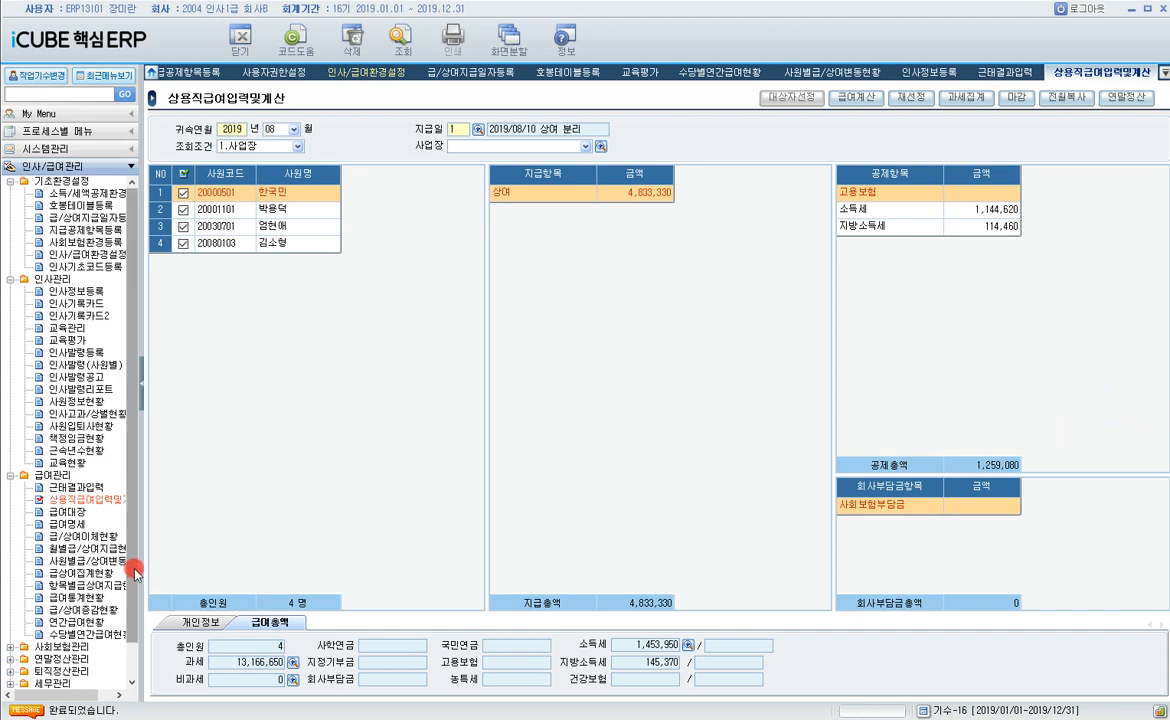
pyautogui.scroll(-1, 130, 522)
pyautogui.click(8, 671)
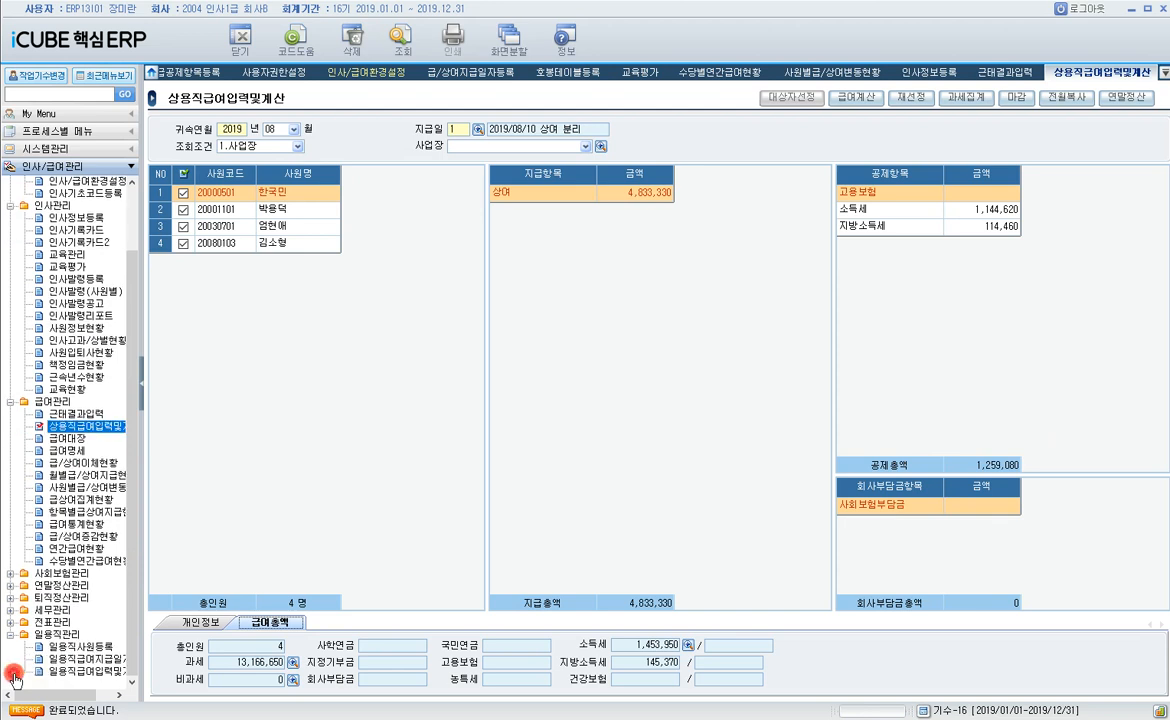
# - Load six daily workers for 귀속연월 2019/07 and pay date 2019/07/31, and tick all
pyautogui.click(100, 674)
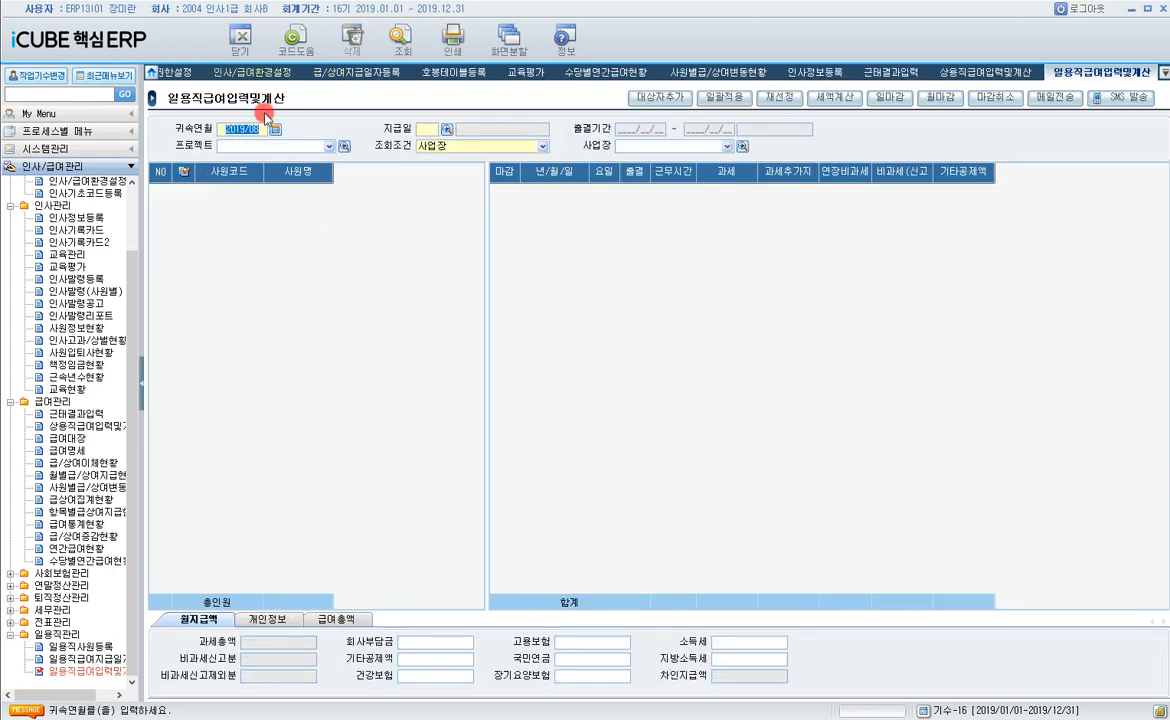
pyautogui.write('201907')
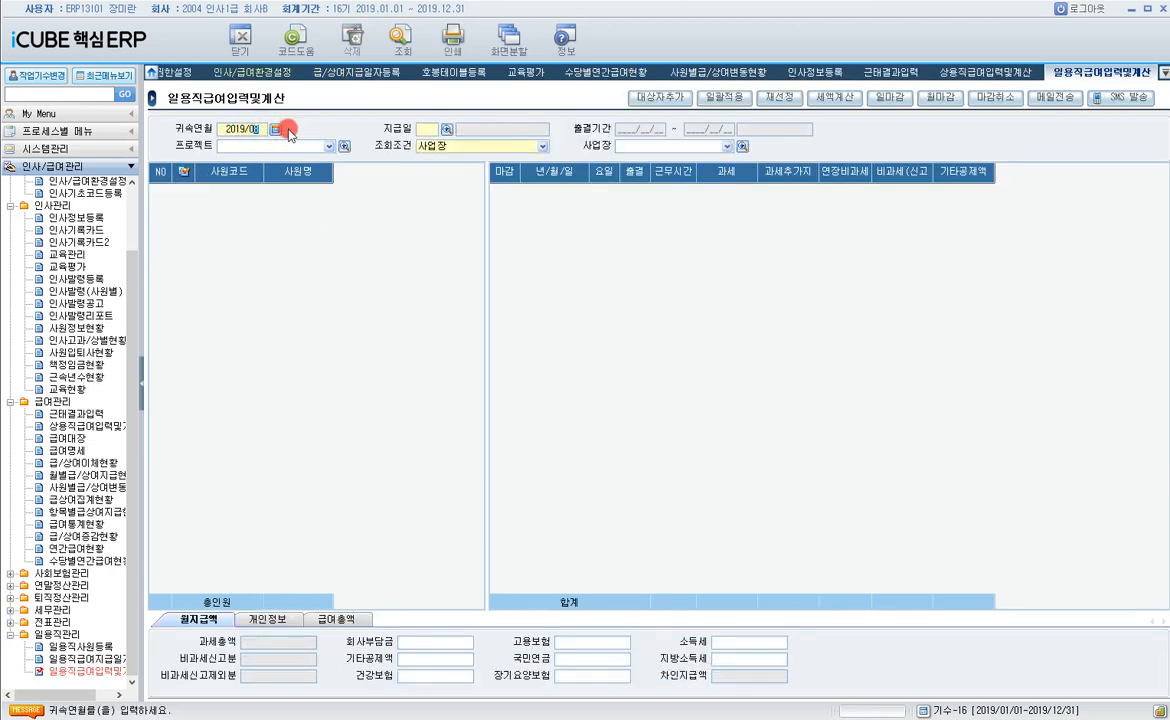
pyautogui.press('Return')
pyautogui.click(448, 130)
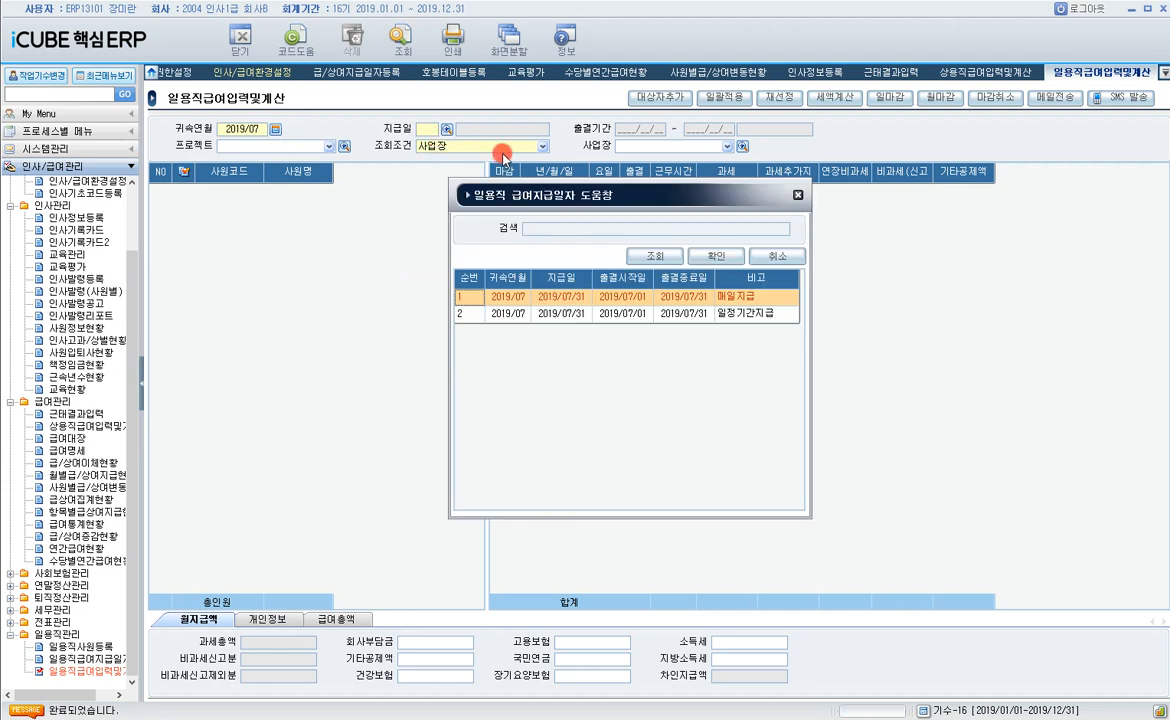
pyautogui.doubleClick(674, 304)
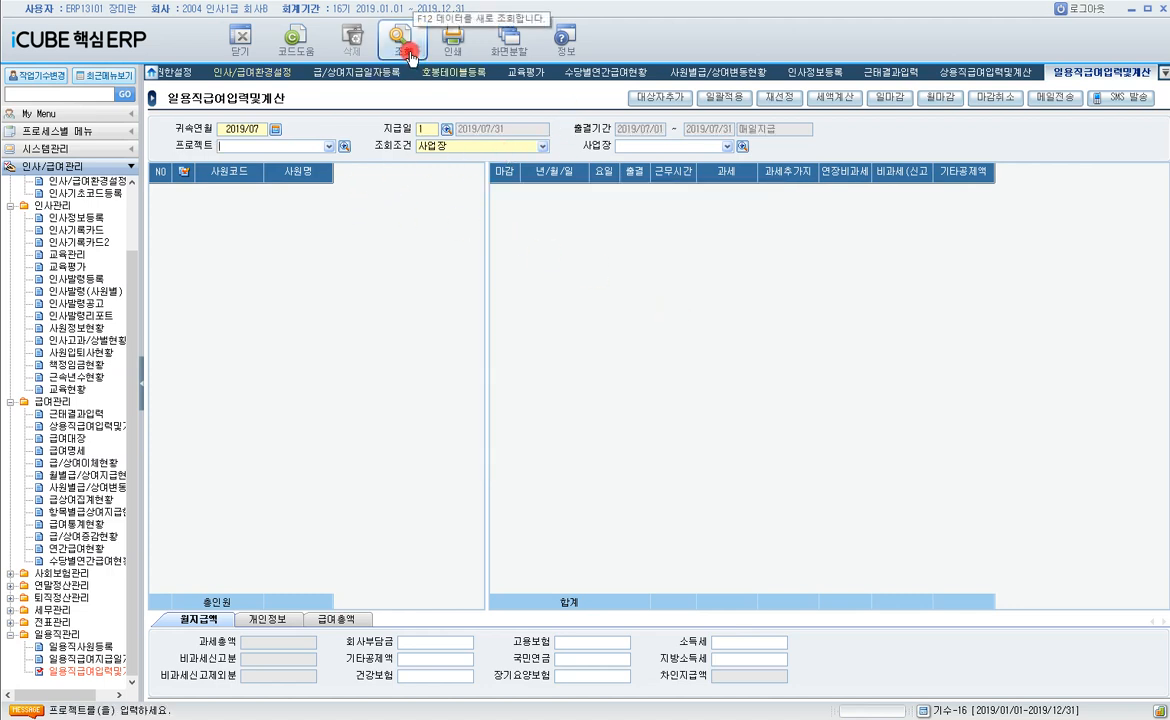
pyautogui.click(408, 47)
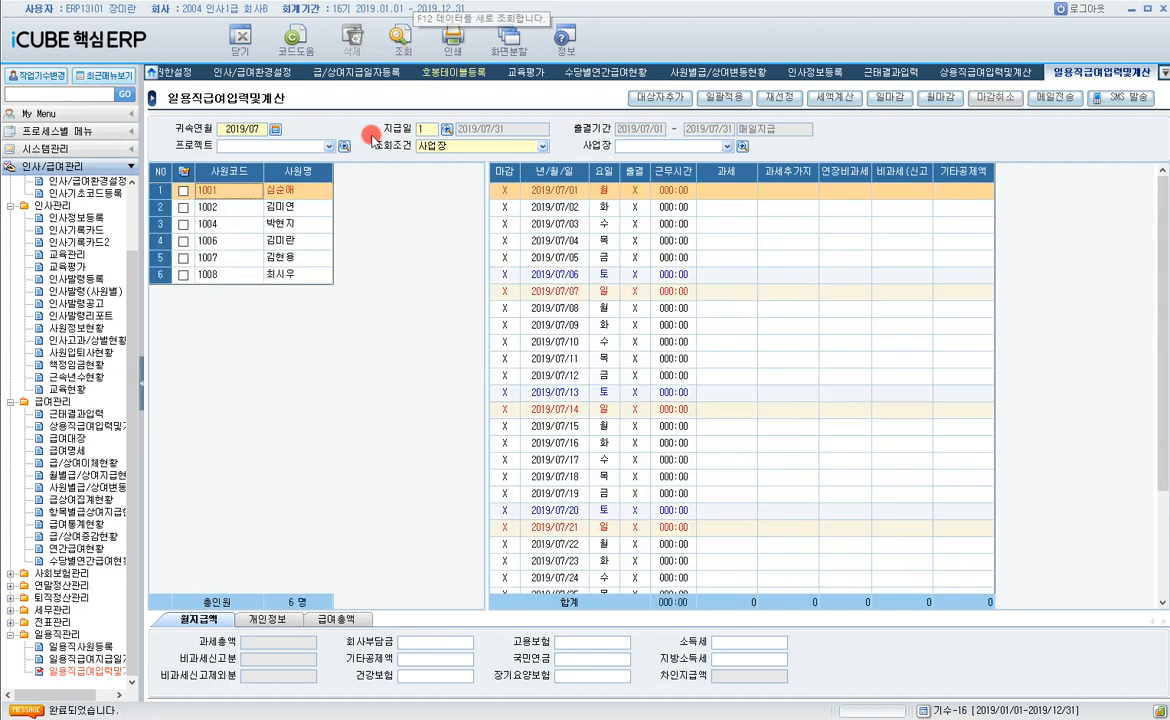
pyautogui.click(188, 172)
pyautogui.click(723, 97)
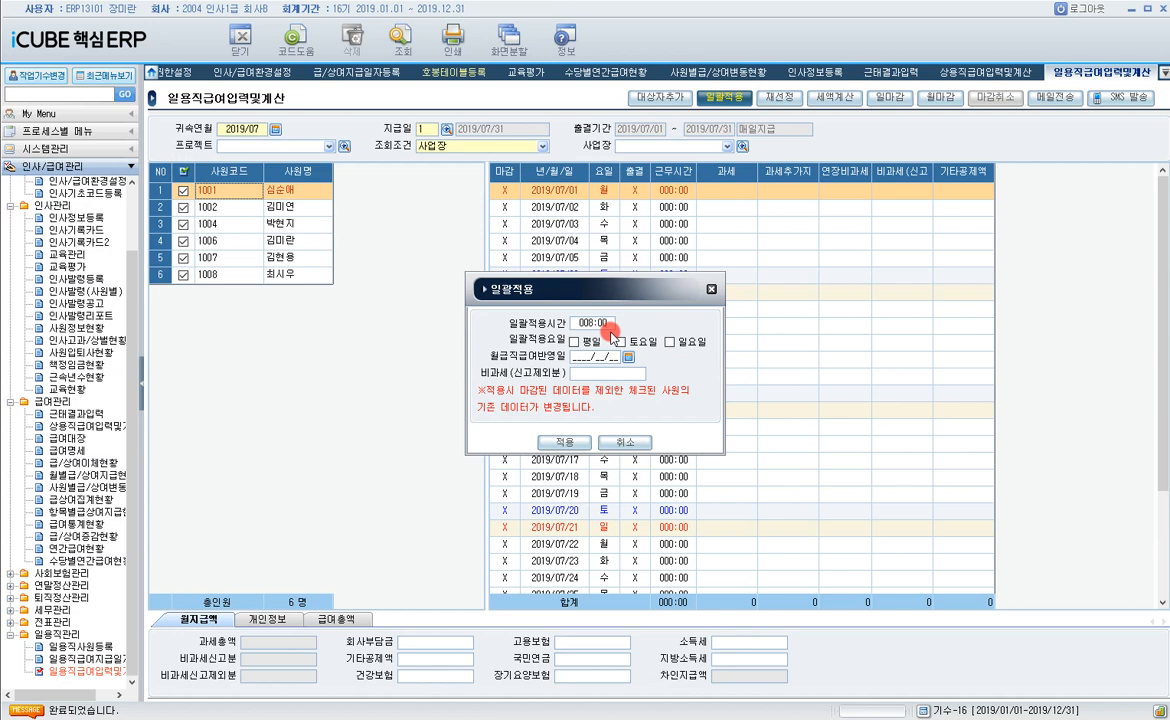
# - Apply 008:00 to every weekday, giving 과세 160,000 daily and 3,680,000 over 23 workdays
pyautogui.click(586, 343)
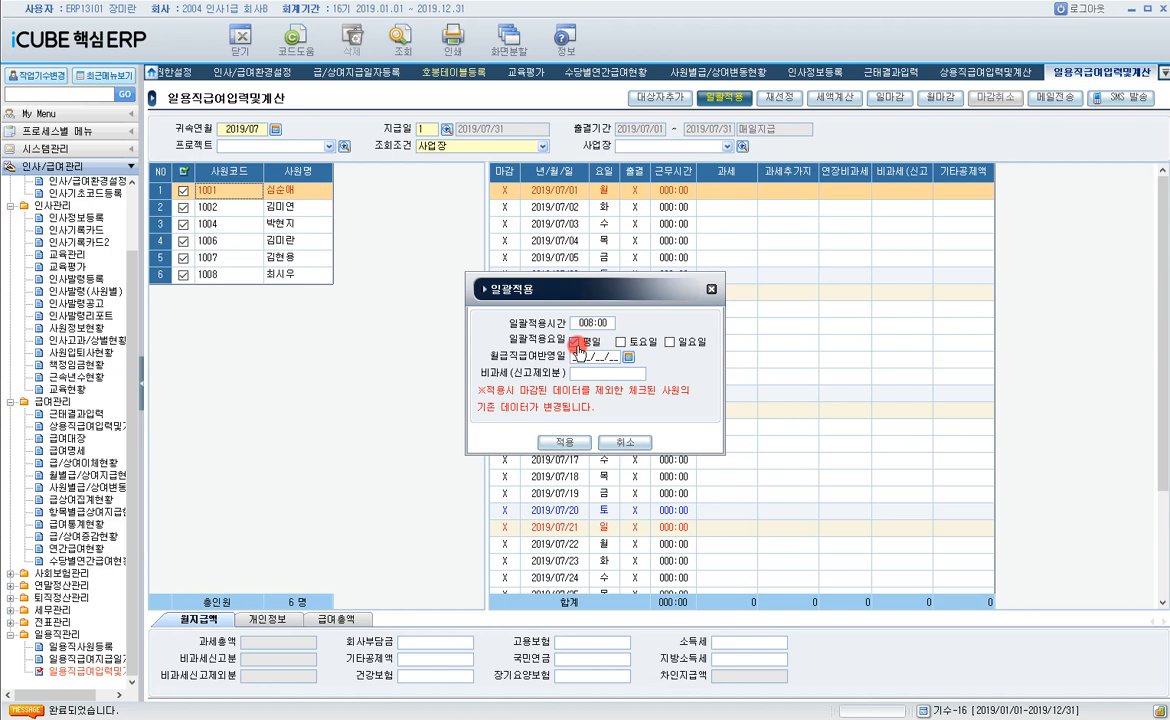
pyautogui.click(566, 443)
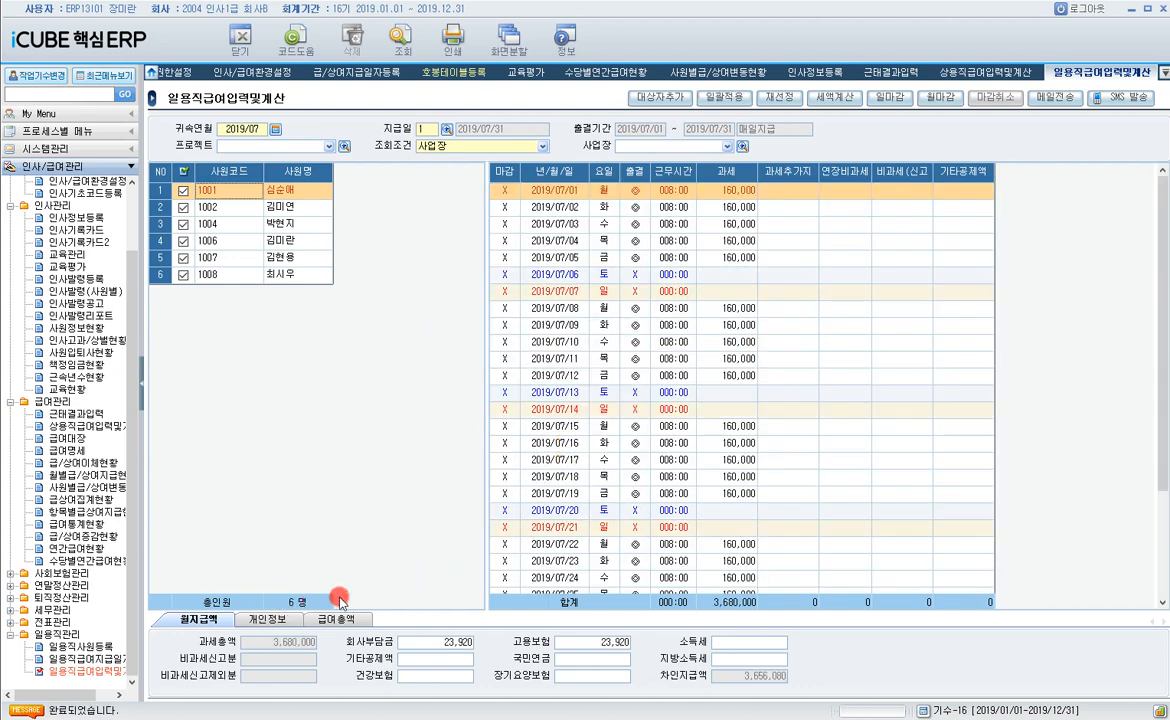
pyautogui.click(339, 620)
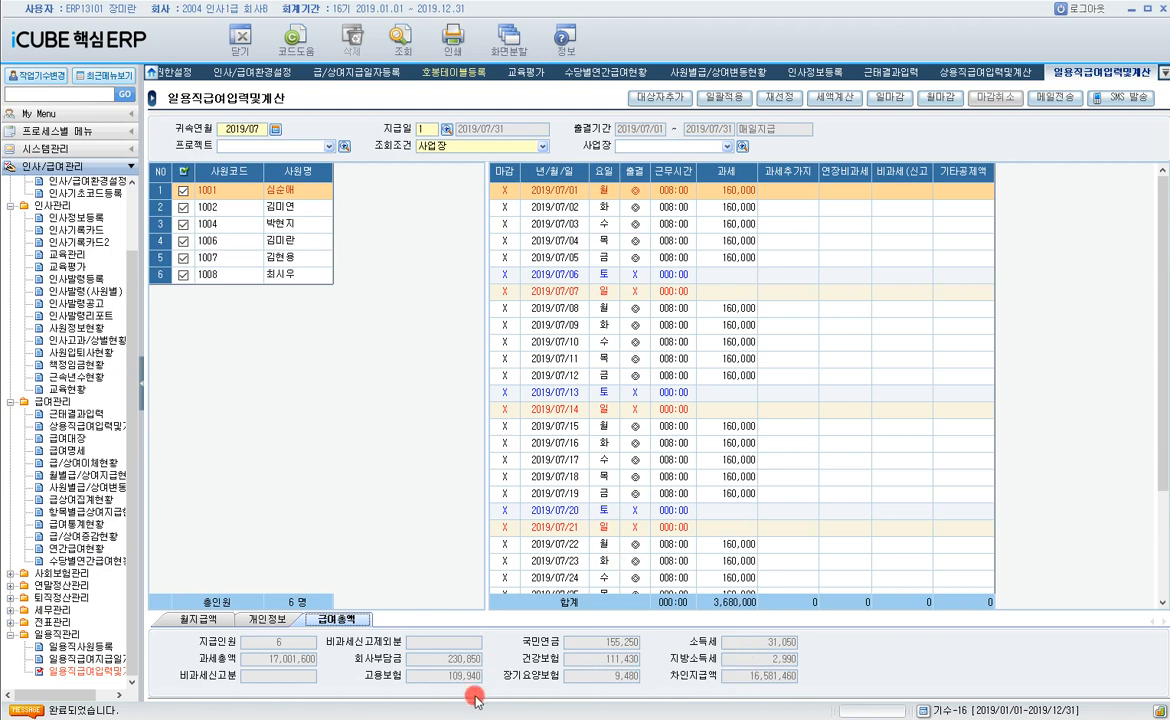
# - Review the first worker's 개인정보 pay details, then open 지급공제항목등록
pyautogui.click(268, 619)
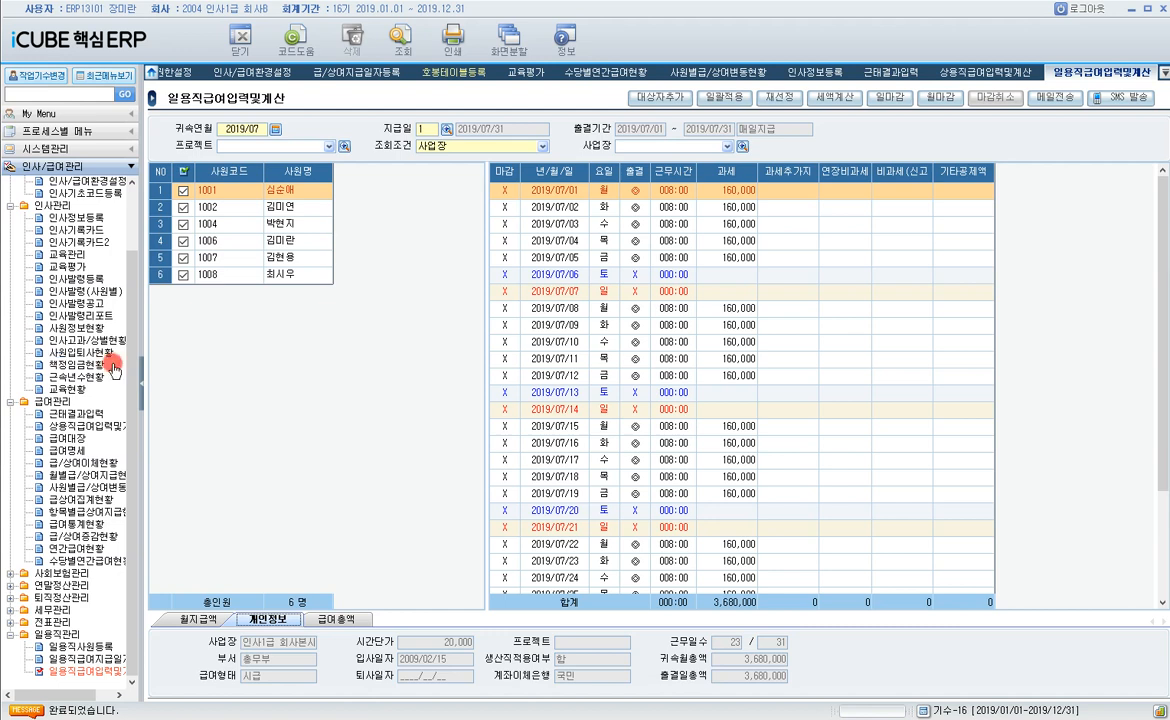
pyautogui.scroll(2, 120, 350)
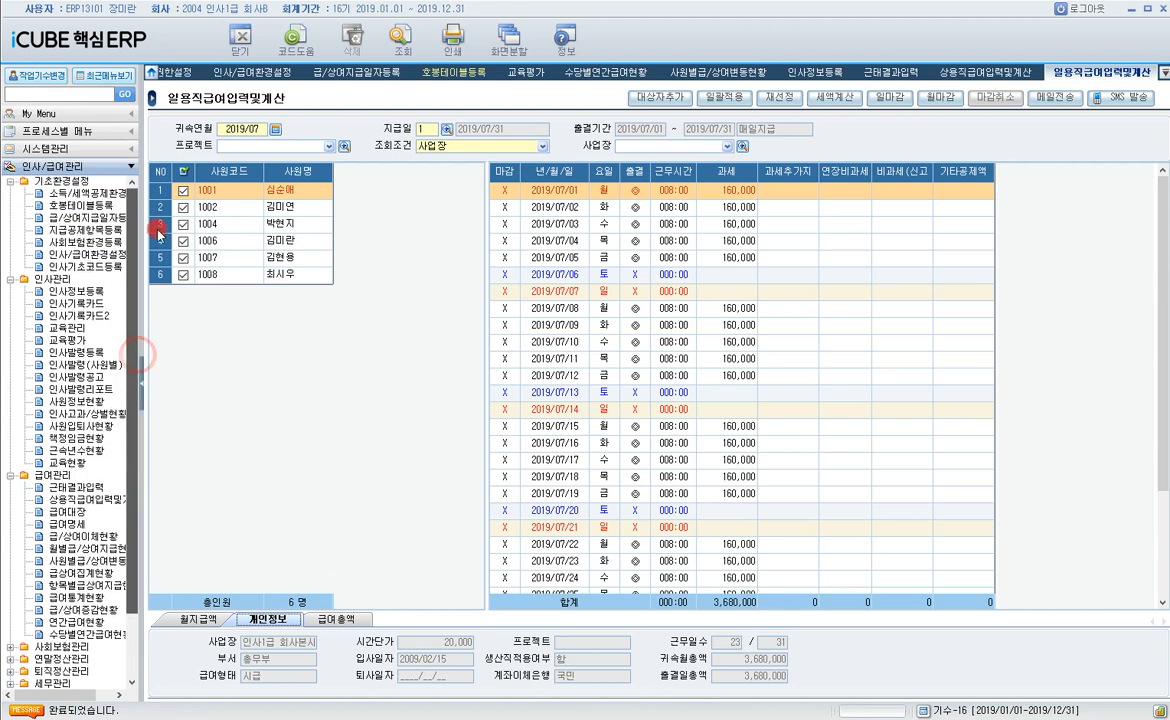
pyautogui.click(105, 229)
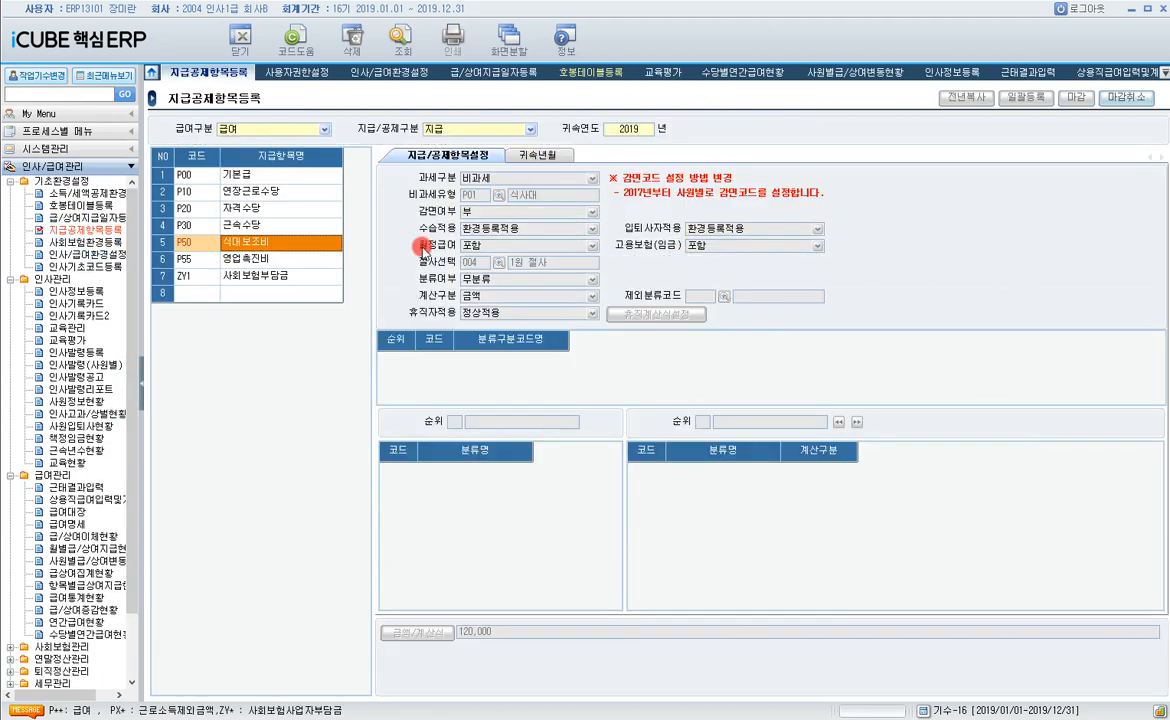
# - Select the P55 영업촉진비 pay item and cancel the closing with the login password
pyautogui.click(278, 210)
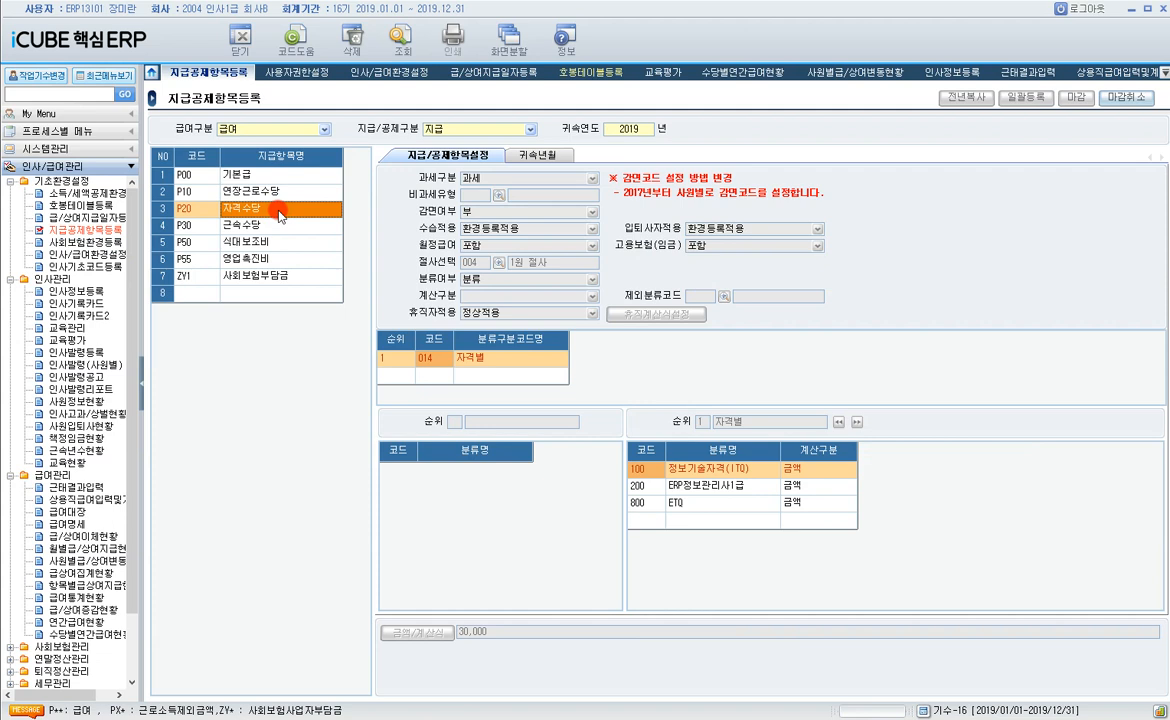
pyautogui.click(235, 190)
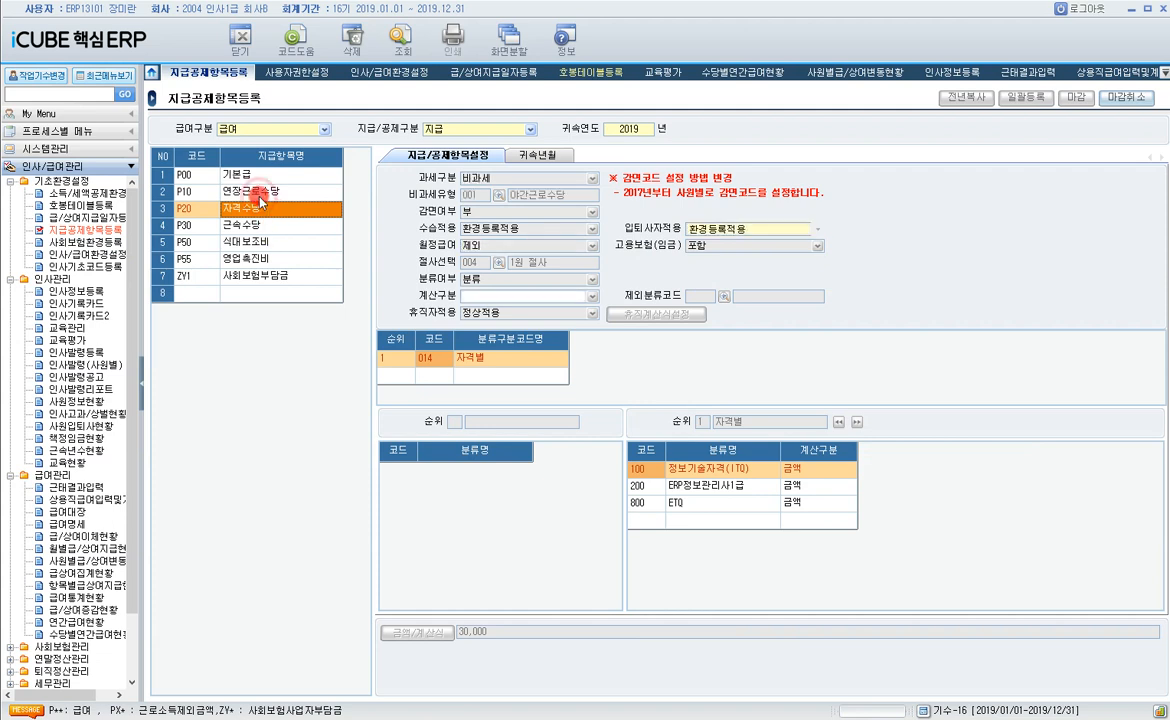
pyautogui.click(276, 260)
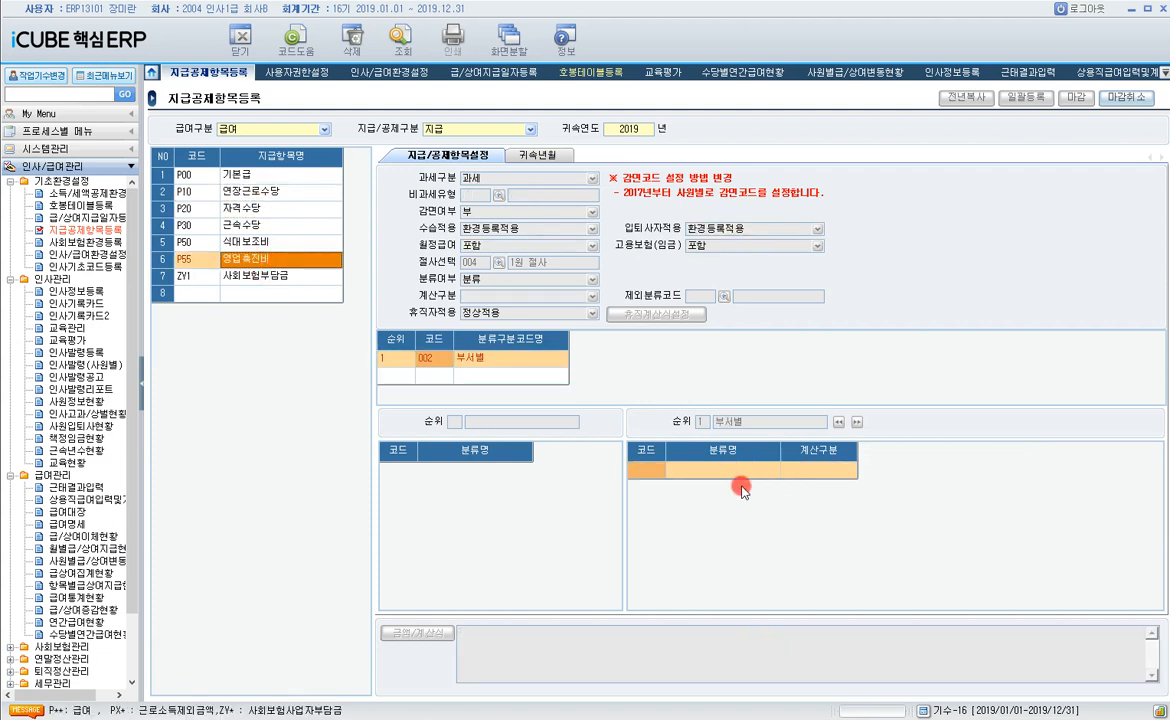
pyautogui.click(1137, 100)
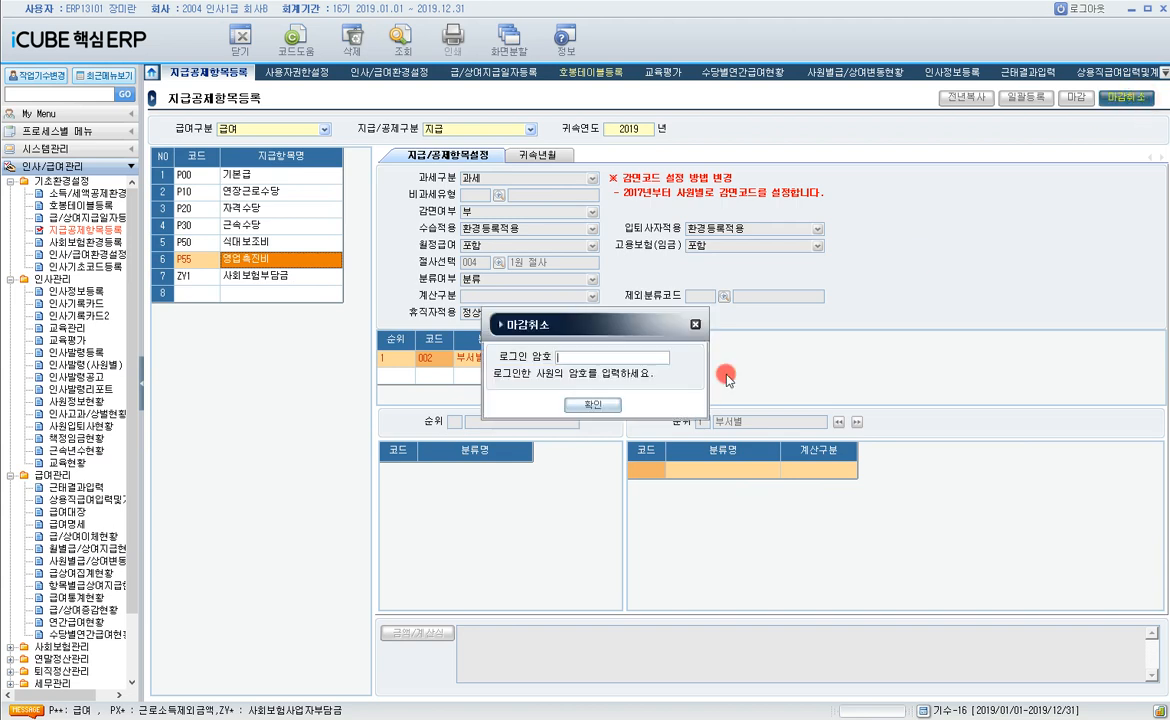
pyautogui.click(587, 410)
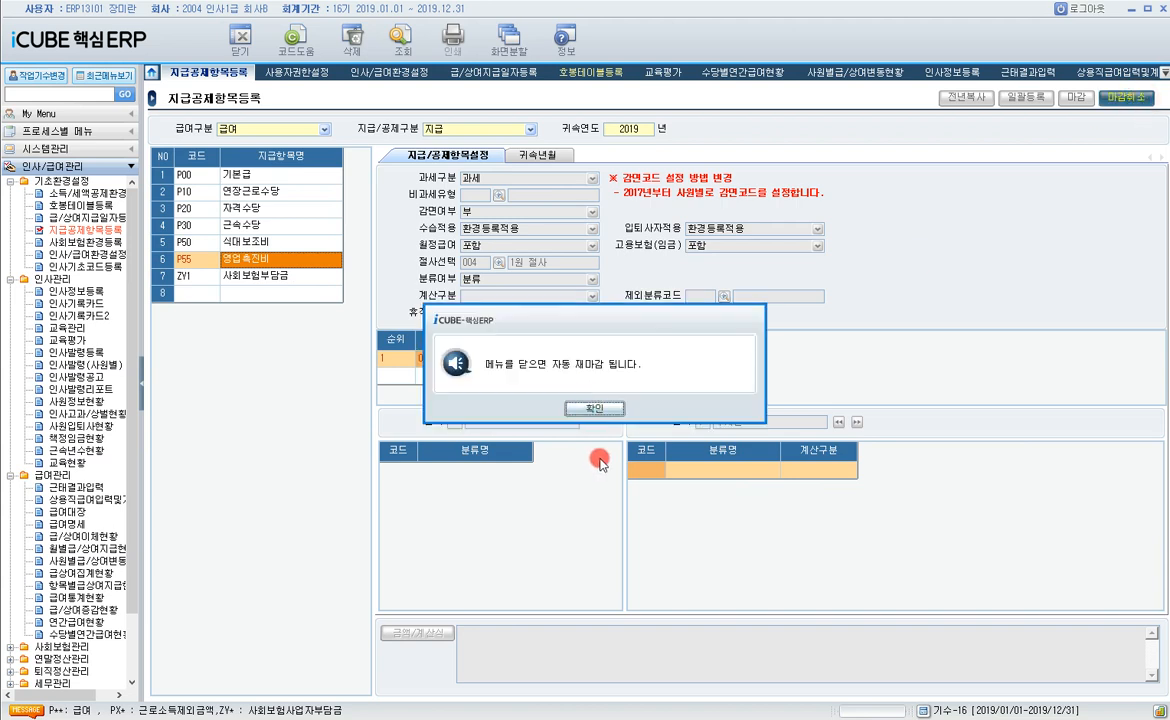
pyautogui.click(570, 412)
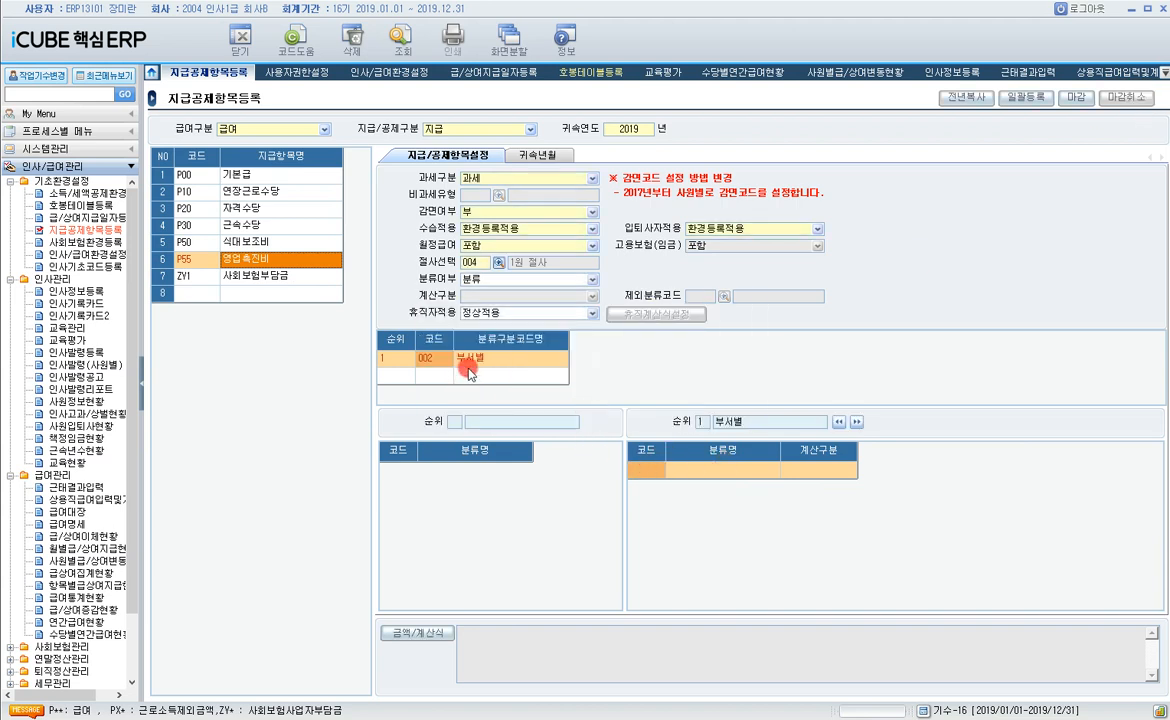
# - Add a 2100 국내영업부 row to 영업촉진비 with a fixed 금액 of 150,000
pyautogui.click(652, 467)
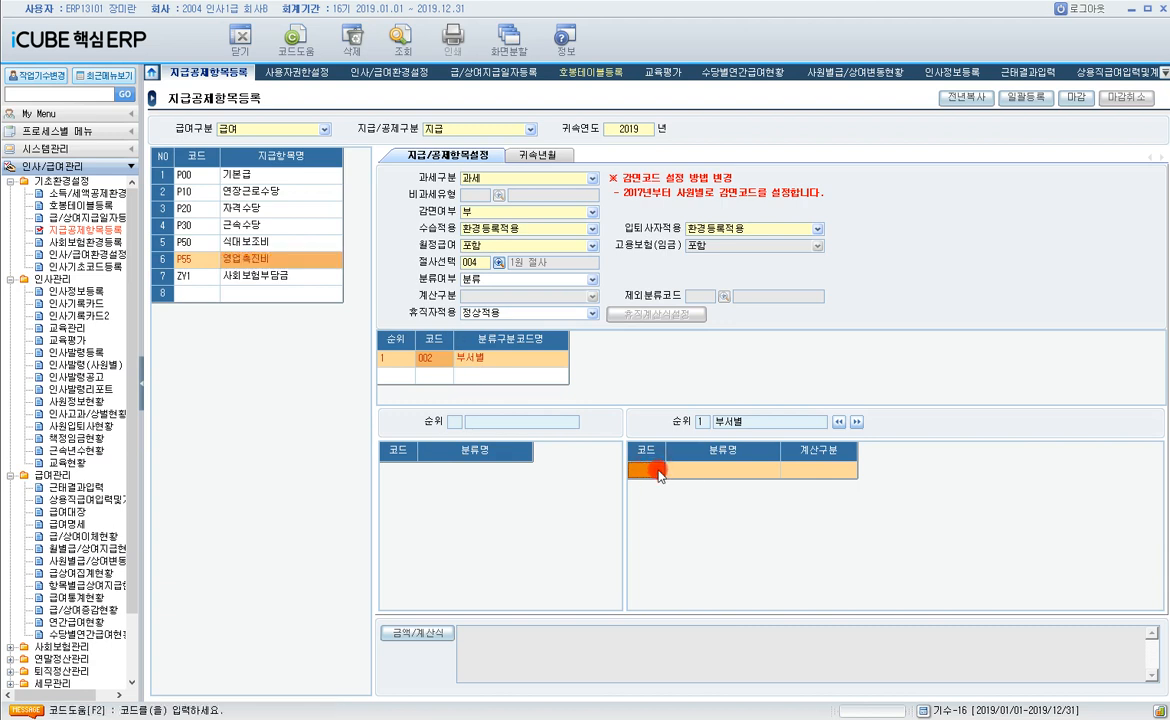
pyautogui.doubleClick(657, 470)
pyautogui.click(573, 359)
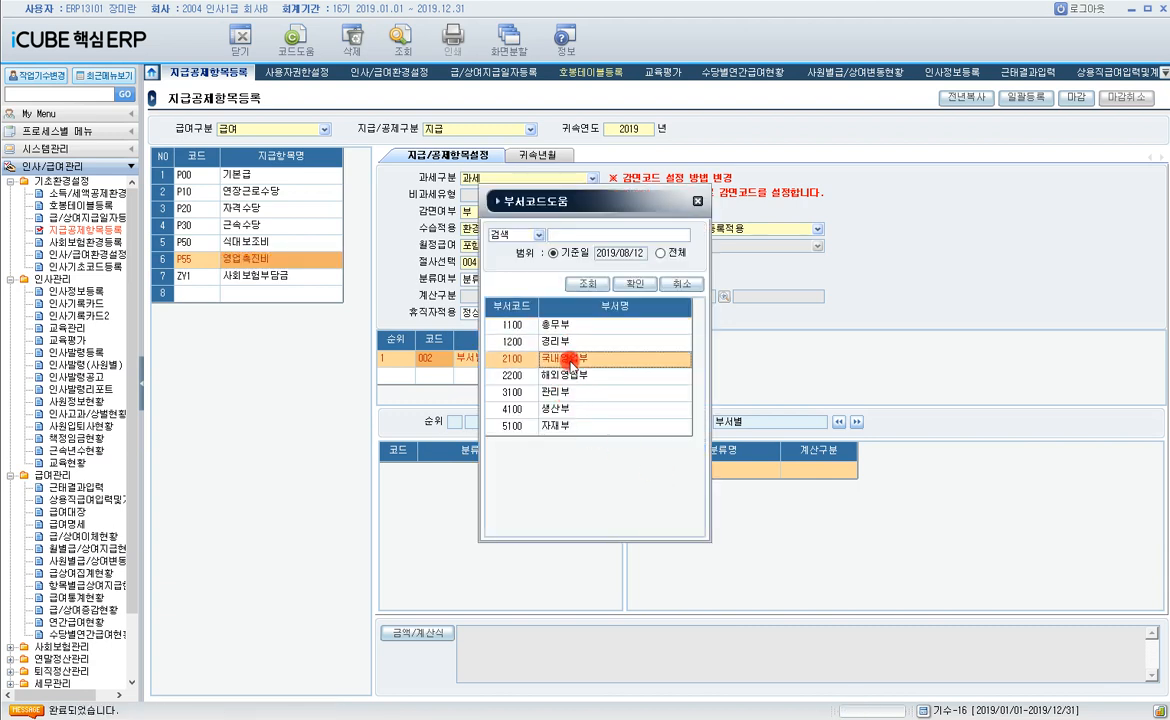
pyautogui.doubleClick(570, 360)
pyautogui.click(811, 490)
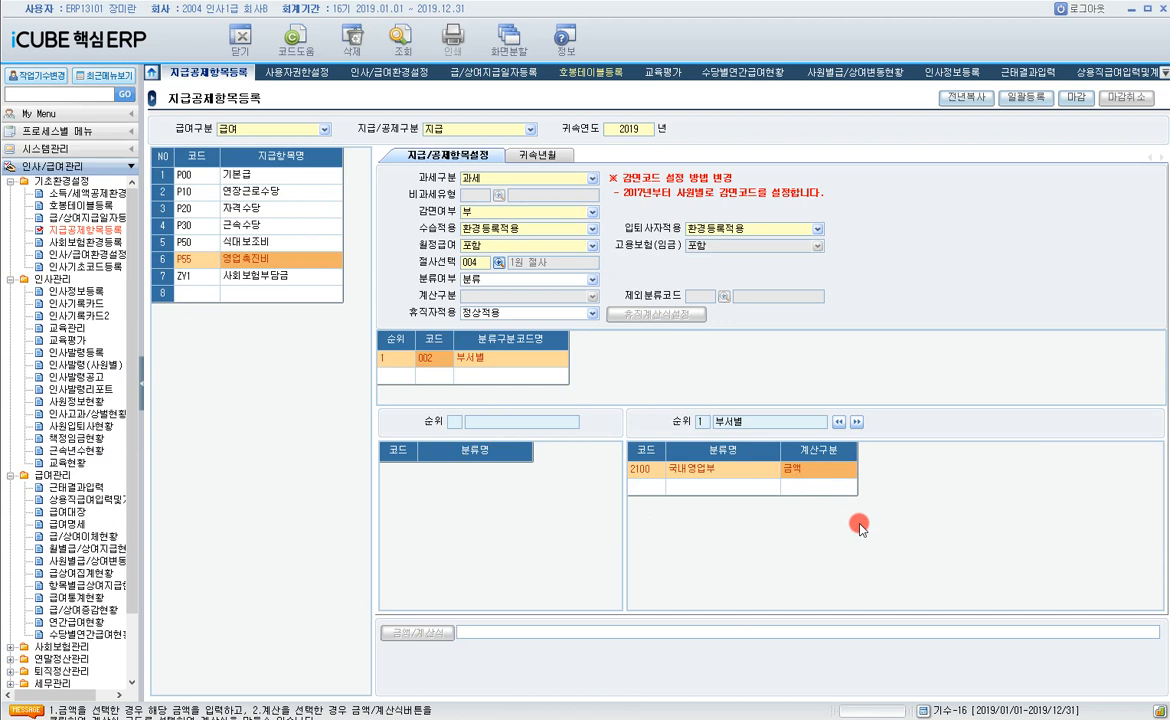
pyautogui.write('15')
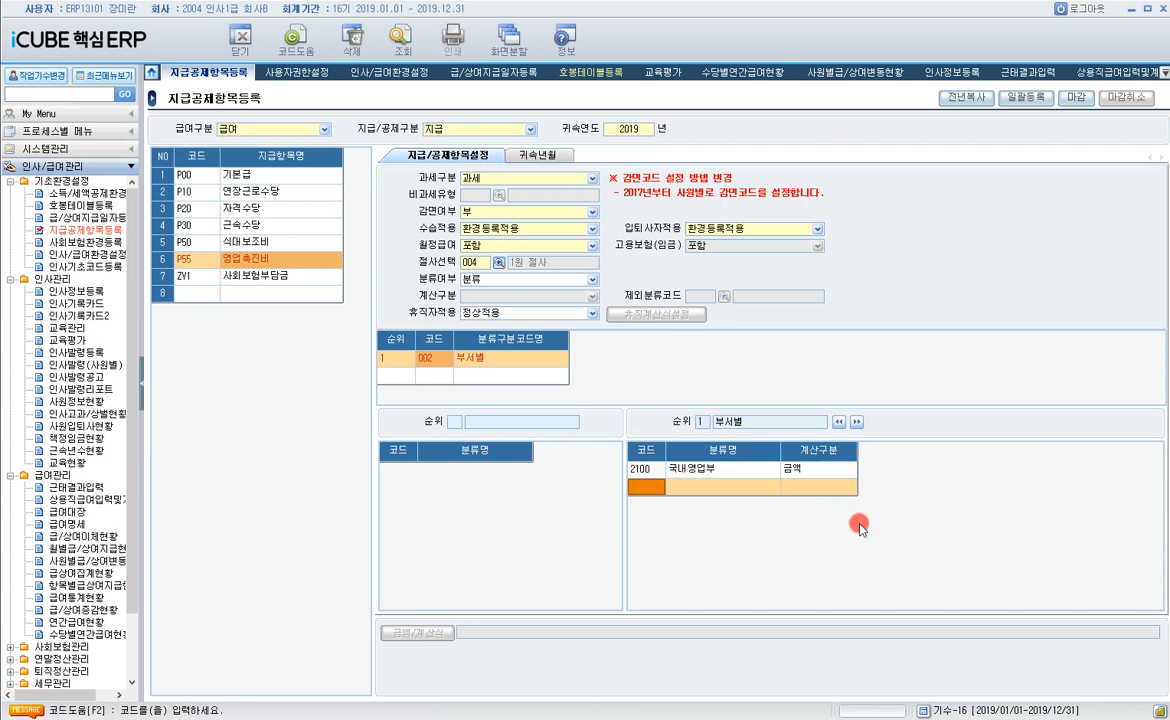
# - Add a 2200 해외영업부 row with 250,000, check both amounts, then open 상용직급여입력및계산
pyautogui.doubleClick(652, 484)
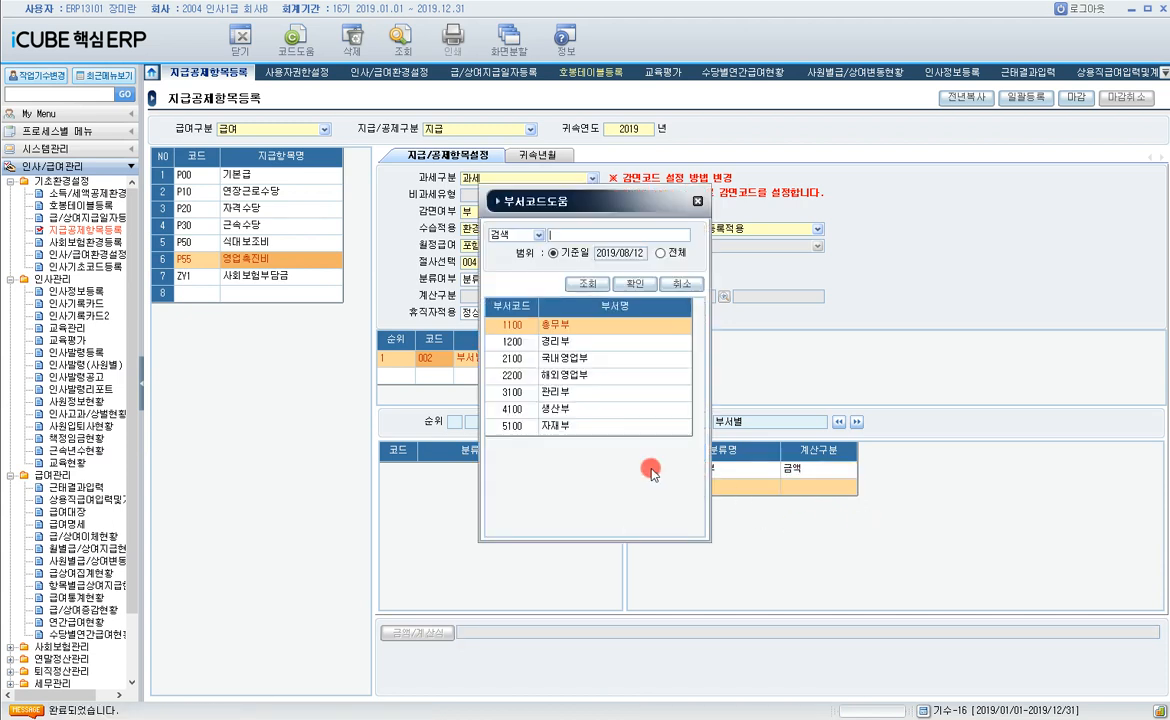
pyautogui.doubleClick(588, 375)
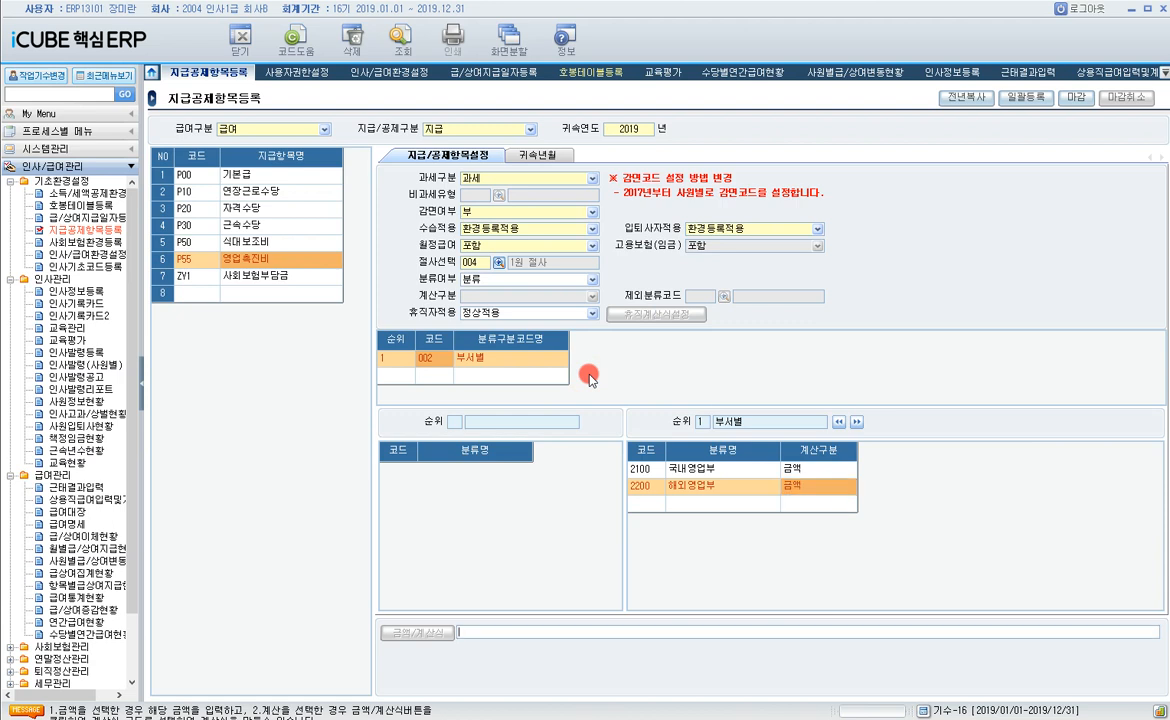
pyautogui.write('250000')
pyautogui.press('Return')
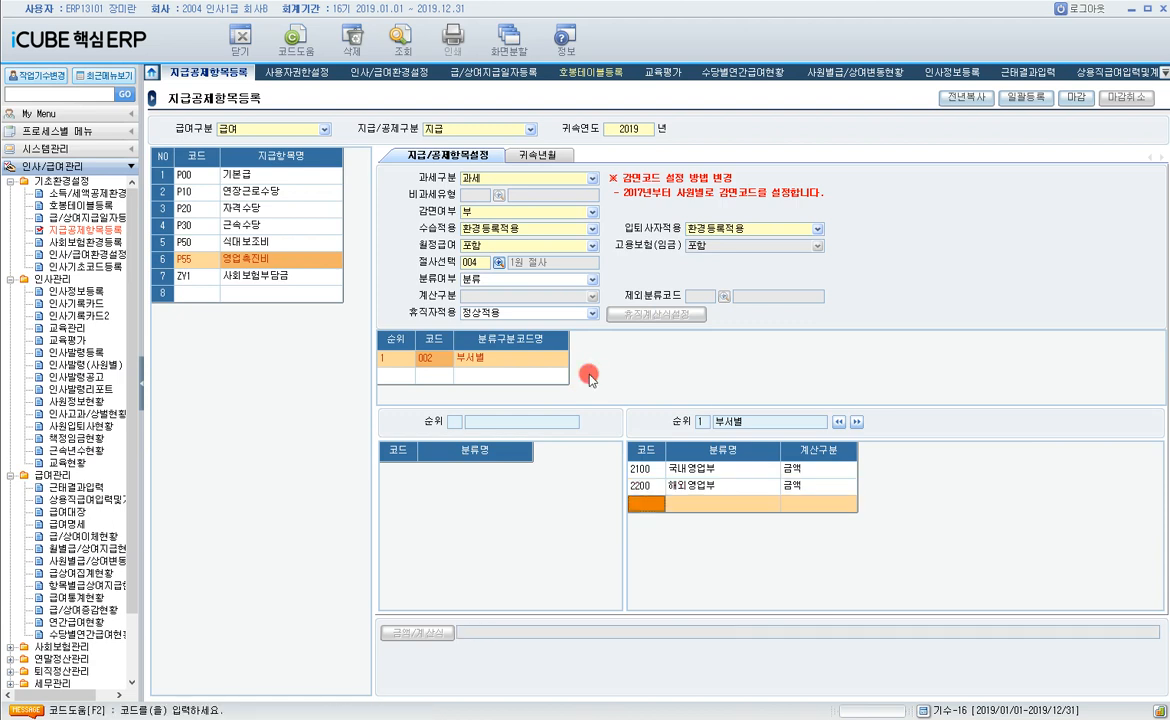
pyautogui.click(686, 484)
pyautogui.click(701, 471)
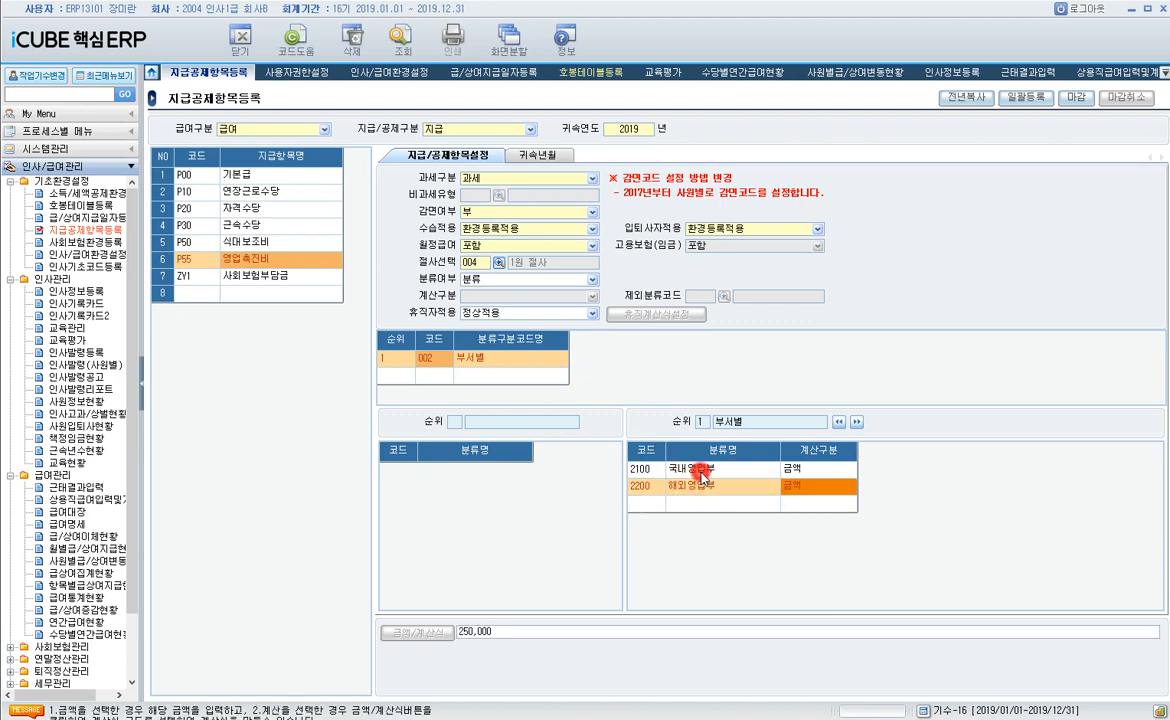
pyautogui.press('Return')
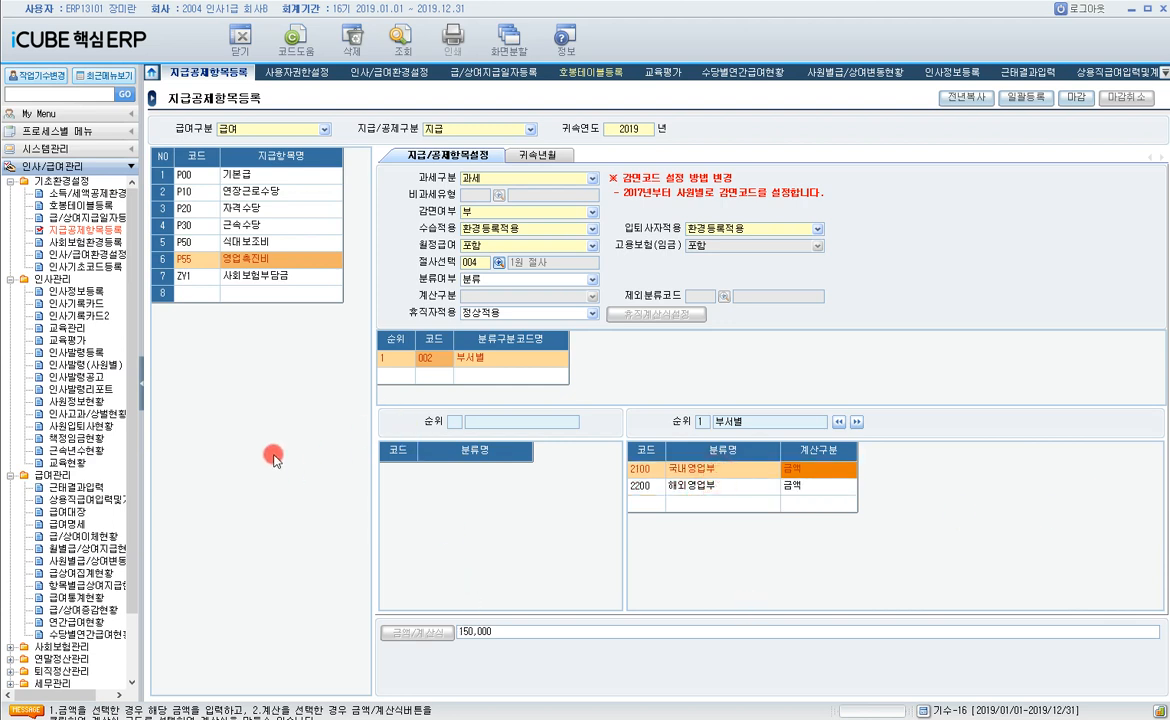
pyautogui.scroll(-2, 132, 550)
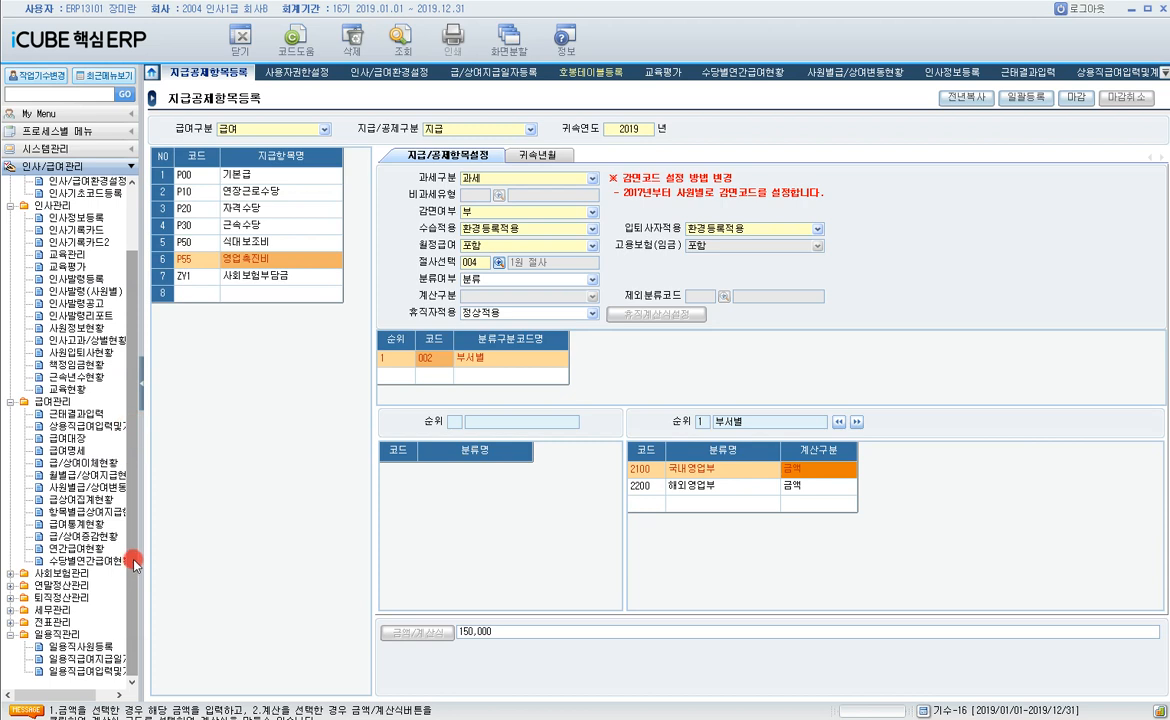
pyautogui.click(64, 421)
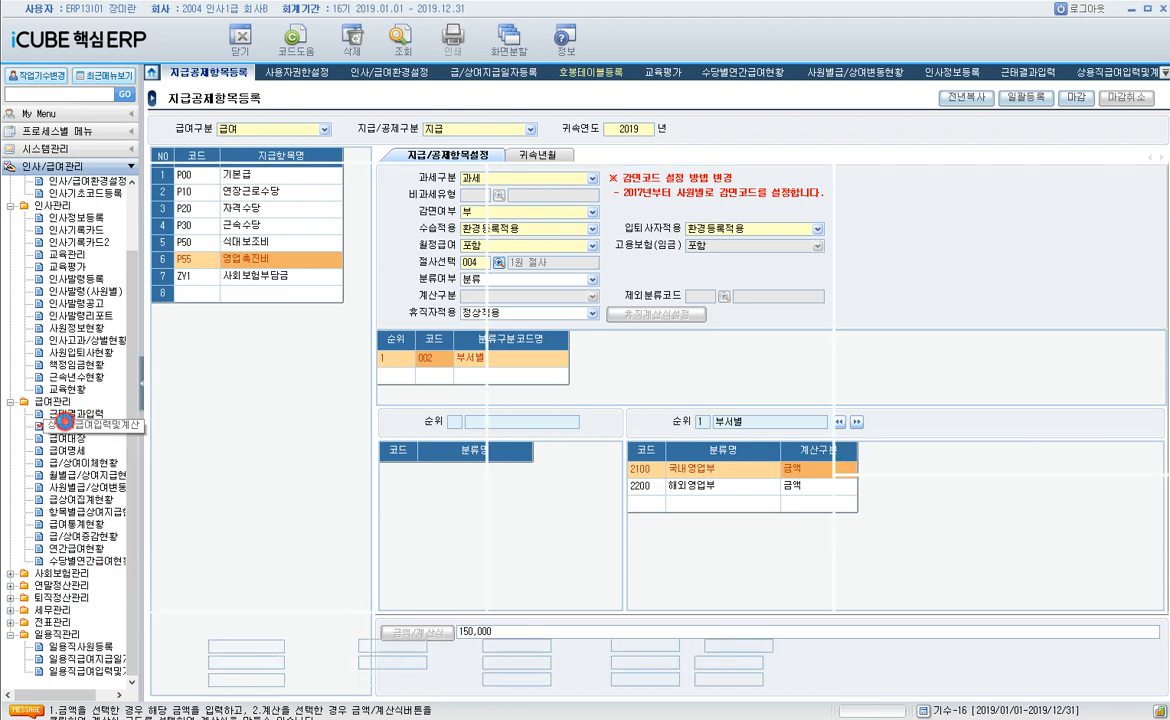
# - Load the 2019/07 payroll for the 2019/07/25 급여·상여 pay date
pyautogui.click(293, 129)
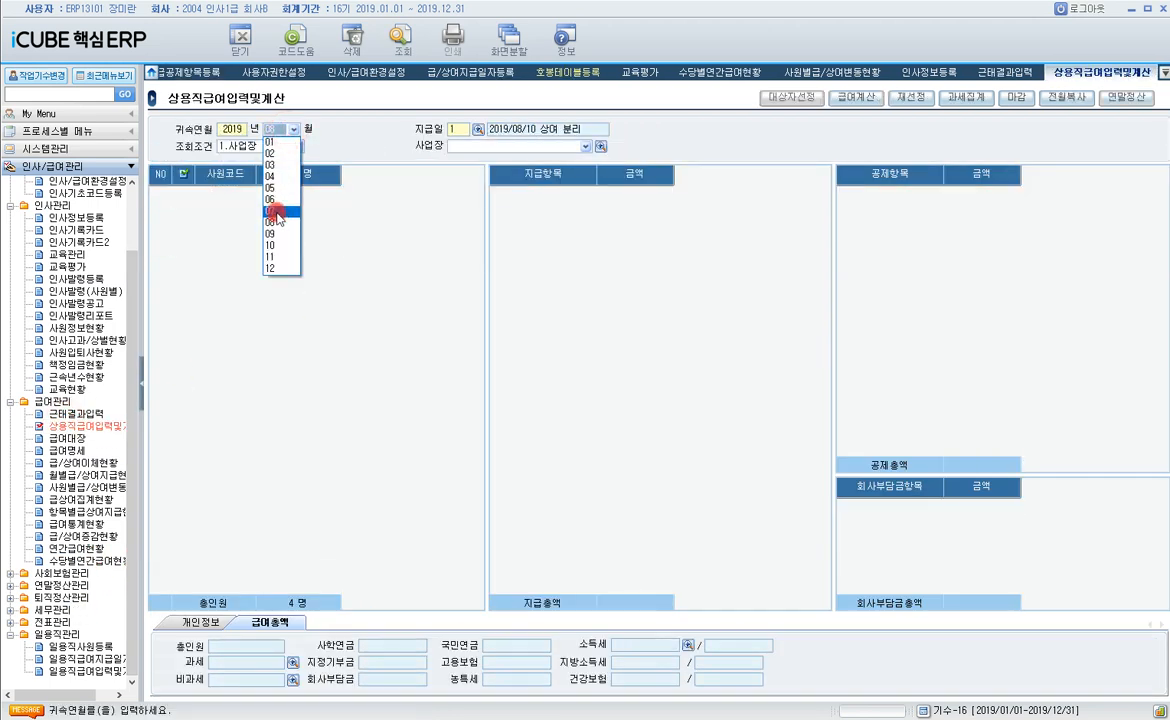
pyautogui.click(277, 213)
pyautogui.click(478, 130)
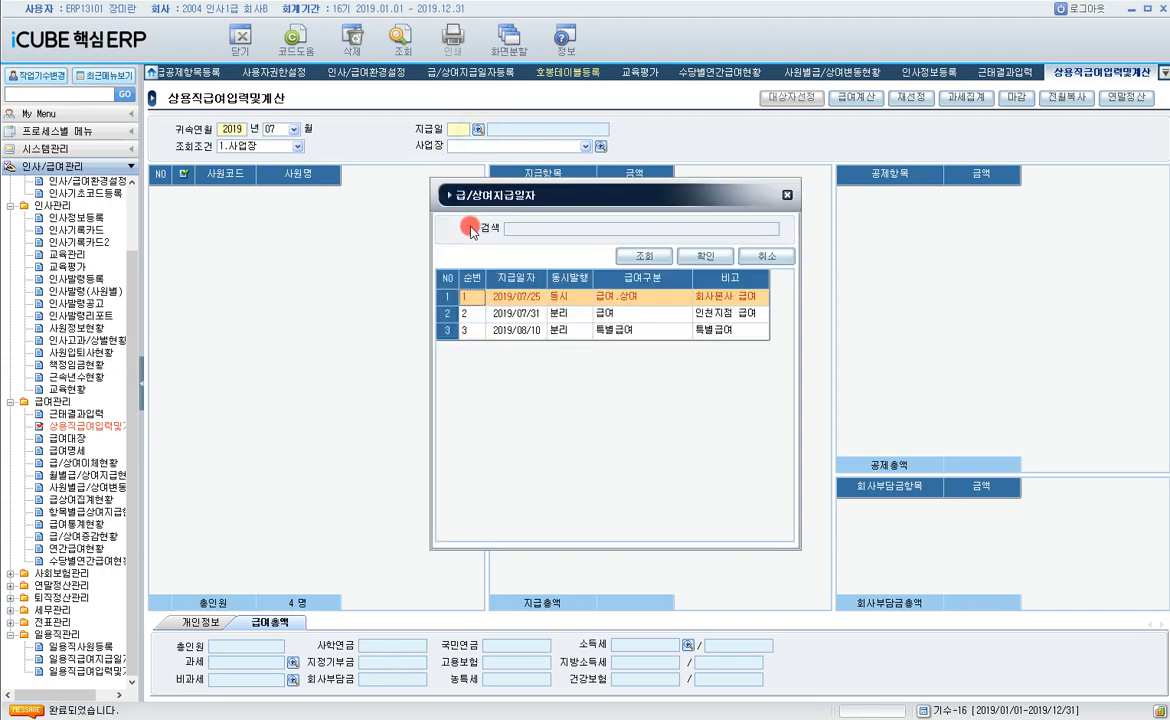
pyautogui.click(399, 44)
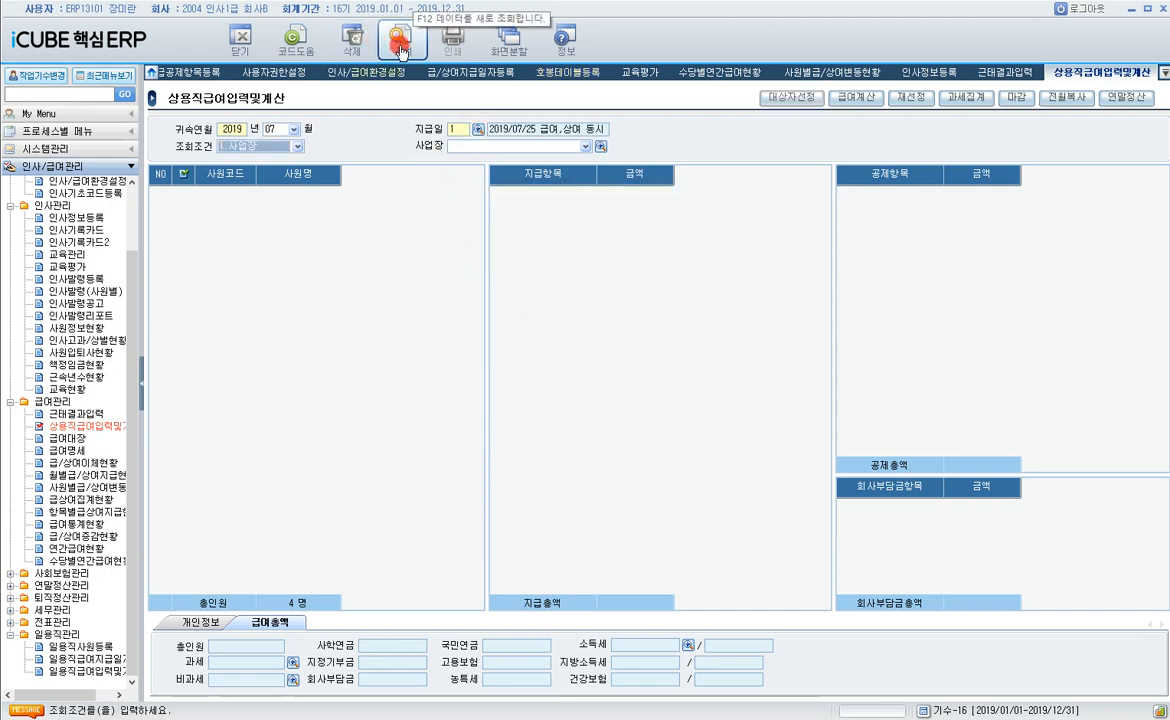
pyautogui.click(473, 130)
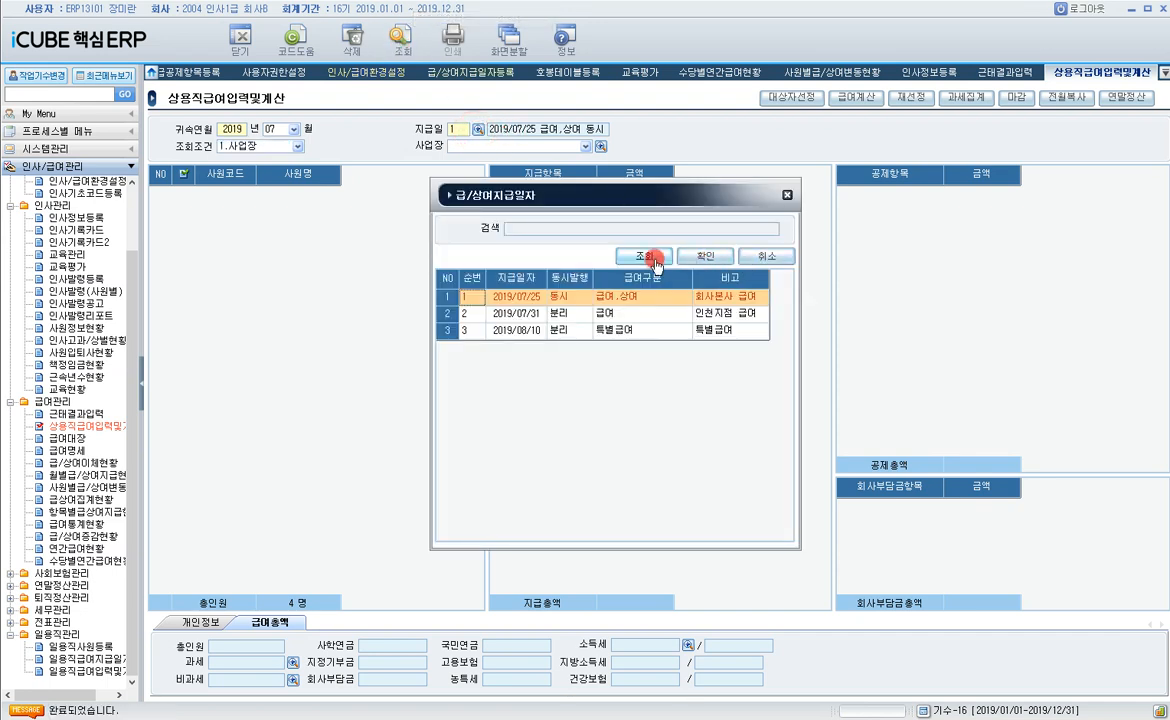
pyautogui.doubleClick(657, 295)
pyautogui.click(399, 40)
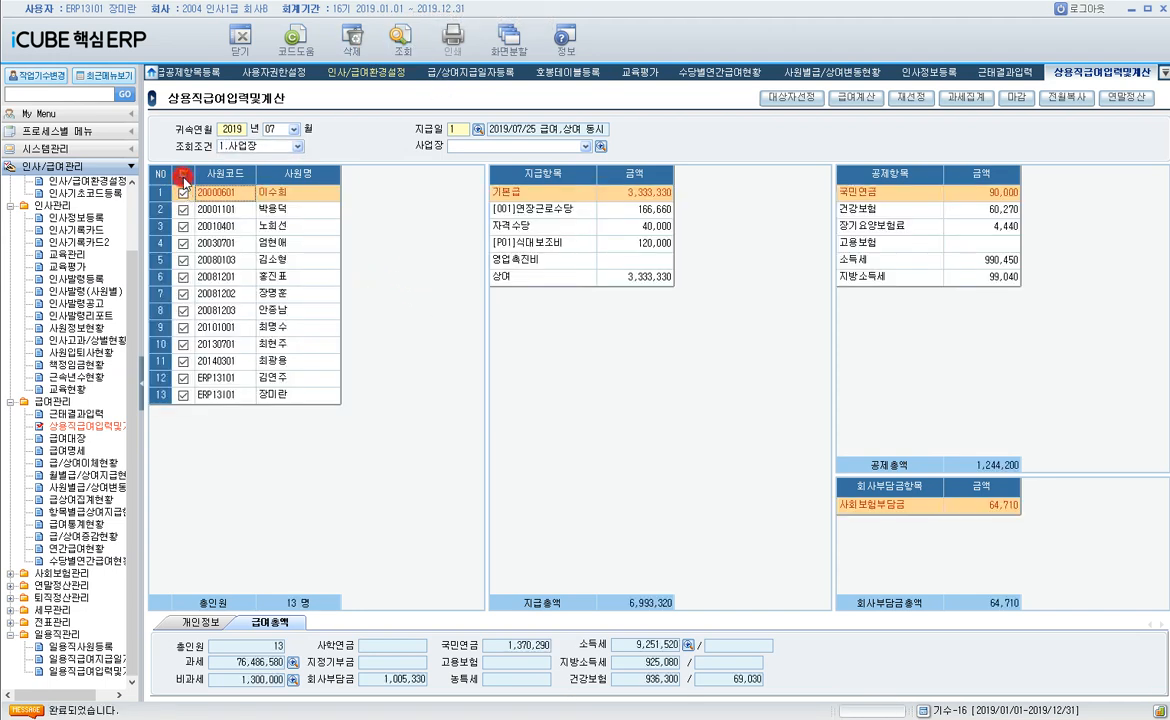
# - Run 급여계산 for all 13 employees so the 150,000 영업촉진비 is included
pyautogui.click(838, 104)
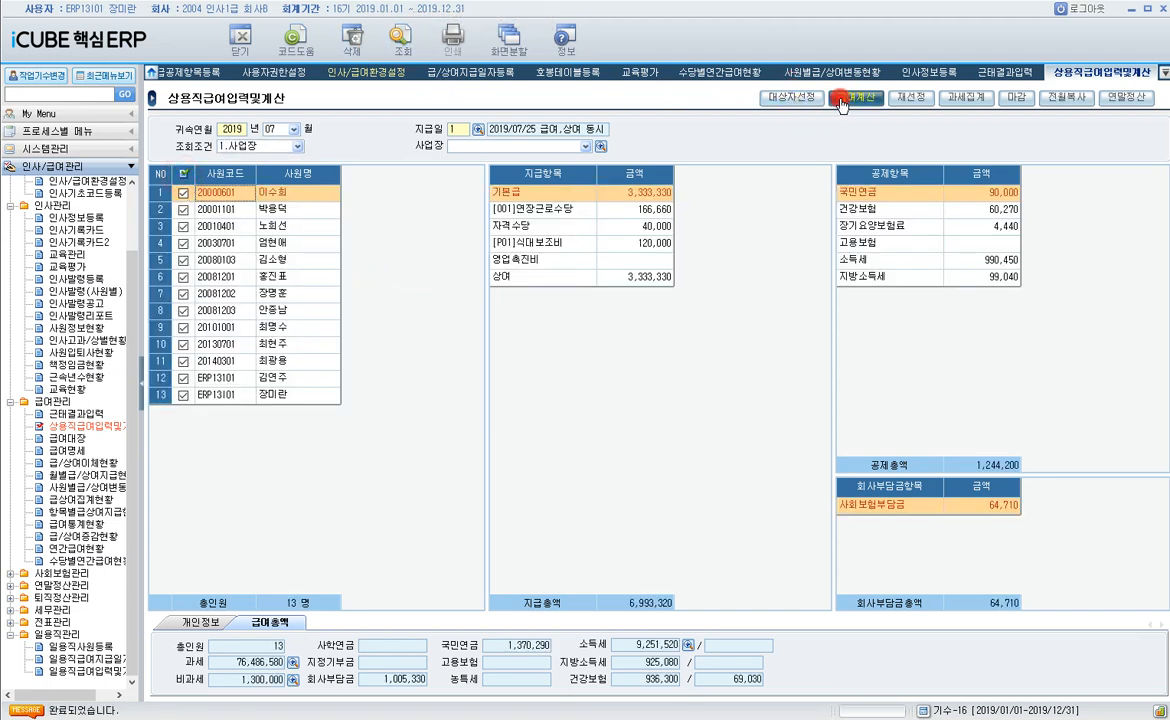
pyautogui.click(553, 563)
pyautogui.click(594, 409)
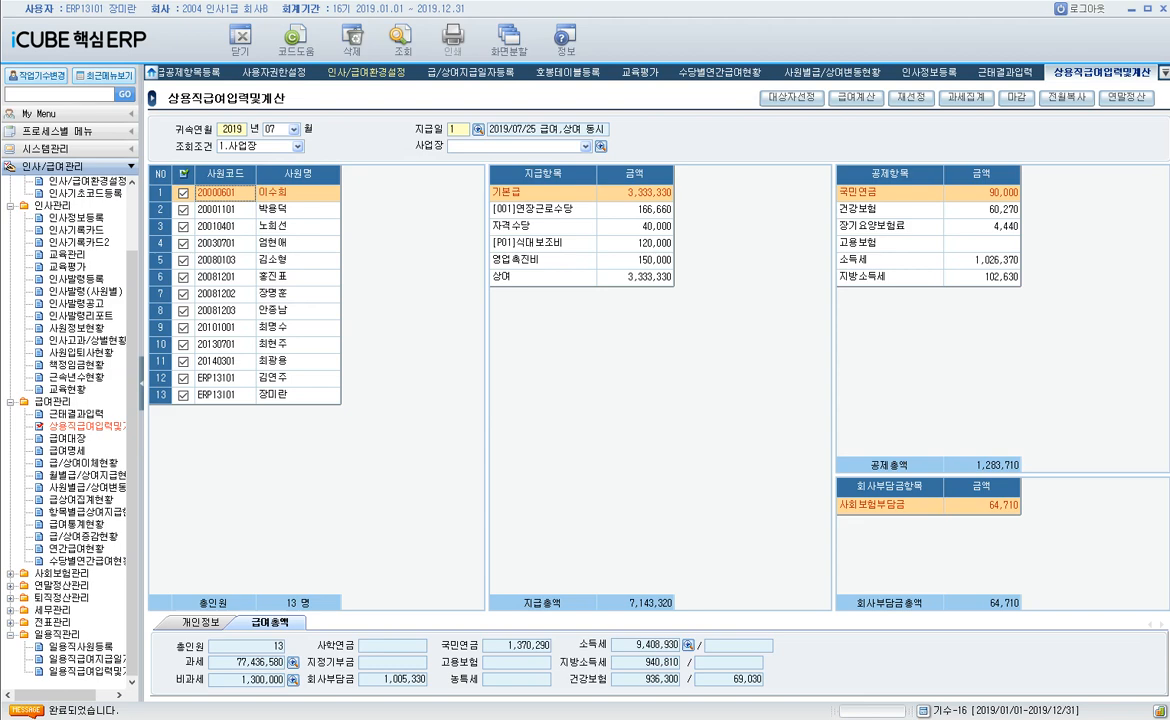
pyautogui.scroll(2, 118, 288)
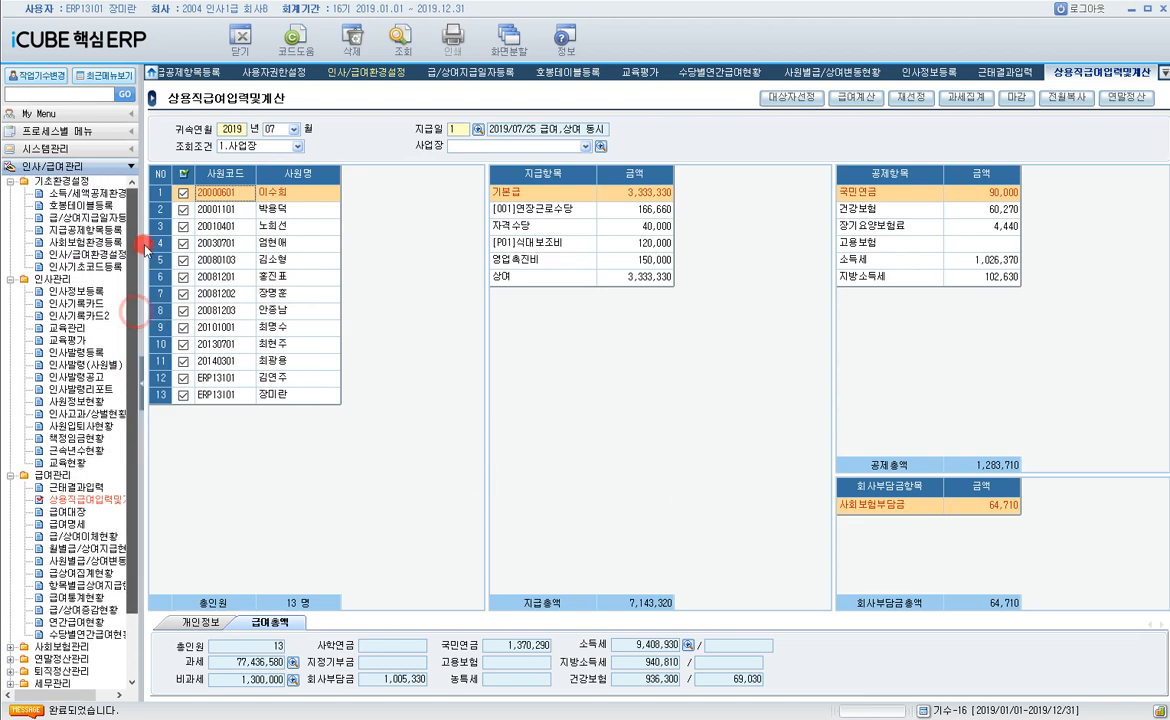
# - In 지급공제항목등록, classify P30 근속수당 by 009 근속기간
pyautogui.click(103, 231)
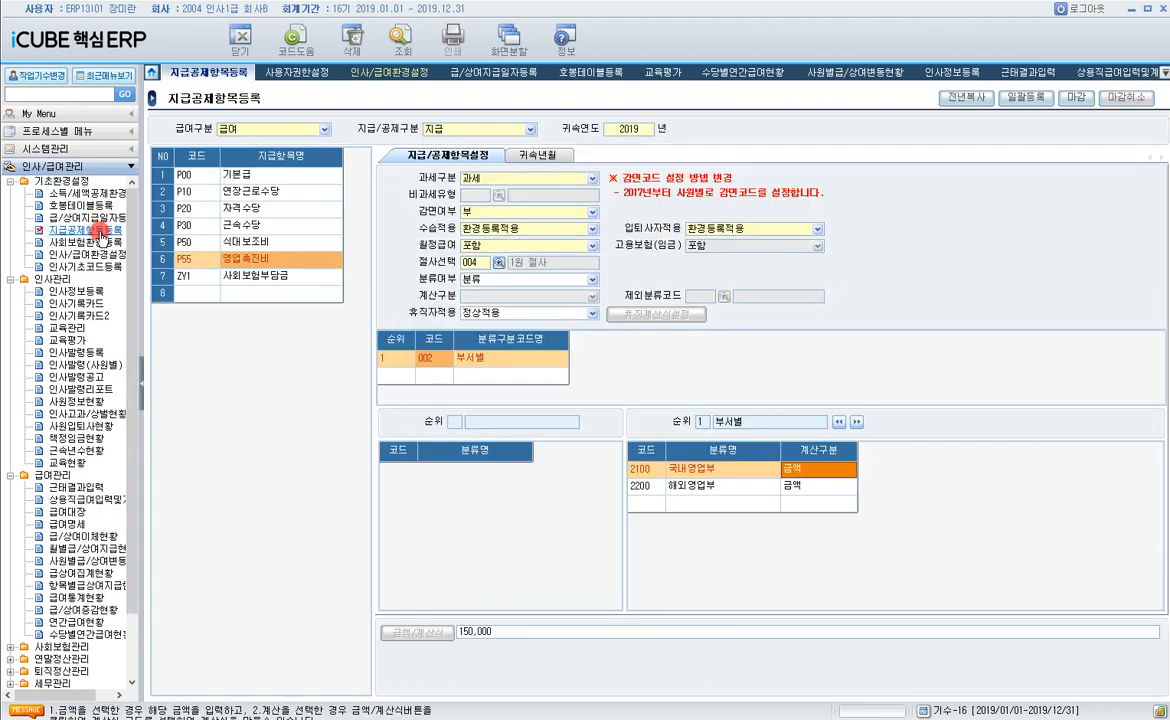
pyautogui.click(268, 225)
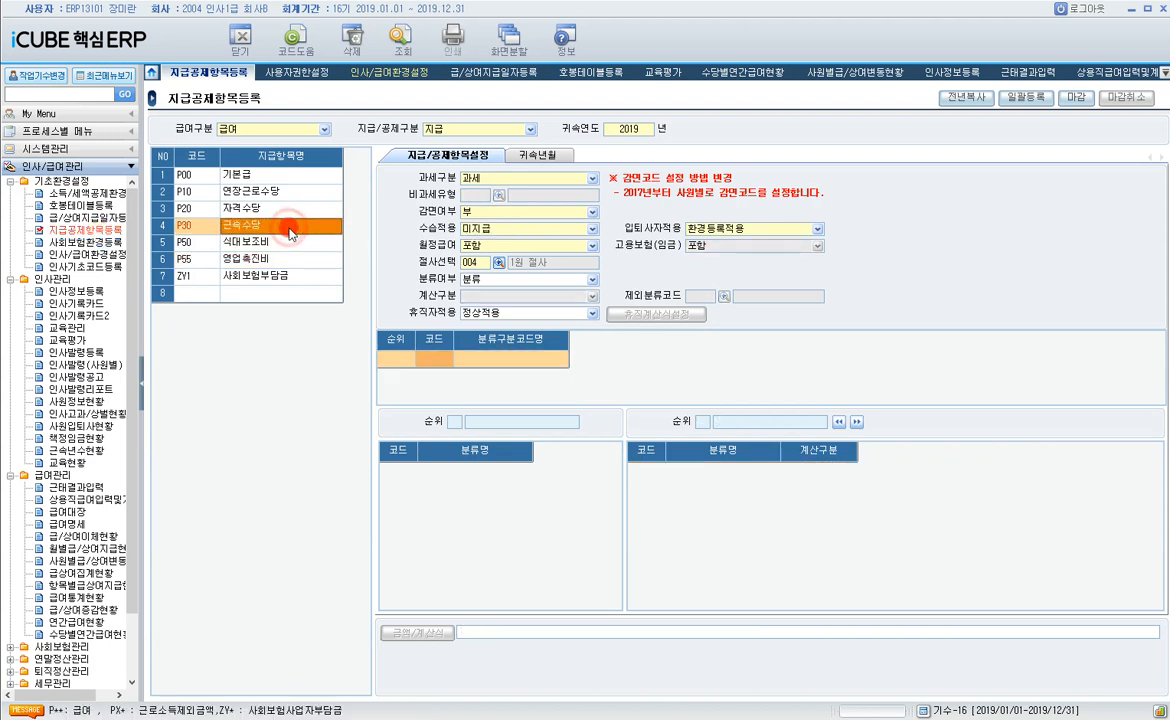
pyautogui.click(423, 360)
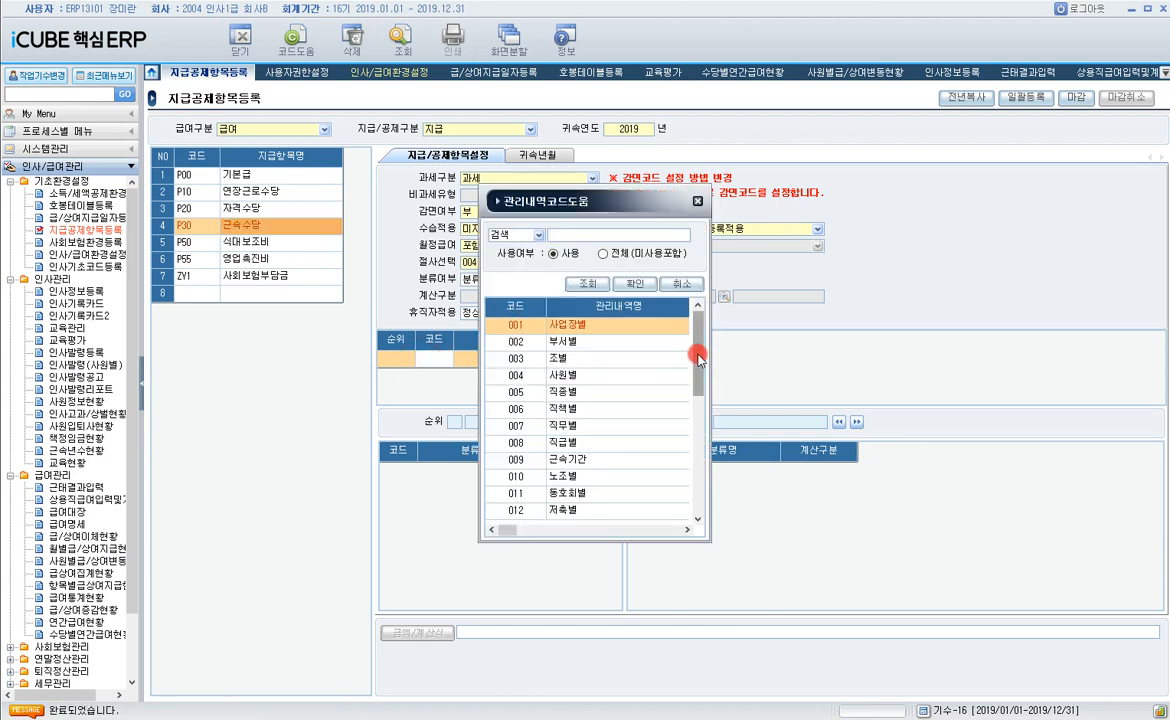
pyautogui.doubleClick(671, 462)
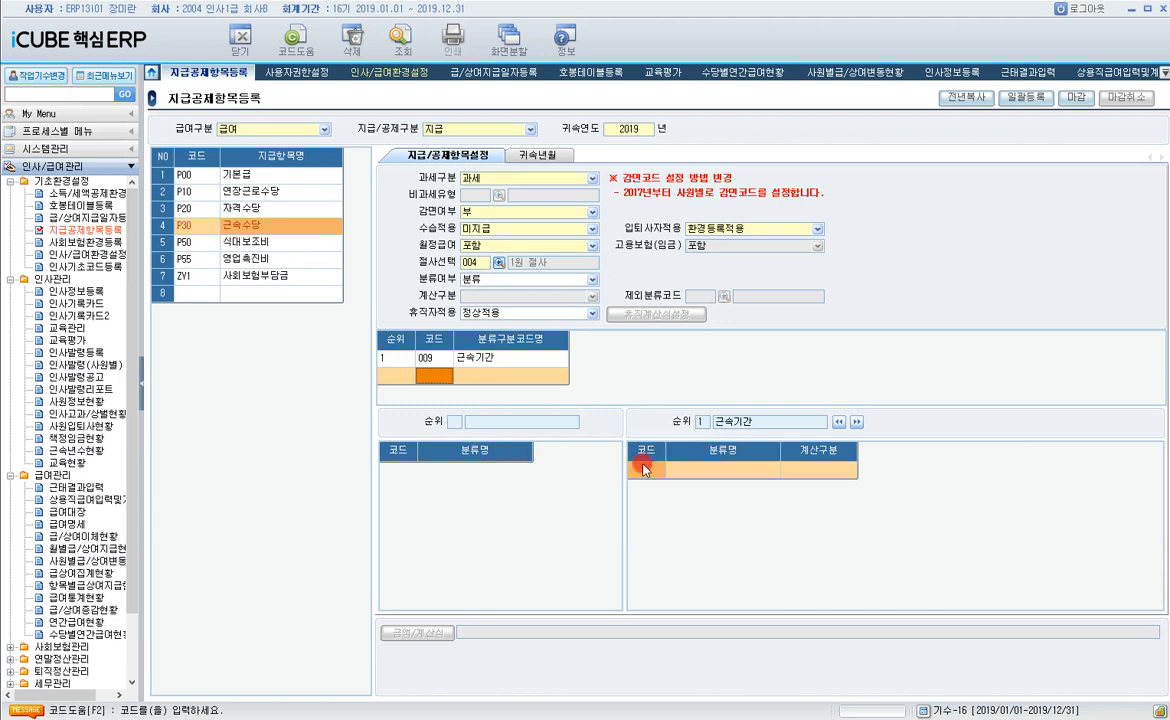
# - Add a 5-year service tier with 계산구분 금액 and amount 50,000
pyautogui.click(645, 470)
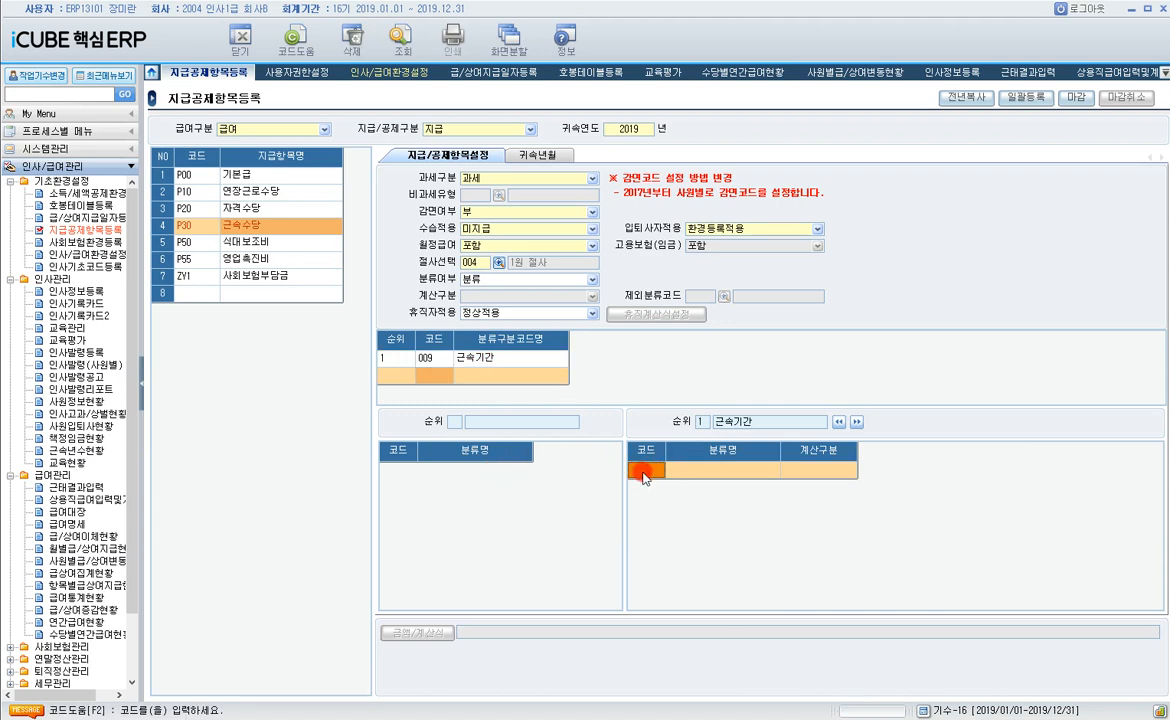
pyautogui.write('5')
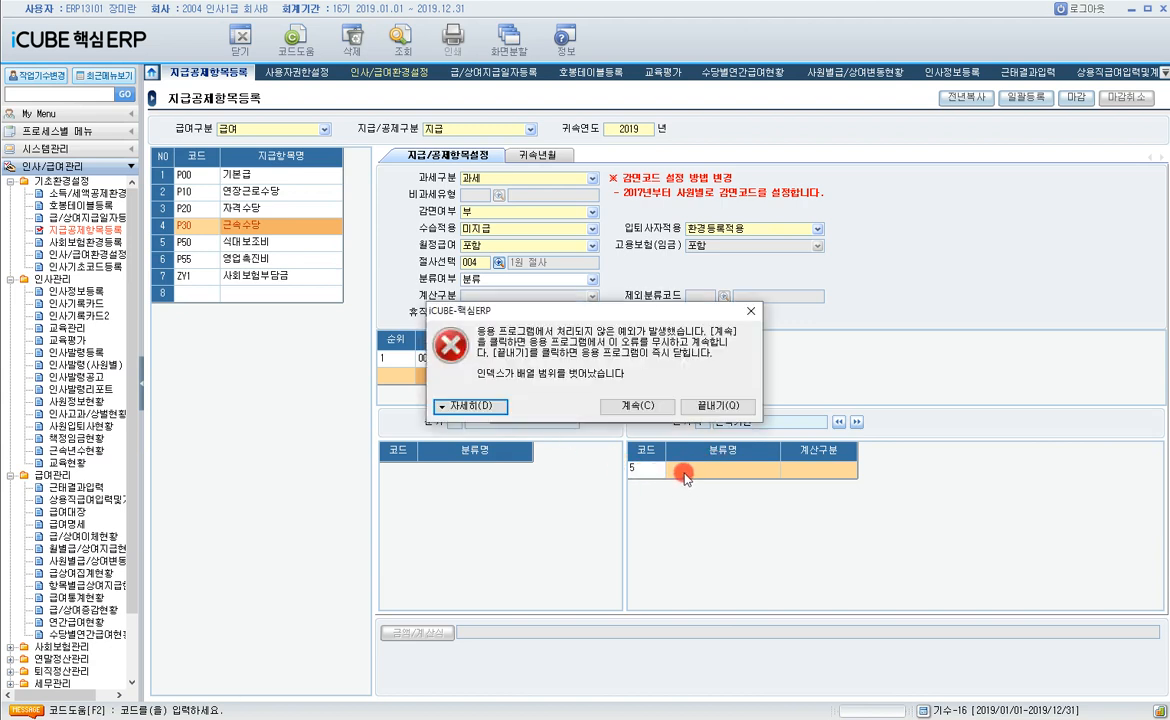
pyautogui.click(750, 314)
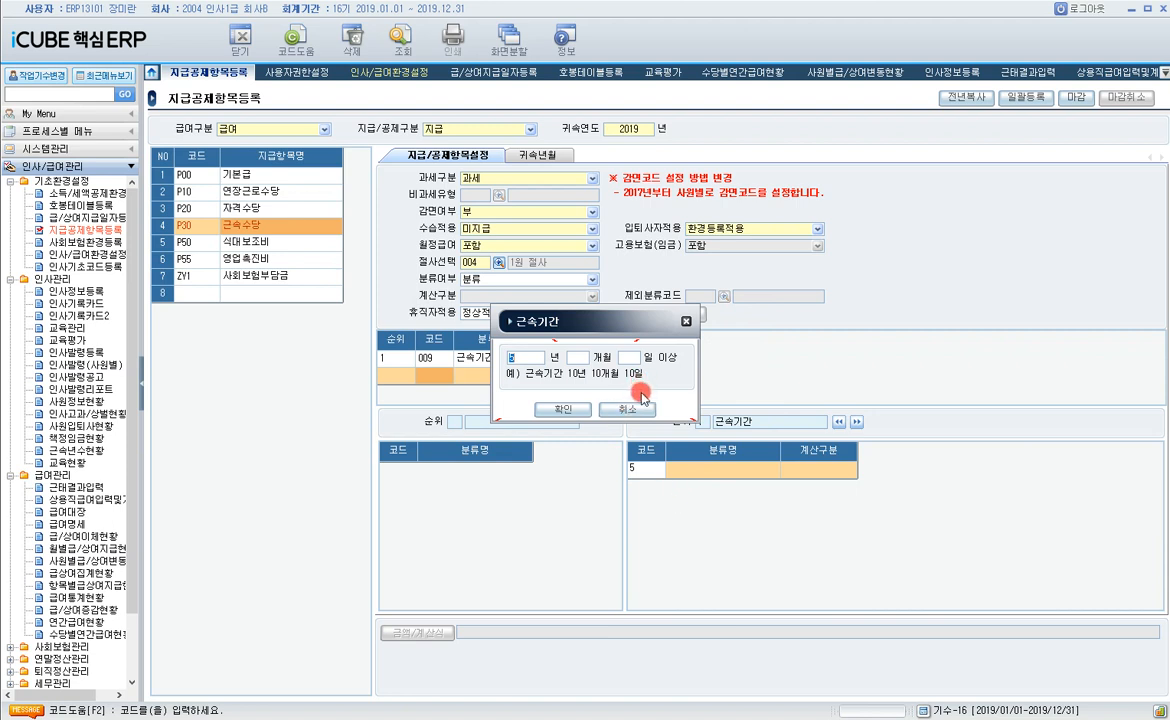
pyautogui.click(575, 360)
pyautogui.write('0')
pyautogui.press('Tab')
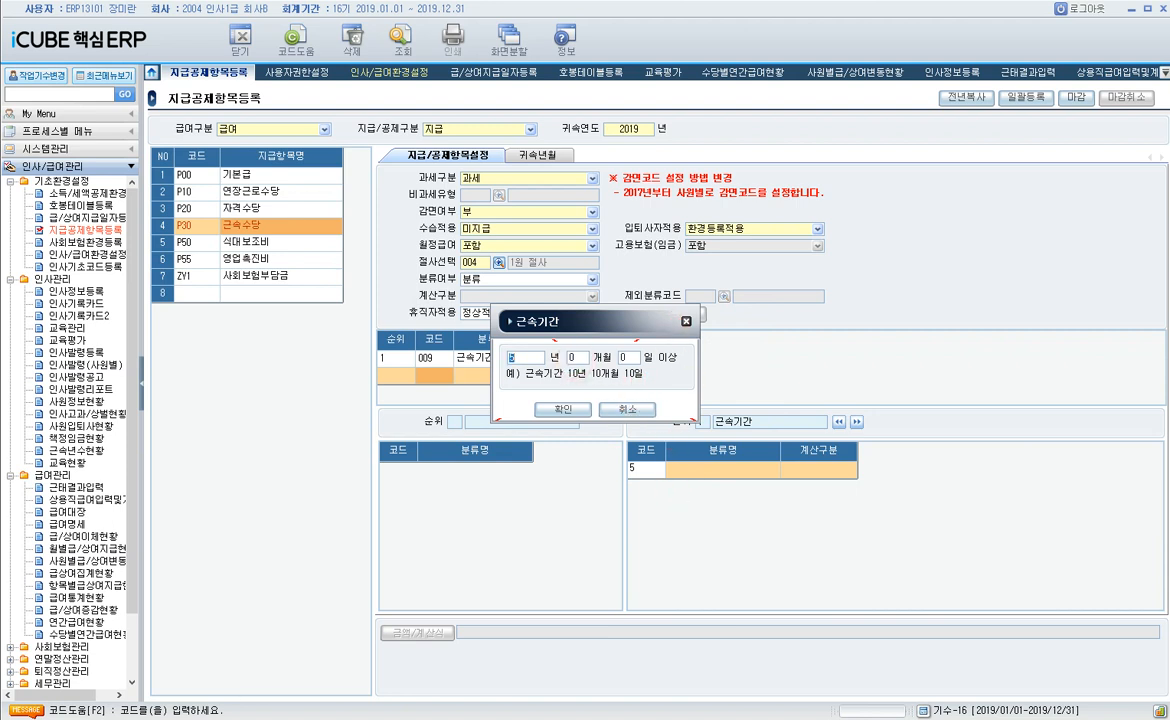
pyautogui.click(556, 409)
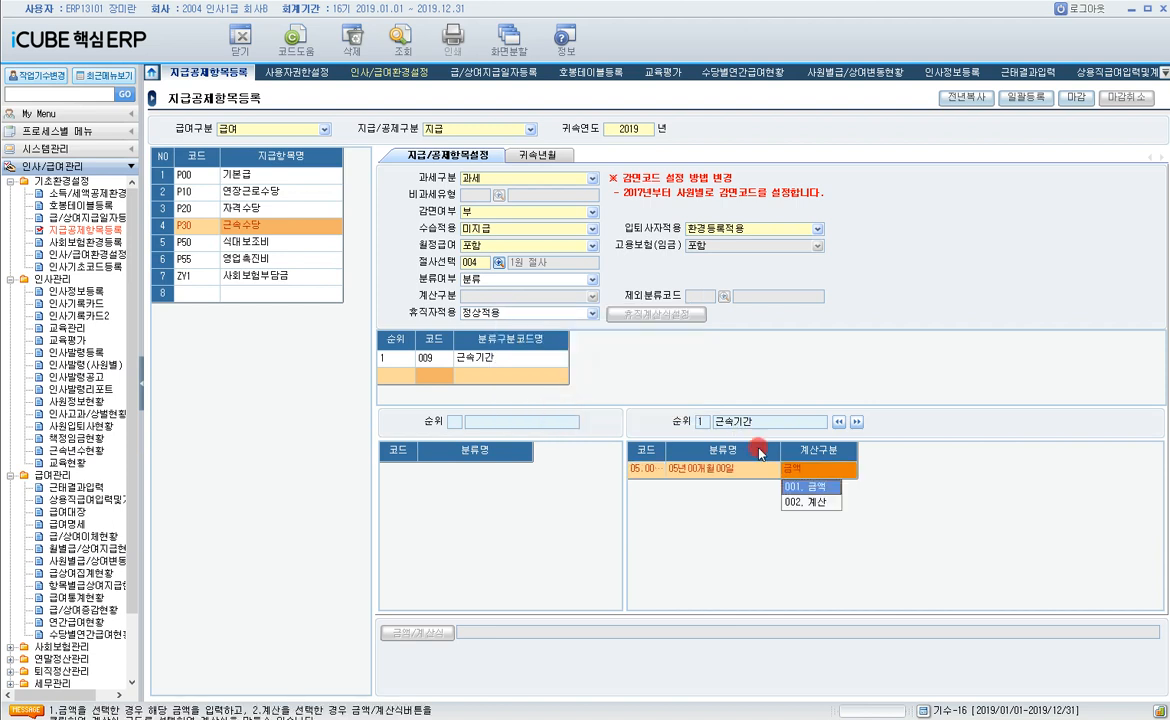
pyautogui.click(814, 487)
pyautogui.write('50000')
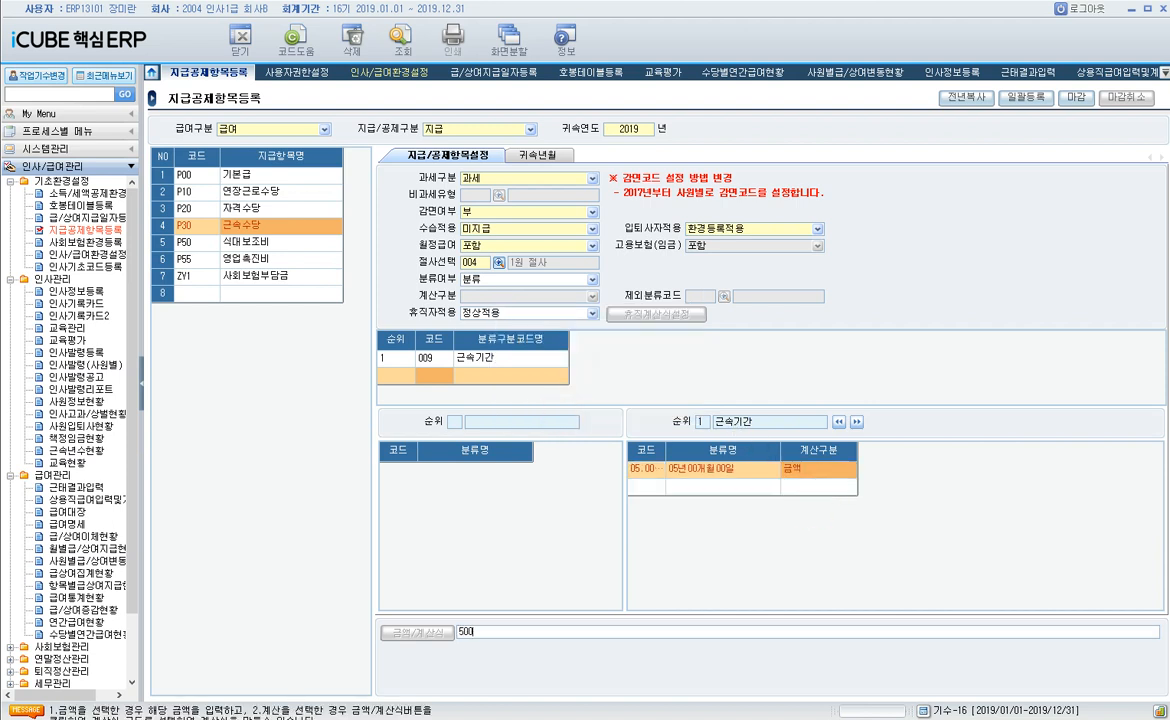
pyautogui.click(820, 488)
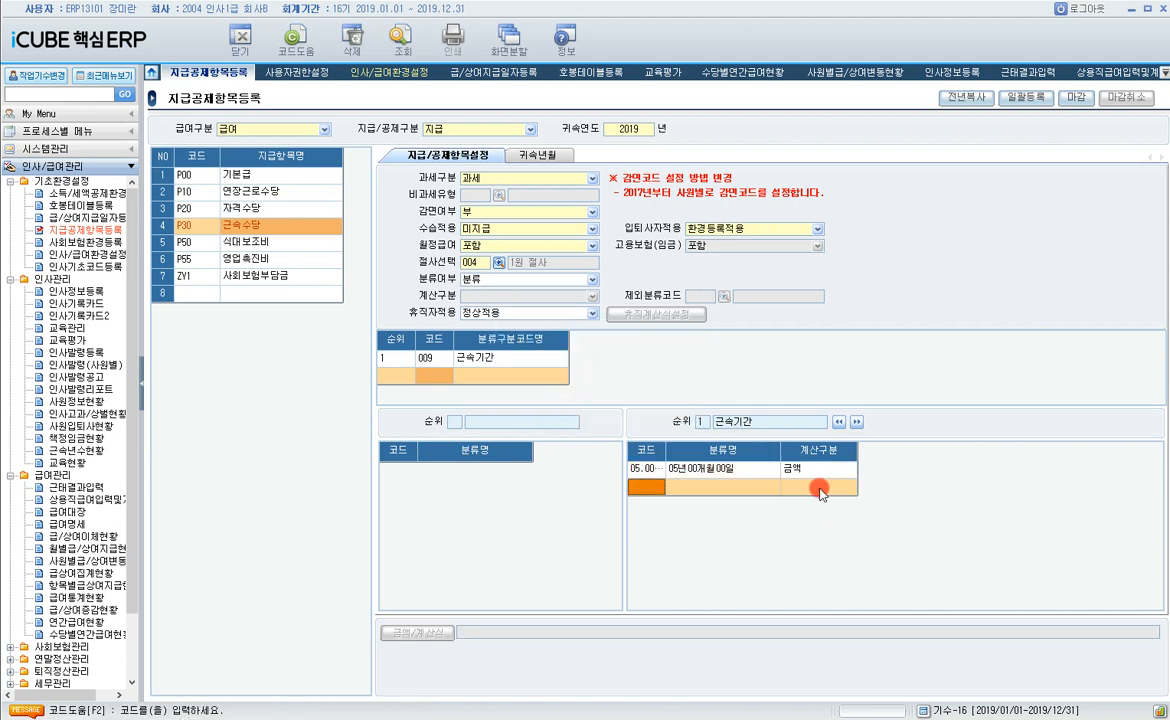
# - Add a 10-year service tier with 계산구분 금액 and amount 100,000
pyautogui.click(651, 488)
pyautogui.write('10')
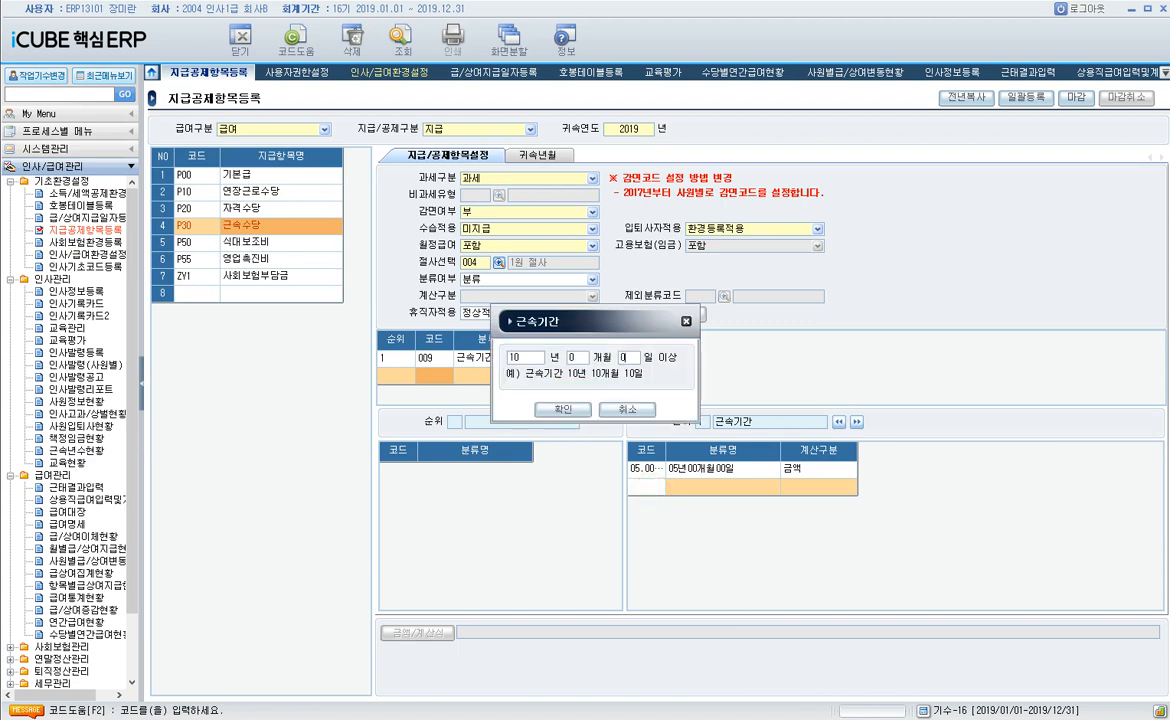
pyautogui.click(572, 407)
pyautogui.click(824, 487)
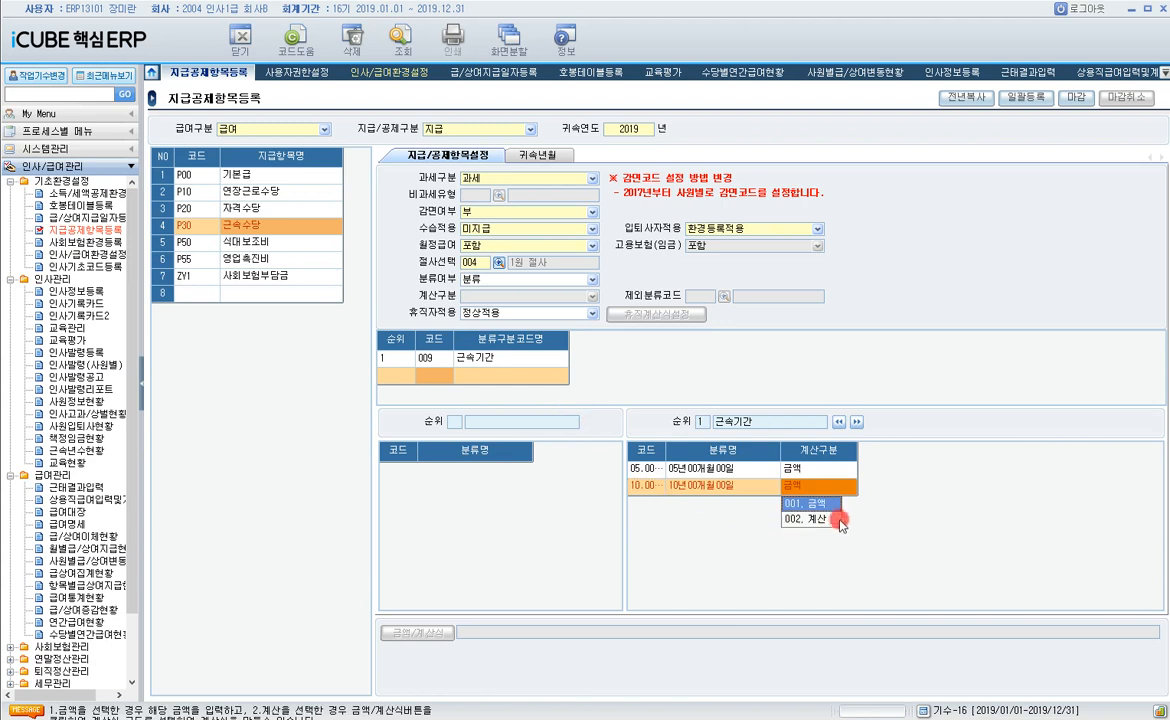
pyautogui.click(827, 501)
pyautogui.write('10')
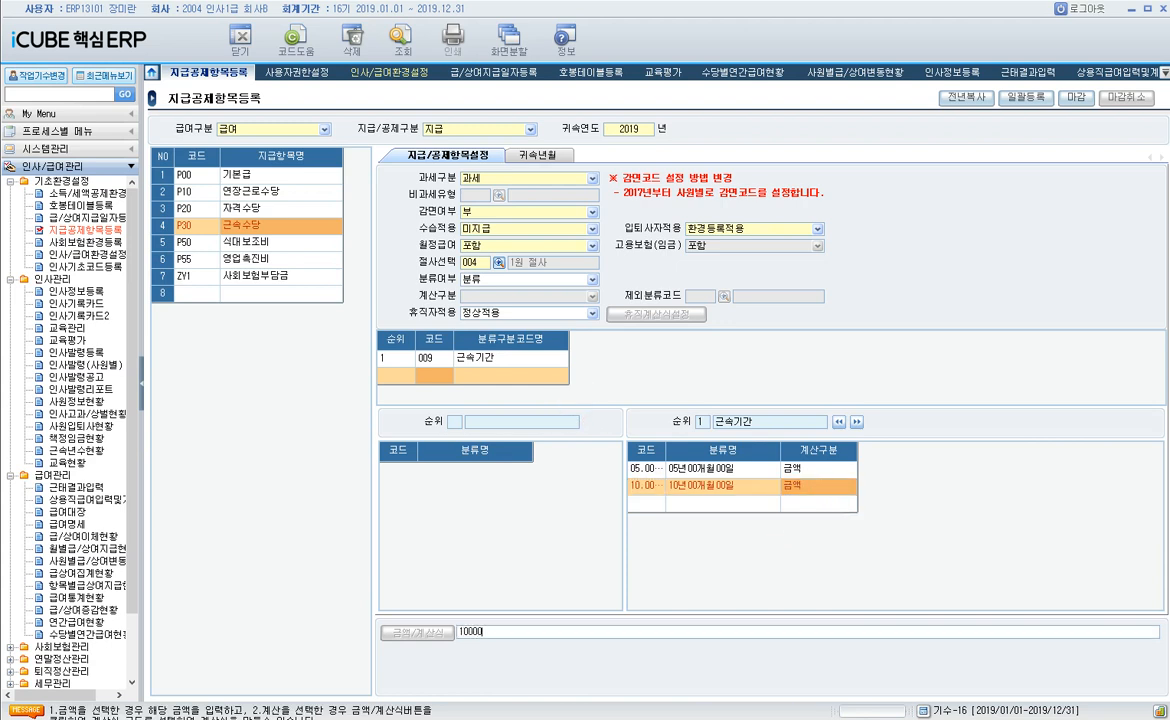
pyautogui.write('000')
pyautogui.press('Return')
# - Add a 15-year tier at 150,000 and verify all three tier amounts
pyautogui.click(645, 502)
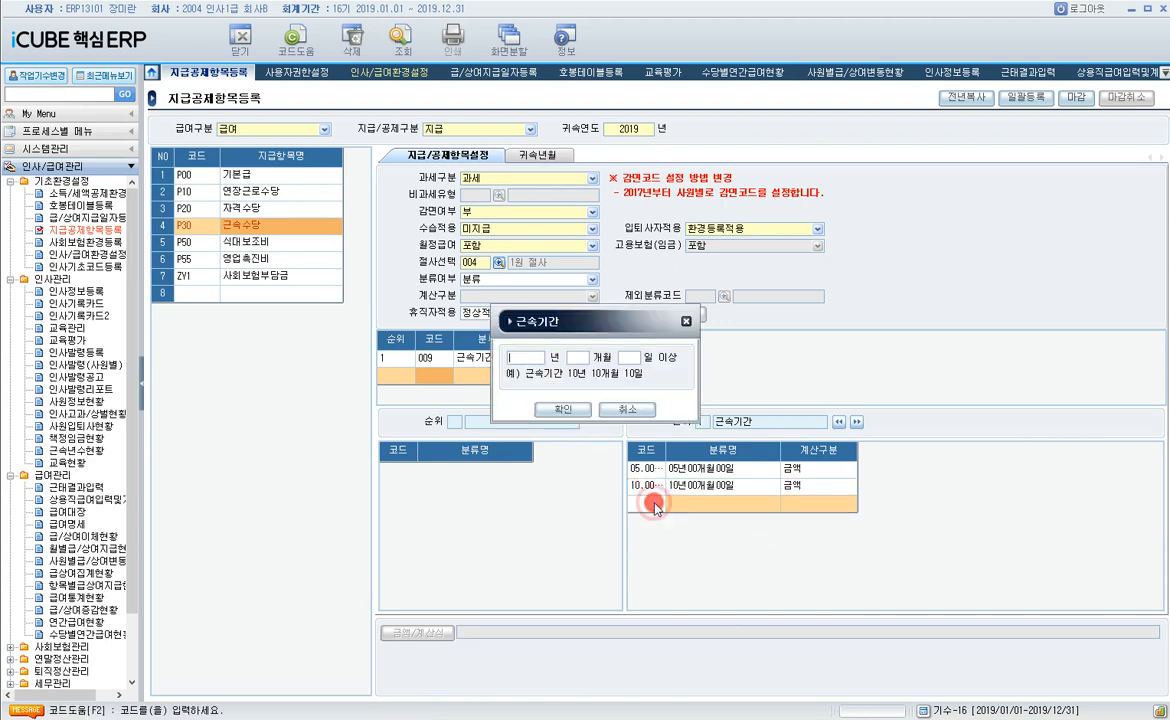
pyautogui.write('15')
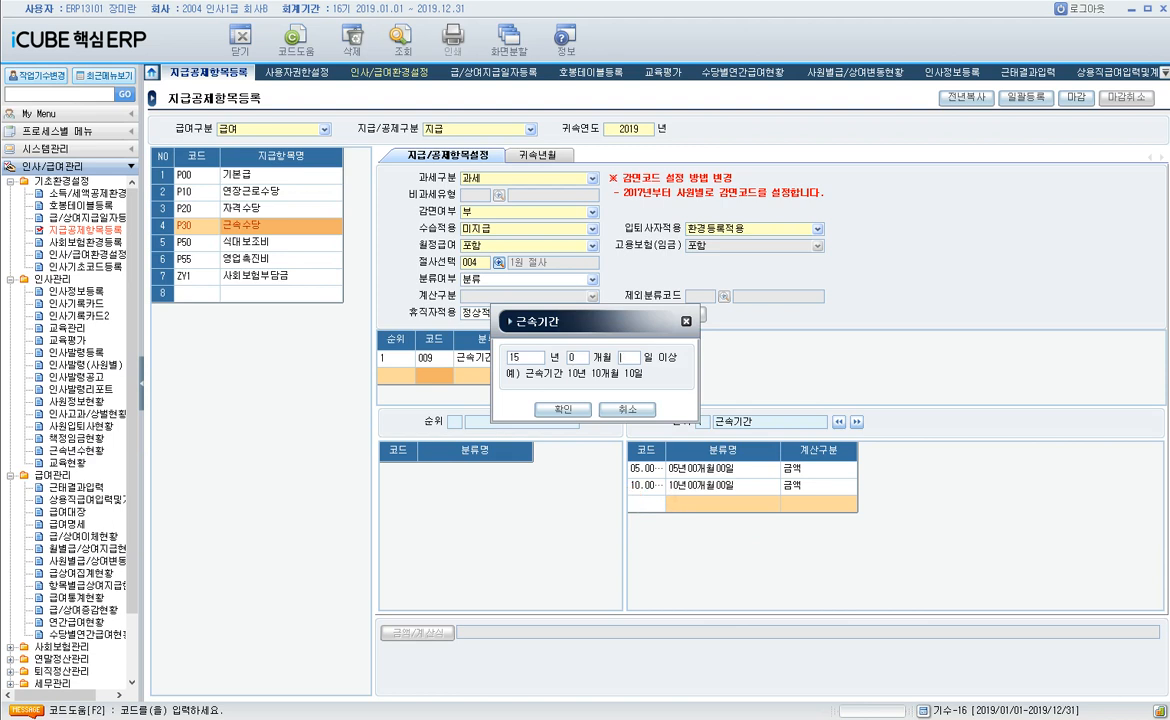
pyautogui.click(565, 409)
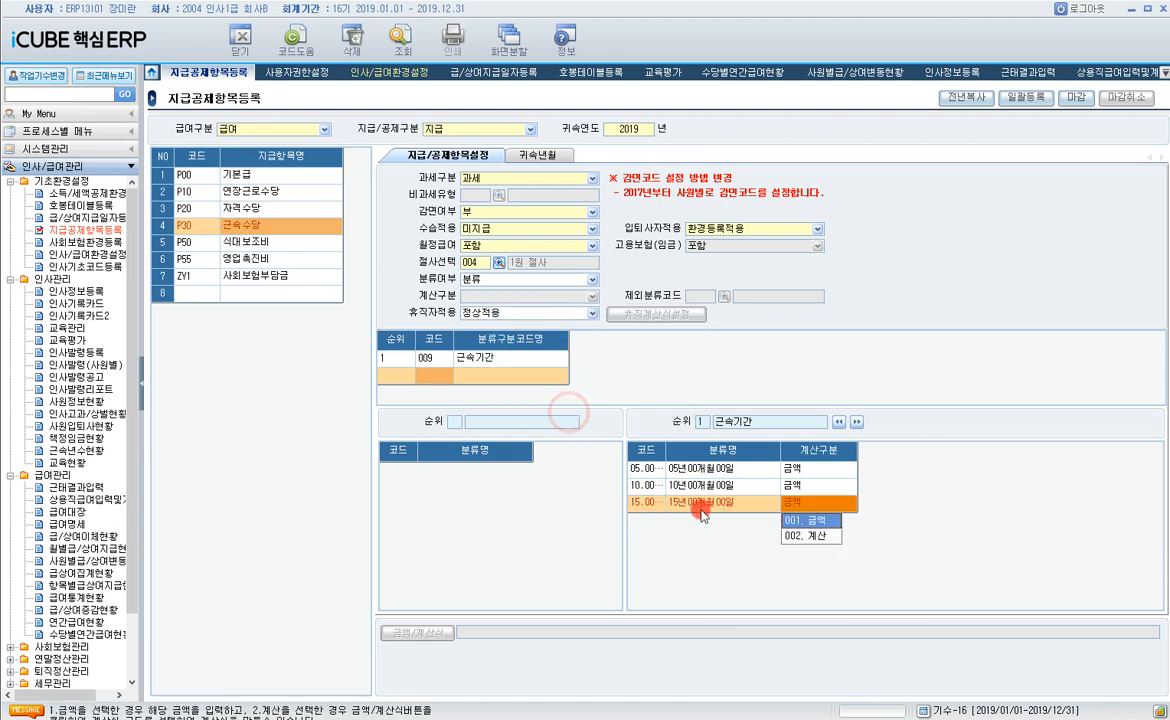
pyautogui.click(807, 525)
pyautogui.write('15')
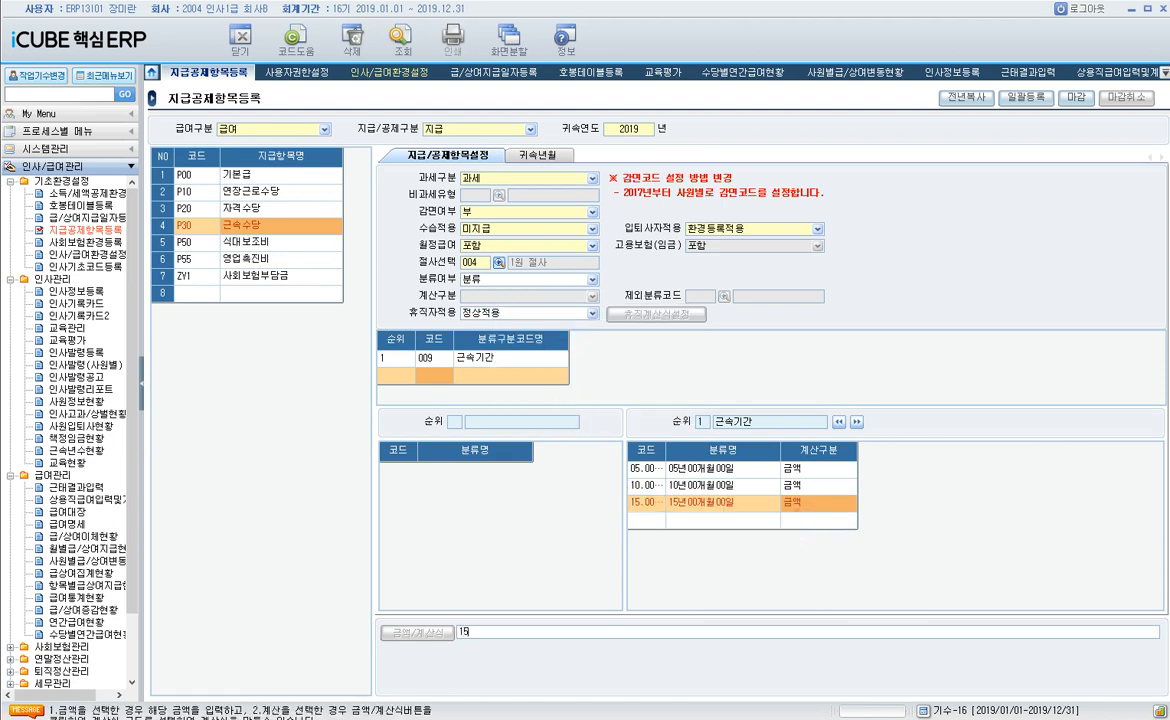
pyautogui.write('000')
pyautogui.click(741, 468)
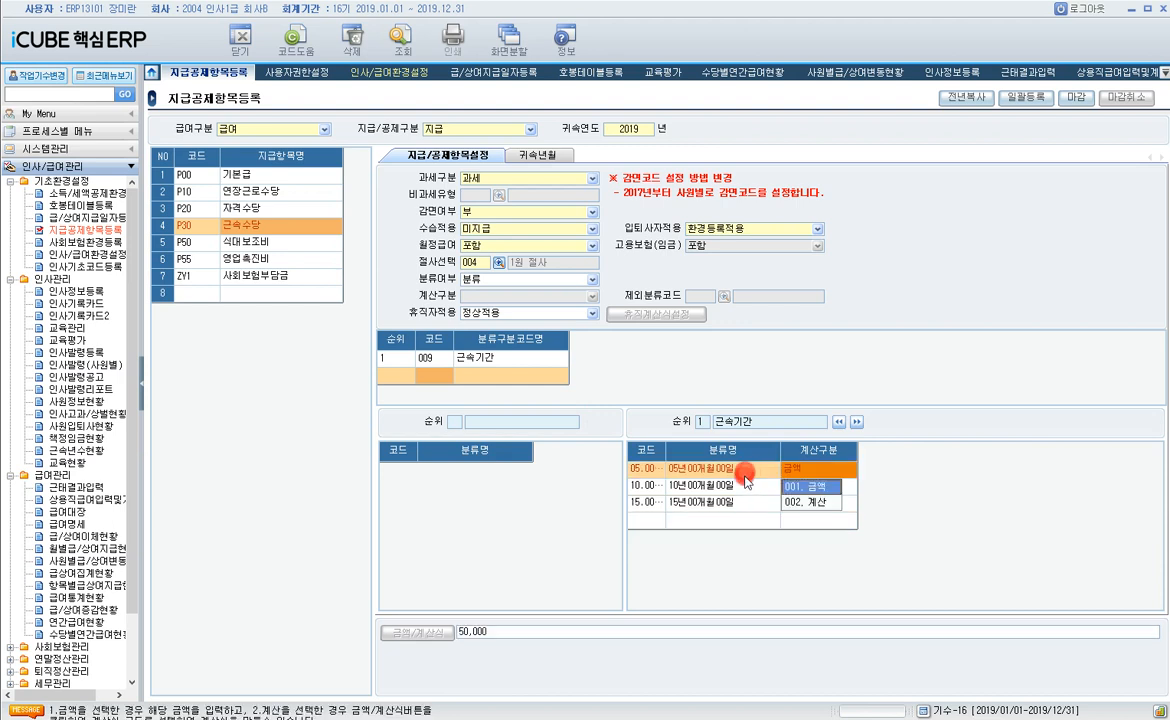
pyautogui.click(741, 485)
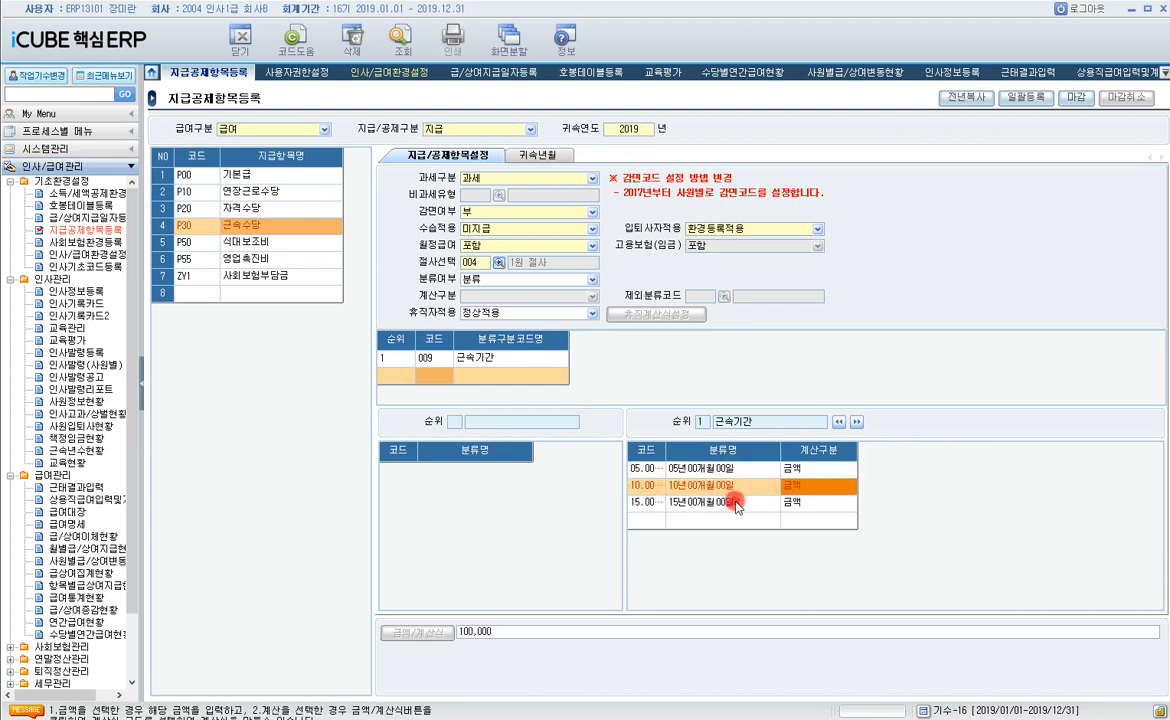
pyautogui.click(740, 503)
pyautogui.press('Return')
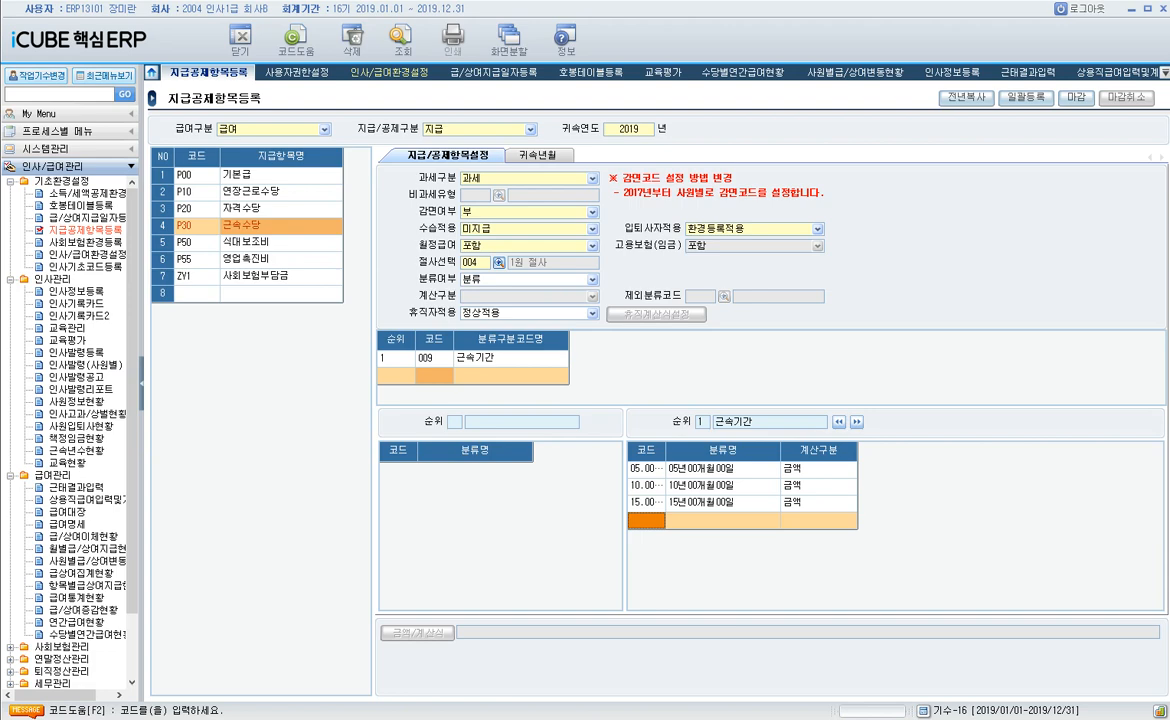
# - Load the 상용직급여입력및계산 employees for the 2019/07/31 pay date
pyautogui.click(80, 497)
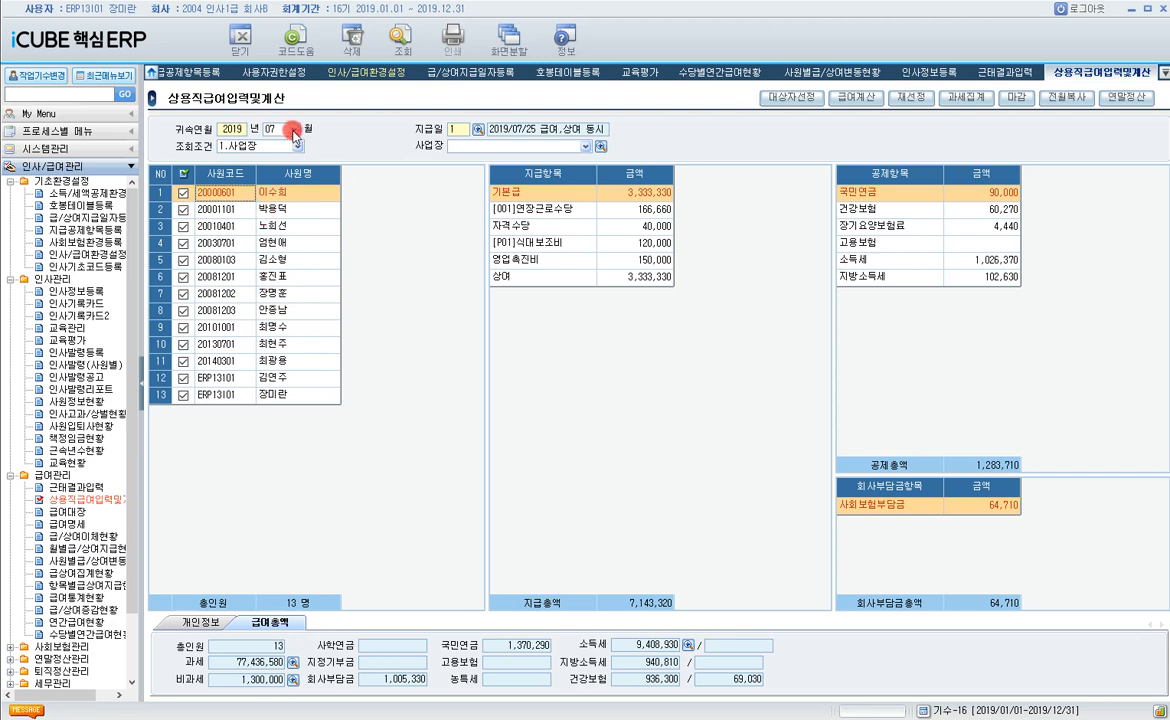
pyautogui.click(479, 130)
pyautogui.click(477, 129)
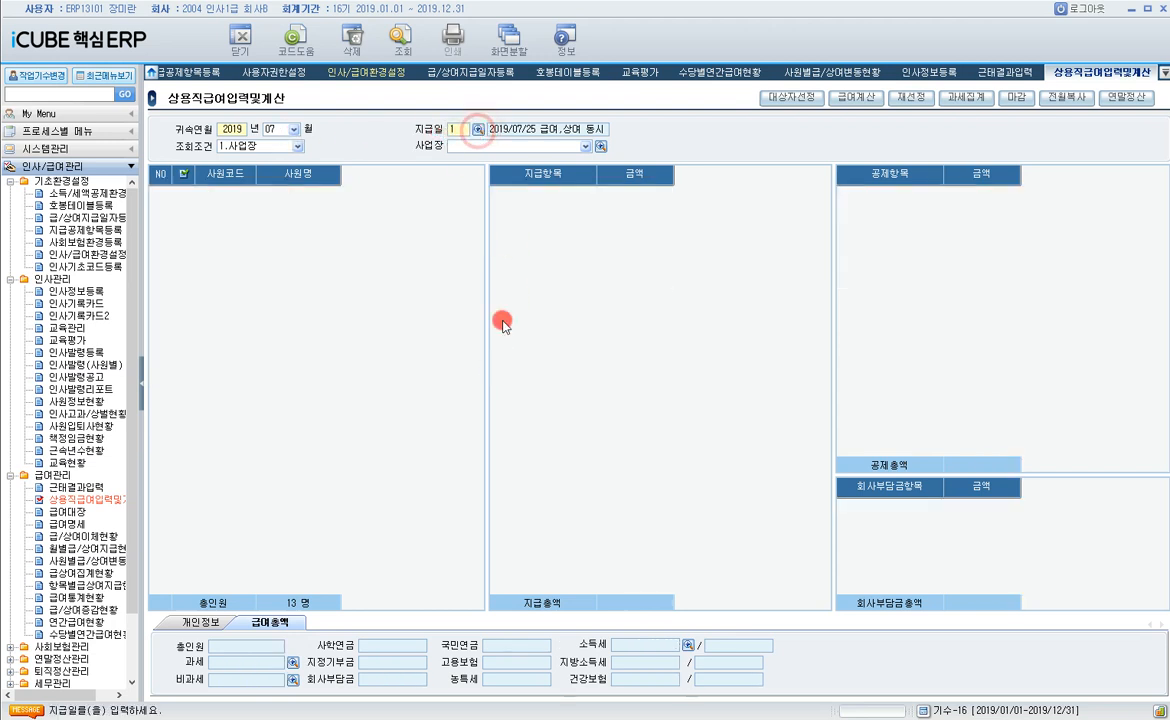
pyautogui.doubleClick(505, 313)
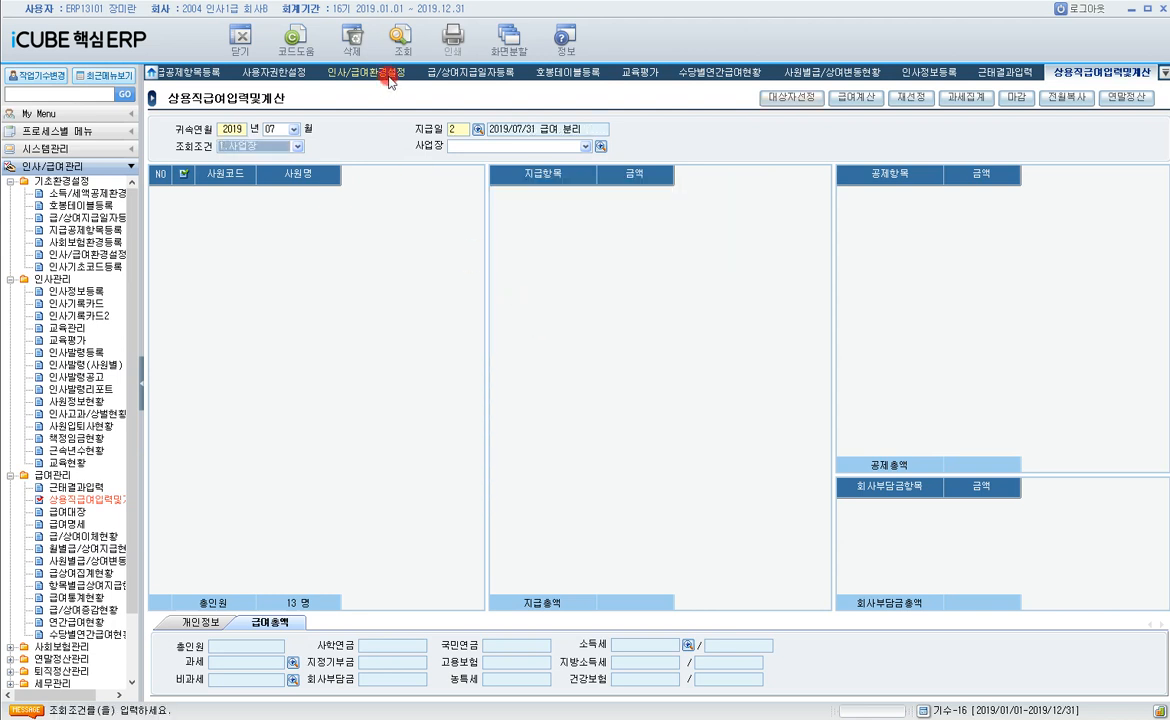
pyautogui.click(402, 40)
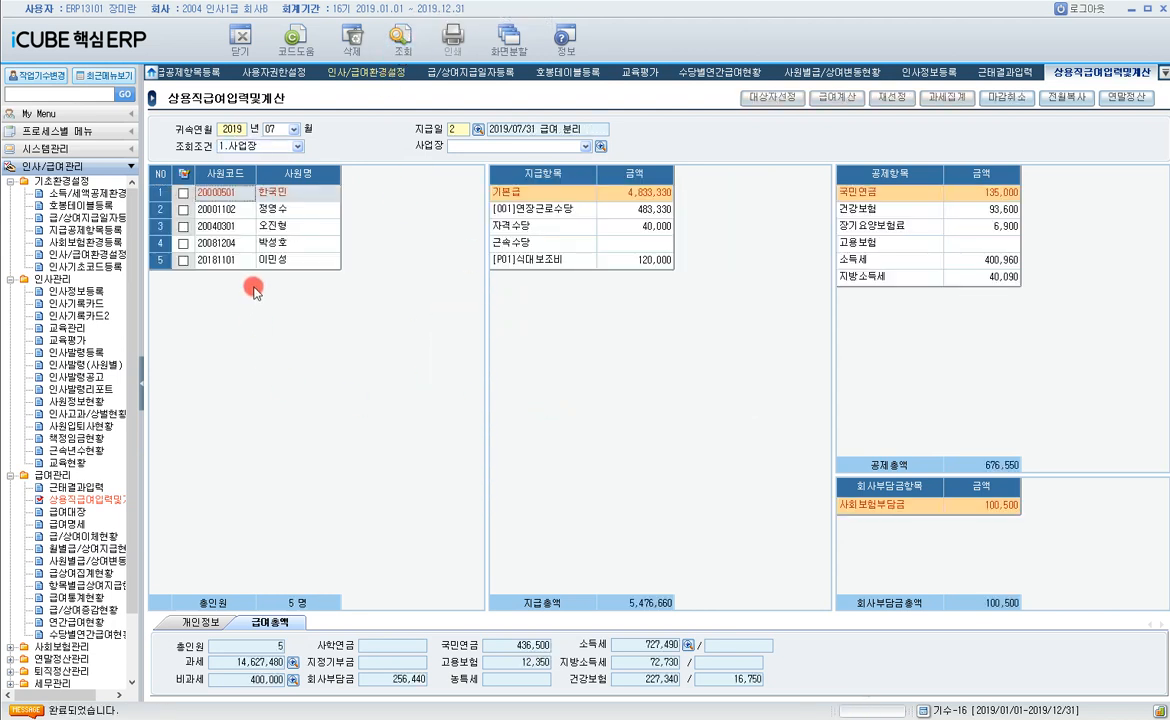
# - Recalculate the fourth employee's pay, showing 근속수당 100,000 and a 2,551,660 total
pyautogui.click(183, 243)
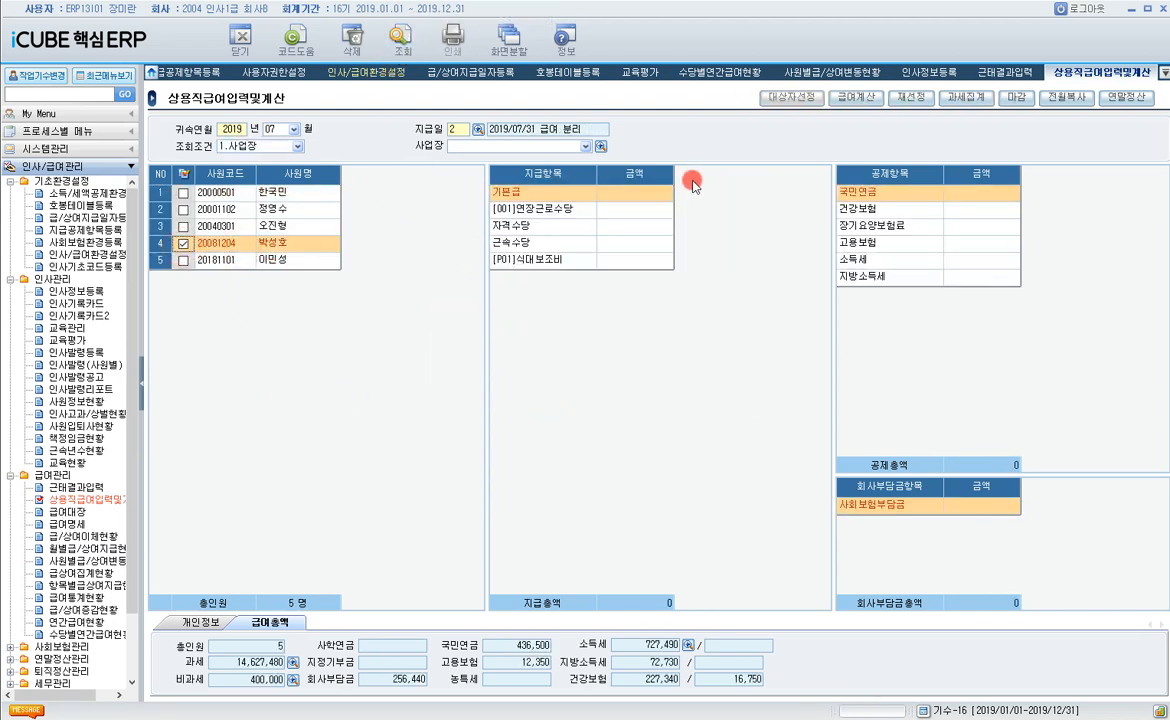
pyautogui.click(846, 99)
pyautogui.click(540, 490)
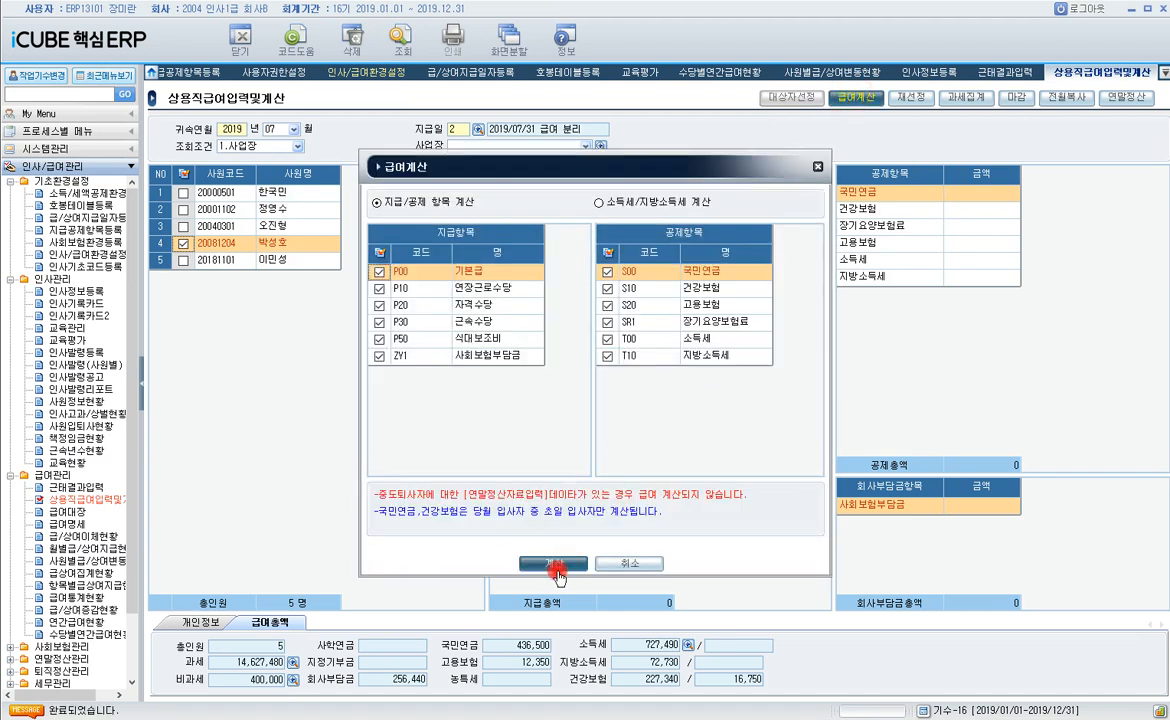
pyautogui.click(540, 480)
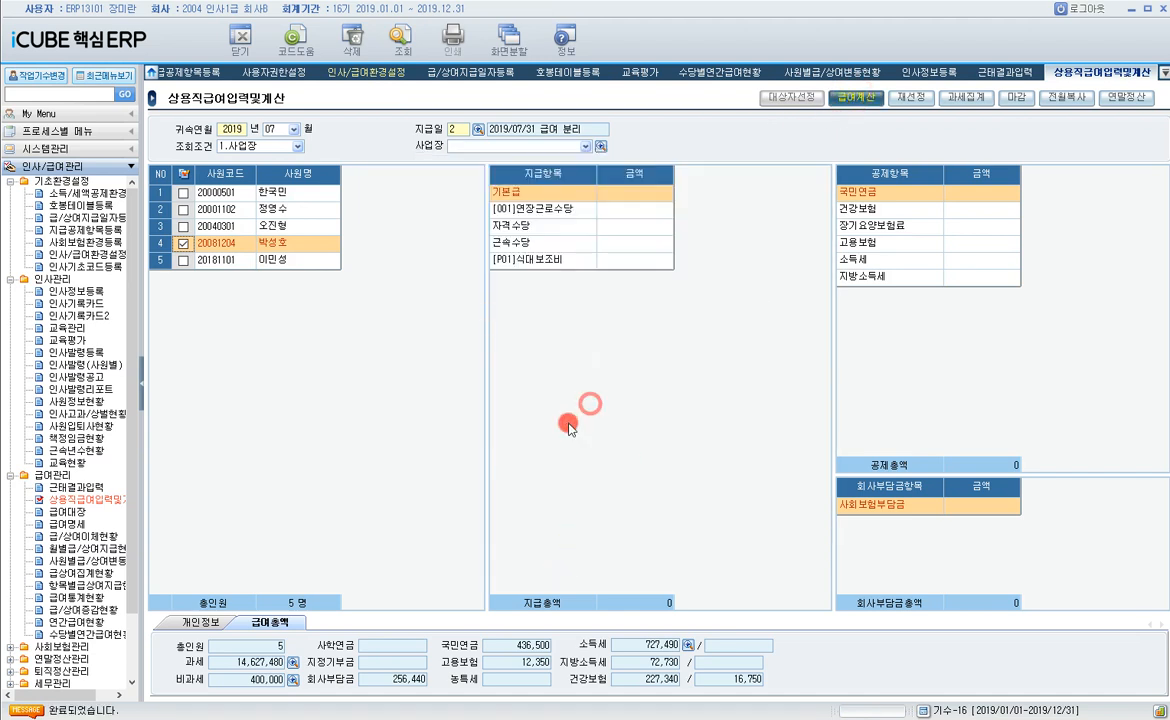
pyautogui.click(203, 622)
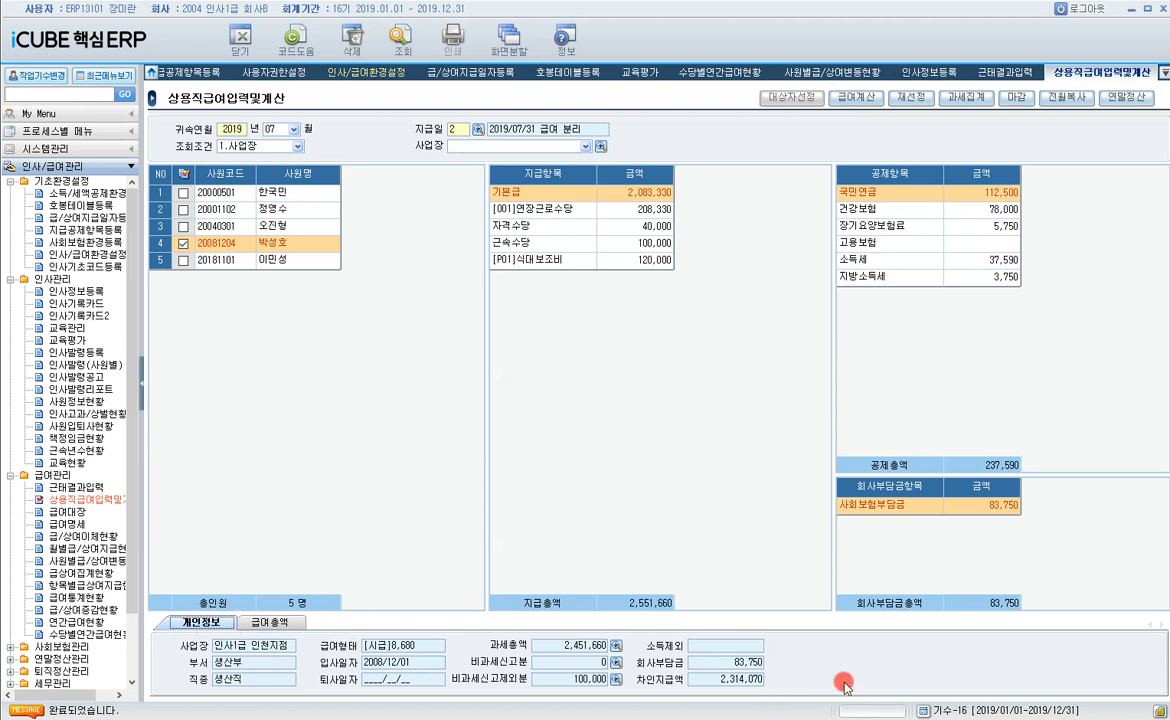
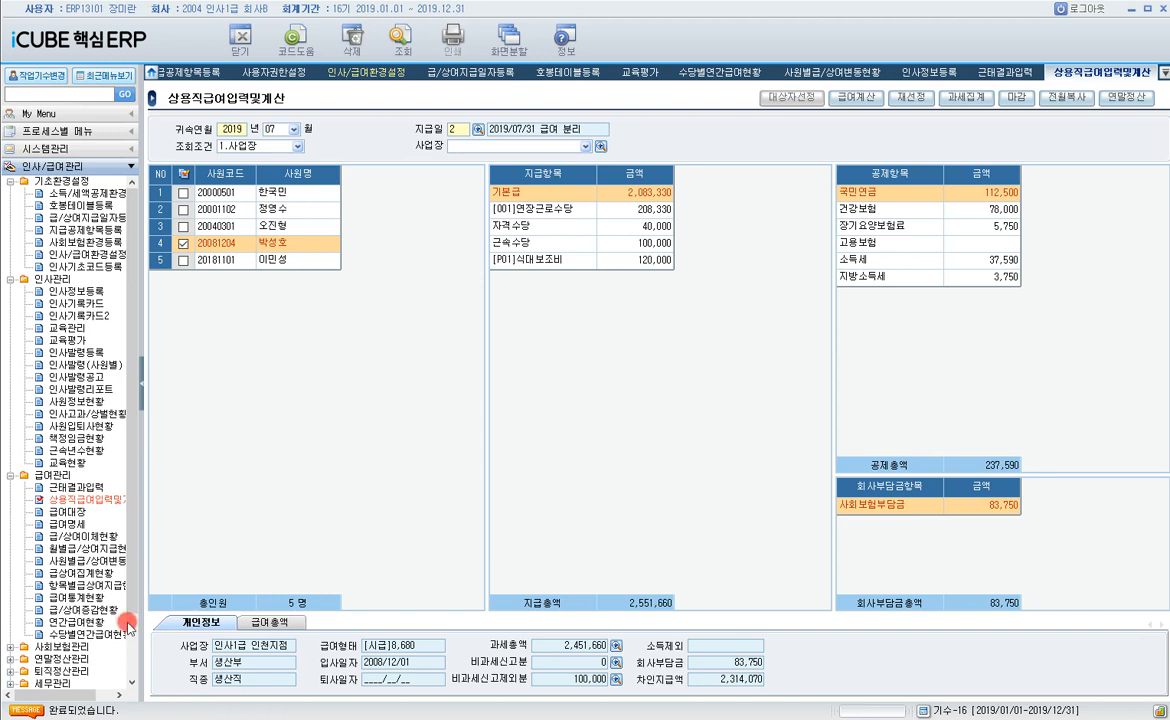
# - In 일용직사원등록, set the third day worker's 생산직비과세적용 to 함 and save
pyautogui.scroll(-2, 110, 525)
pyautogui.click(75, 647)
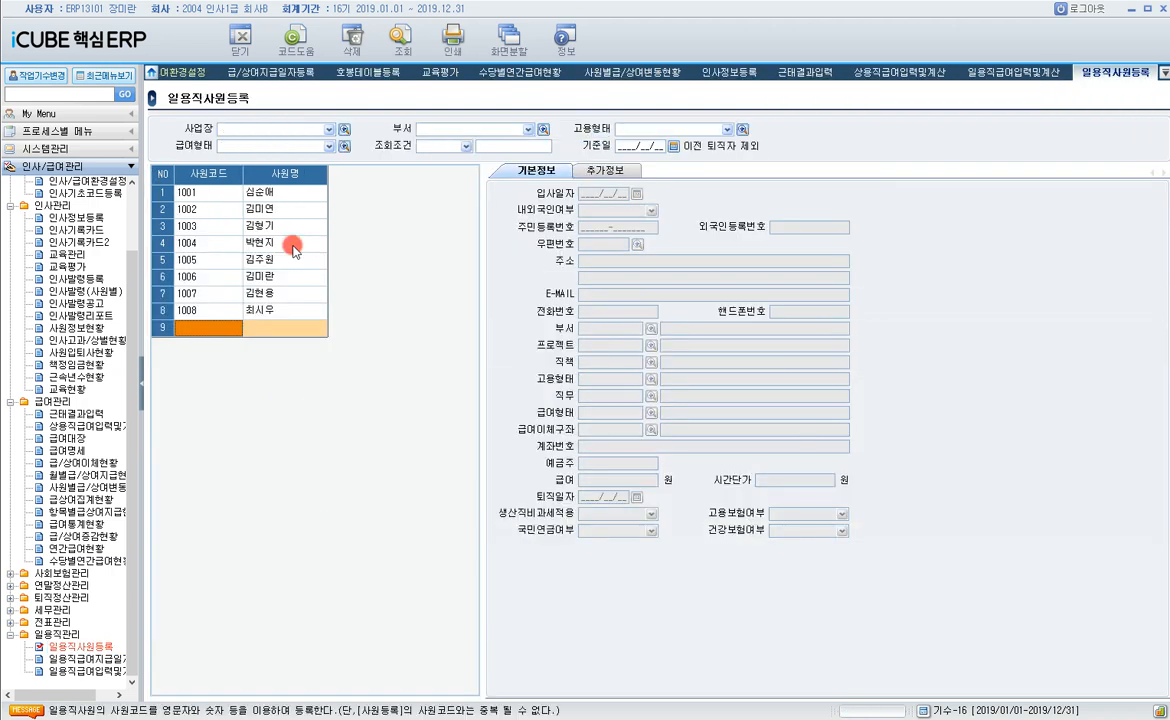
pyautogui.click(271, 232)
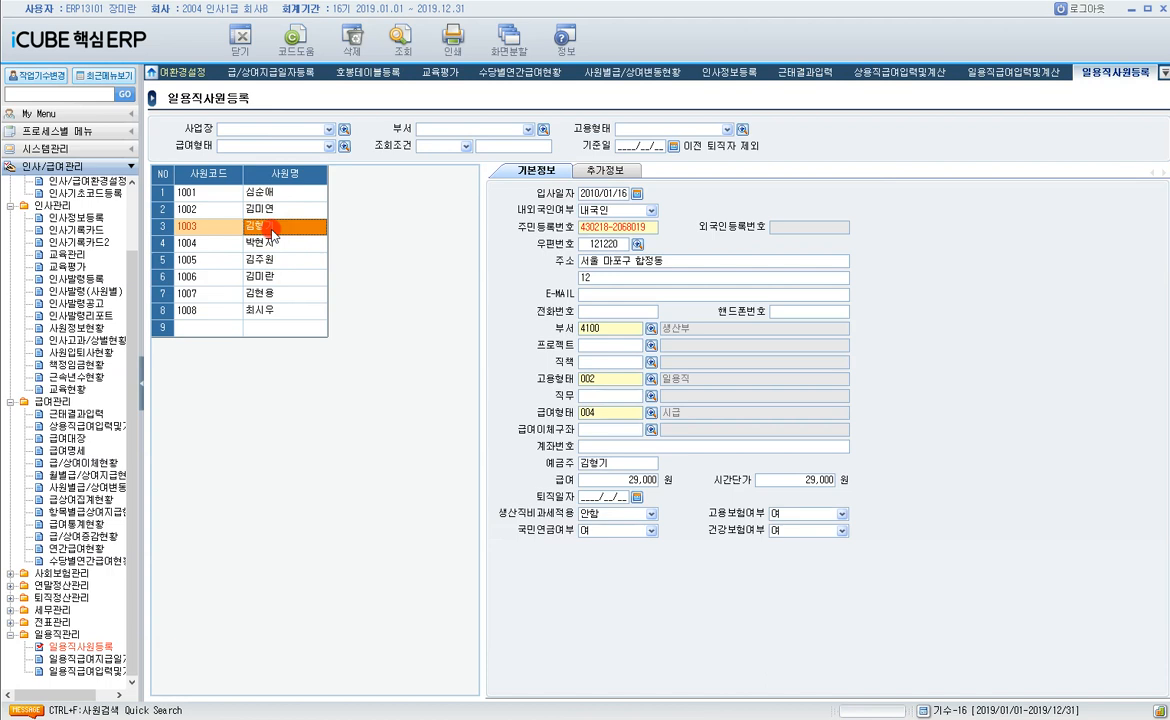
pyautogui.click(614, 513)
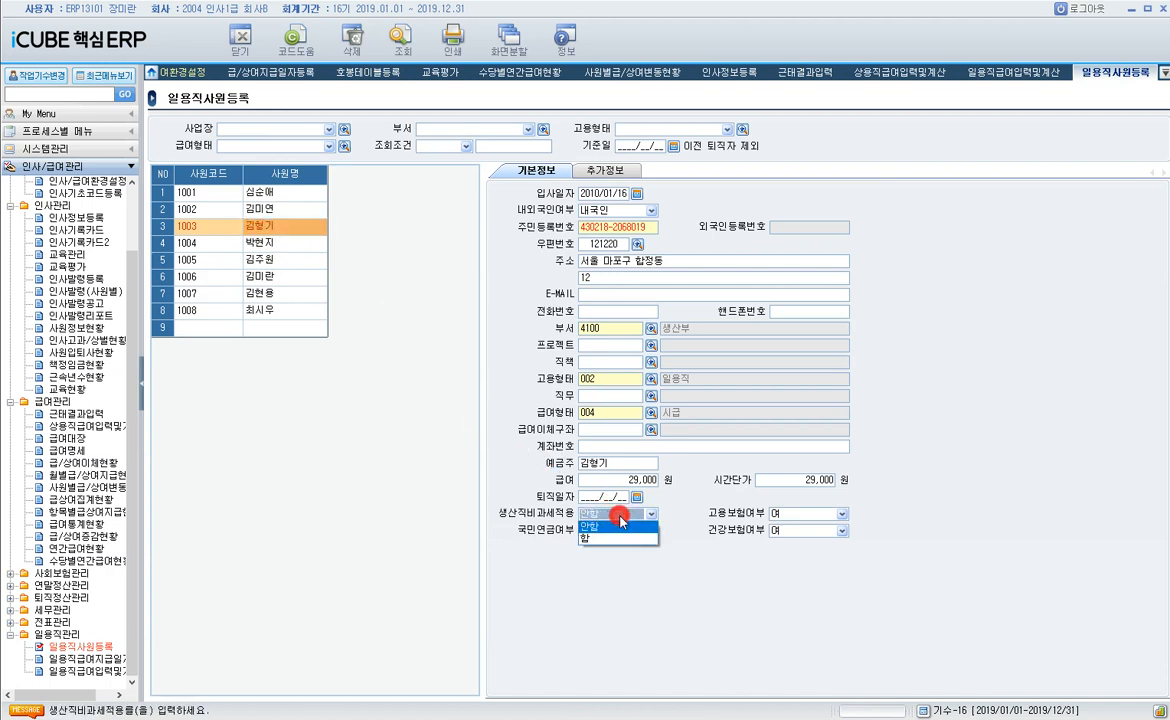
pyautogui.click(612, 535)
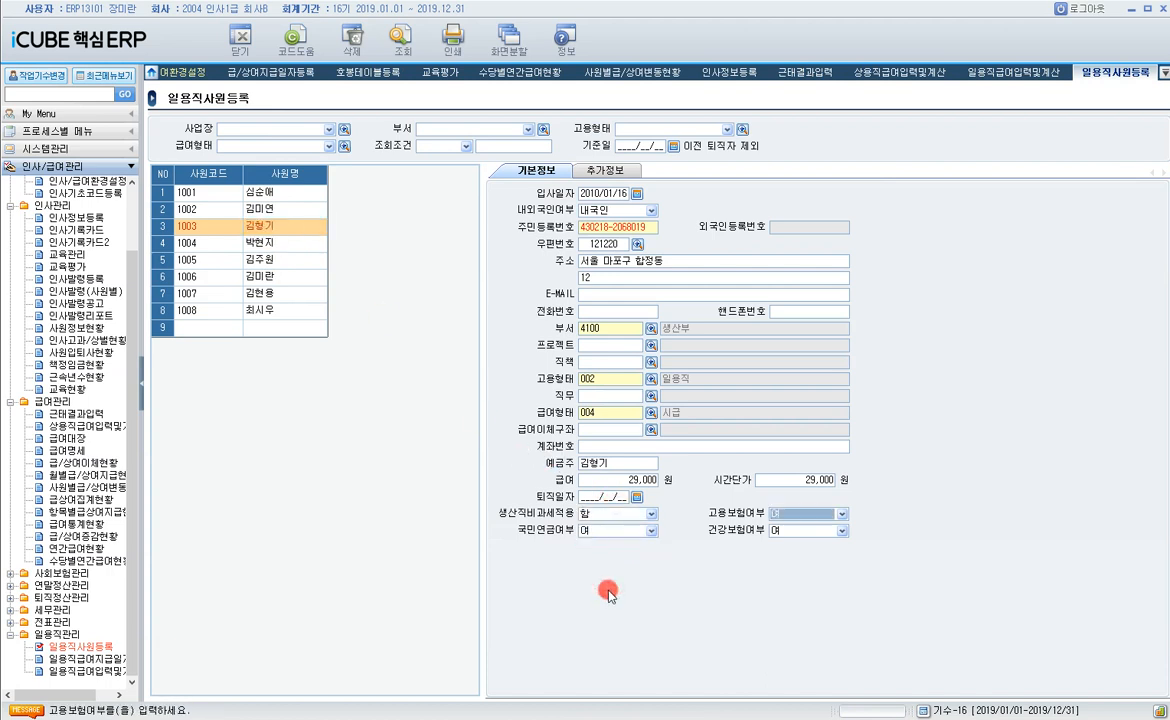
pyautogui.click(609, 591)
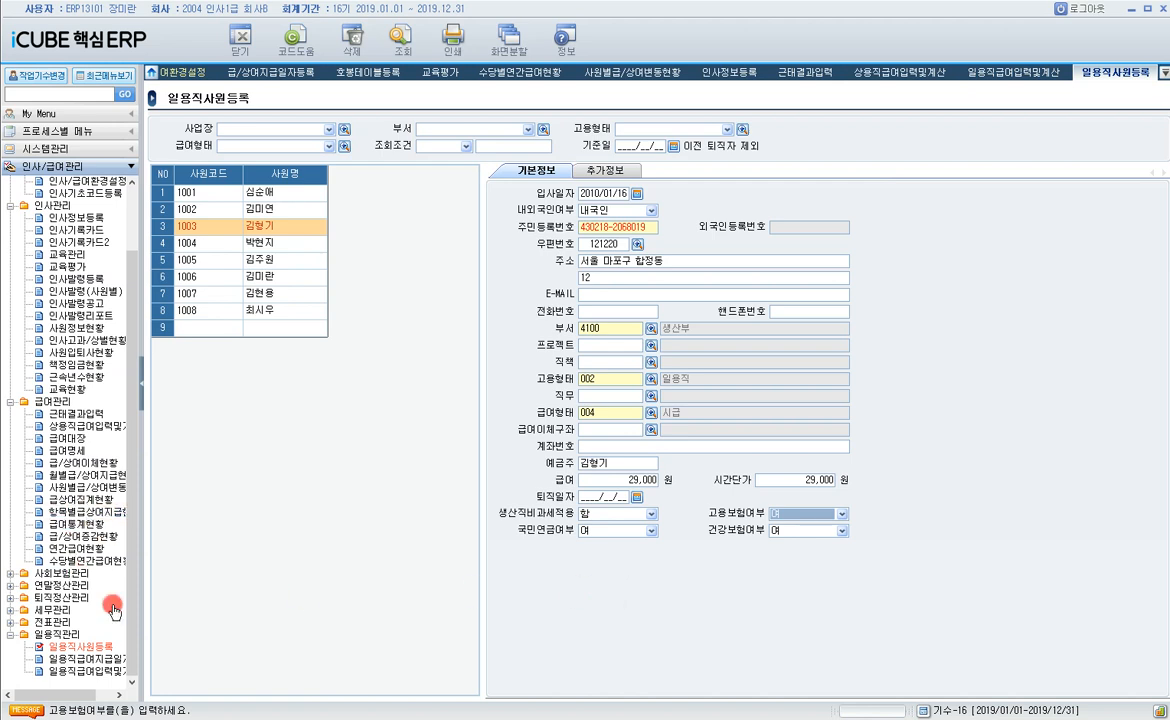
pyautogui.click(80, 671)
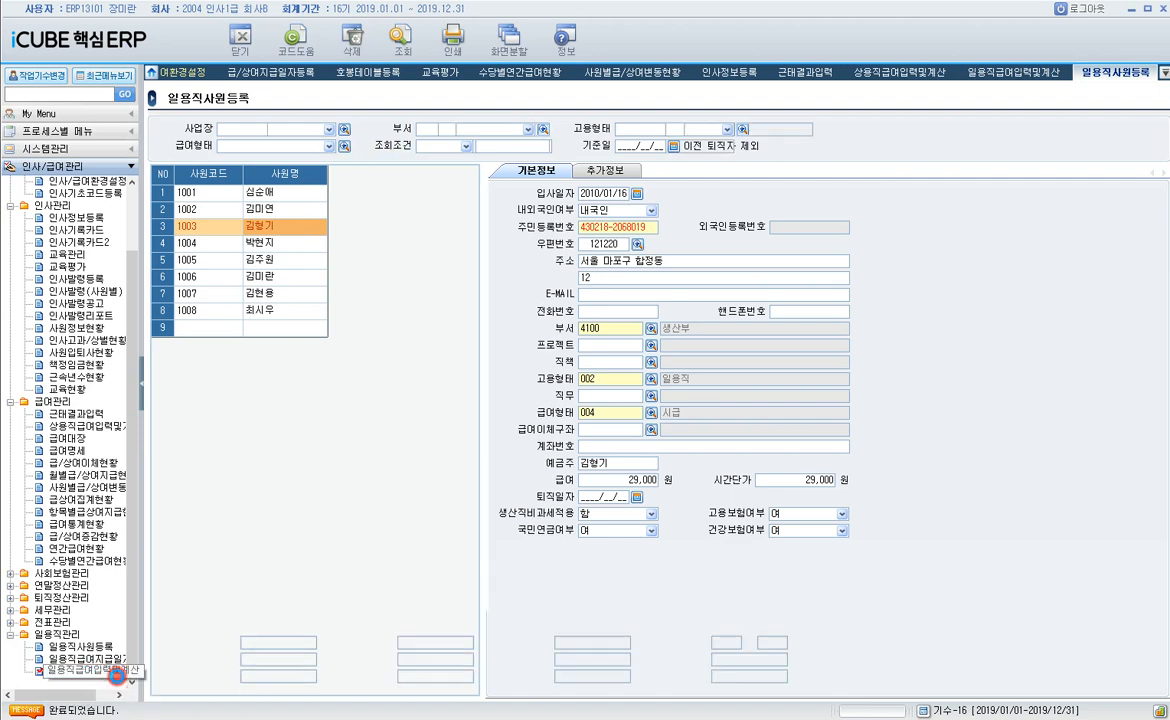
# - Open 일용직급여입력및계산 and load the July 2019 workers for pay date 2
pyautogui.doubleClick(116, 676)
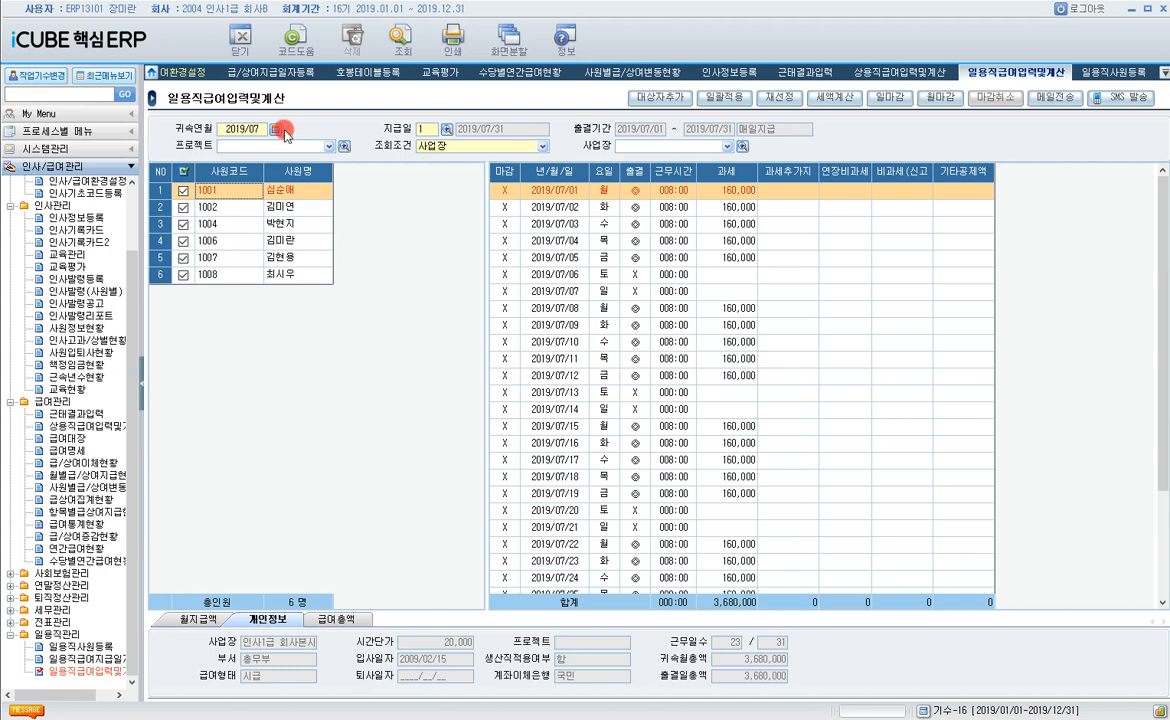
pyautogui.click(446, 130)
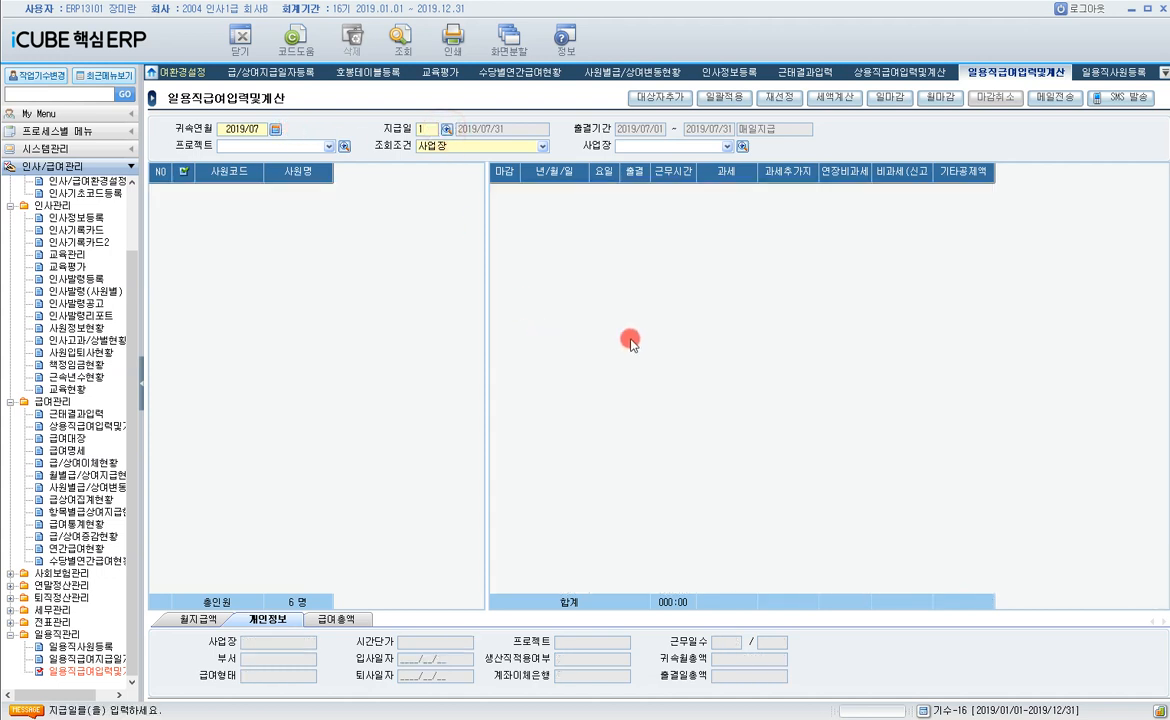
pyautogui.click(446, 130)
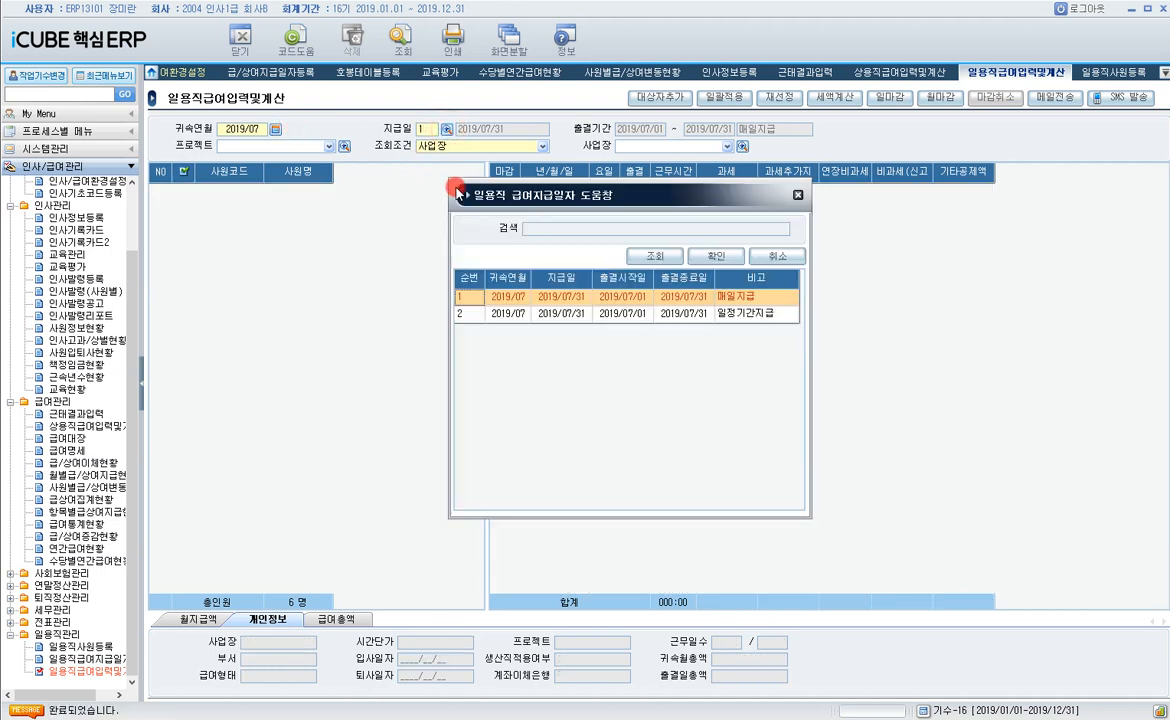
pyautogui.doubleClick(630, 305)
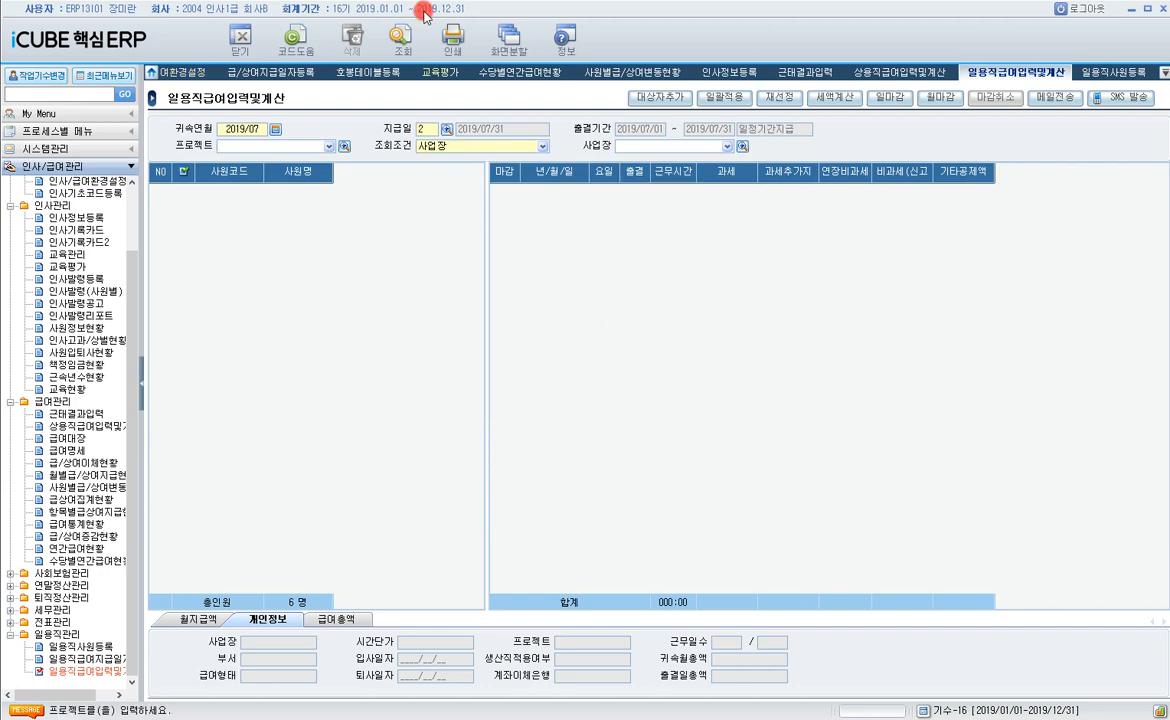
pyautogui.click(402, 35)
# - Batch-apply 10-hour weekdays and 8,000 non-taxable to both workers, then review the 급여총액 totals
pyautogui.click(183, 192)
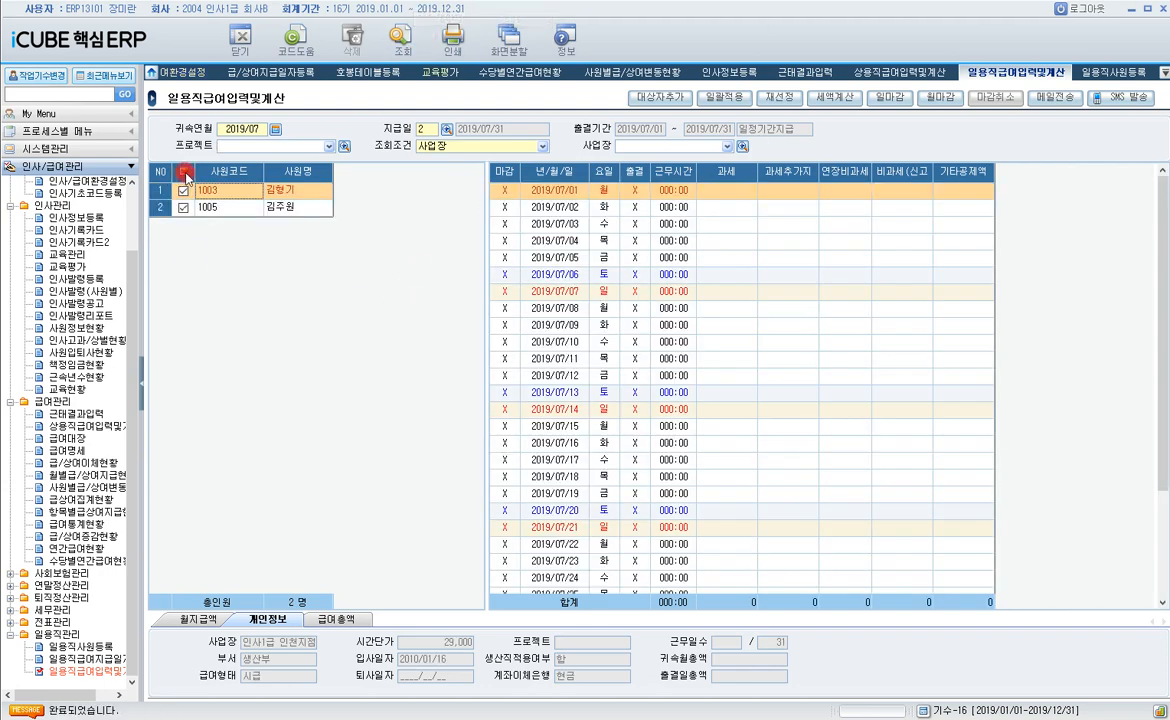
pyautogui.click(183, 172)
pyautogui.click(695, 97)
pyautogui.write('010:00')
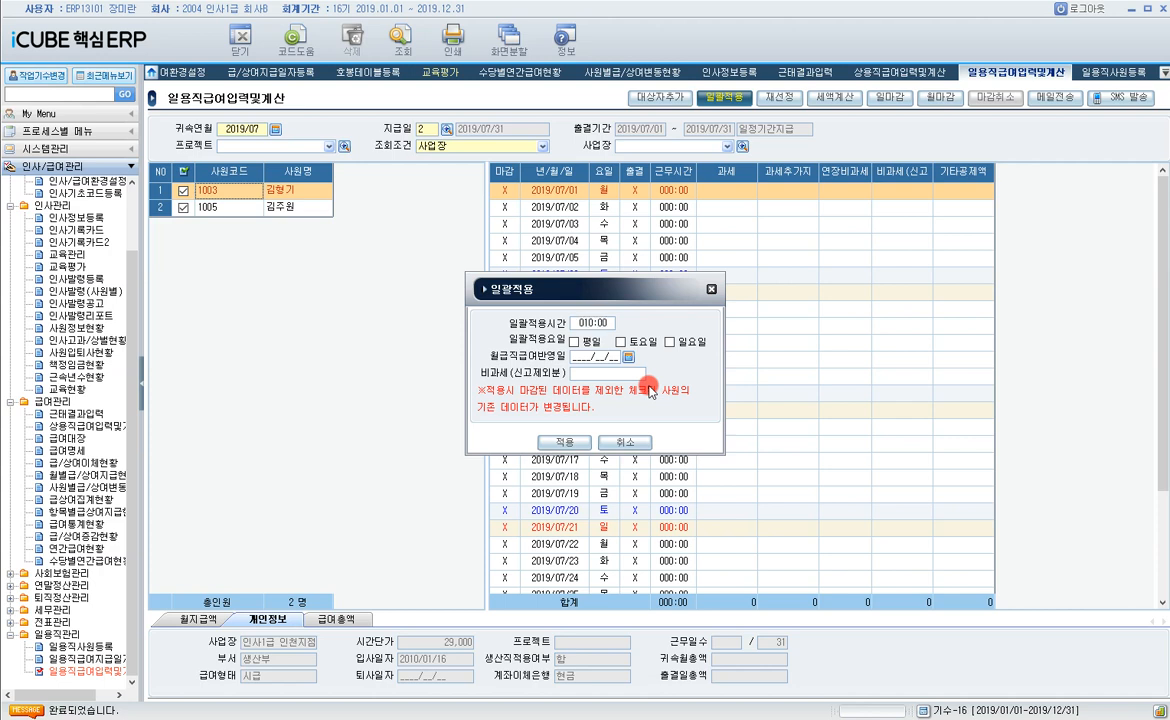
pyautogui.click(575, 341)
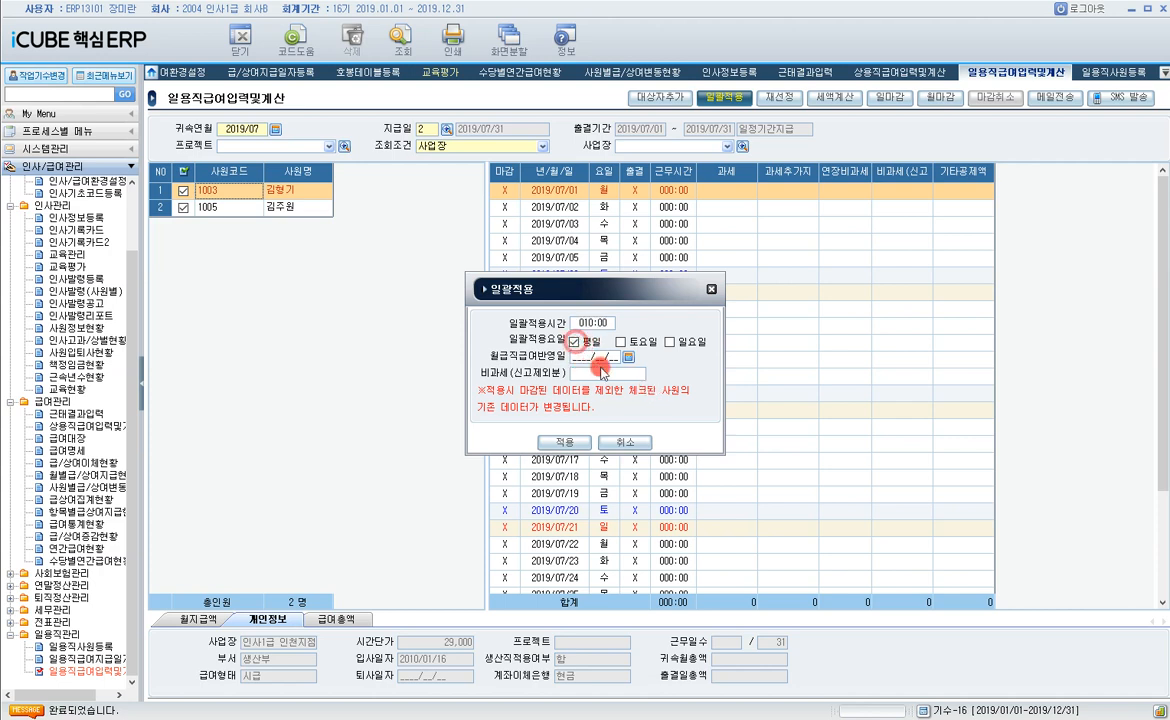
pyautogui.click(603, 372)
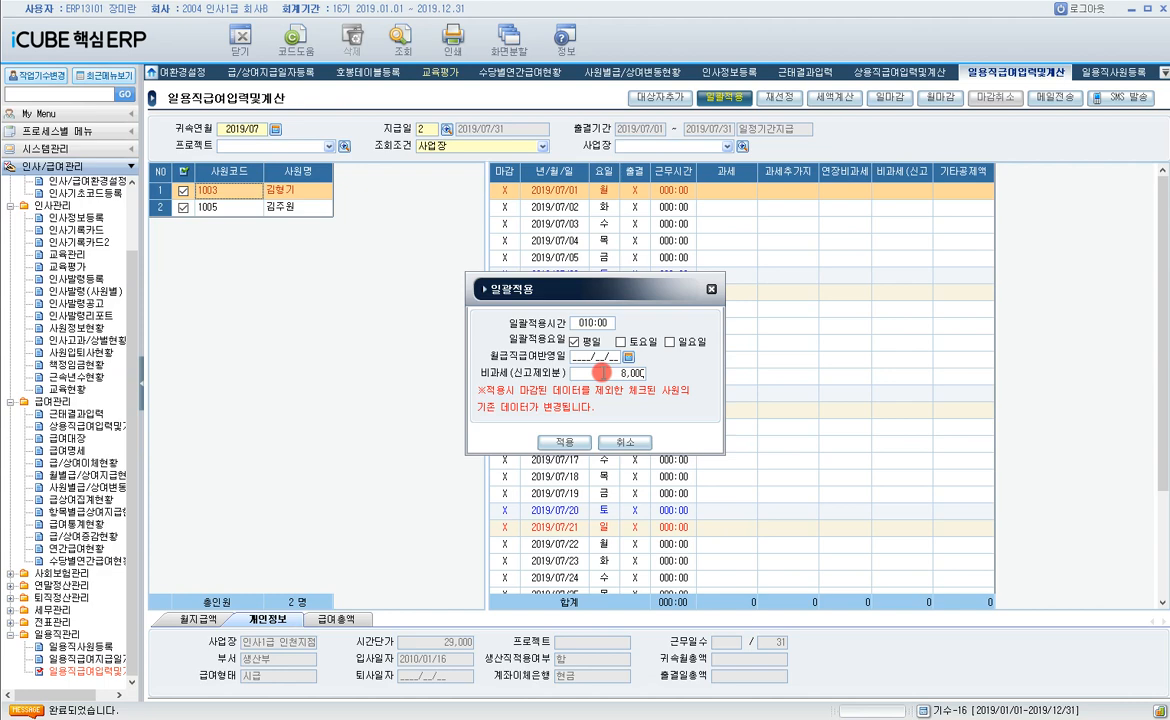
pyautogui.click(560, 442)
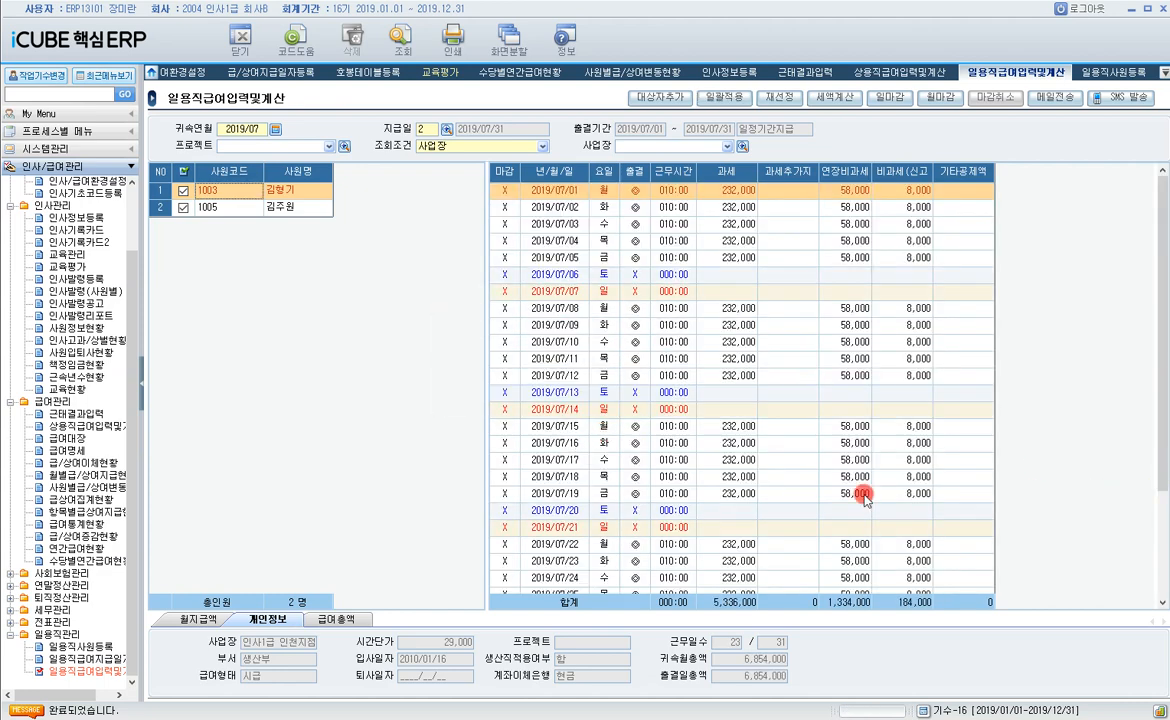
pyautogui.click(336, 620)
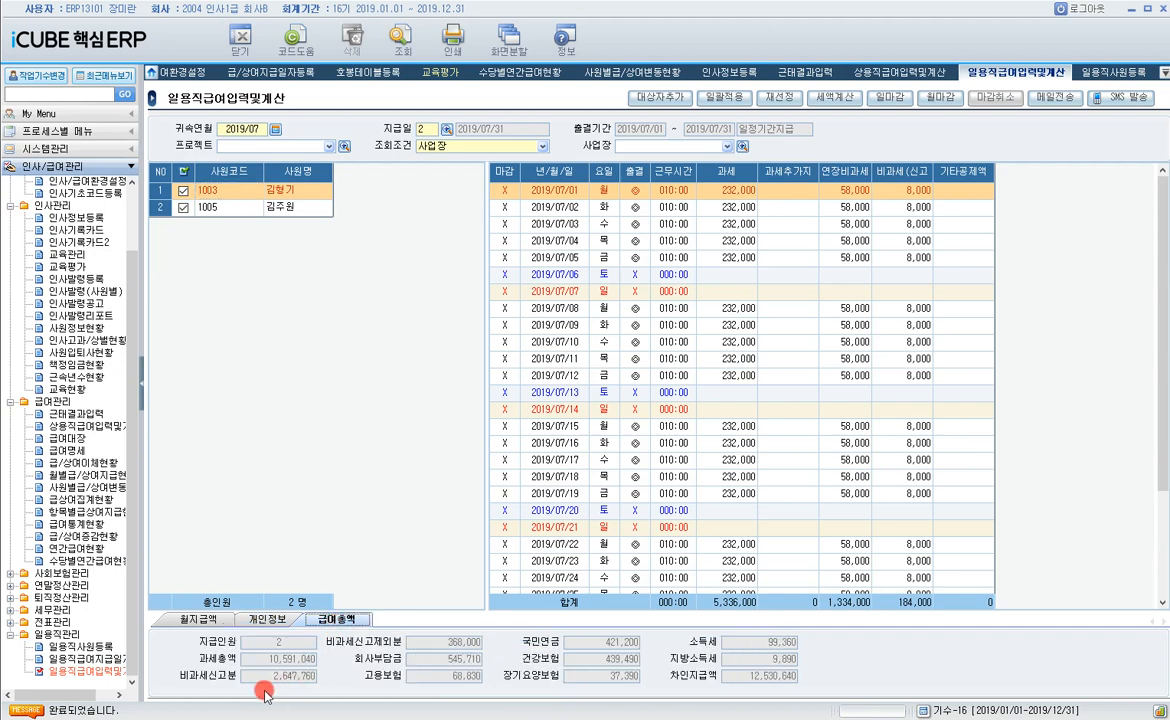
pyautogui.click(332, 678)
# - Open 퇴직기준설정 and cancel its closing (마감취소) so the settings can be edited
pyautogui.moveTo(145, 470); pyautogui.dragTo(166, 470)
pyautogui.click(12, 609)
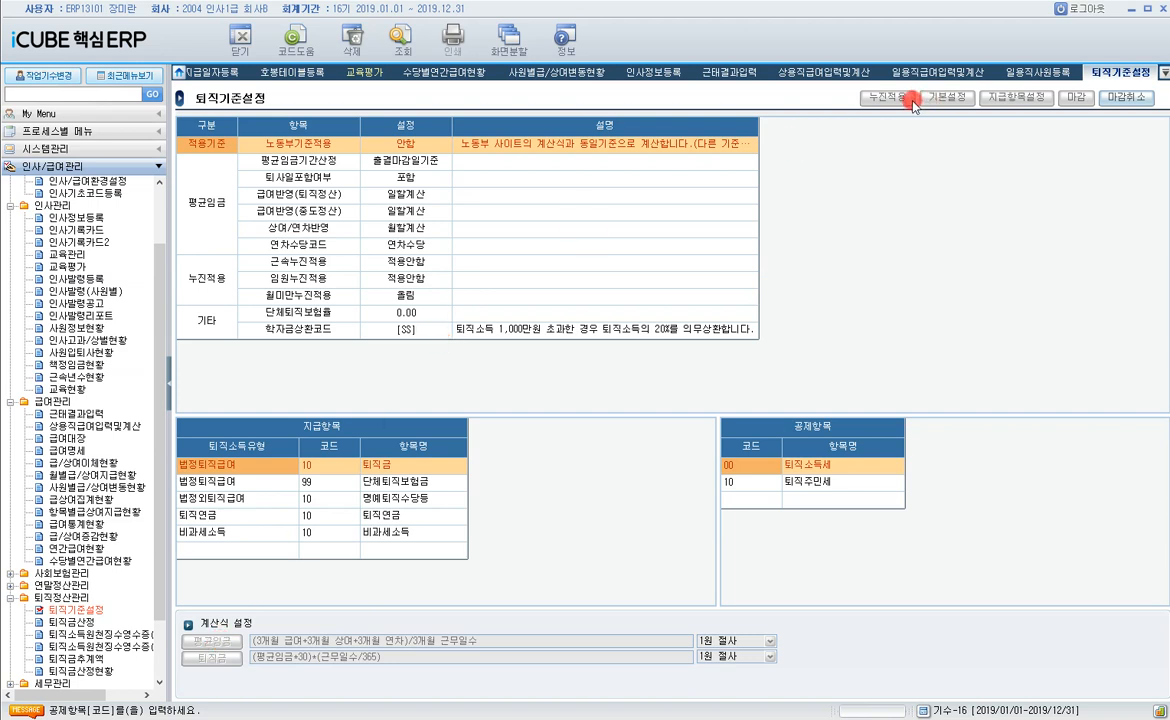
pyautogui.click(1123, 100)
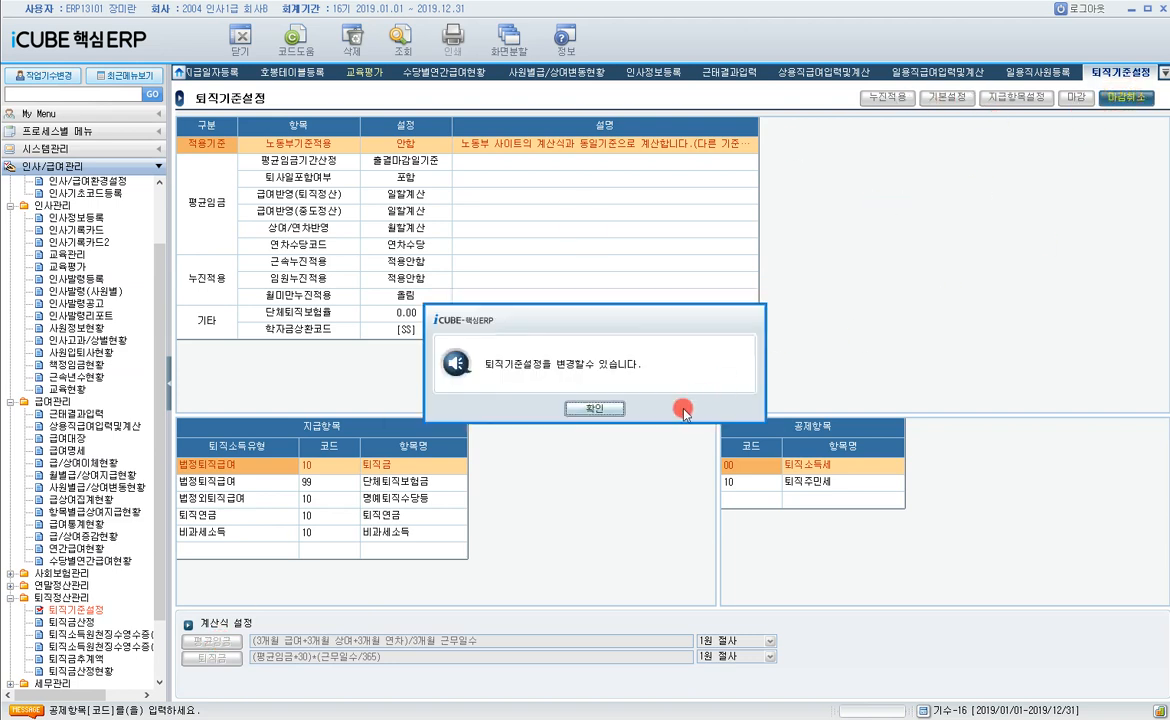
pyautogui.click(597, 478)
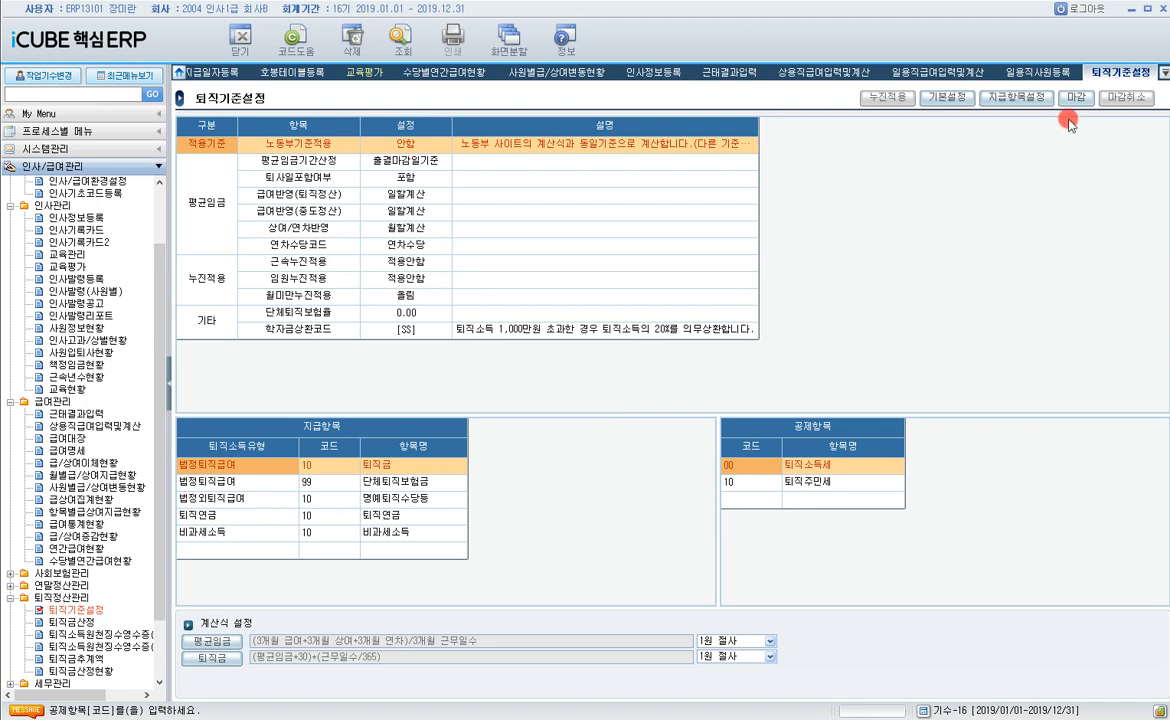
# - In 기본설정, choose 월평균 임금 for average wage and 월 할 for severance, and confirm
pyautogui.click(963, 100)
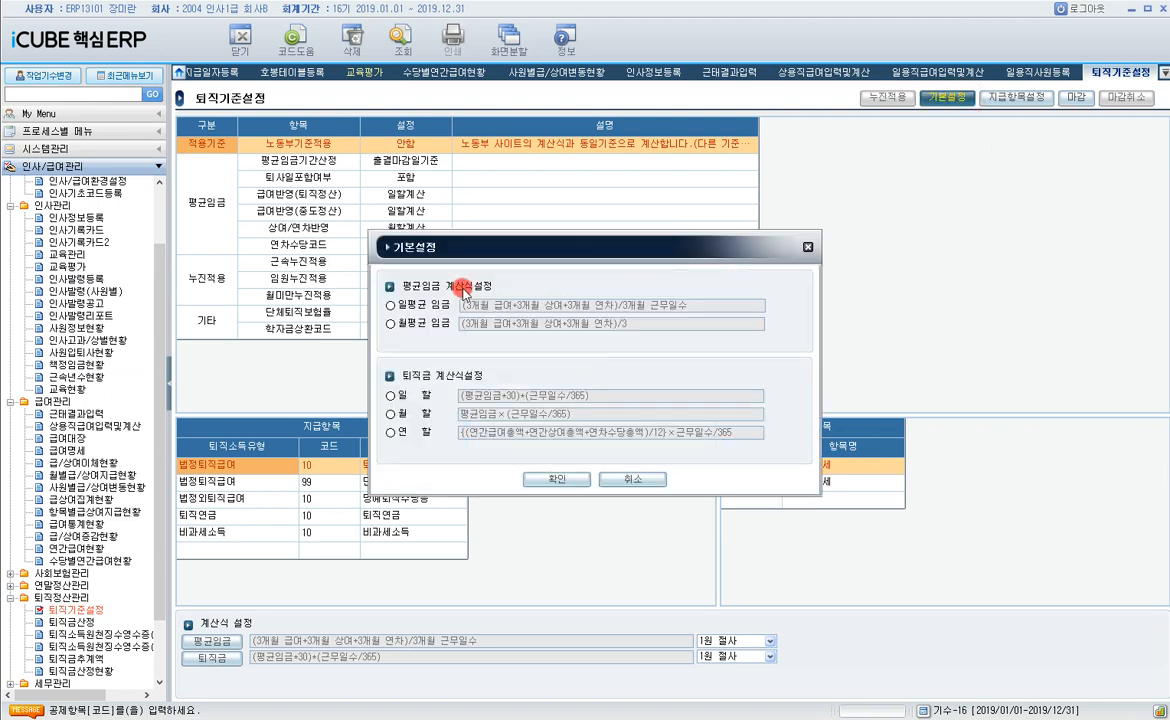
pyautogui.click(410, 328)
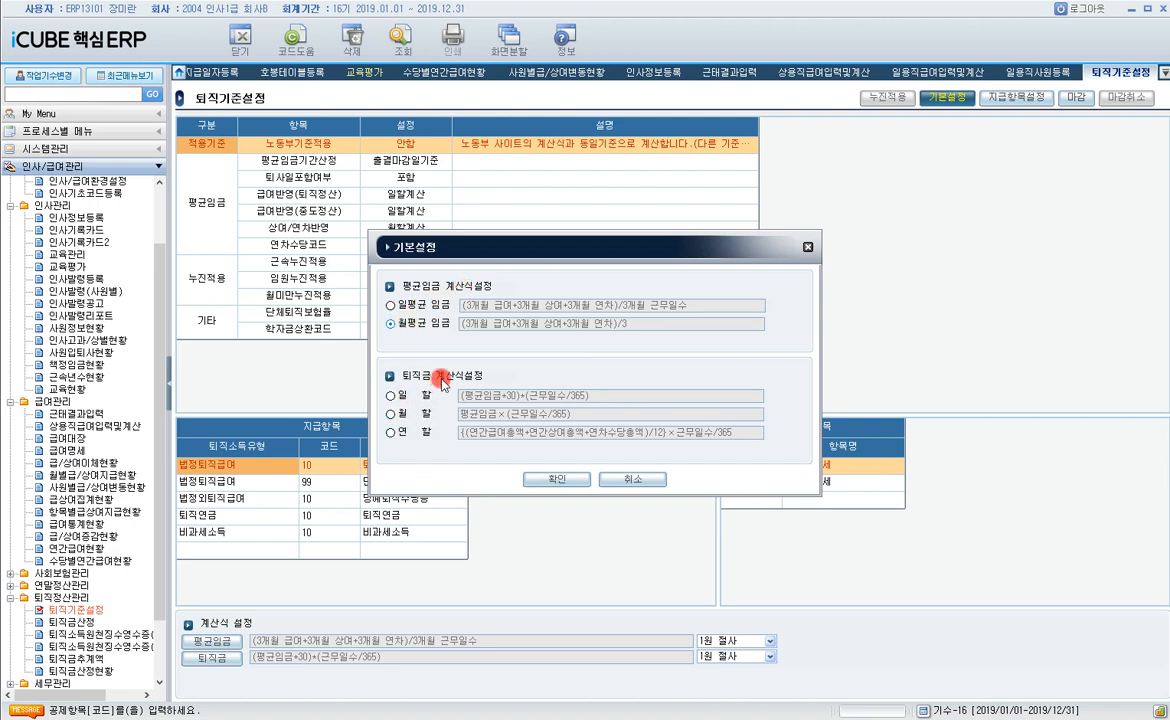
pyautogui.click(391, 413)
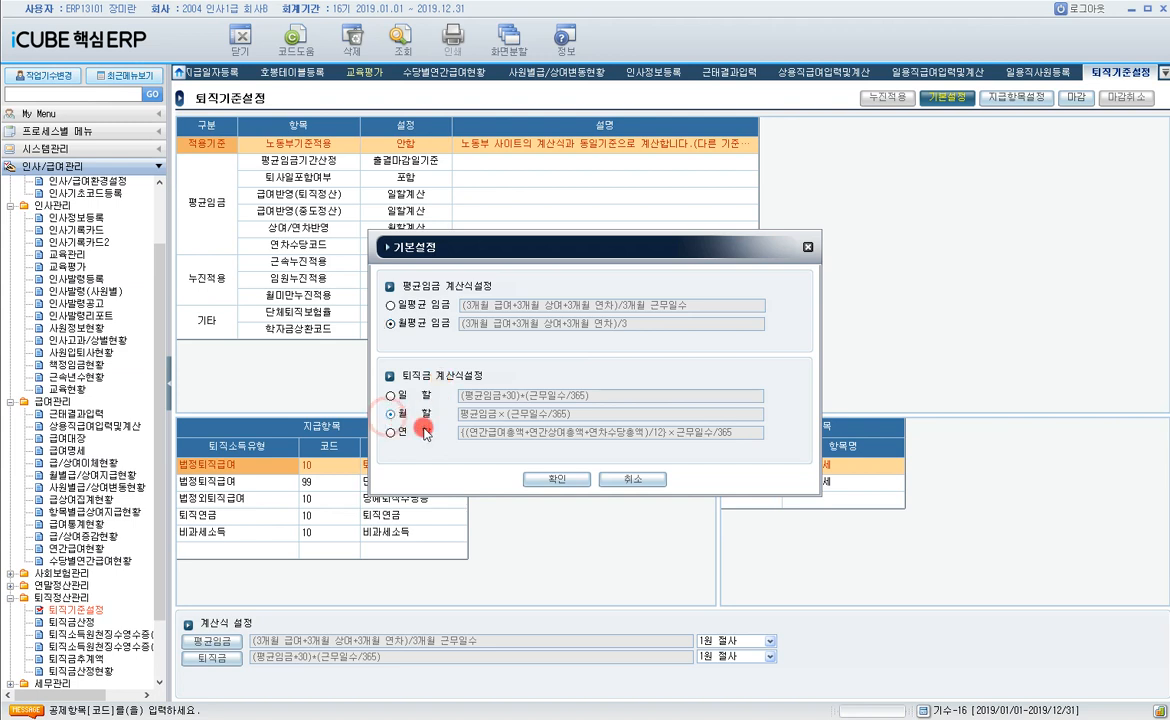
pyautogui.click(555, 482)
pyautogui.click(529, 380)
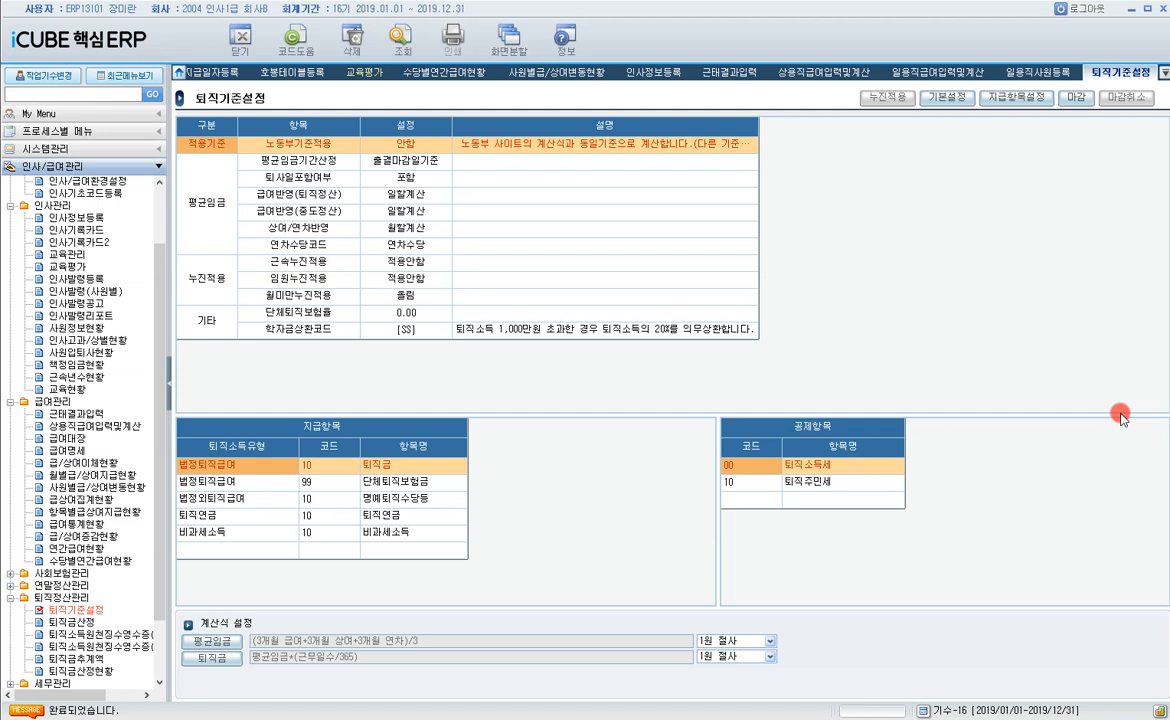
# - In 지급항목설정, keep only 기본급 and 연장근로수당 as severance pay items and confirm
pyautogui.click(998, 100)
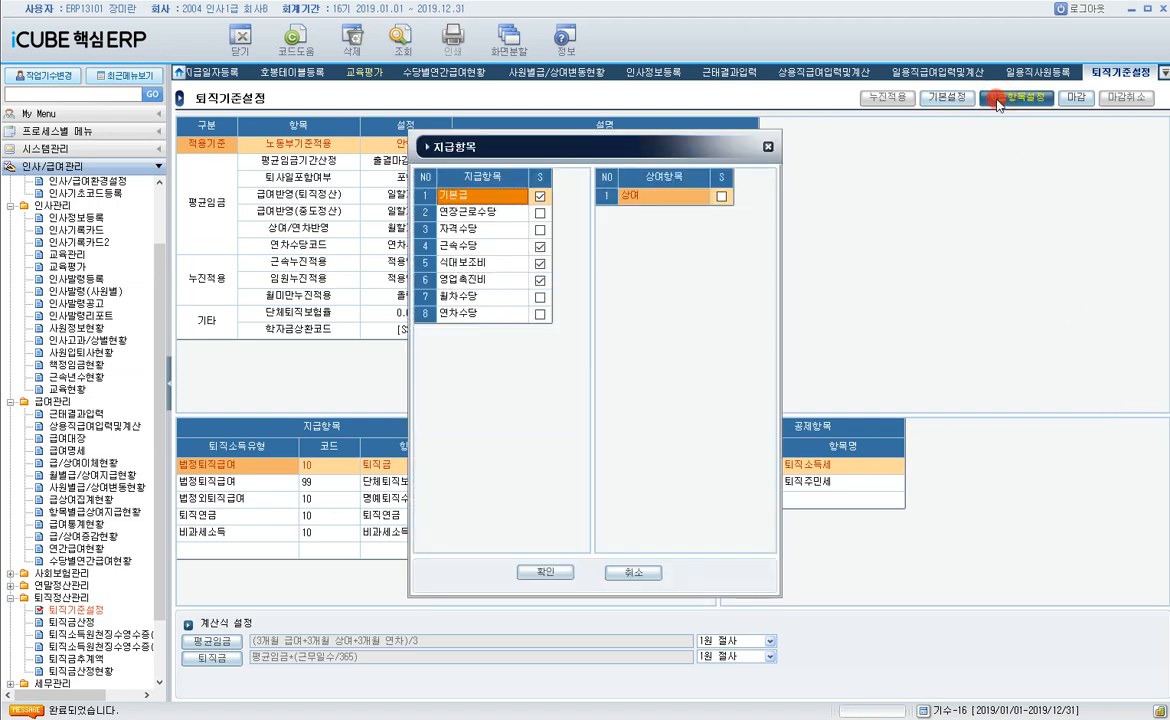
pyautogui.click(541, 197)
pyautogui.click(541, 247)
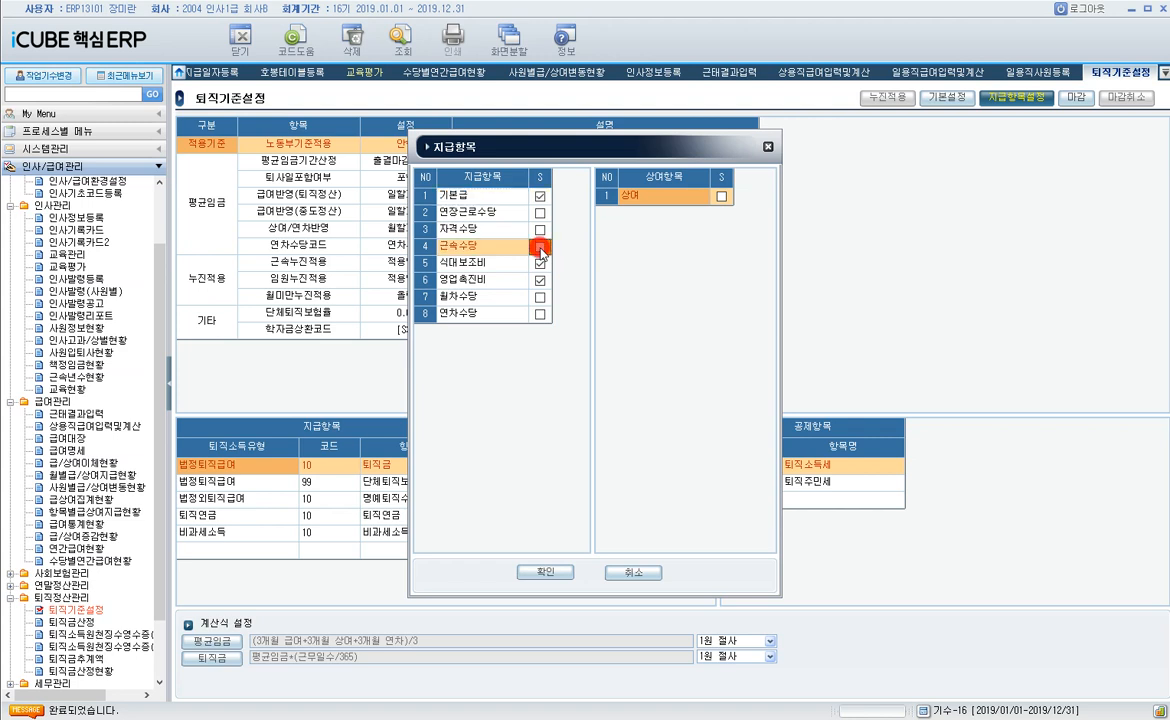
pyautogui.click(541, 198)
pyautogui.click(541, 213)
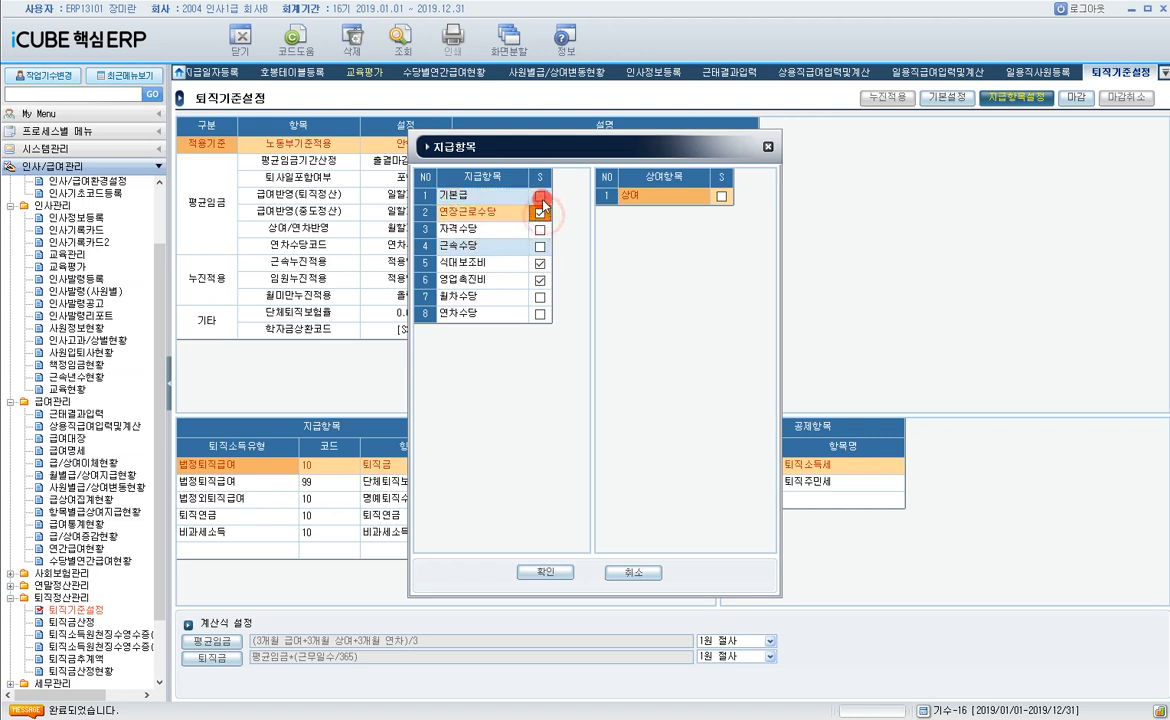
pyautogui.click(541, 264)
pyautogui.click(541, 281)
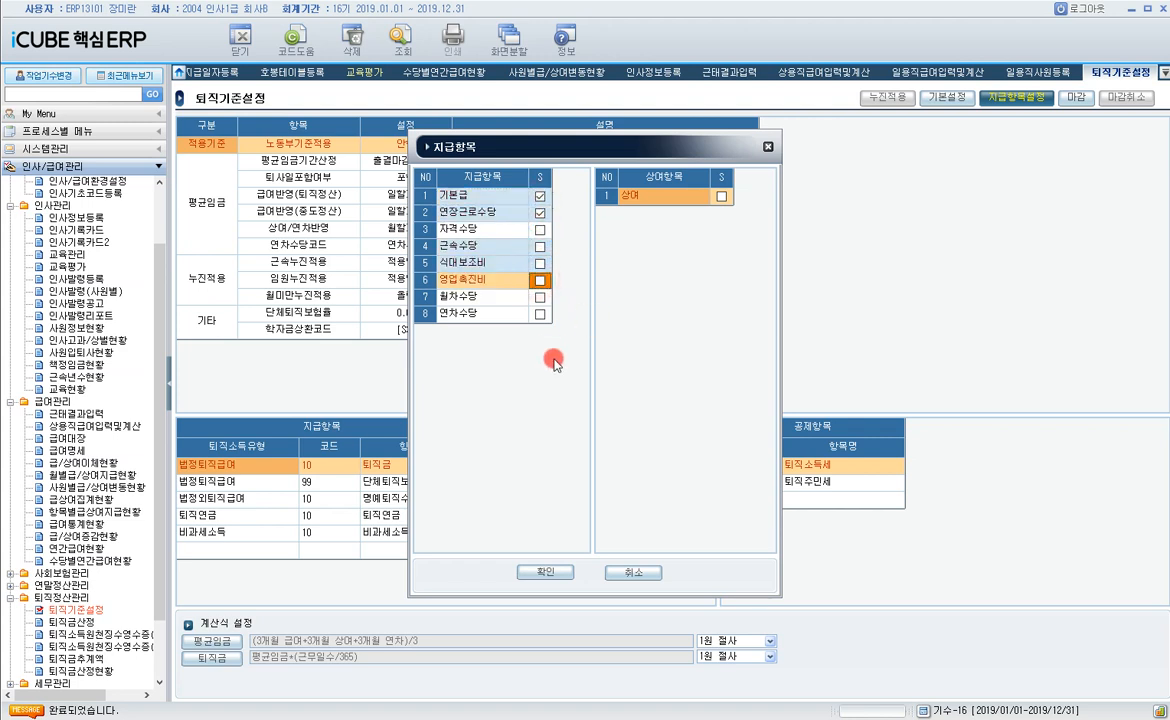
pyautogui.click(547, 573)
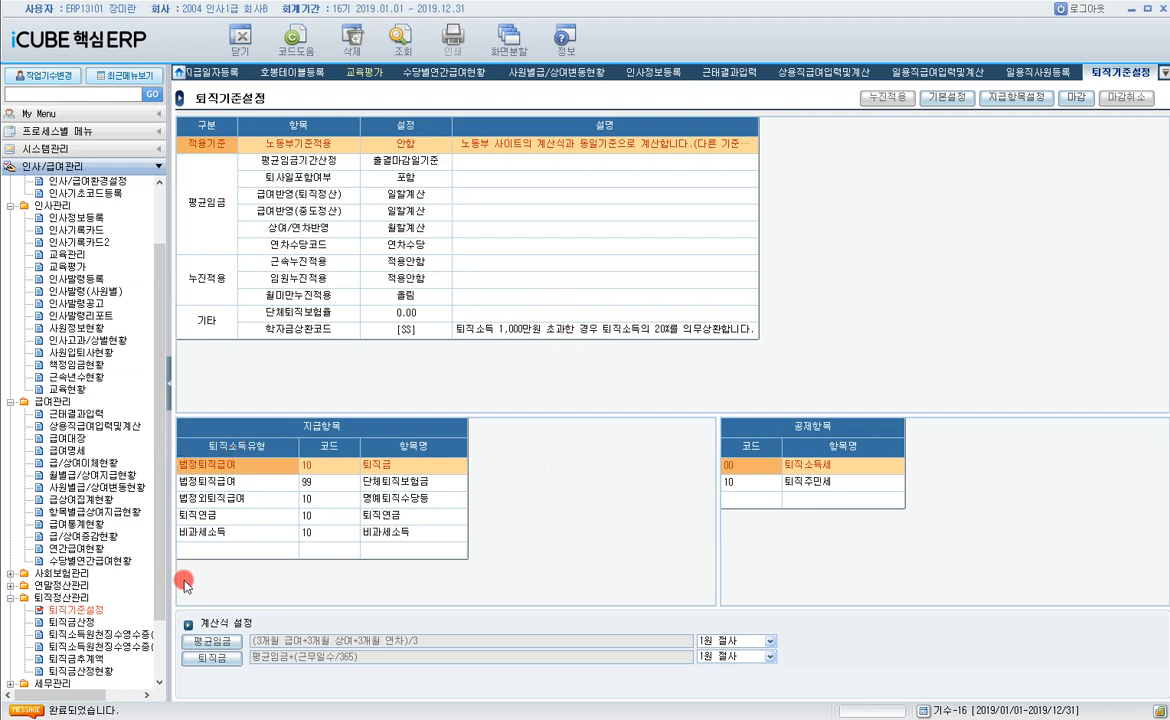
pyautogui.click(70, 621)
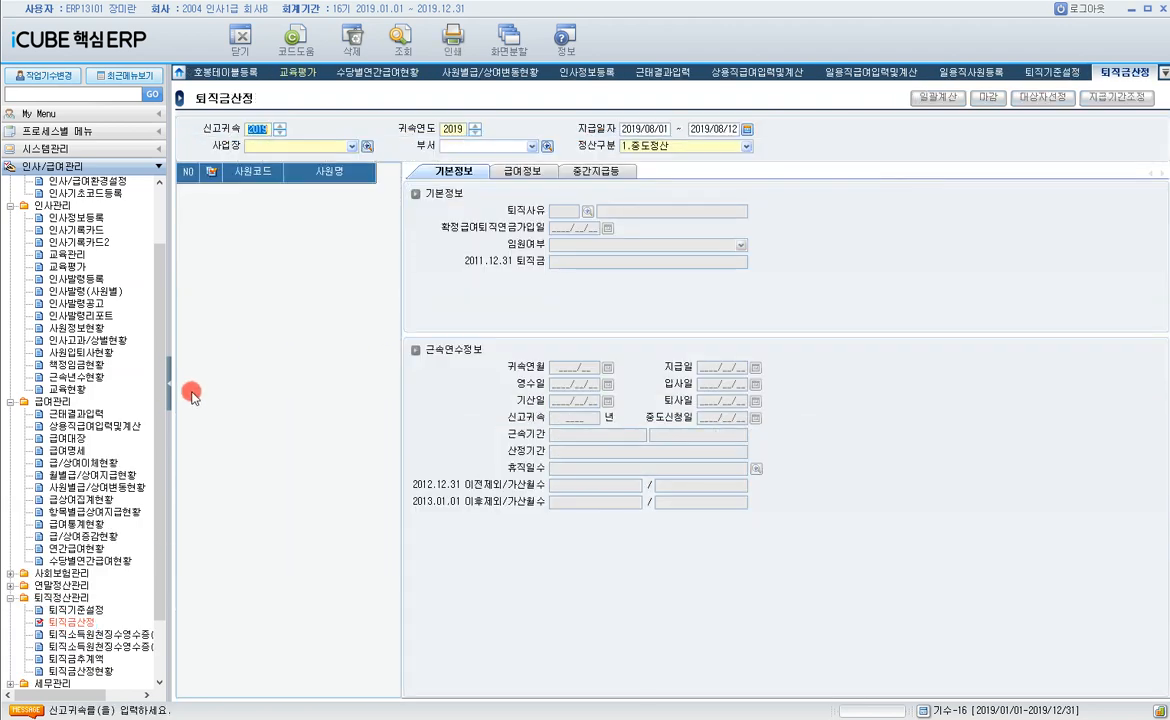
# - Set 지급일자 2019/07/01 ~ 2019/07/31, all 사업장 and 정산구분 2.퇴직정산, then search
pyautogui.moveTo(157, 386); pyautogui.dragTo(161, 507)
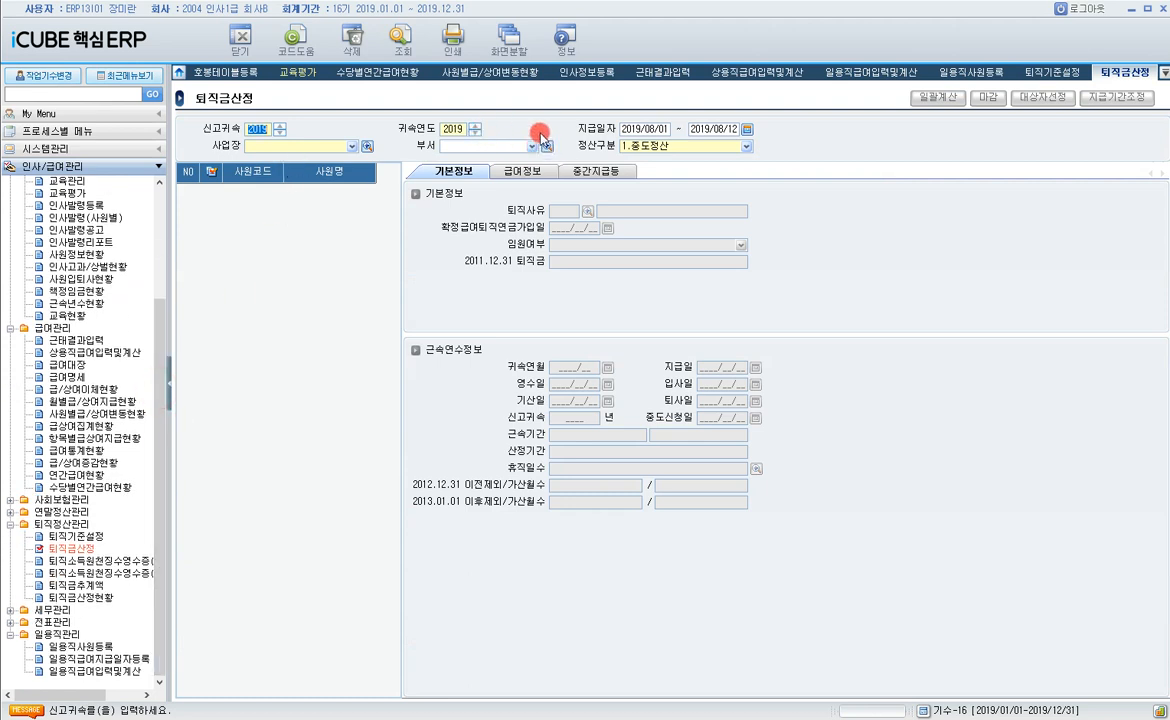
pyautogui.click(668, 129)
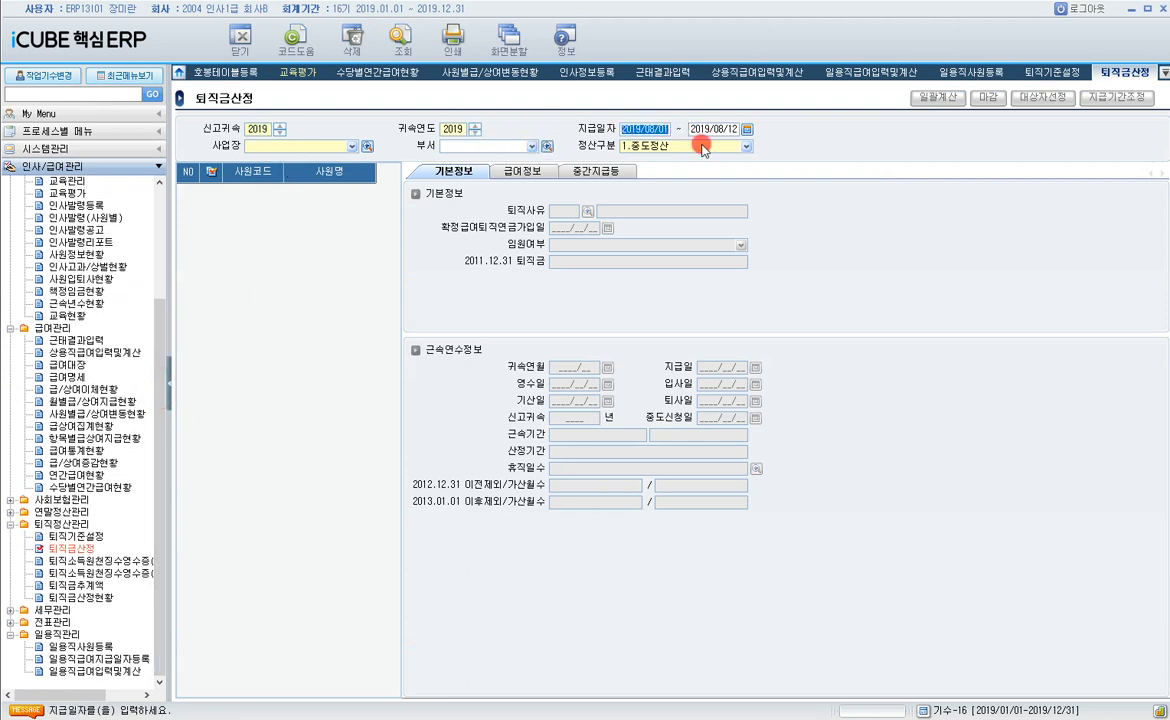
pyautogui.write('2019/07/01 ~ 2019/07/31')
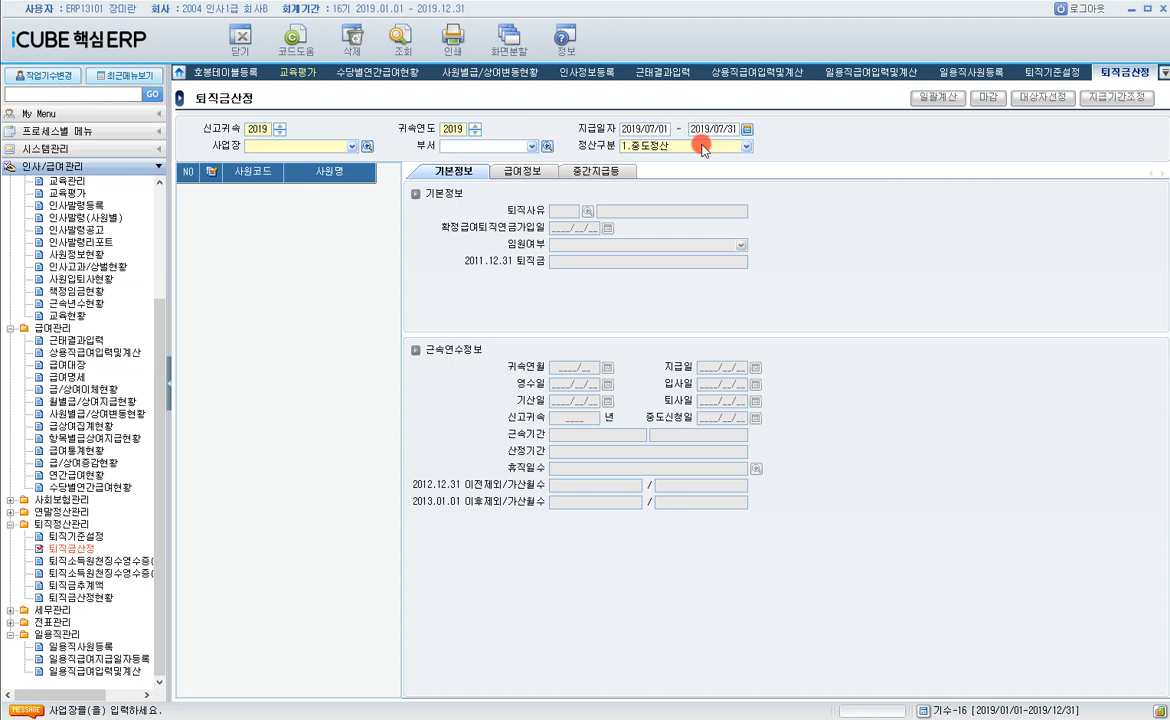
pyautogui.click(367, 146)
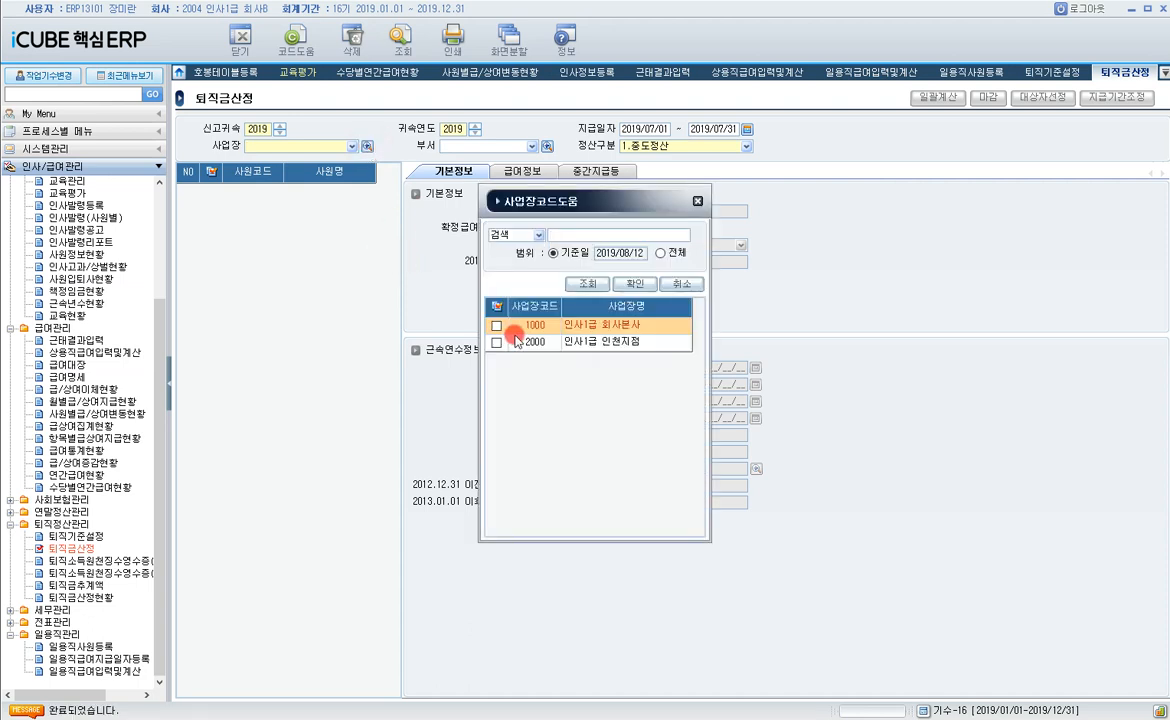
pyautogui.click(497, 307)
pyautogui.click(628, 286)
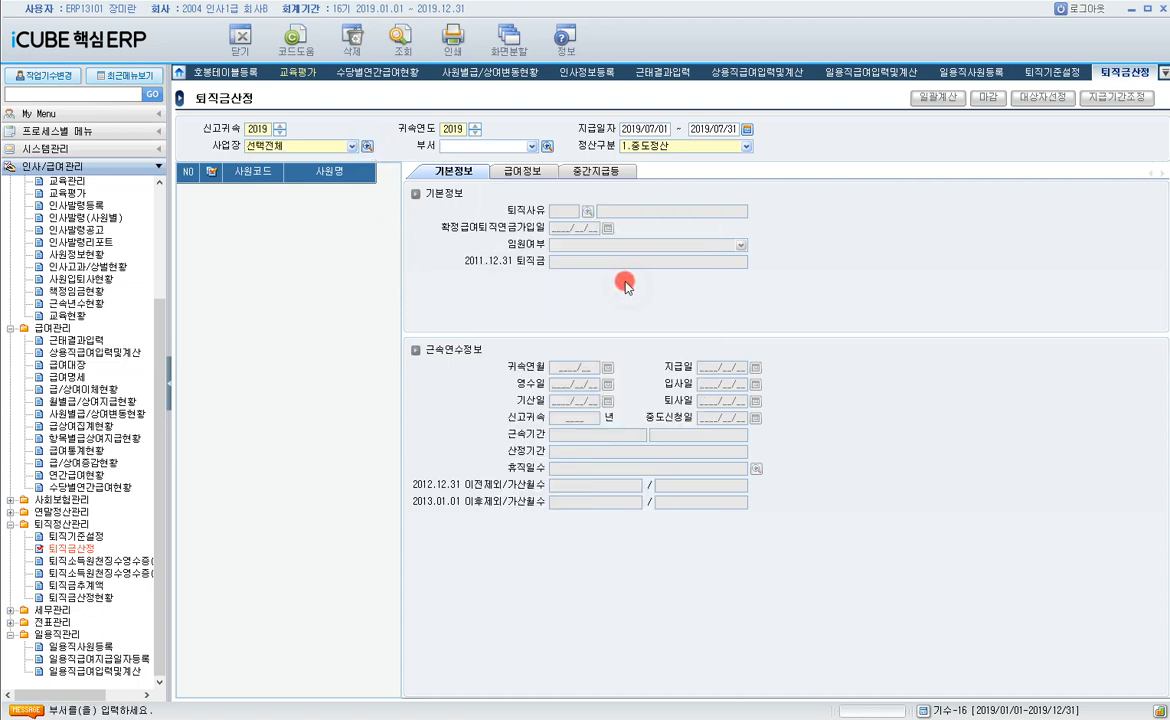
pyautogui.click(746, 146)
pyautogui.click(739, 168)
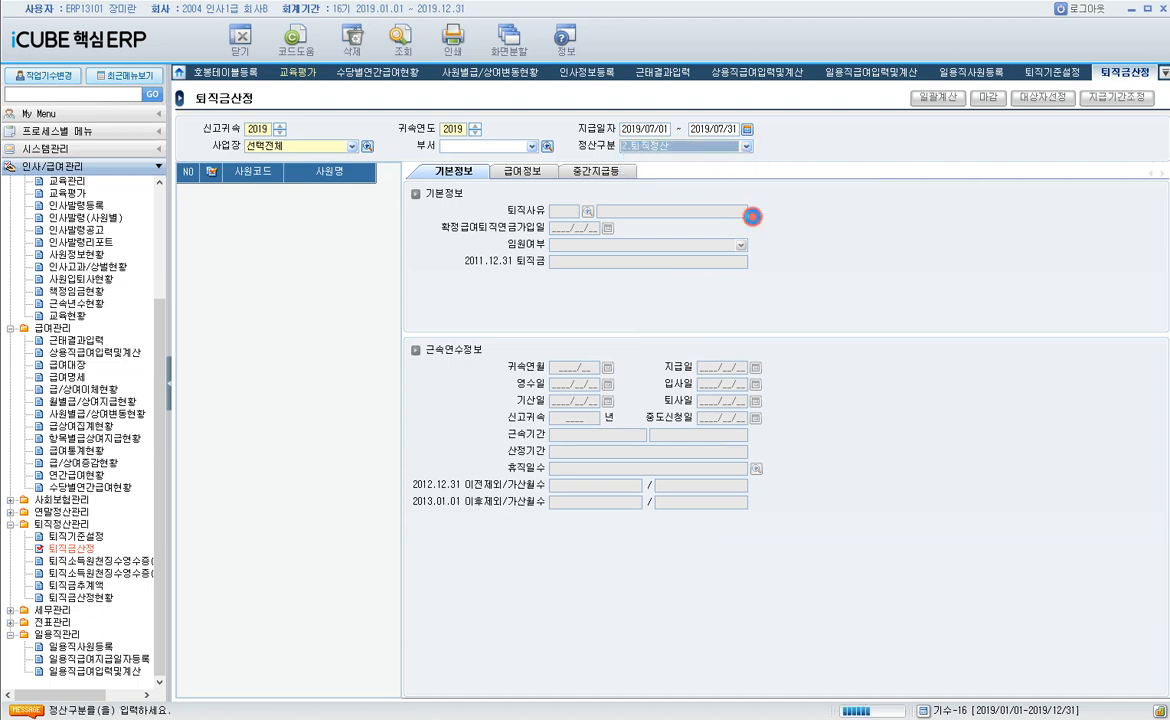
pyautogui.click(752, 216)
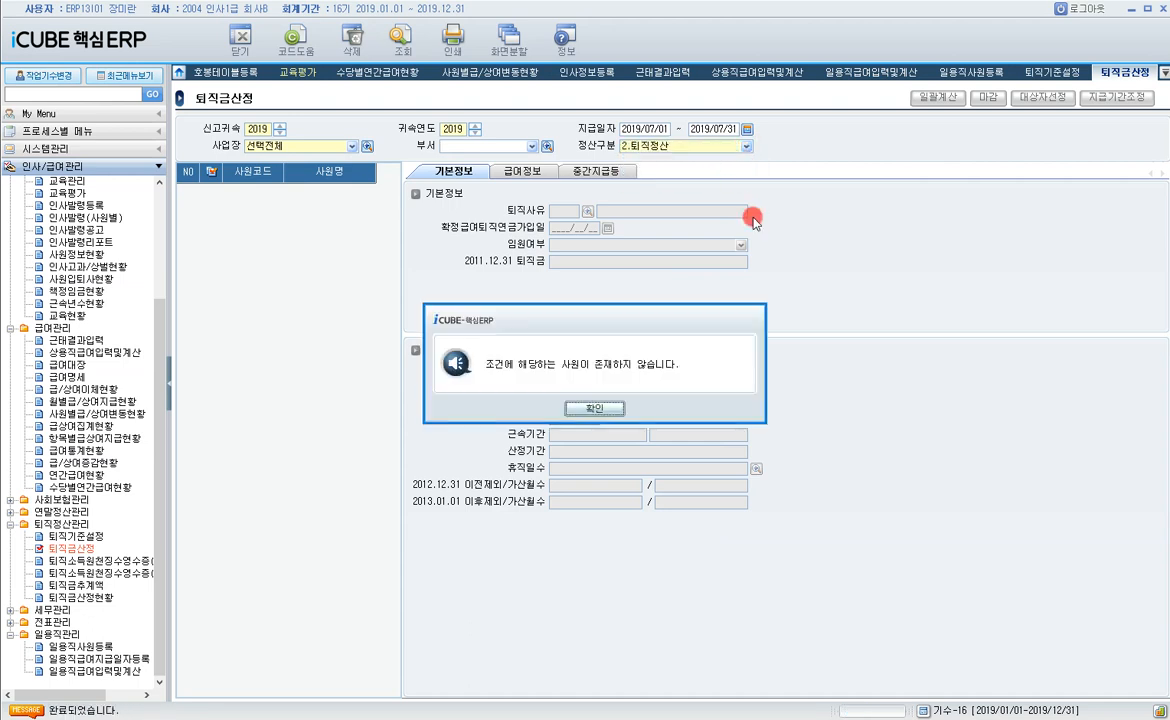
pyautogui.click(606, 410)
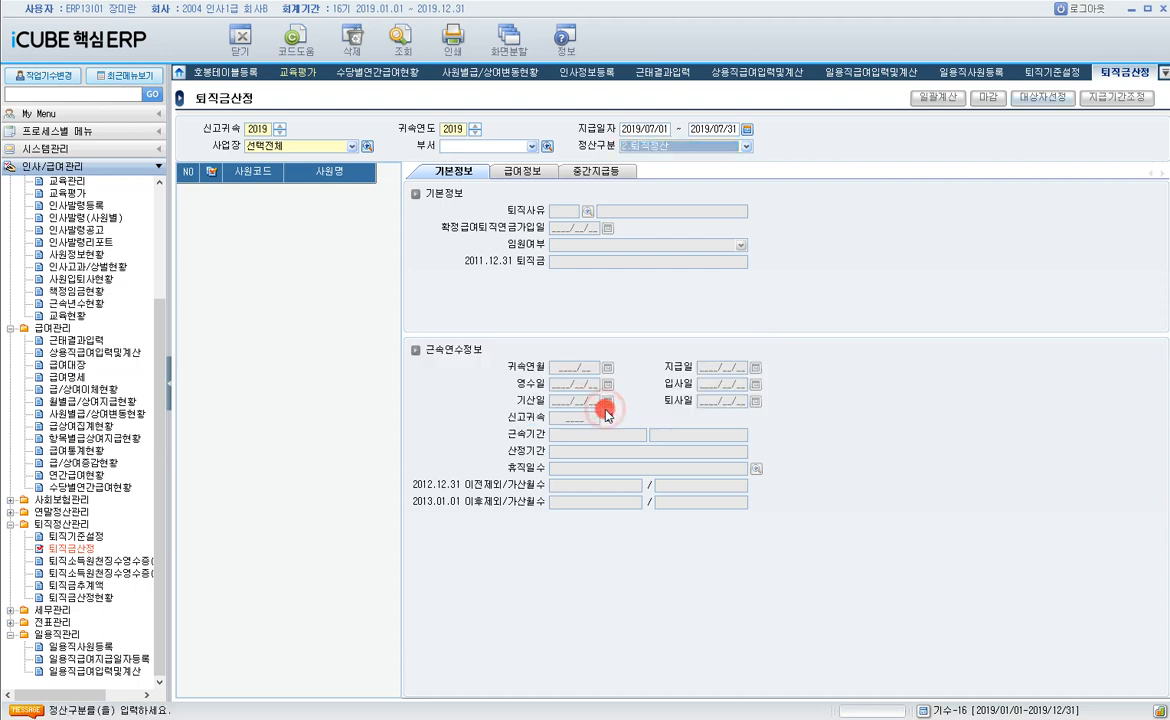
# - Via 대상자선정 with July 2019 dates, add the employee retired on 2019/07/02
pyautogui.click(1045, 100)
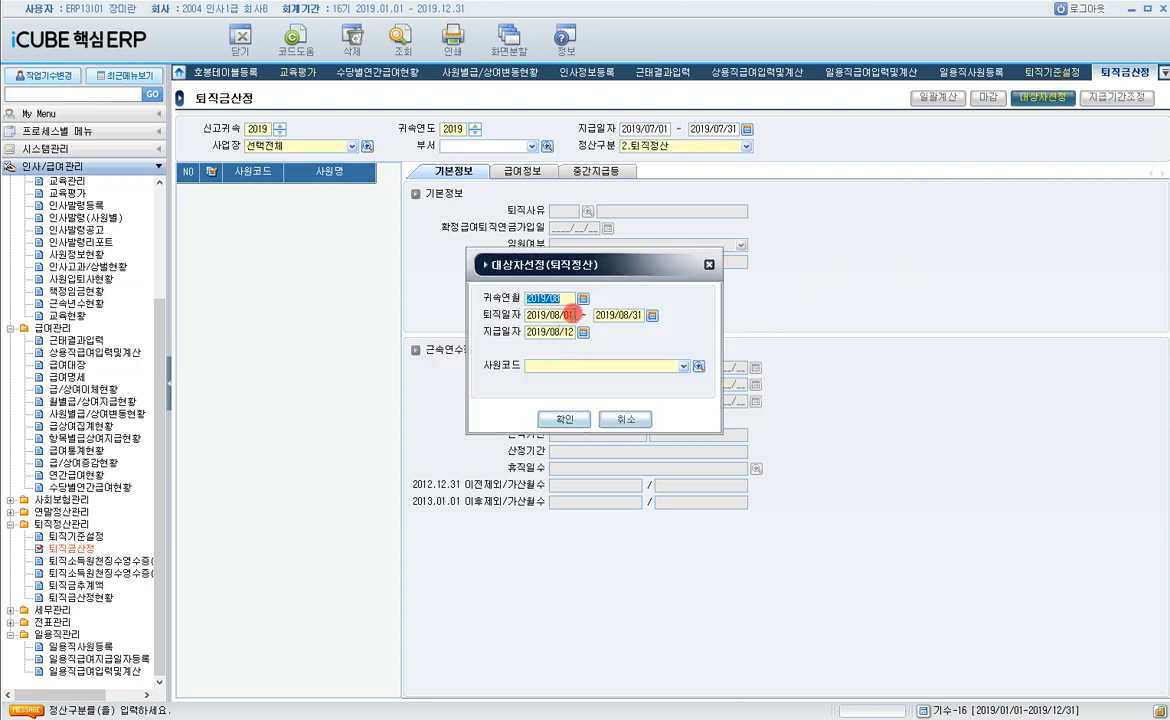
pyautogui.write('20')
pyautogui.write('1907')
pyautogui.write('20190701201')
pyautogui.write('90731201')
pyautogui.write('9070')
pyautogui.click(699, 367)
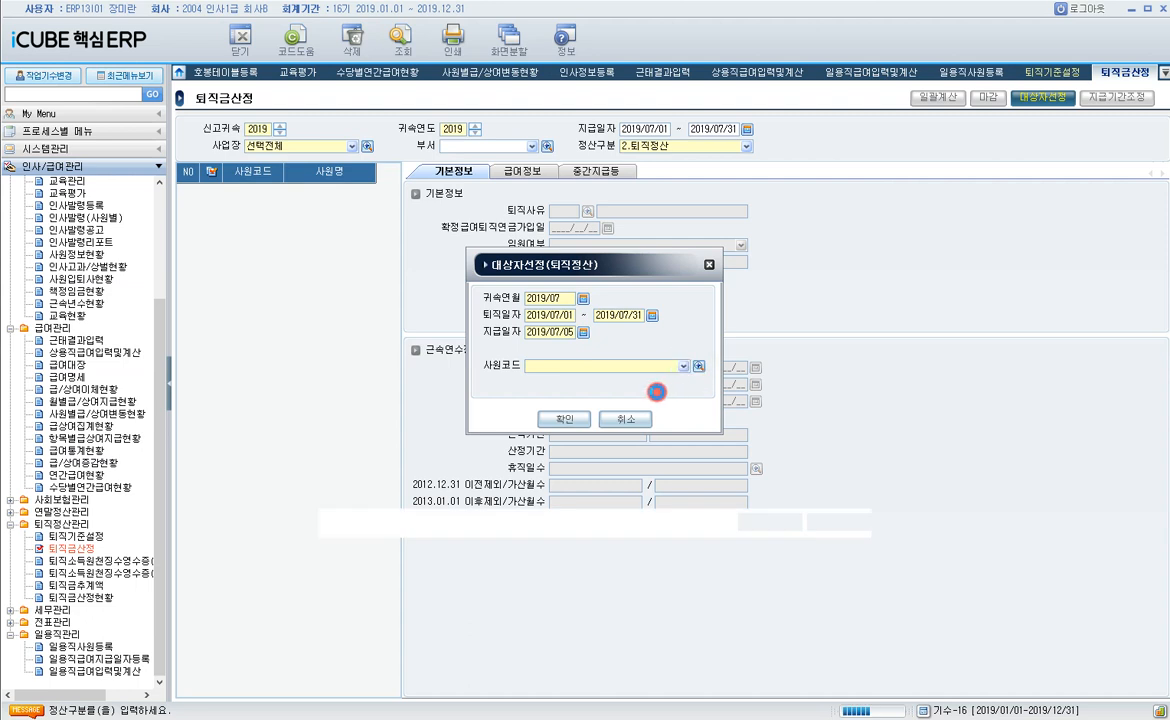
pyautogui.click(353, 325)
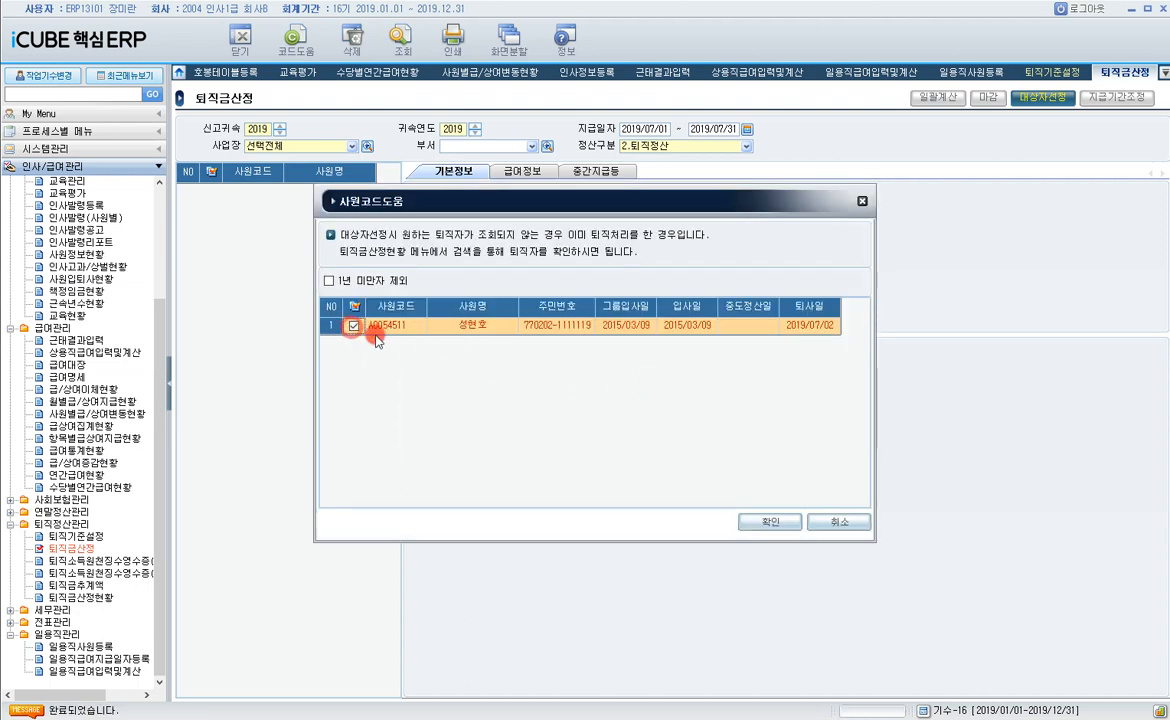
pyautogui.click(770, 522)
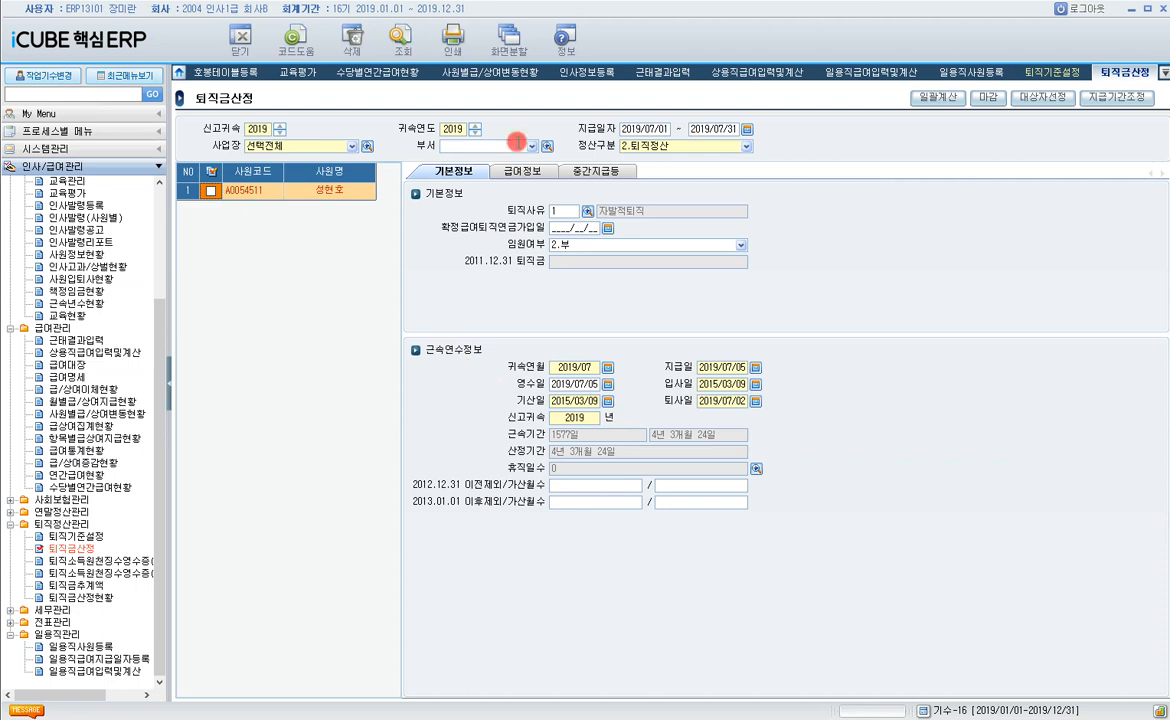
# - Run 일괄계산 for pay, bonus and severance, then view 91 days' wages totalling 7,543,435
pyautogui.click(210, 190)
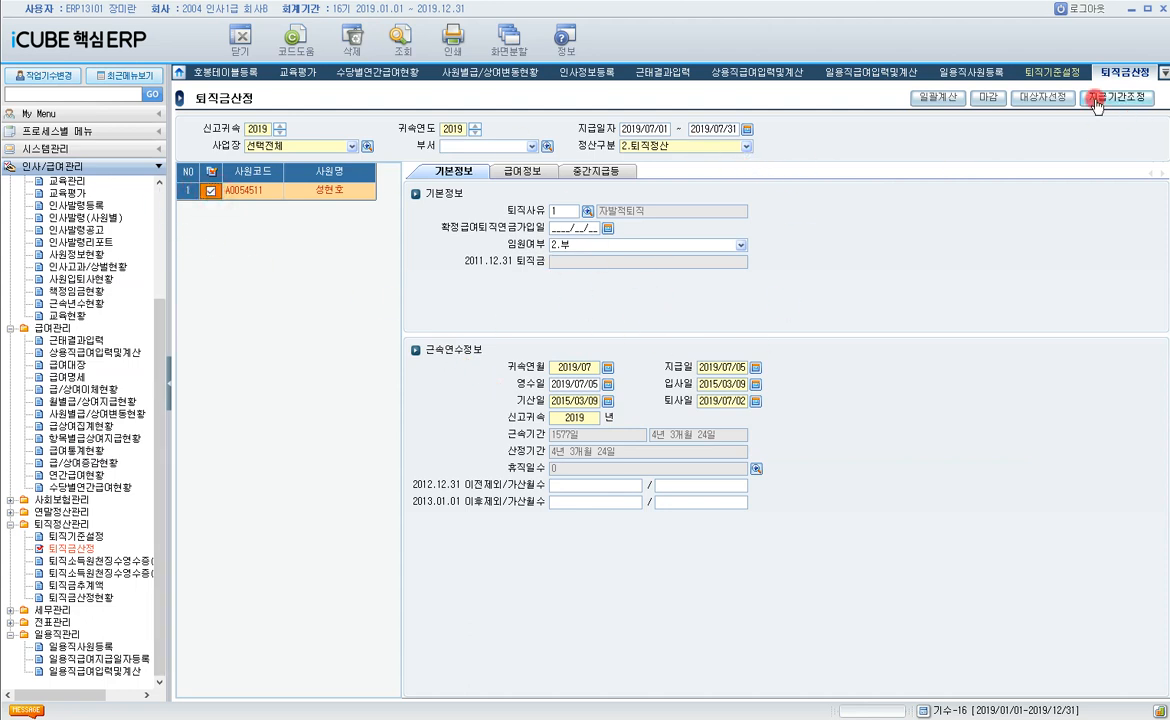
pyautogui.click(941, 101)
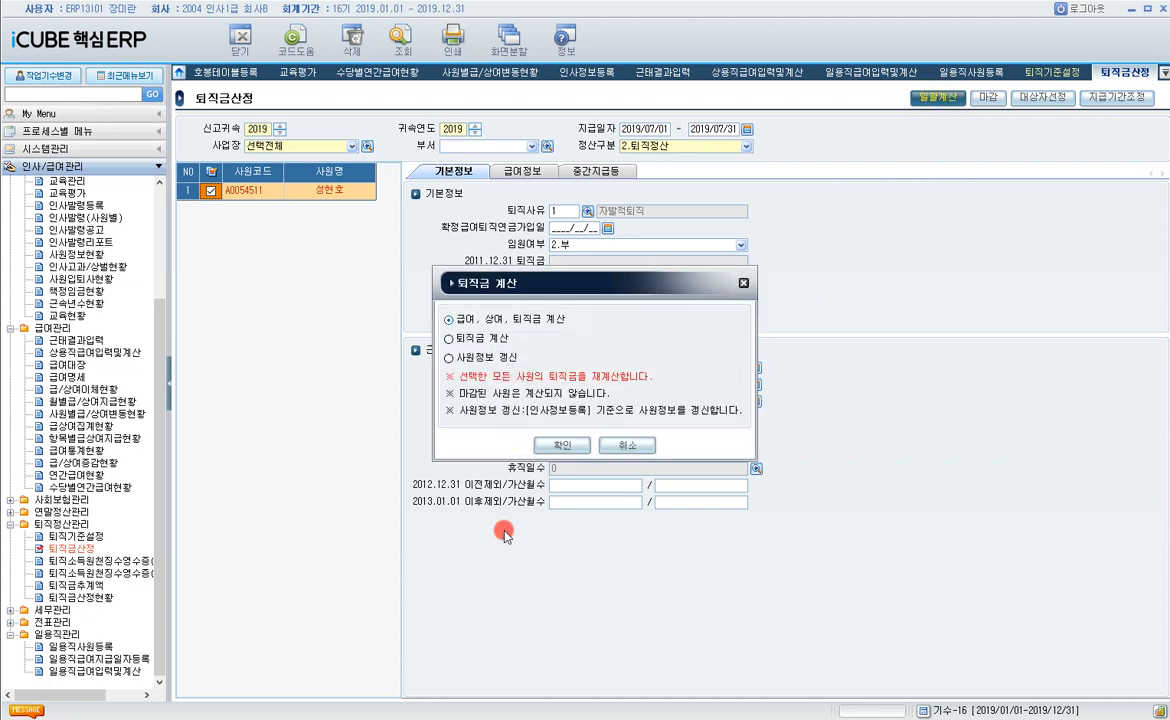
pyautogui.click(557, 449)
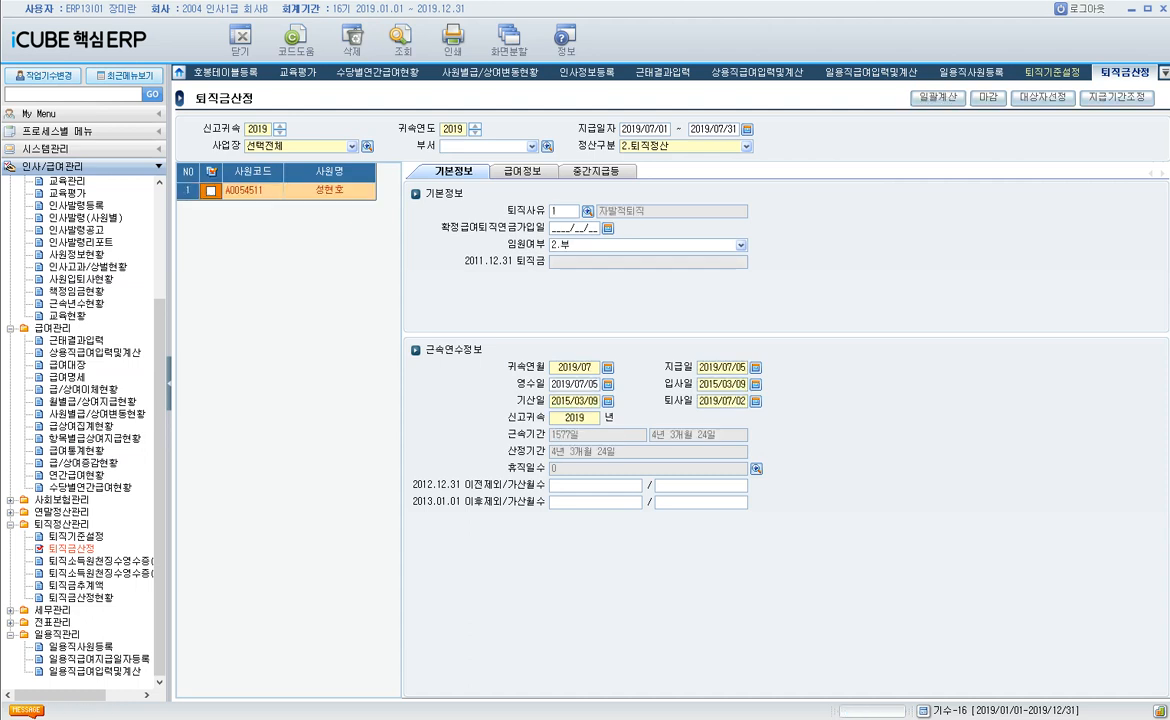
pyautogui.click(527, 171)
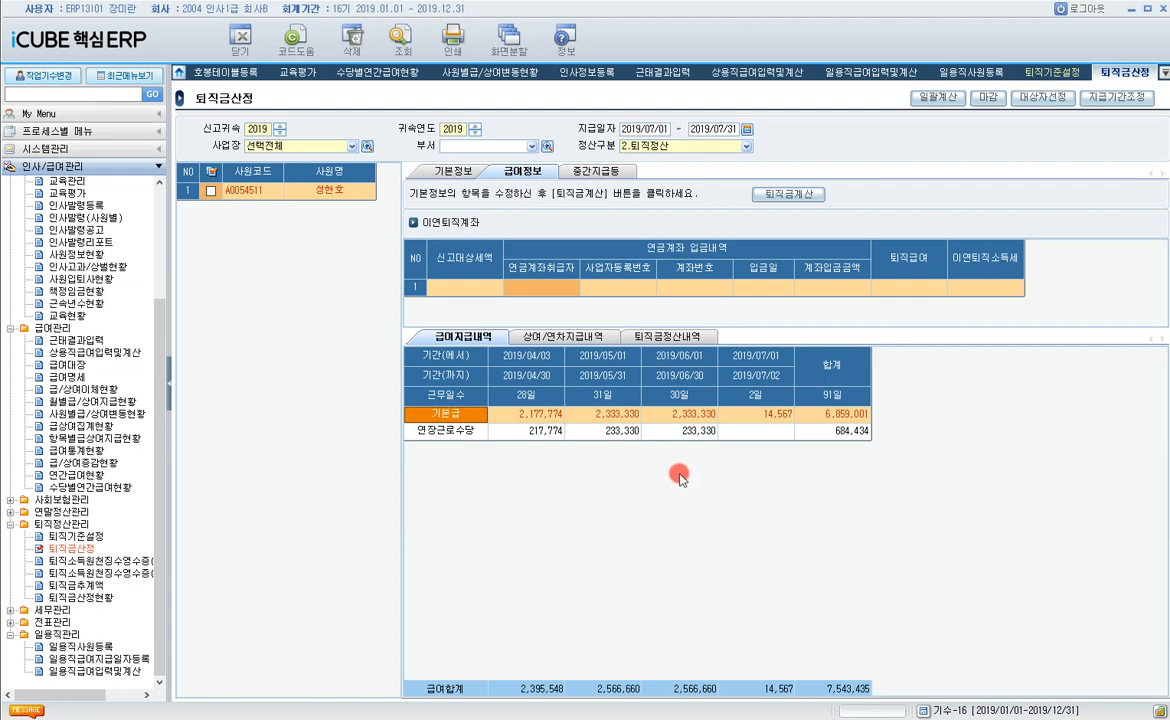
# - Review the 퇴직금정산내역 breakdown and its 단체퇴직보험금 row
pyautogui.click(674, 338)
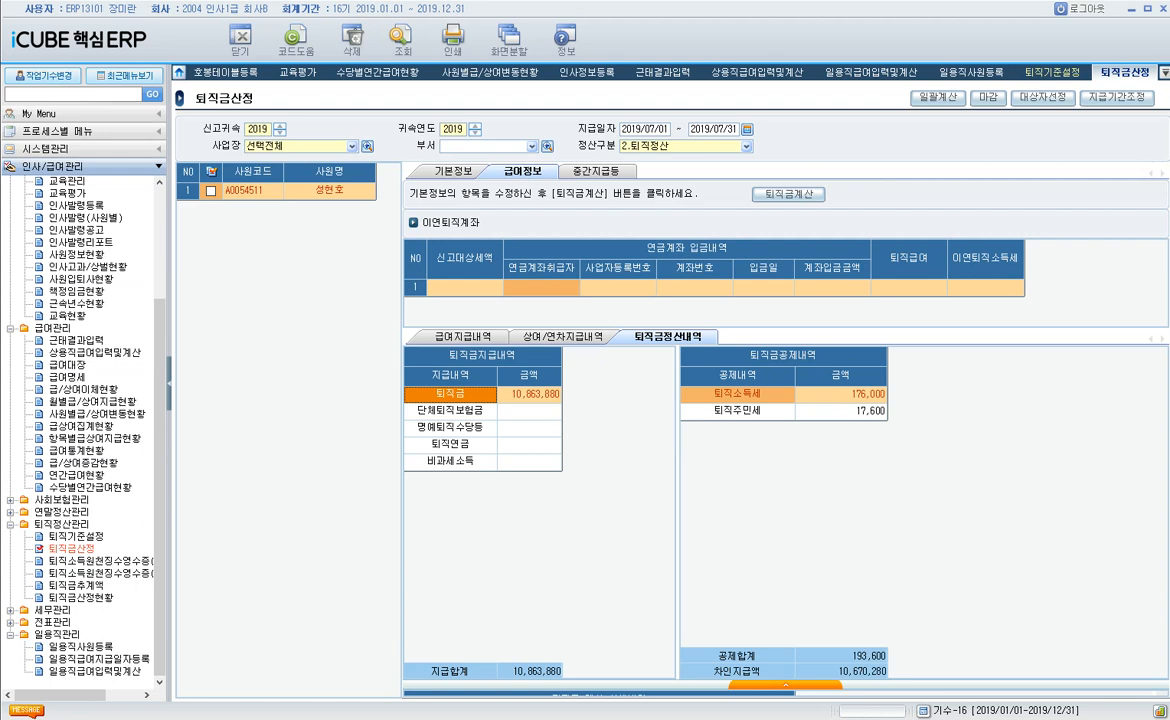
pyautogui.click(536, 413)
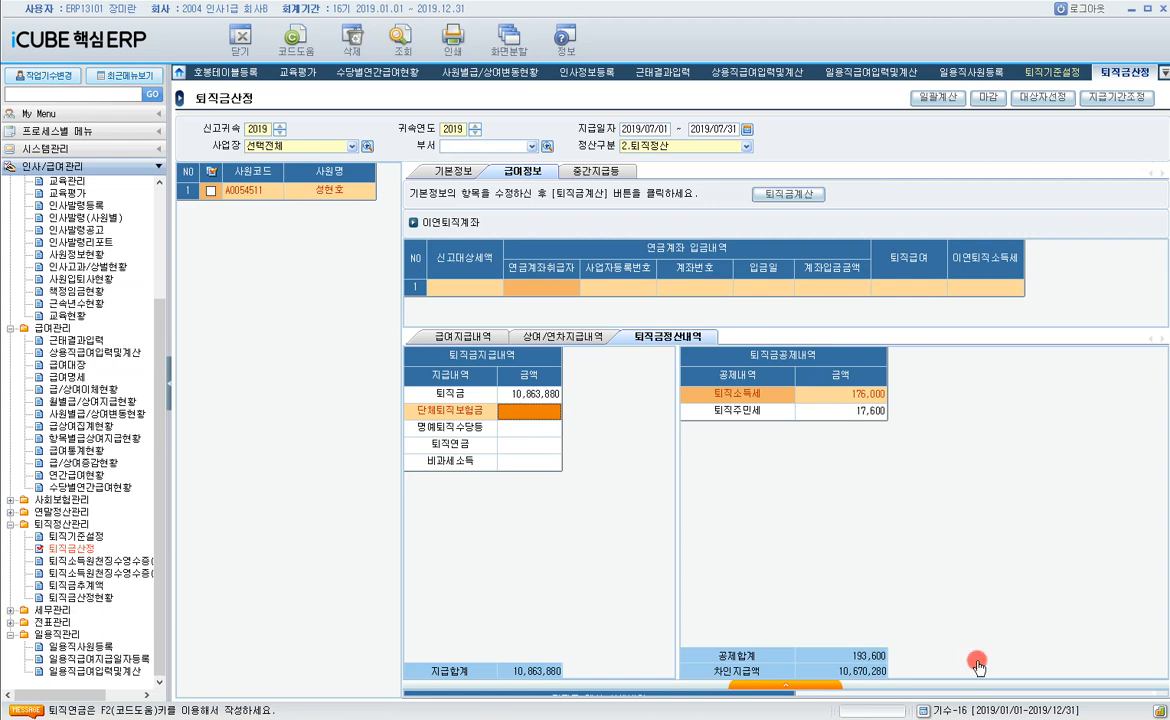
# - Load 퇴직금추계액 estimate code 2019 and scroll through all 24 employees' figures
pyautogui.click(80, 586)
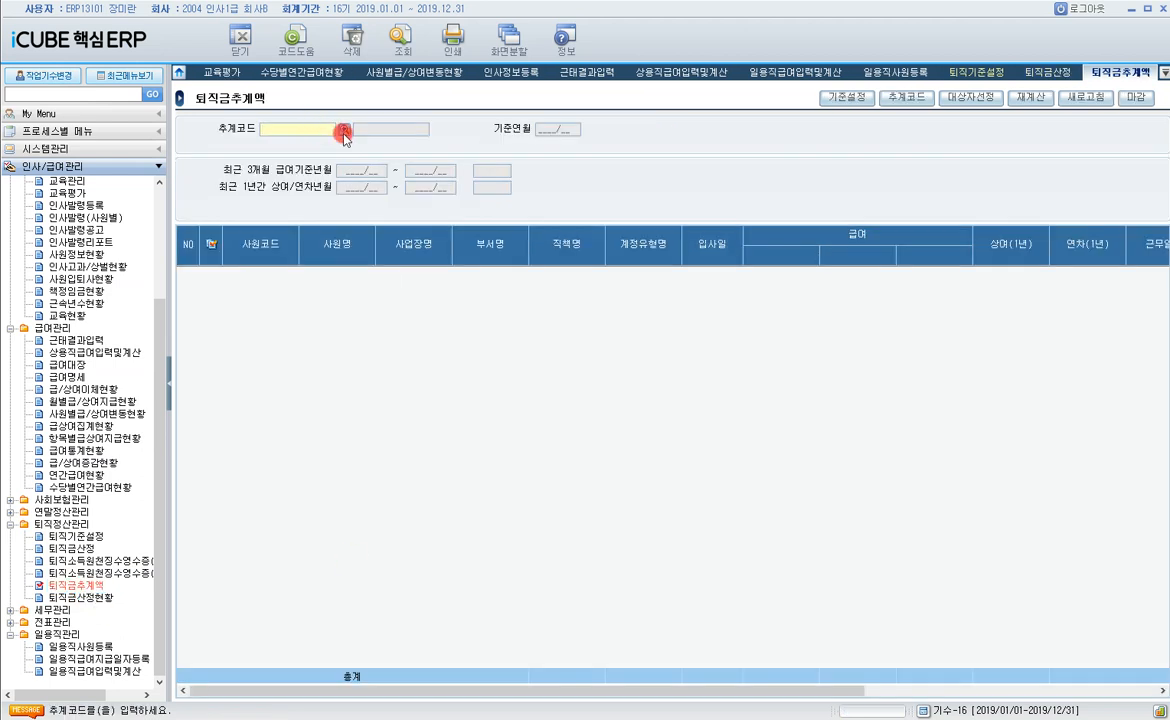
pyautogui.click(343, 129)
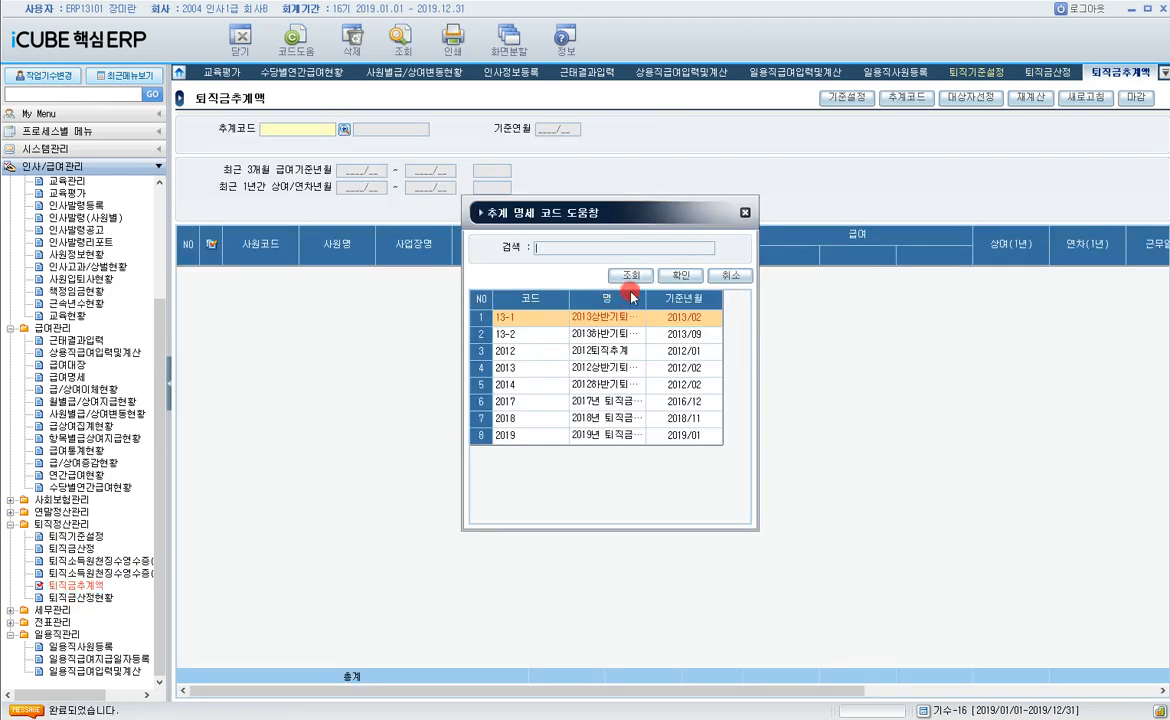
pyautogui.click(615, 436)
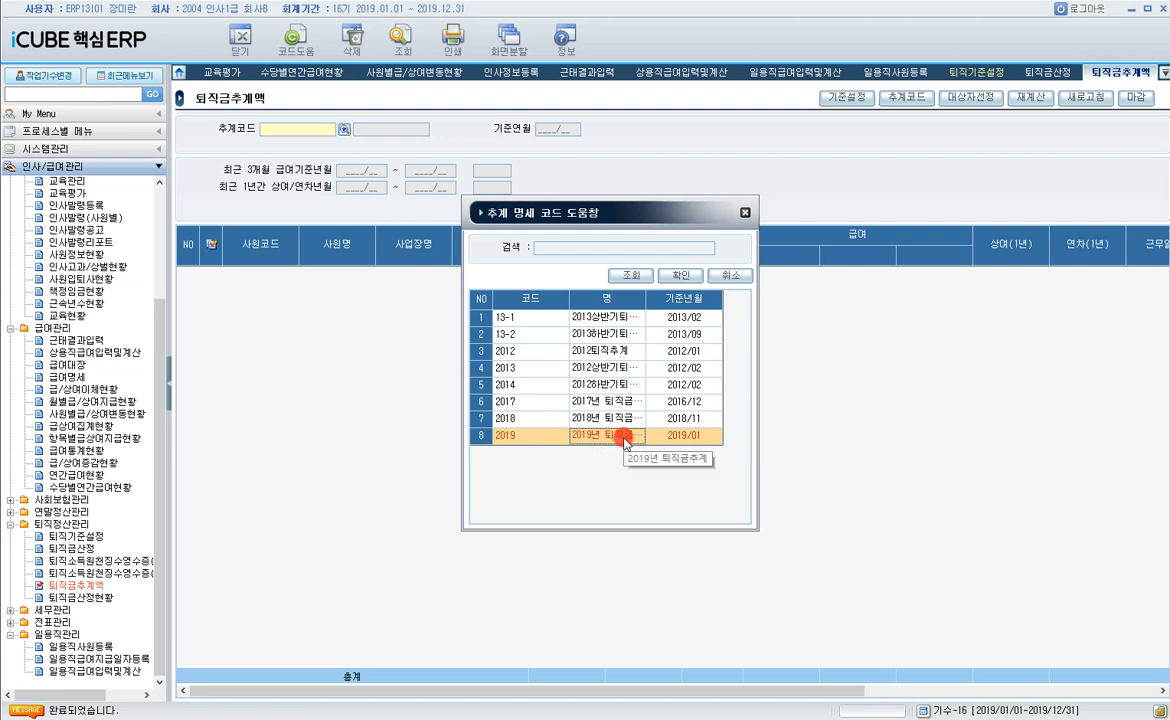
pyautogui.doubleClick(624, 437)
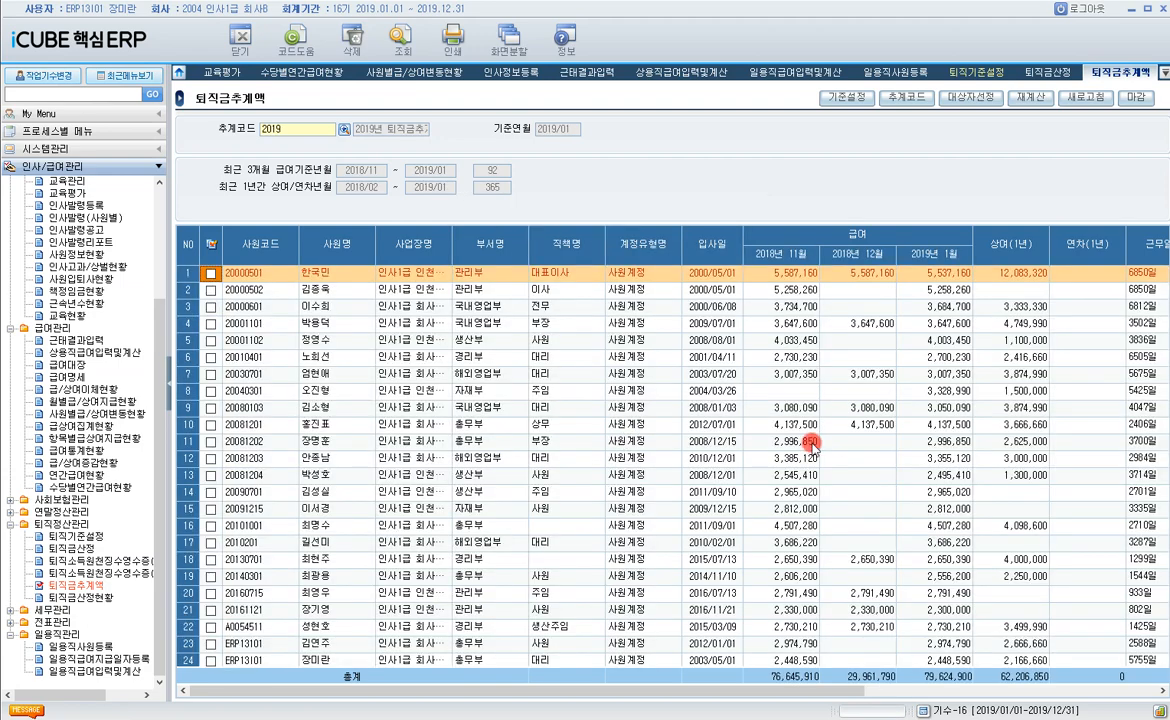
pyautogui.hscroll(5, 797, 690)
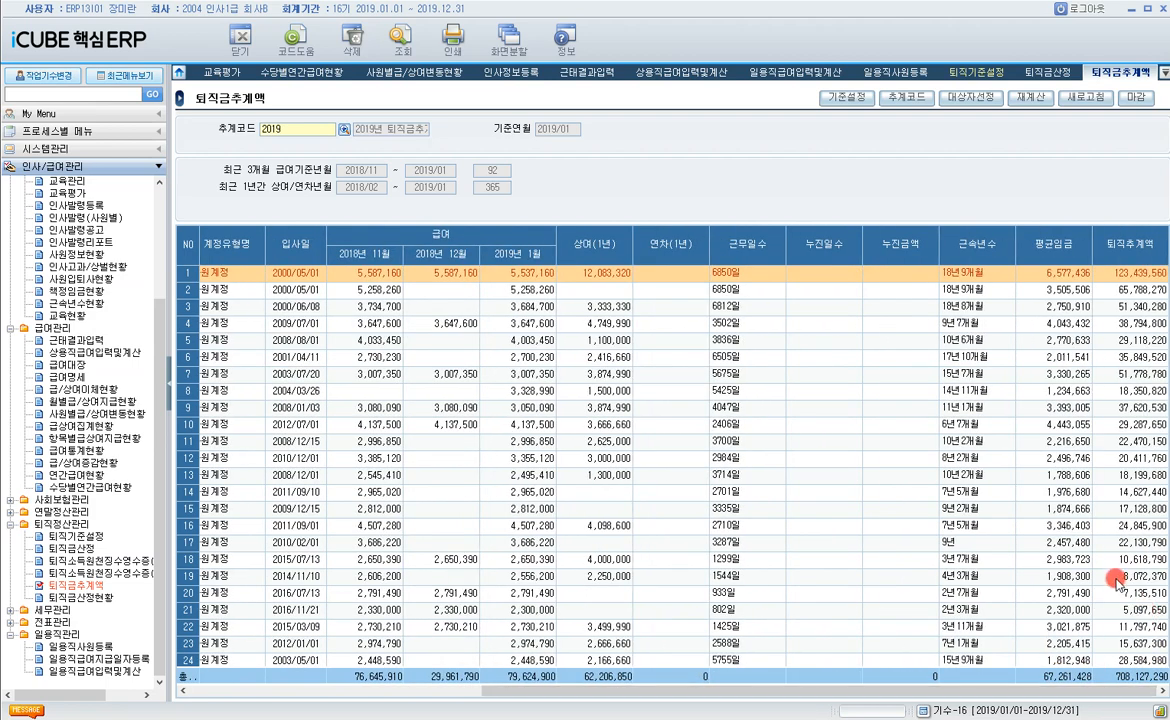
pyautogui.scroll(-1, 1116, 582)
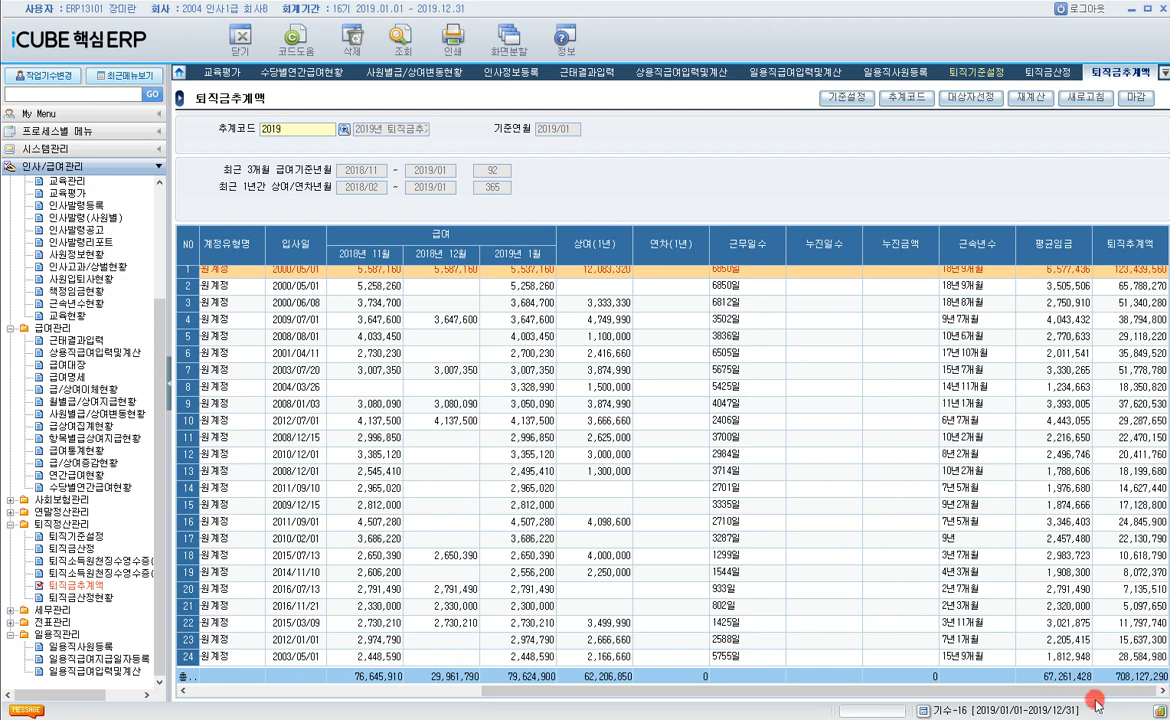
# - In Calculator compute 708127290*0.3 = 212,438,187, then return to the ERP estimate table
pyautogui.click(350, 718)
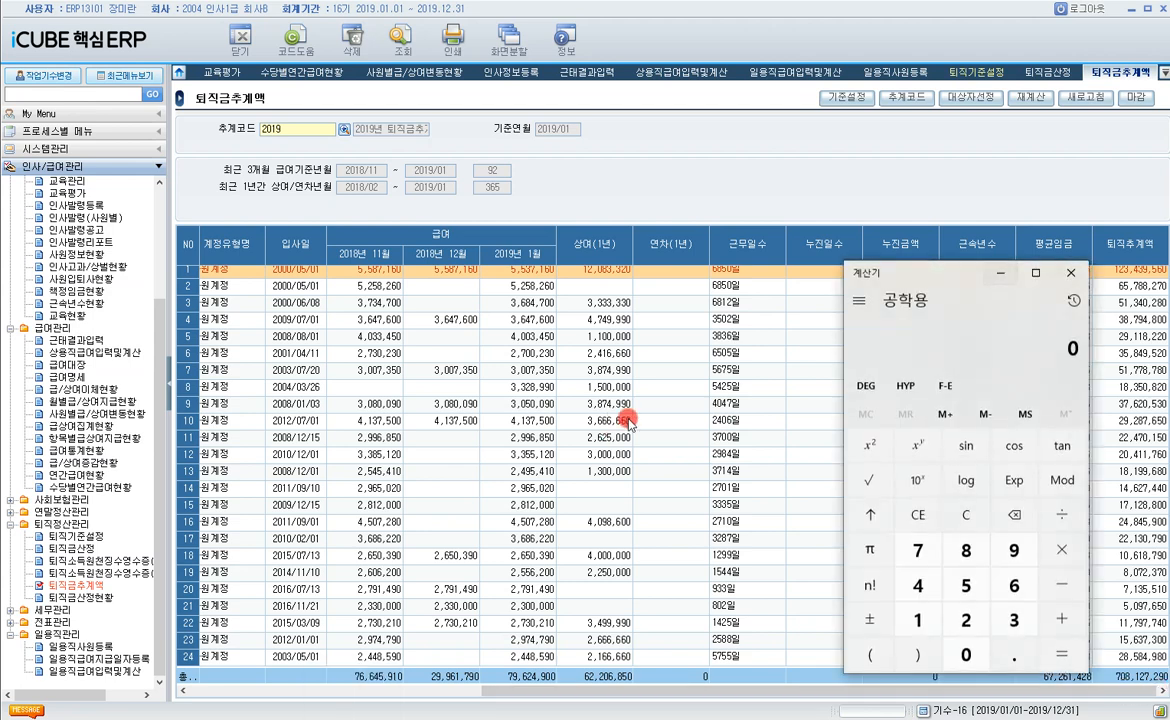
pyautogui.click(969, 520)
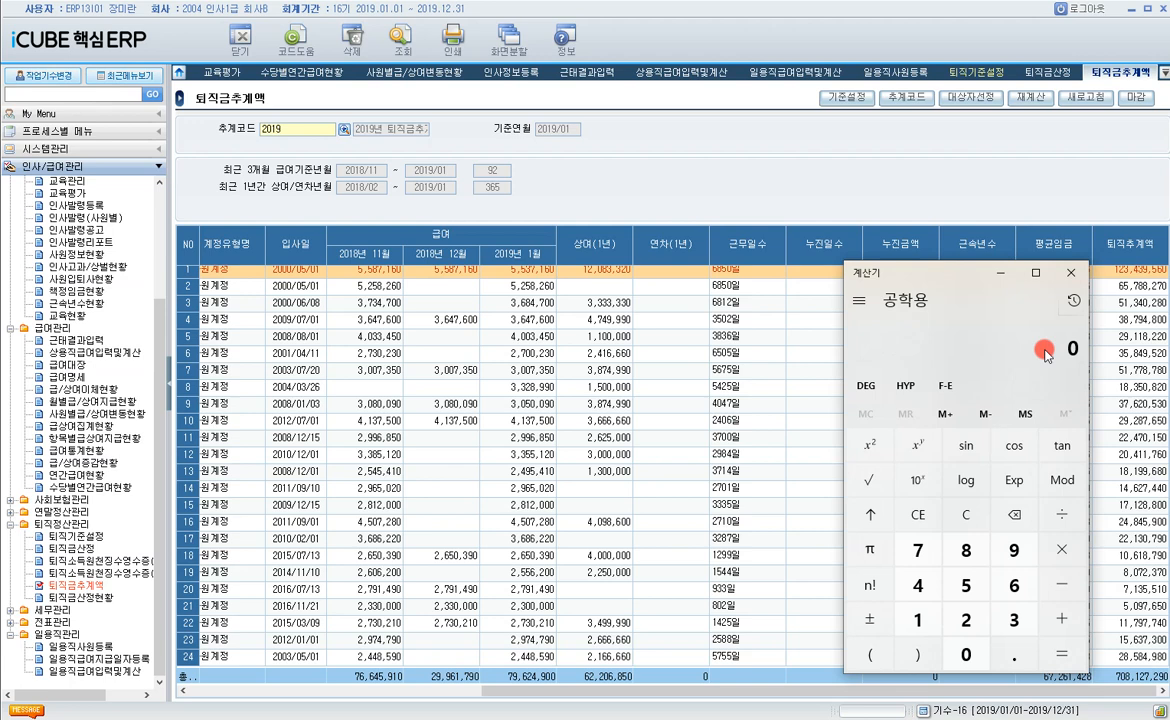
pyautogui.write('708,')
pyautogui.write('127290*')
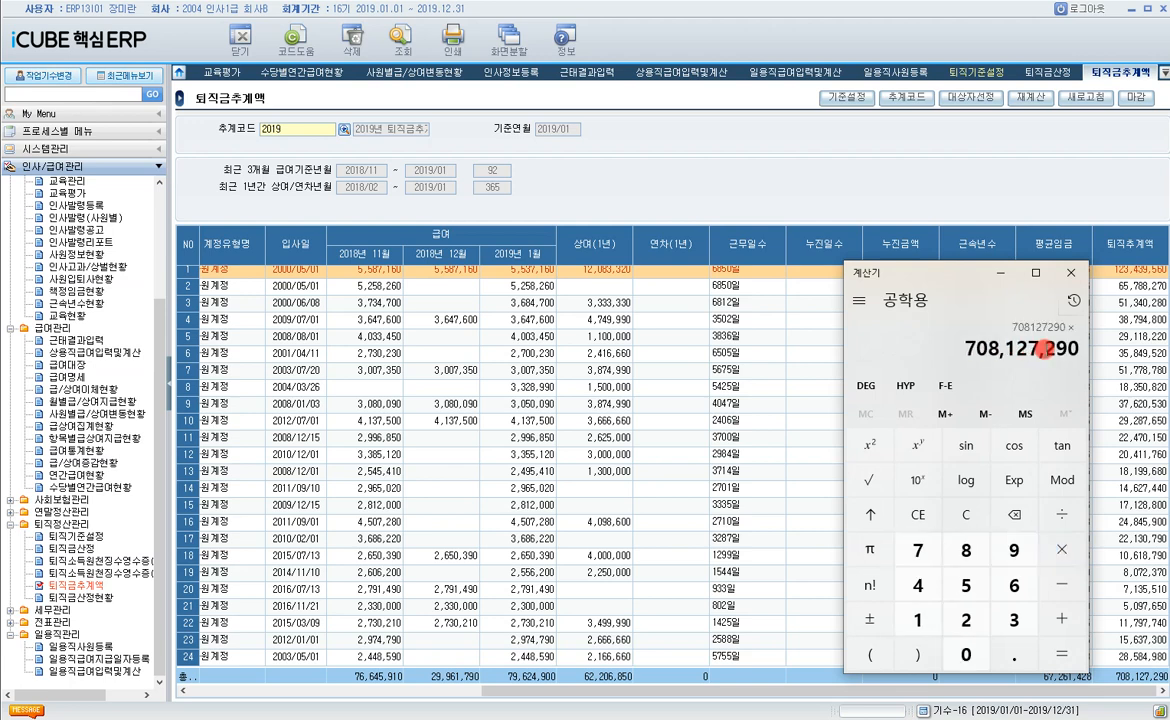
pyautogui.write('0.3')
pyautogui.press('Return')
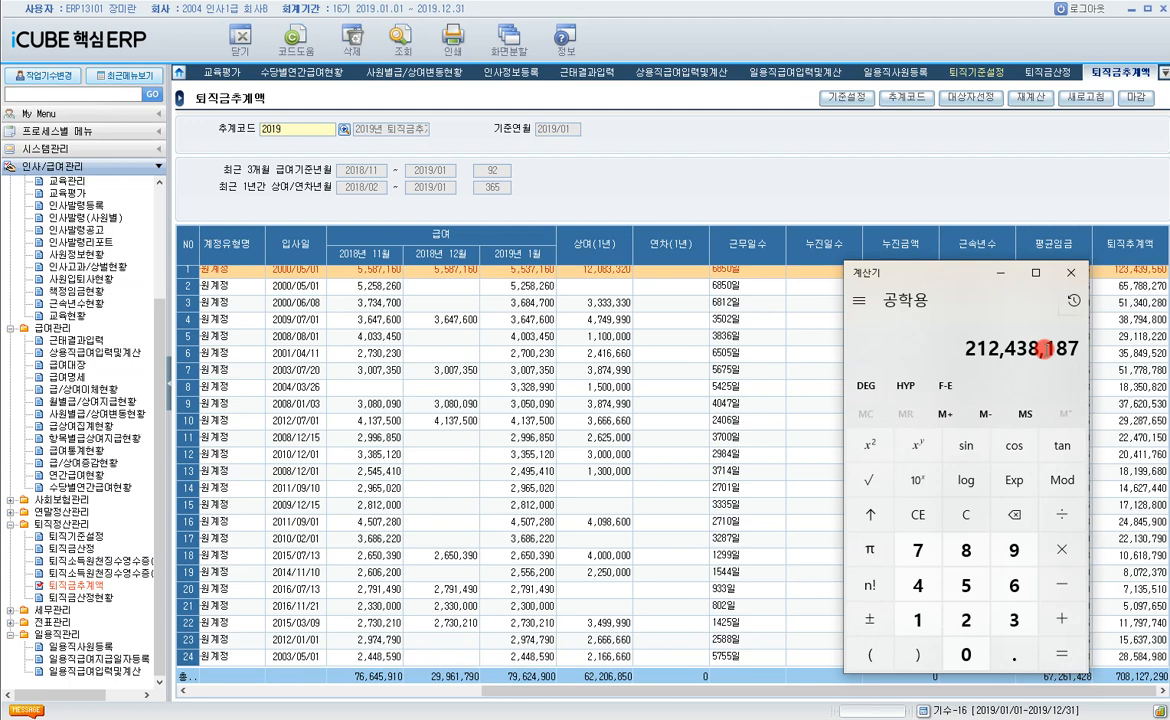
pyautogui.click(985, 201)
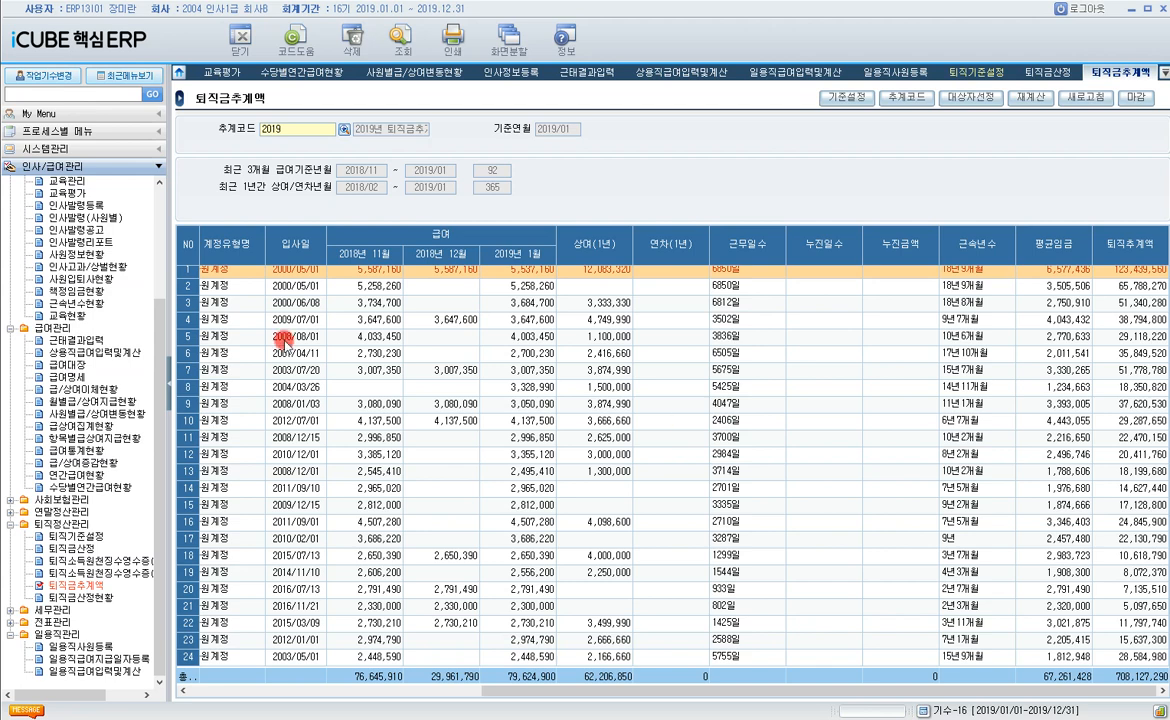
# - In 인사/급여환경설정, change 이행상황신고서집계방식 from 귀속연월 to 귀속,지급연월
pyautogui.scroll(4, 146, 320)
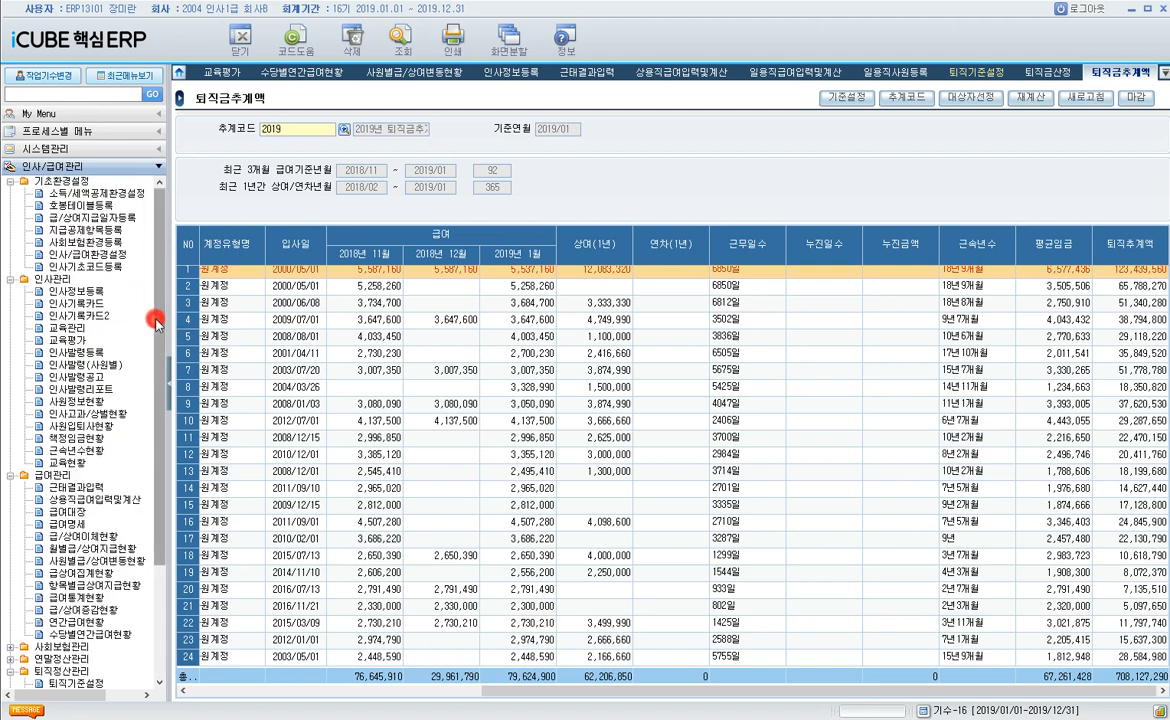
pyautogui.click(100, 255)
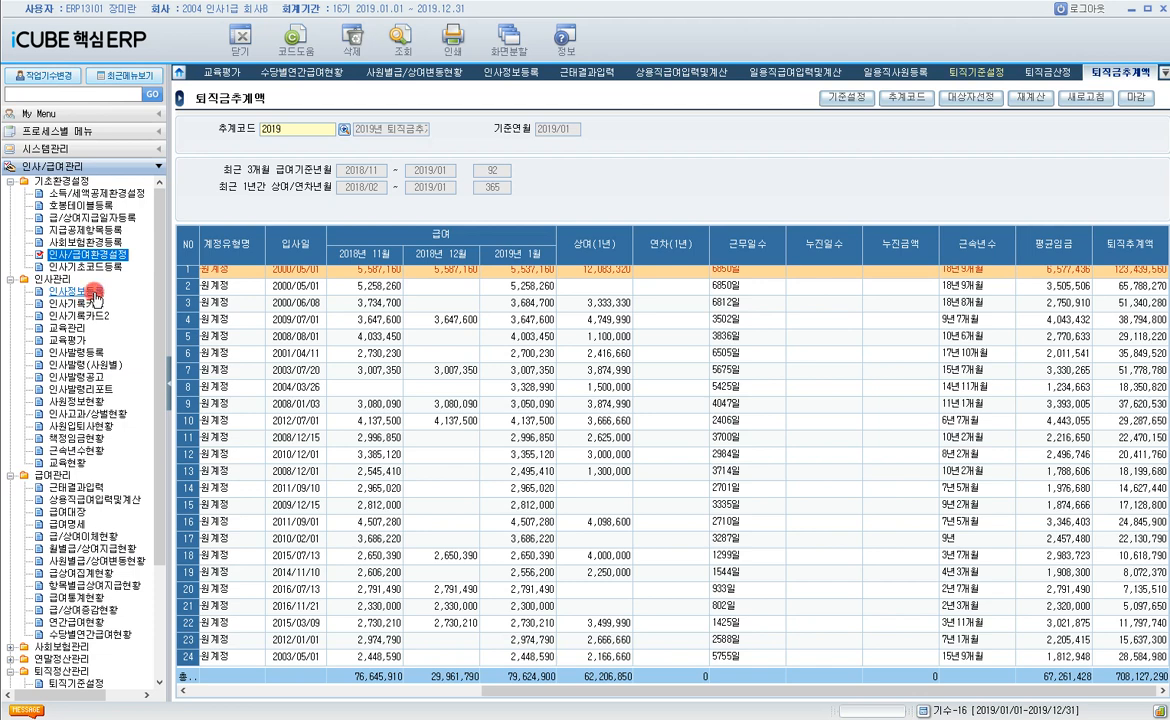
pyautogui.doubleClick(80, 250)
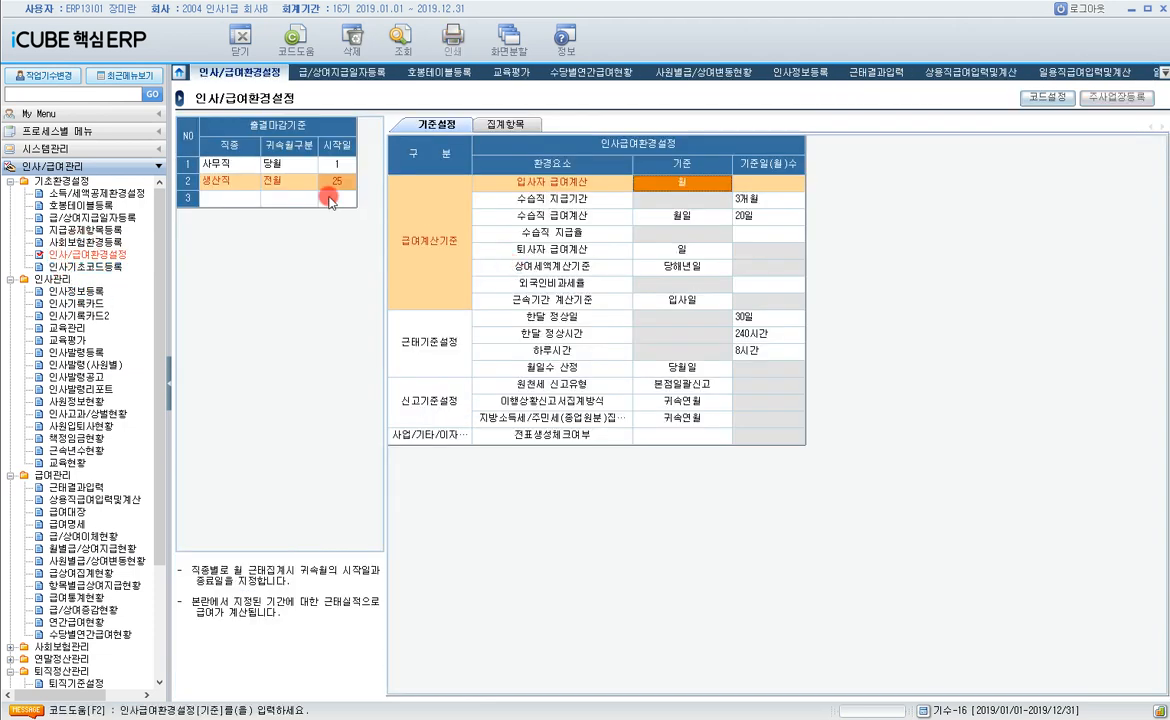
pyautogui.click(530, 384)
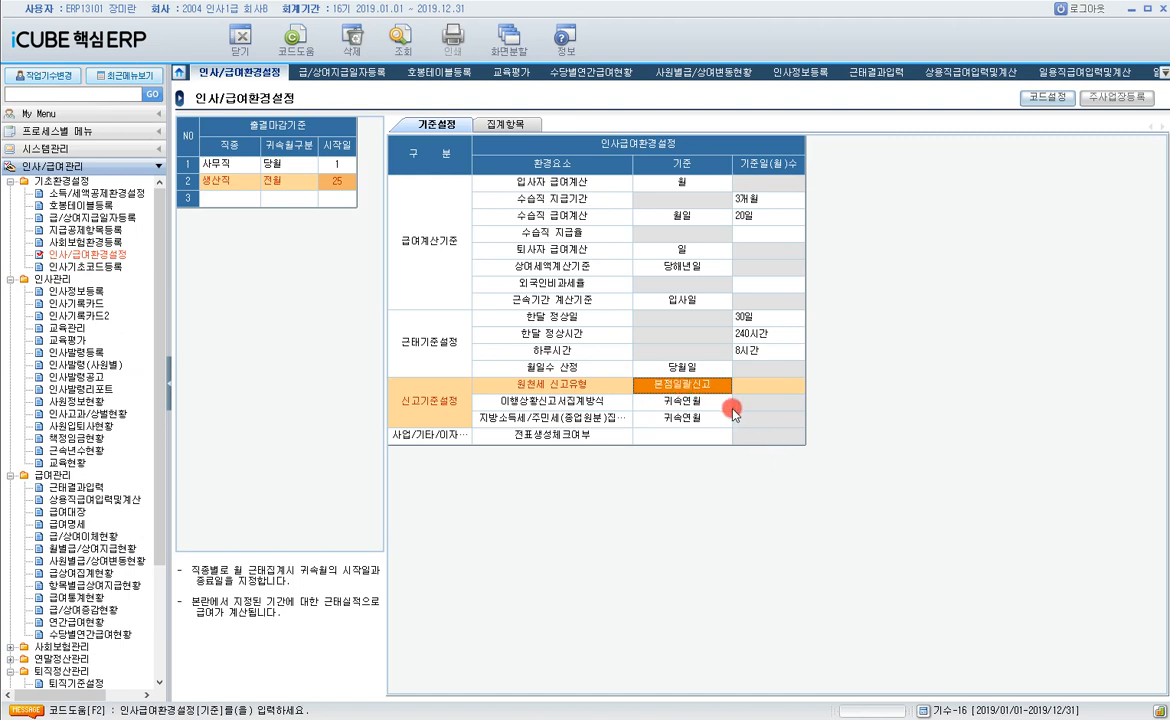
pyautogui.click(714, 404)
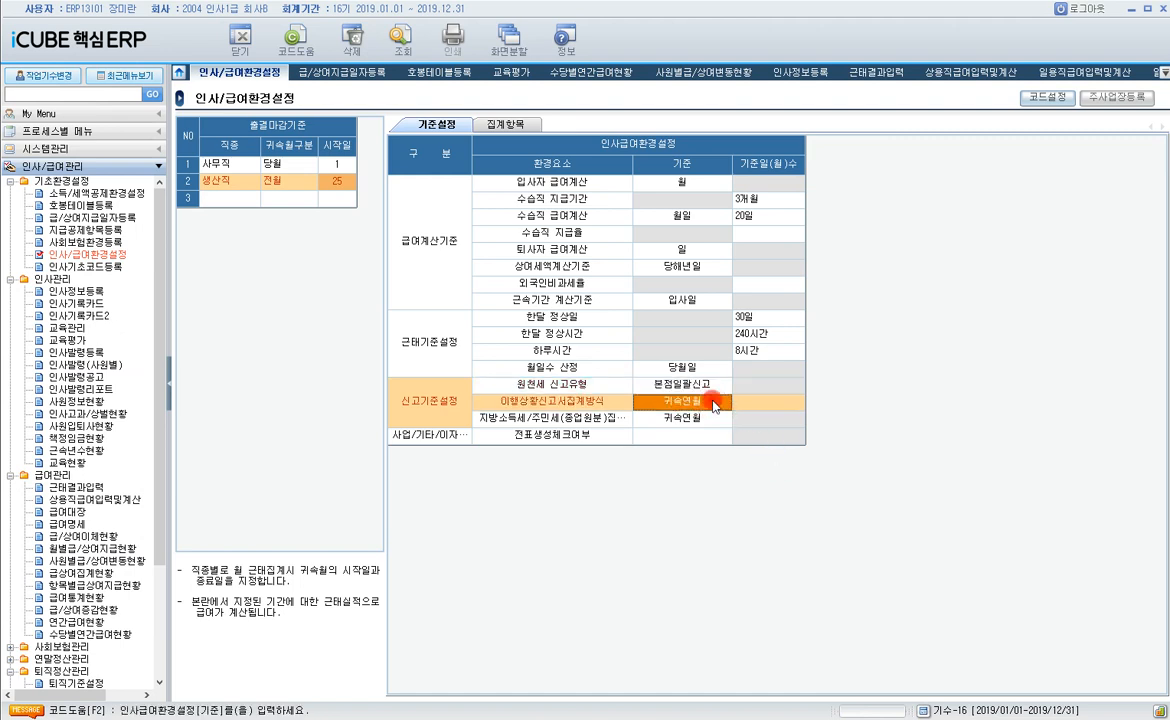
pyautogui.doubleClick(713, 402)
pyautogui.doubleClick(578, 352)
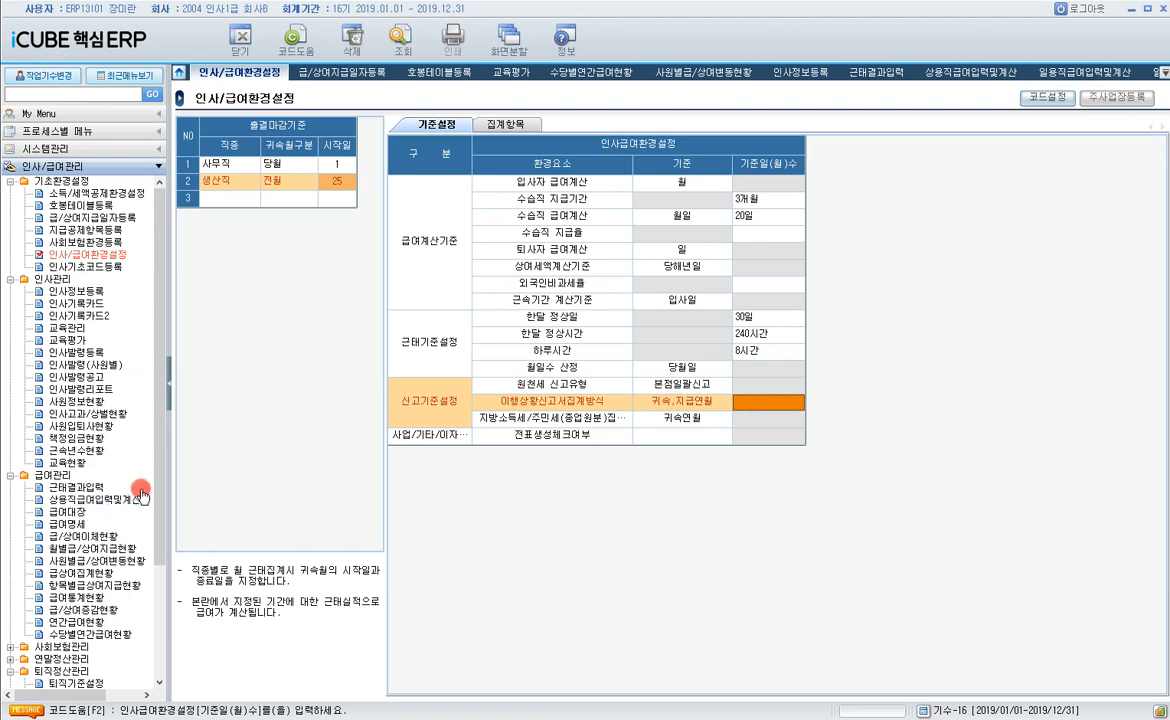
pyautogui.moveTo(161, 503); pyautogui.dragTo(162, 616)
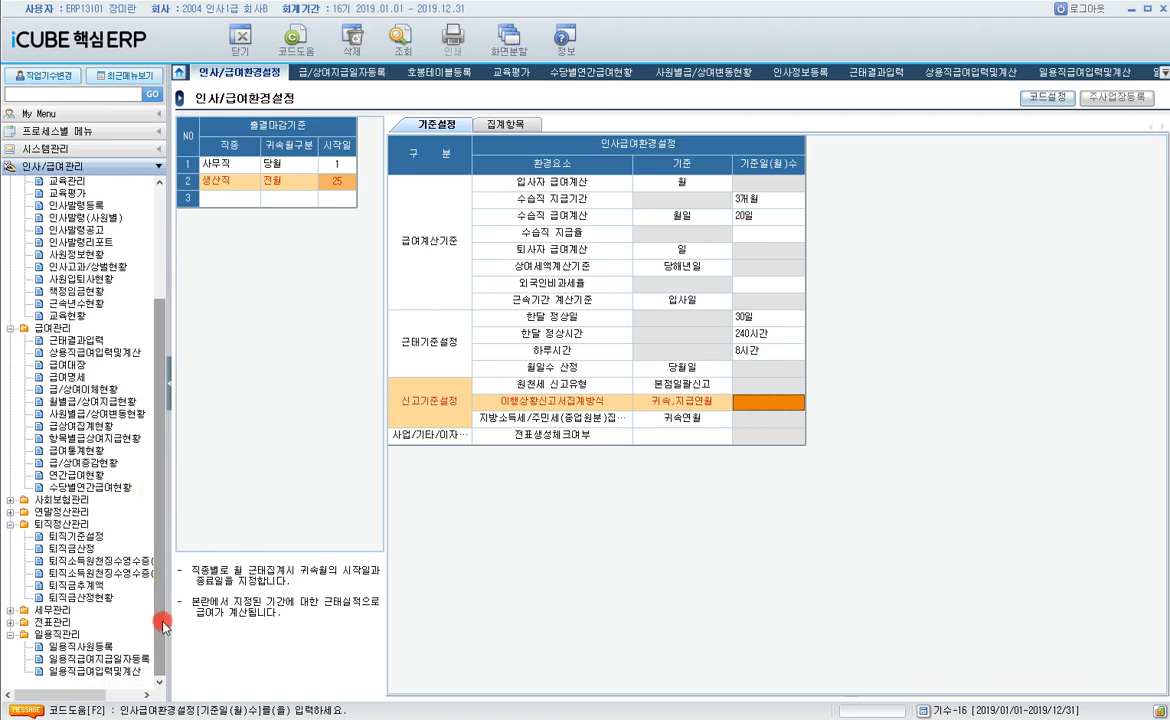
# - Open 원천징수이행상황신고서, pick filing workplace 1000 인사1급 회사본사, and add a new report
pyautogui.click(9, 611)
pyautogui.click(88, 601)
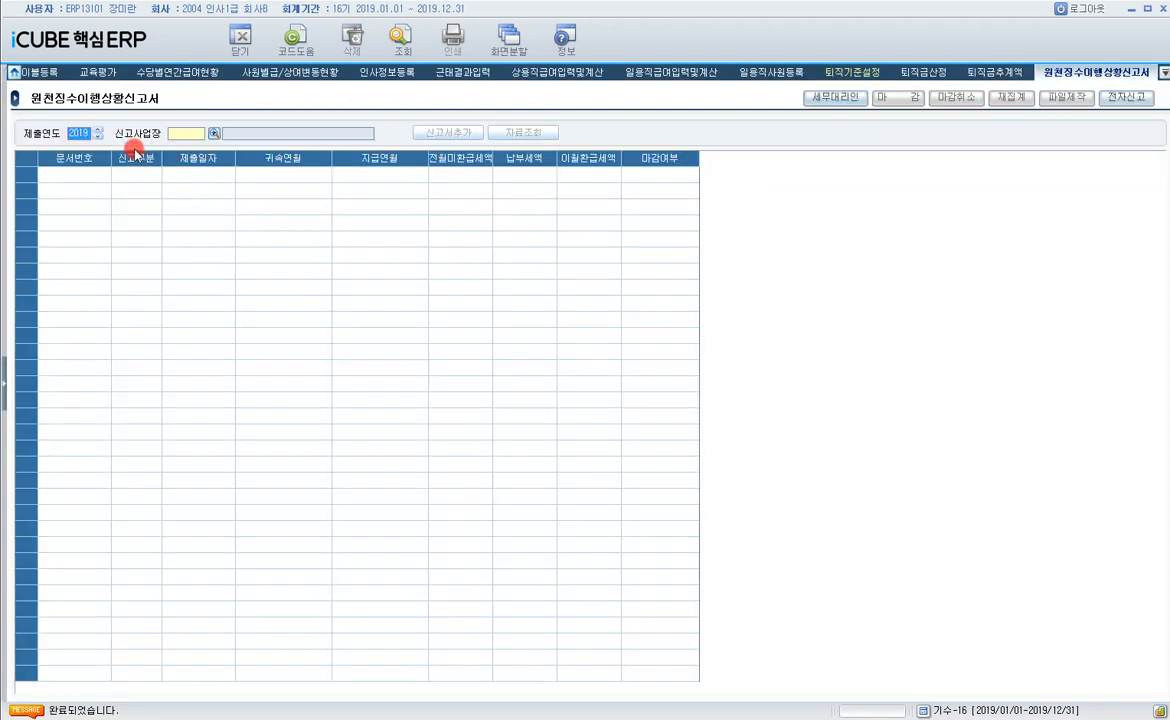
pyautogui.click(213, 133)
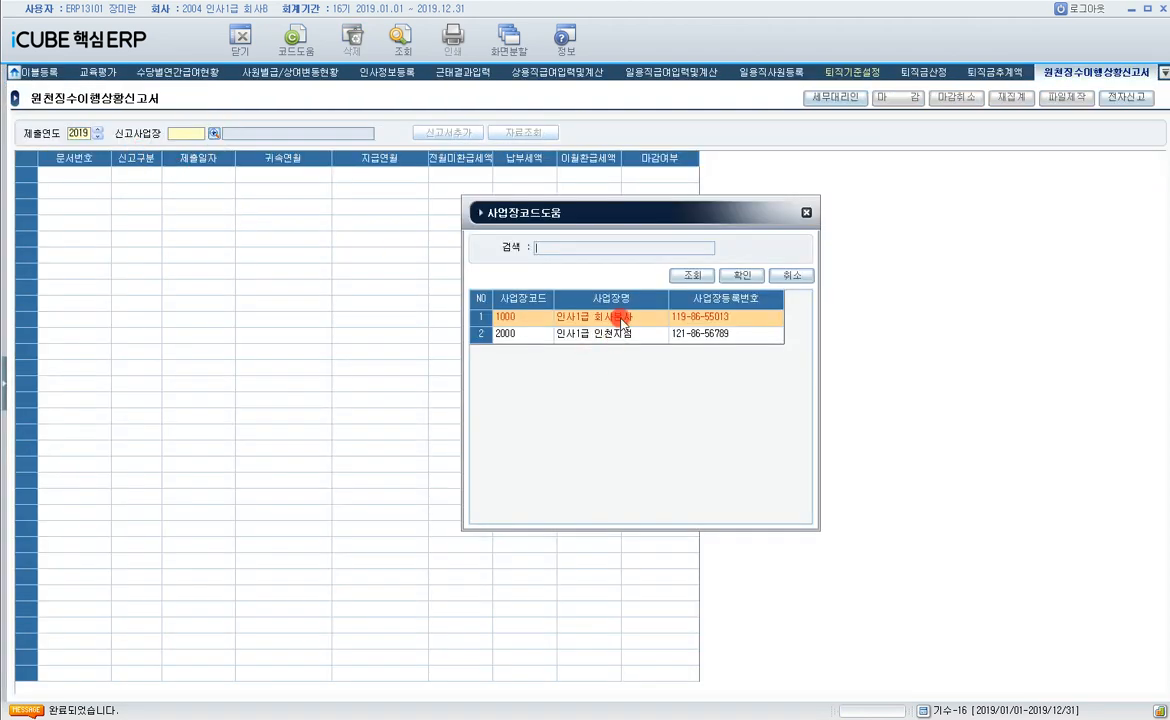
pyautogui.doubleClick(588, 317)
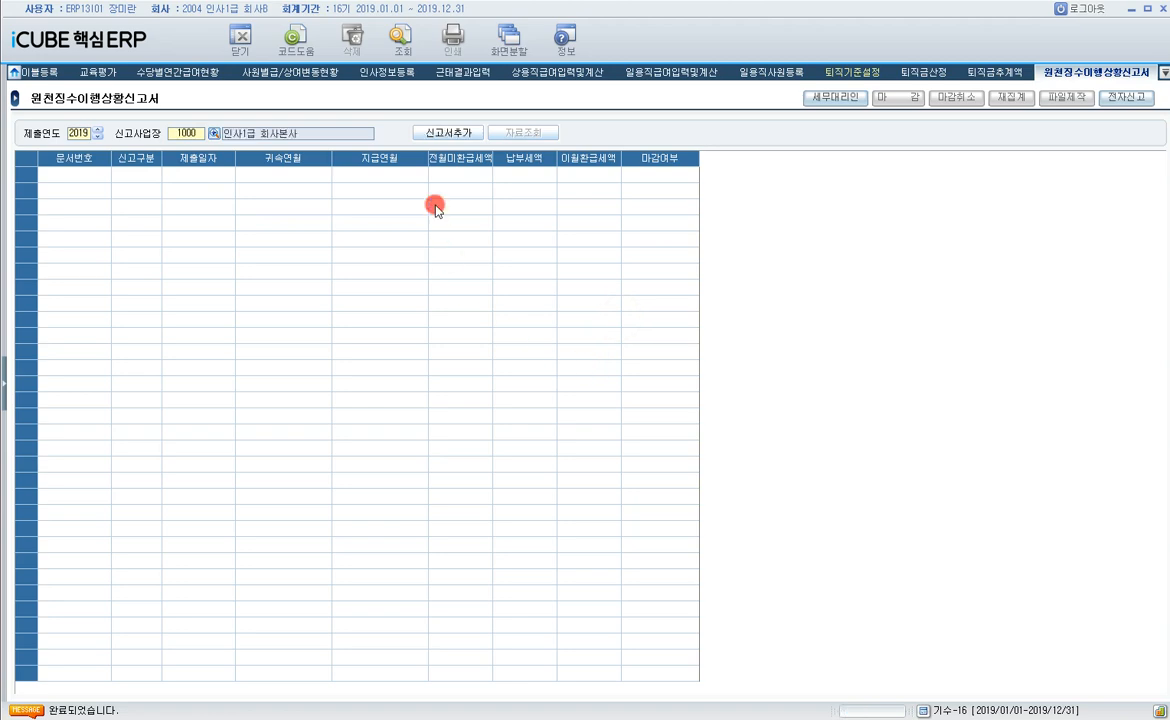
pyautogui.click(432, 133)
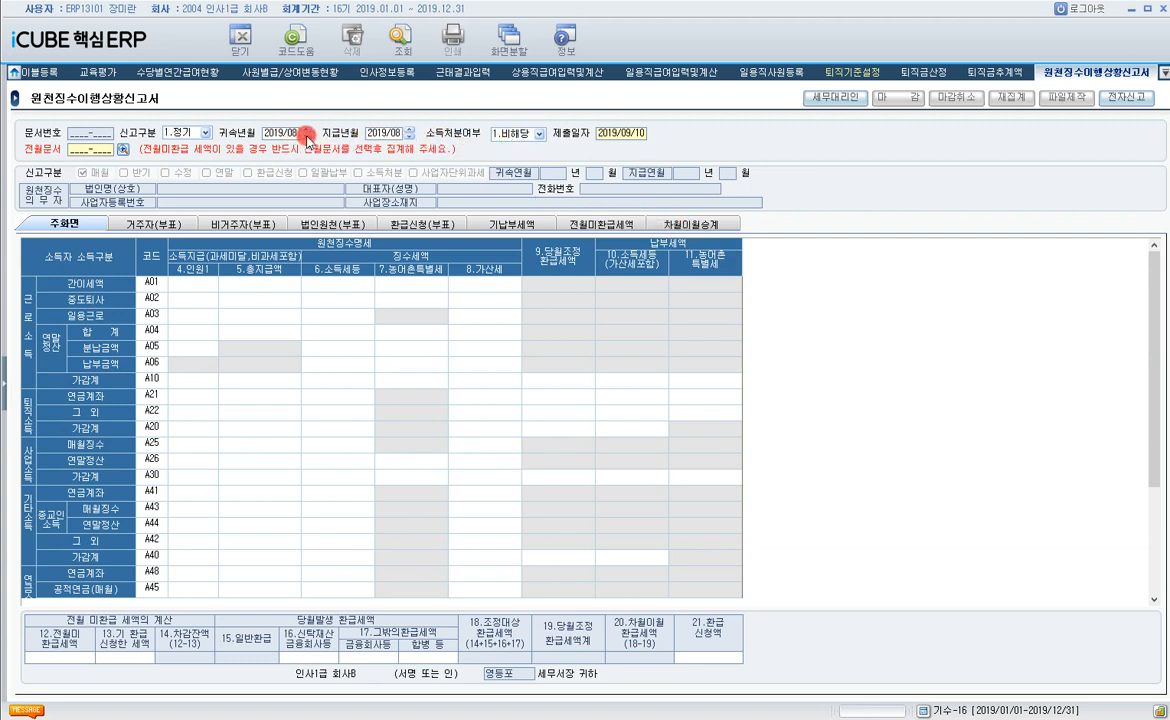
# - Query 귀속년월 2019/07, accept both notices, and apply the 매월 징수분(전체) earned-income data
pyautogui.click(299, 136)
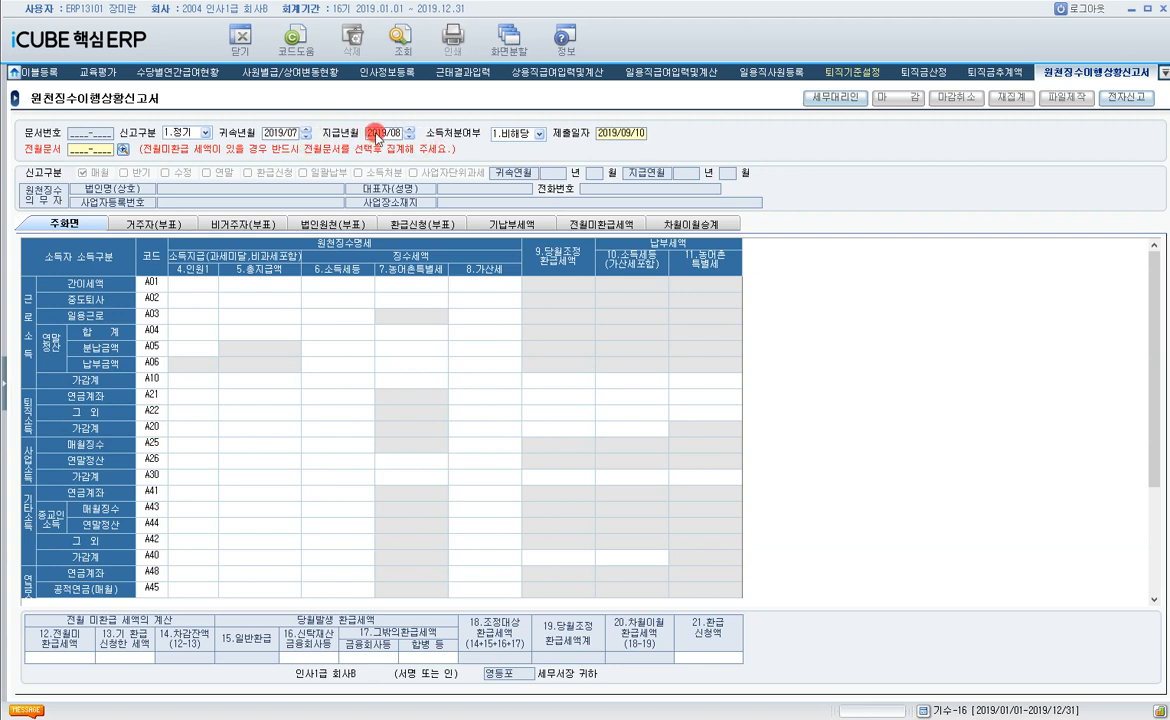
pyautogui.click(400, 38)
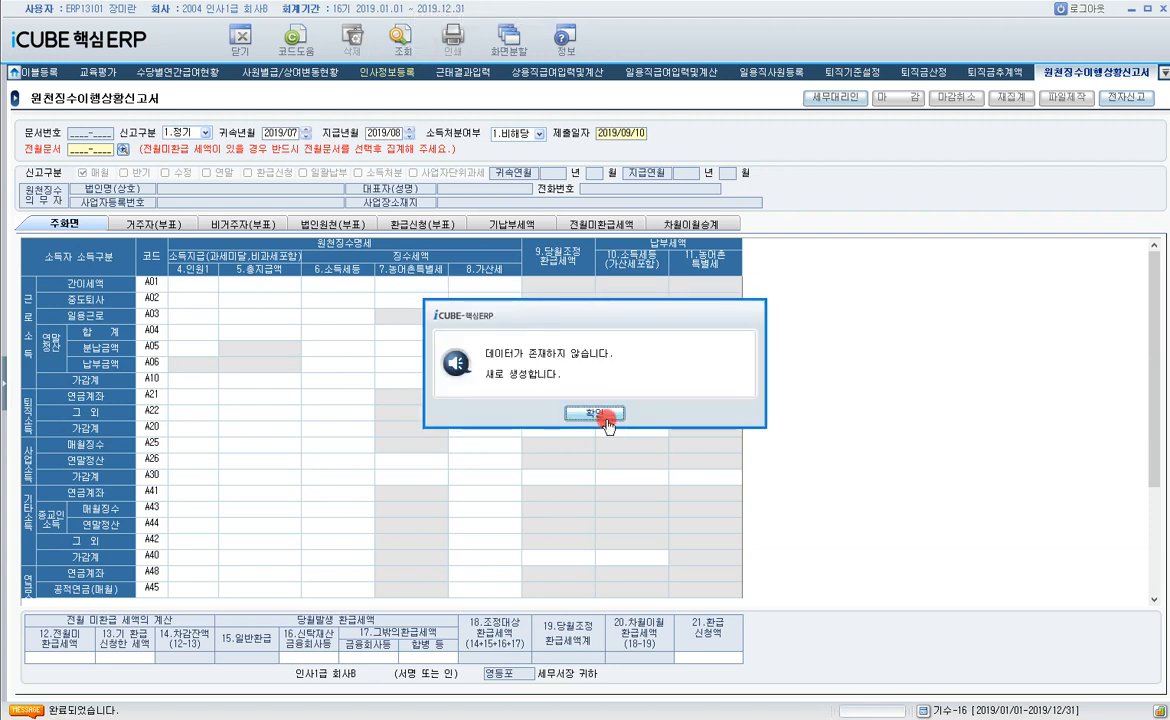
pyautogui.click(604, 415)
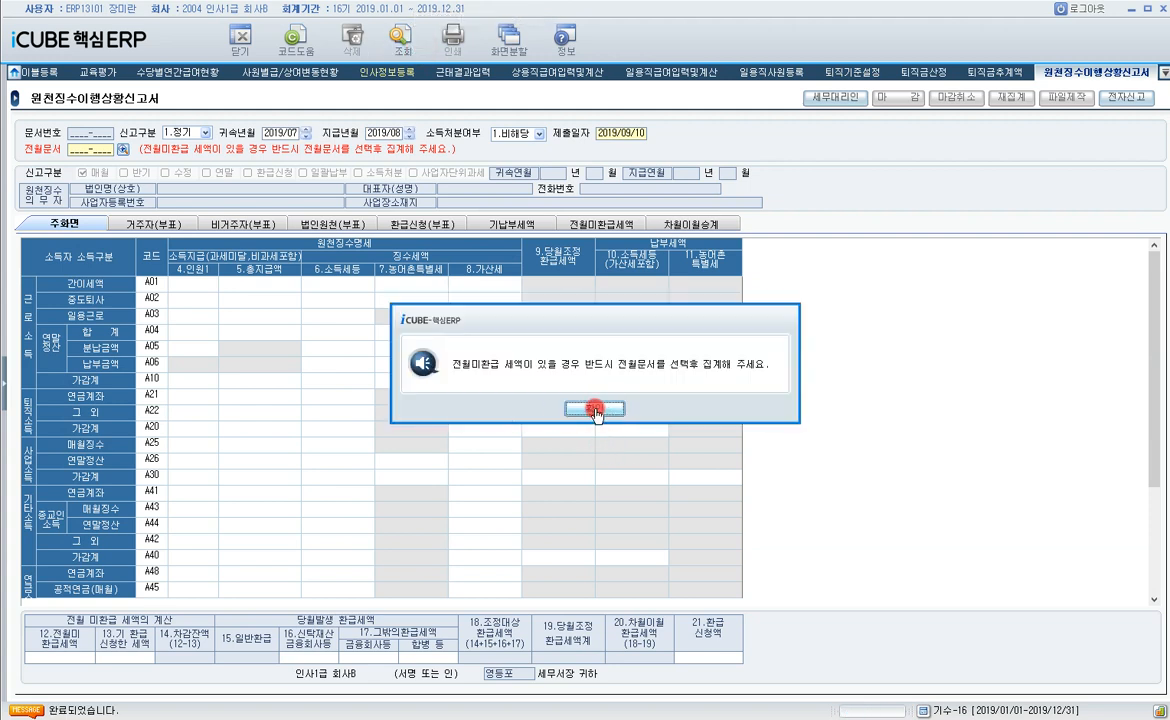
pyautogui.click(588, 410)
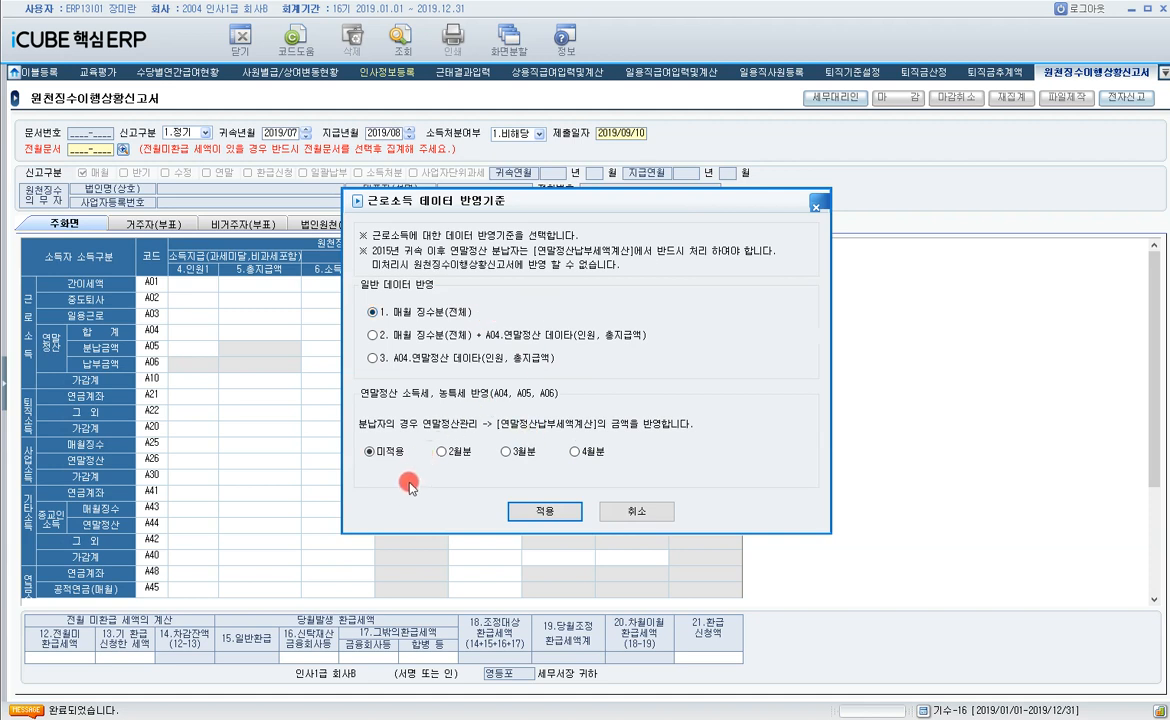
pyautogui.click(545, 511)
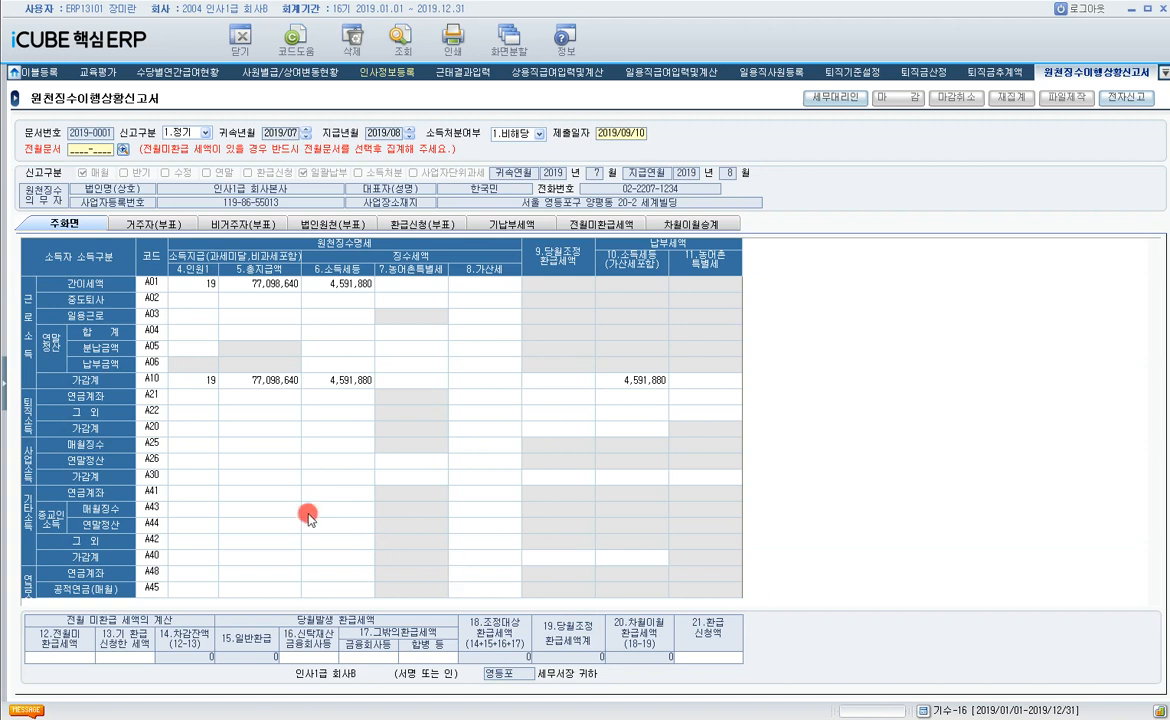
# - Check the report totals of 19 employees and 77,098,640 total pay
pyautogui.click(193, 380)
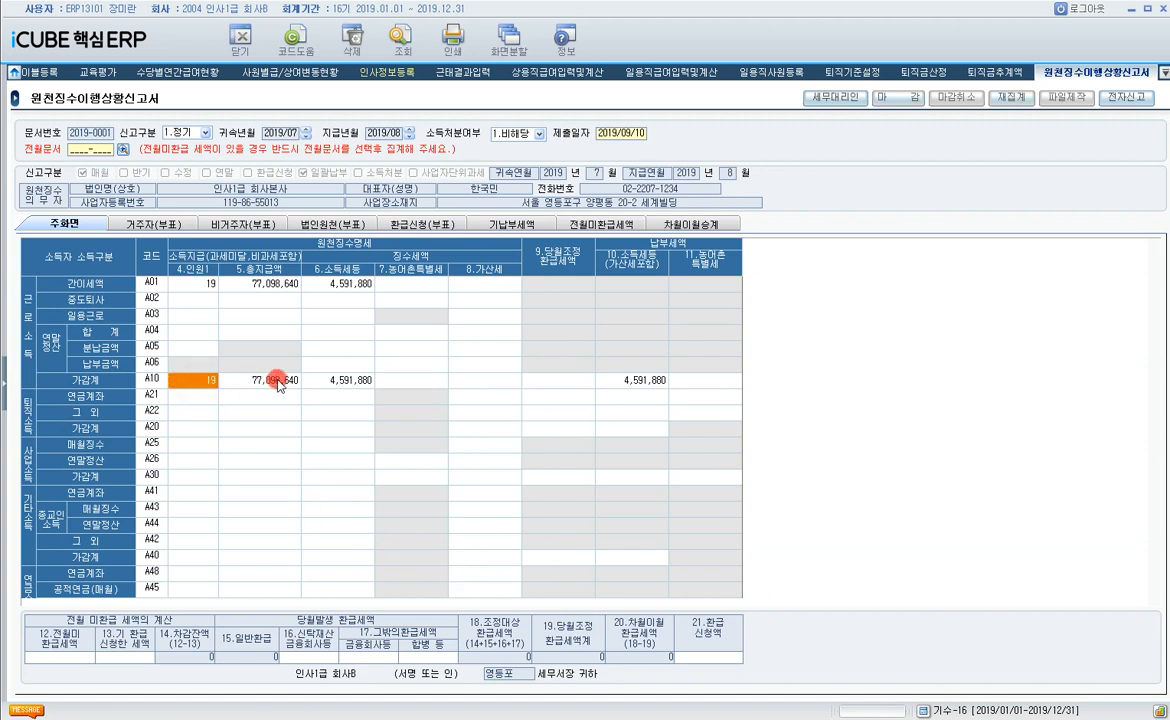
pyautogui.click(252, 381)
pyautogui.click(206, 382)
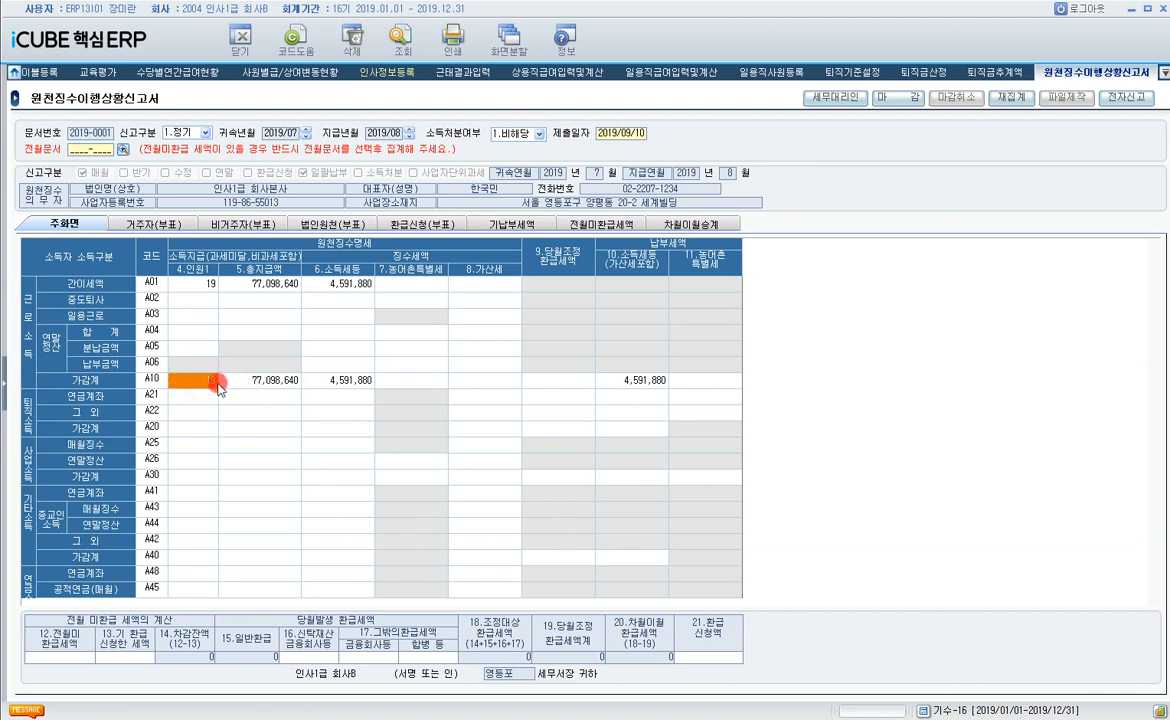
pyautogui.click(240, 381)
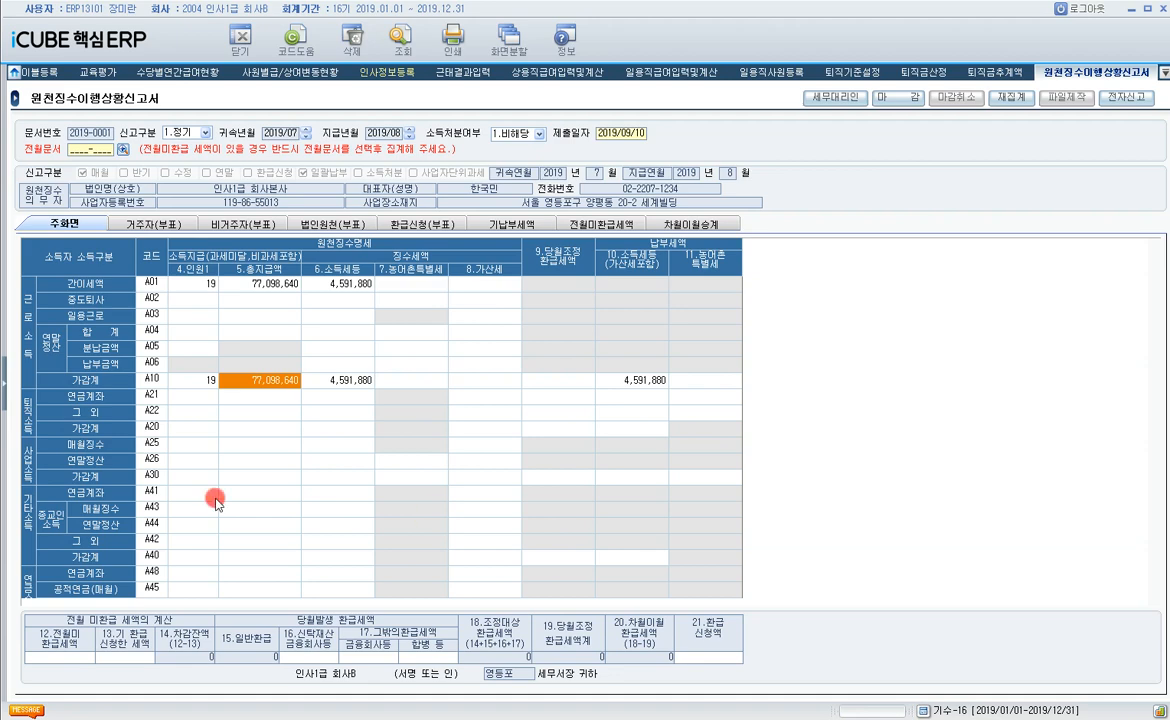
# - Reopen the menu tree and select 연말정산관리 > 연말정산자료입력
pyautogui.click(5, 375)
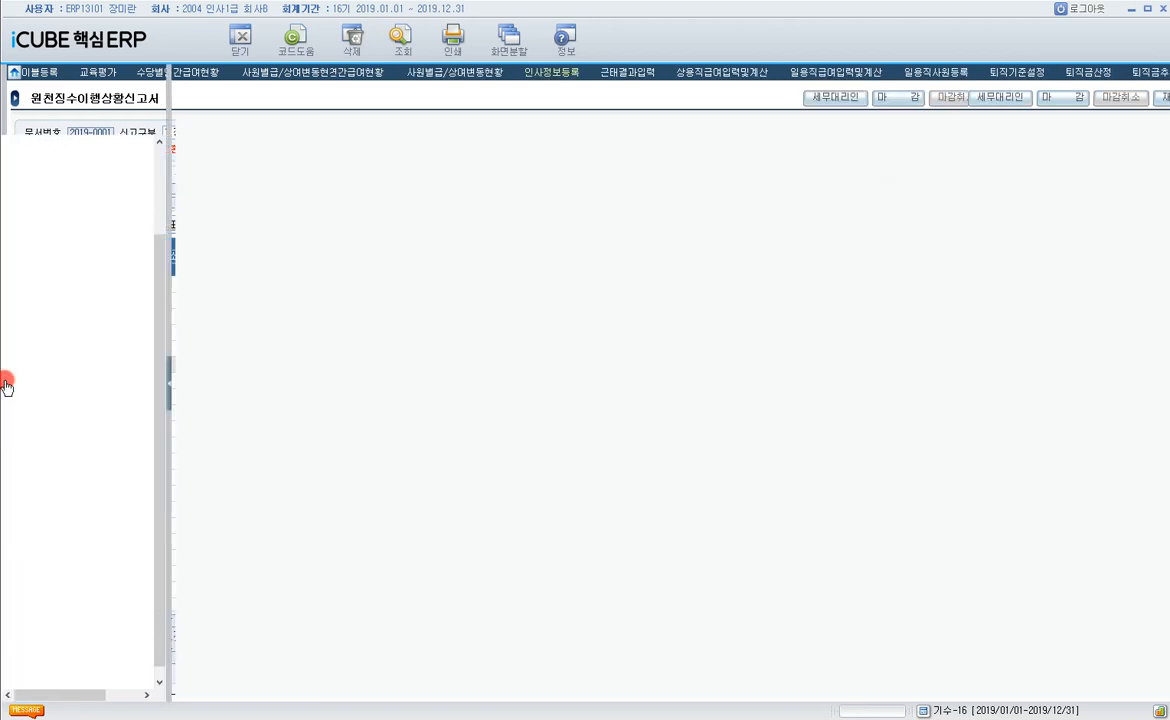
pyautogui.scroll(-1, 162, 386)
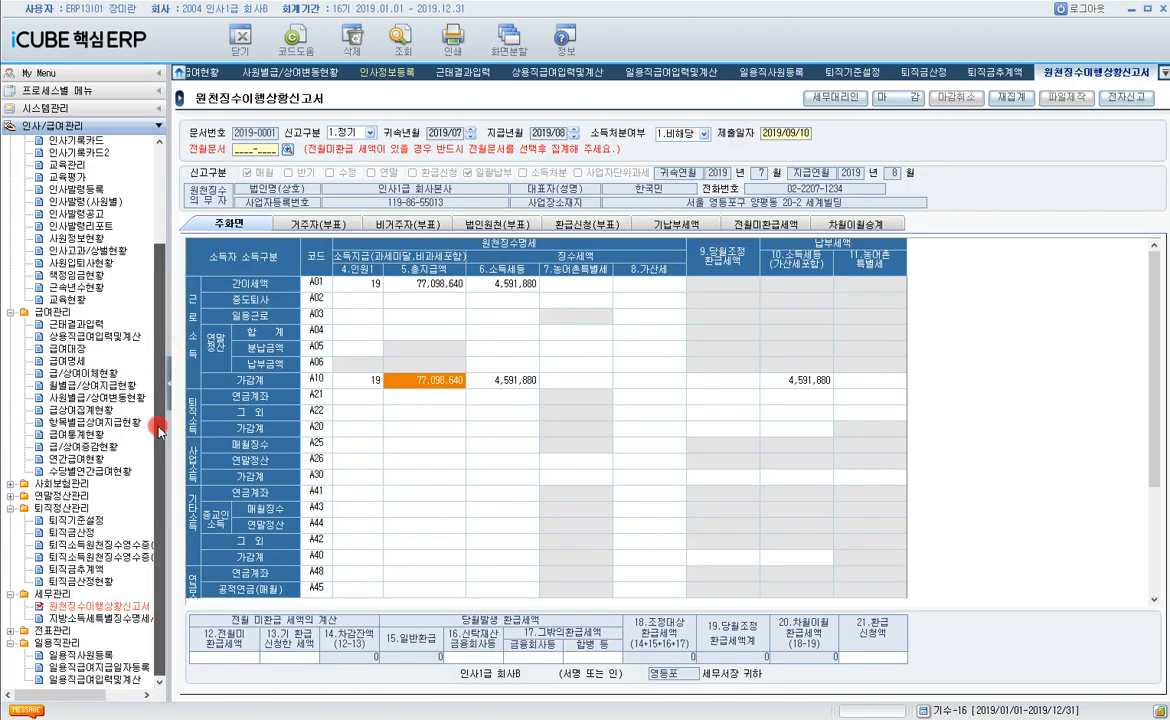
pyautogui.click(10, 496)
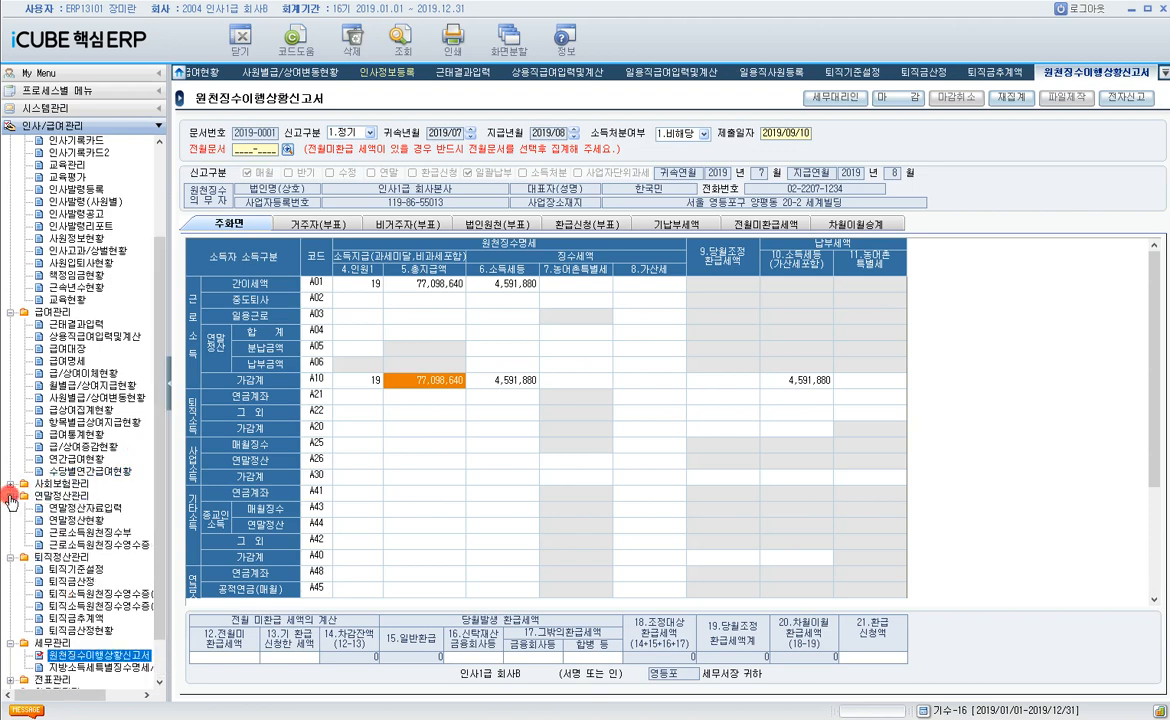
pyautogui.click(83, 508)
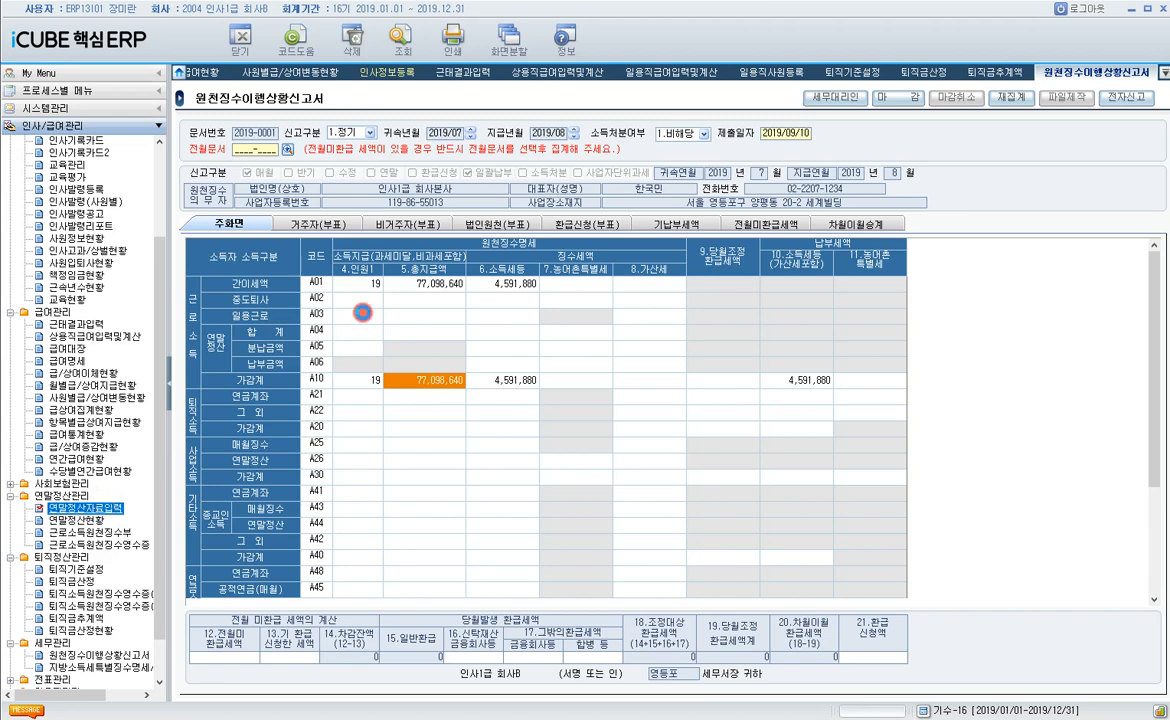
# - Load year-end settlement data for settlement month 2019/07
pyautogui.click(362, 313)
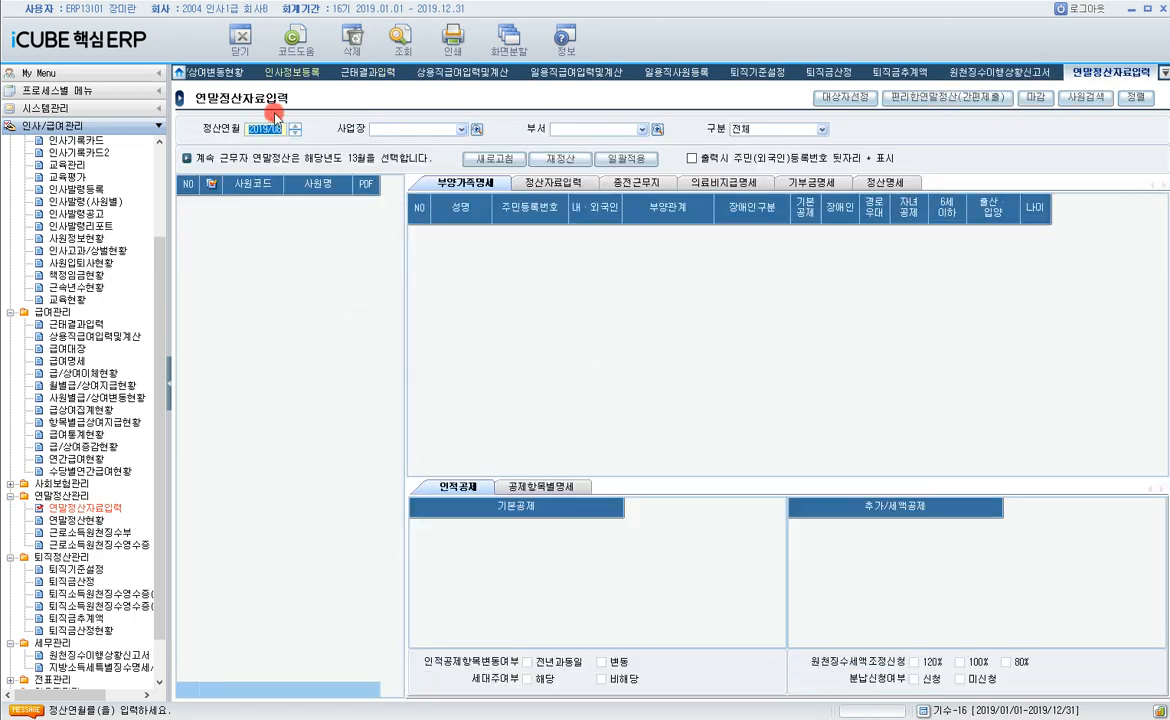
pyautogui.click(294, 132)
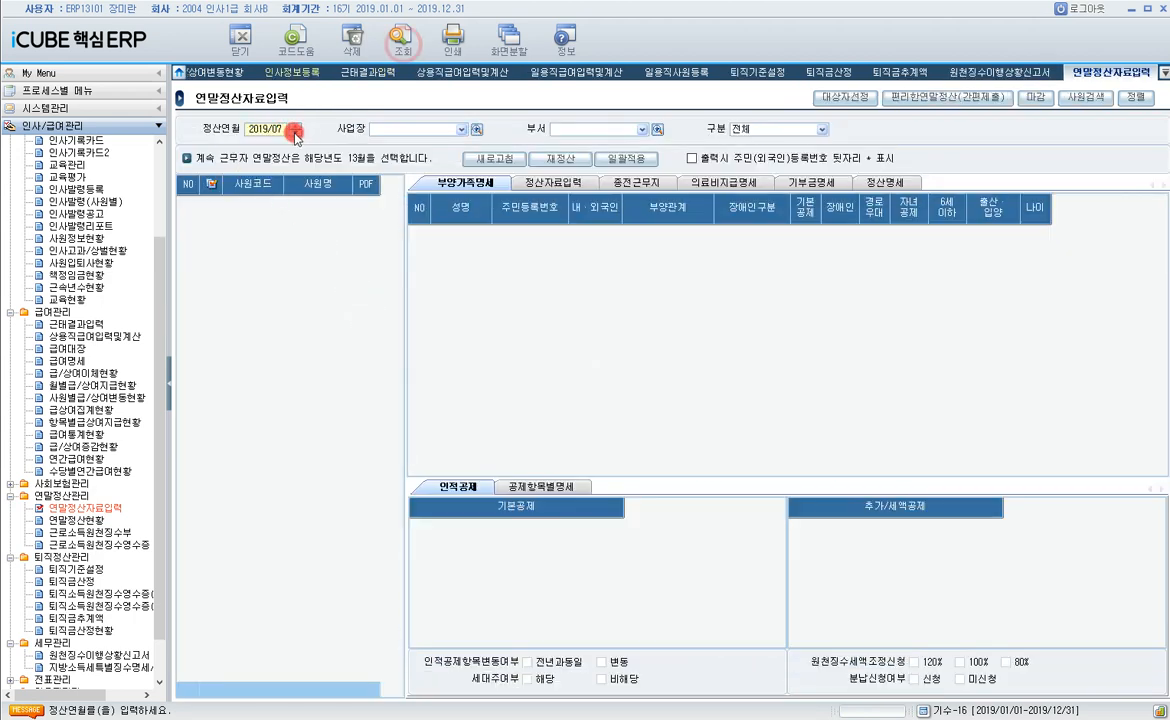
pyautogui.press('F12')
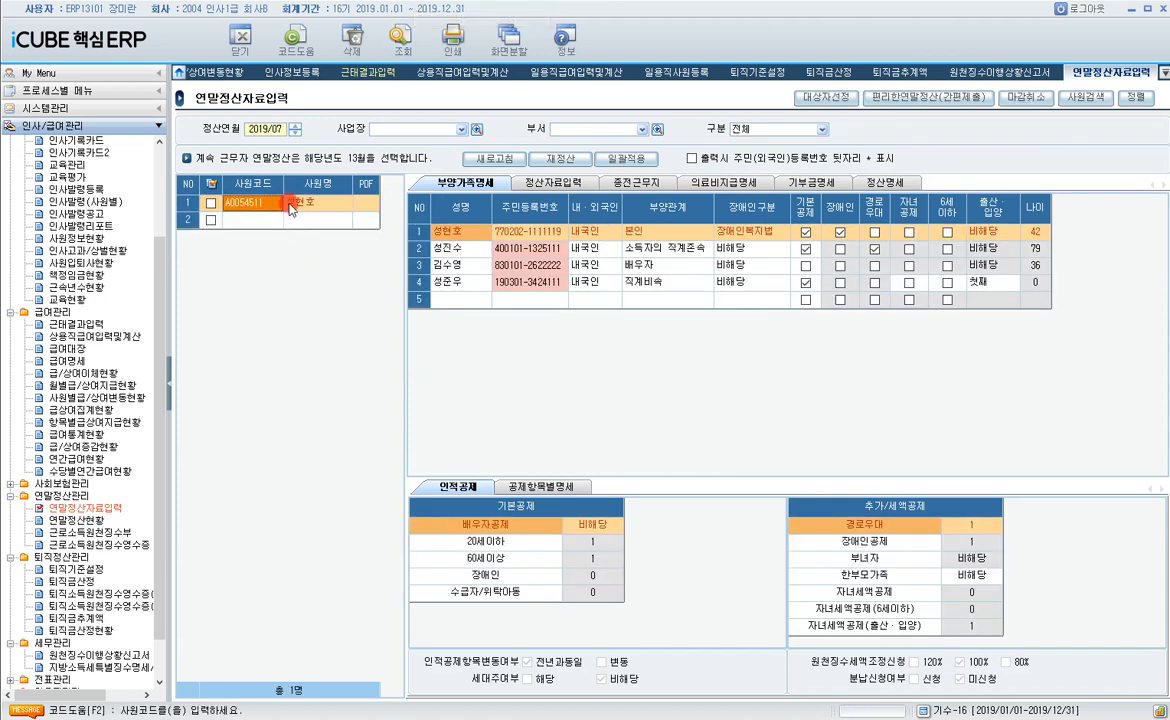
# - Review the employee's dependent, spouse, senior citizen and disability deduction details
pyautogui.click(470, 187)
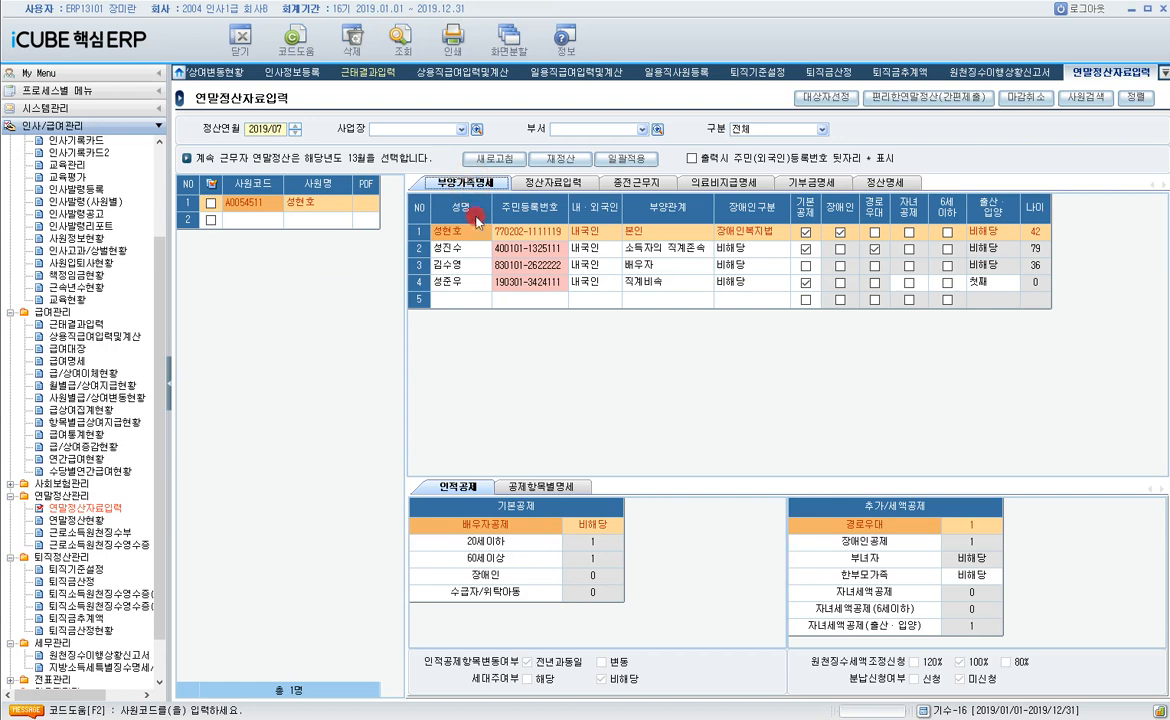
pyautogui.click(996, 348)
pyautogui.click(1042, 592)
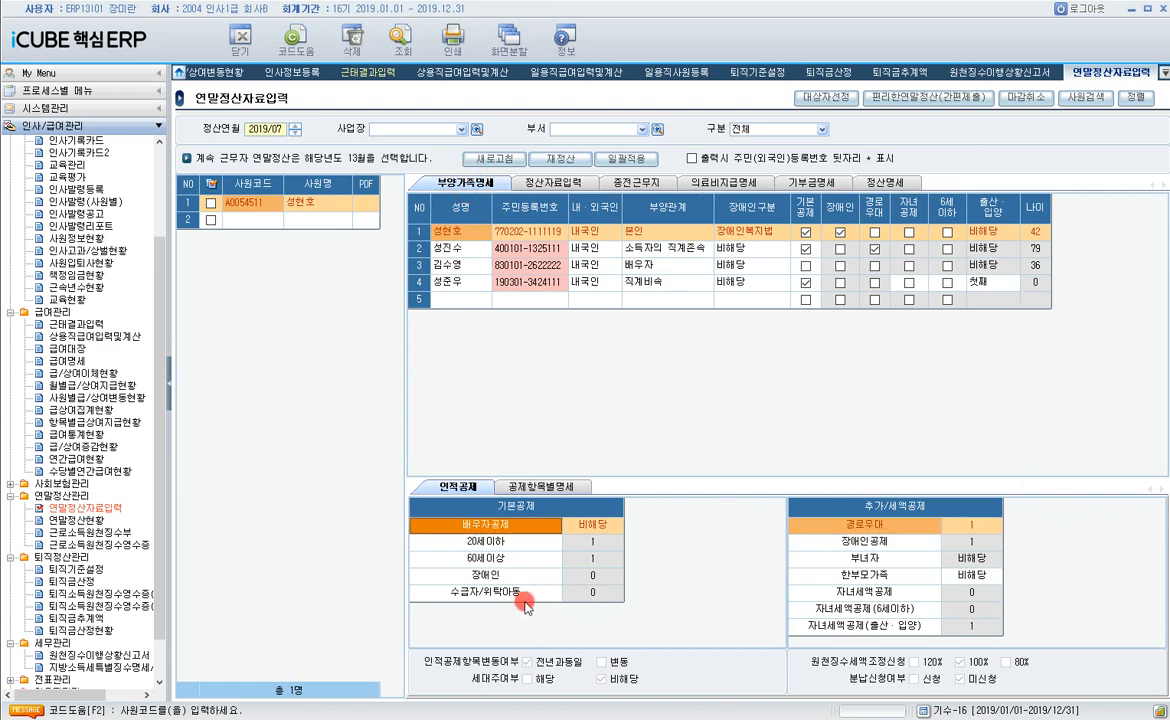
pyautogui.click(485, 525)
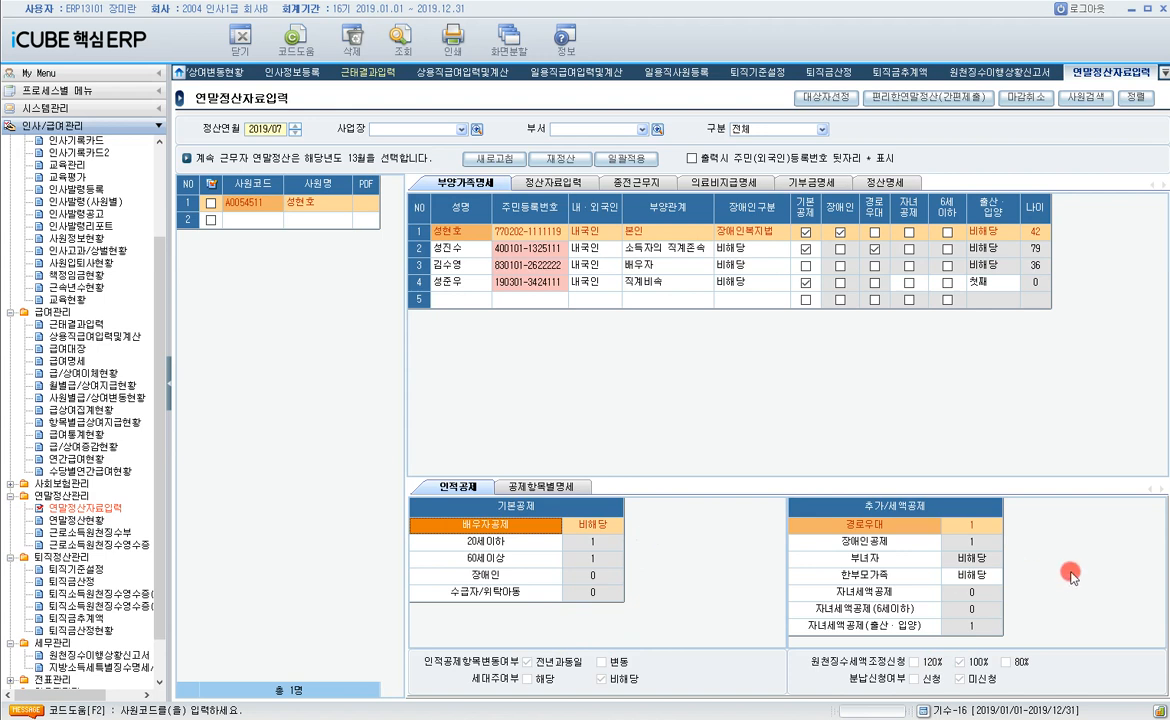
pyautogui.click(1097, 600)
pyautogui.click(1097, 599)
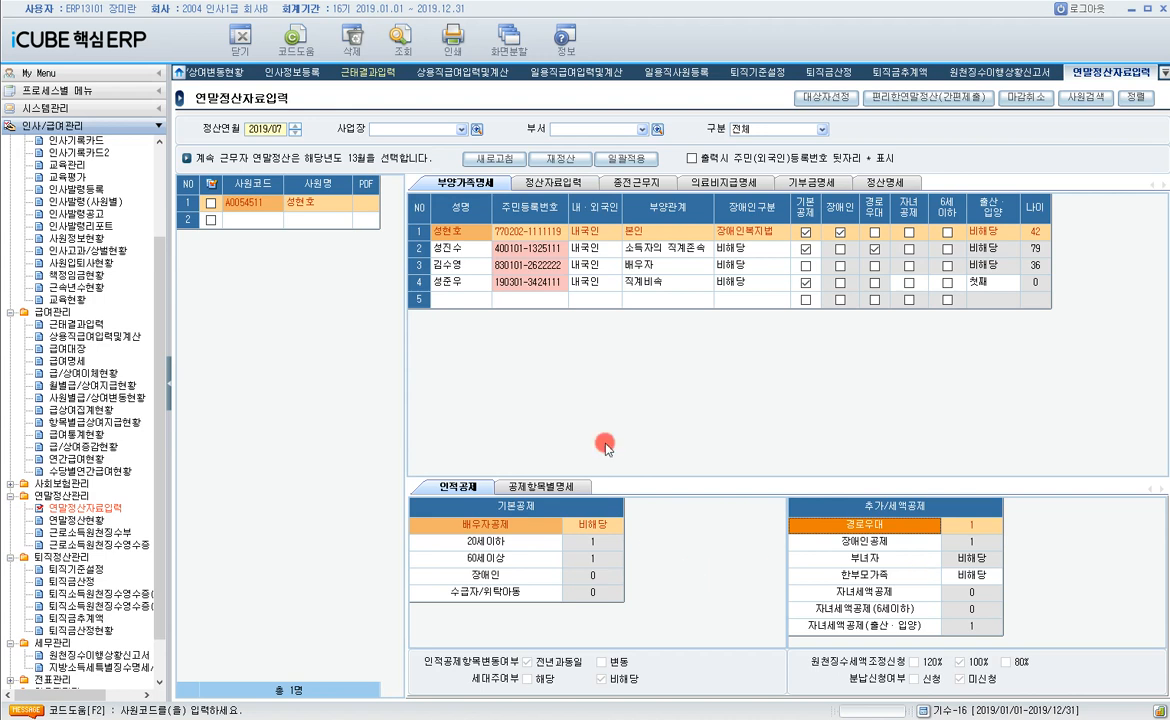
pyautogui.click(741, 238)
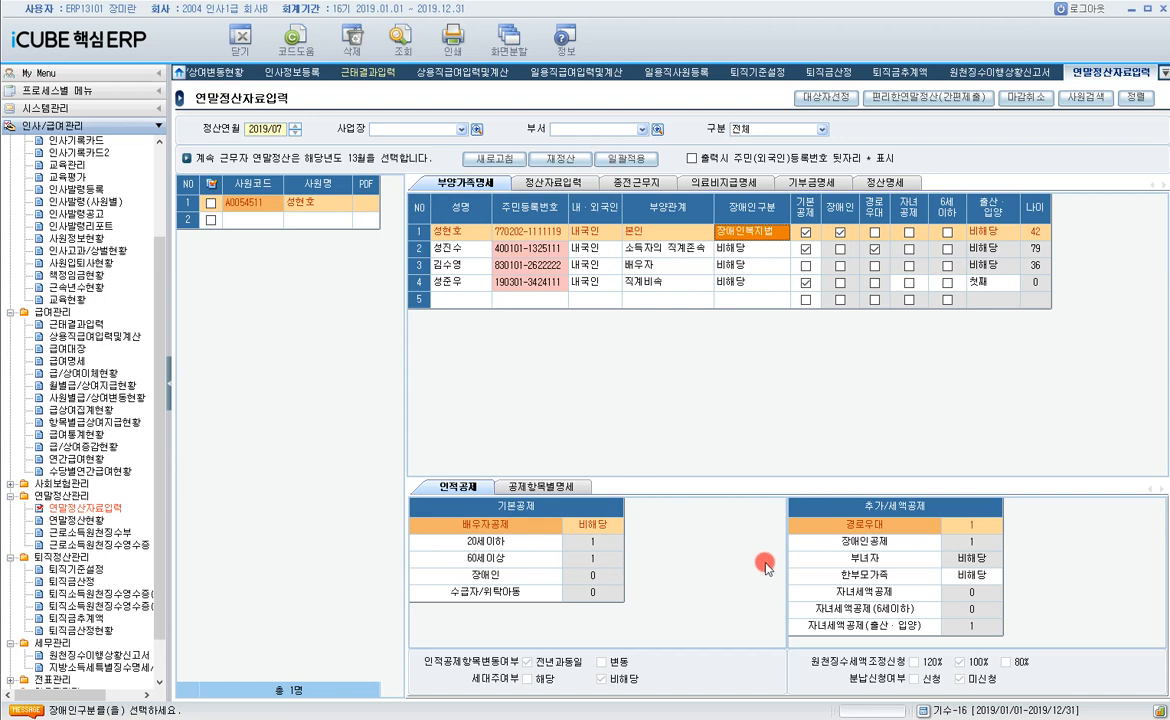
# - Enter 1 in the 장애인공제 cell of the additional deductions, then view the settlement statement
pyautogui.click(970, 533)
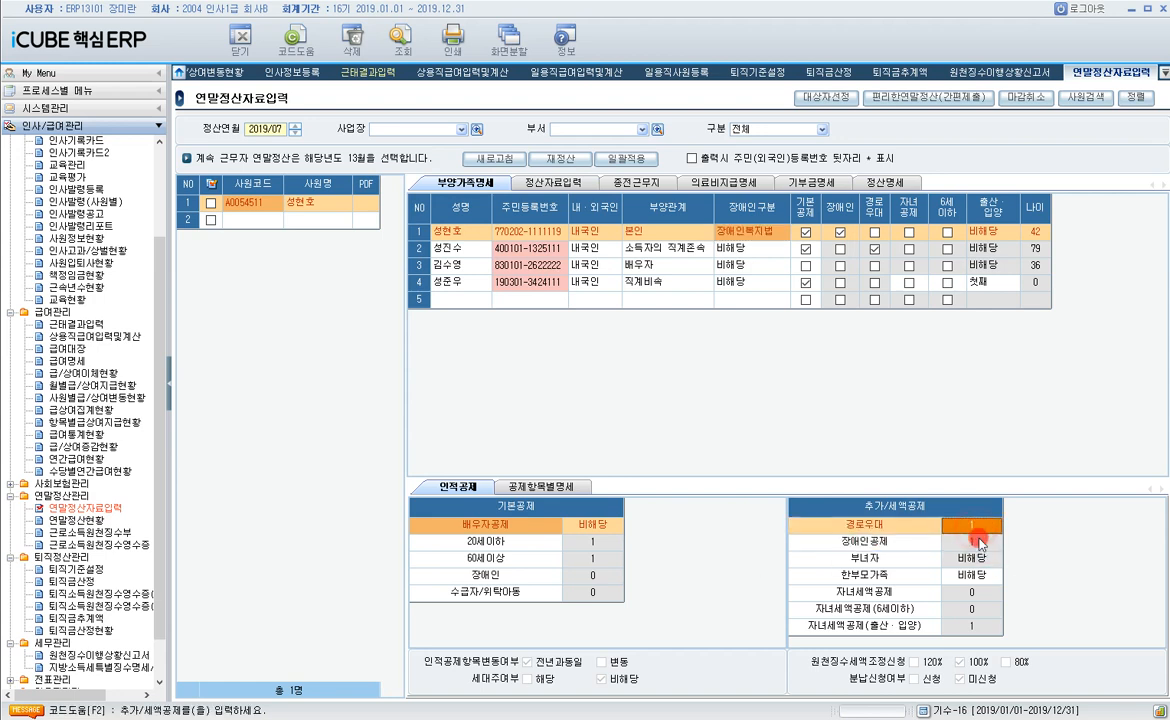
pyautogui.click(980, 543)
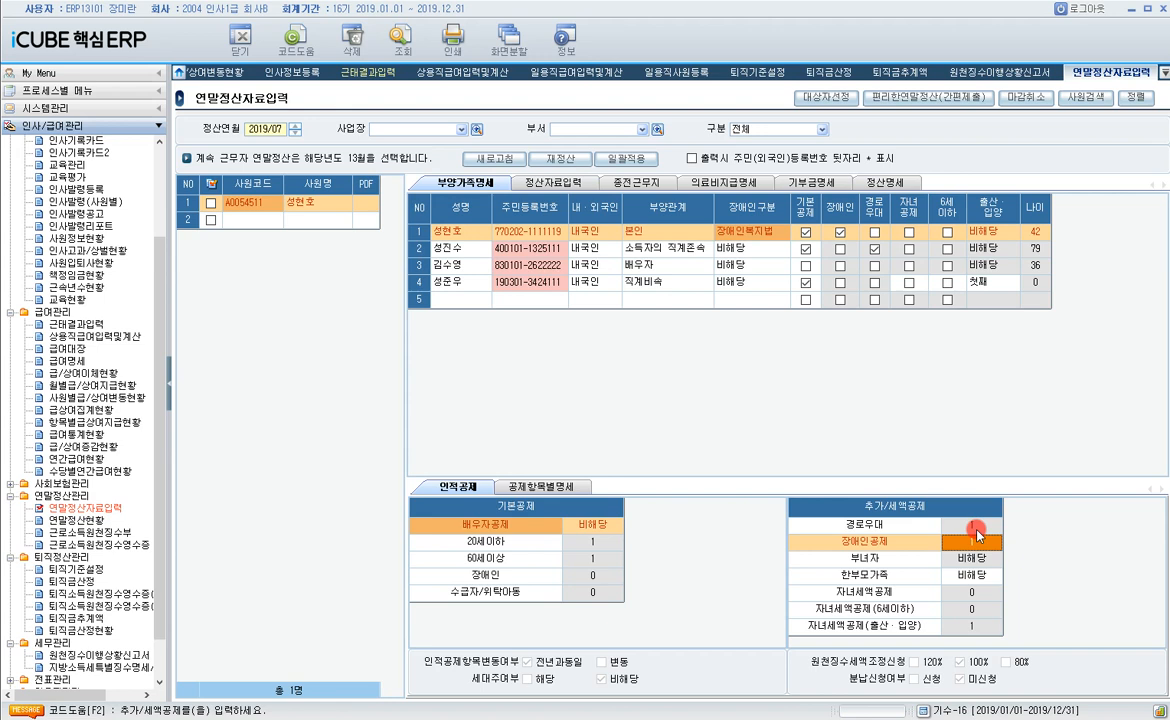
pyautogui.write('1')
pyautogui.click(890, 182)
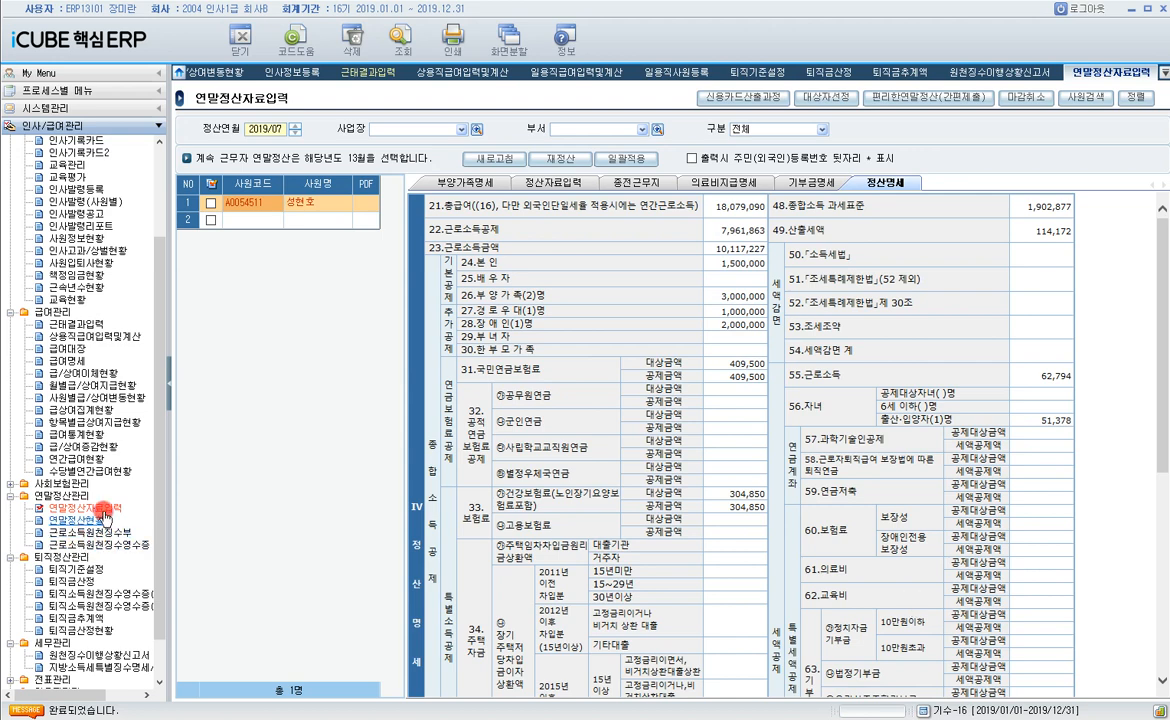
# - Open the 연말정산현황 year-end settlement status report from the menu tree
pyautogui.click(96, 520)
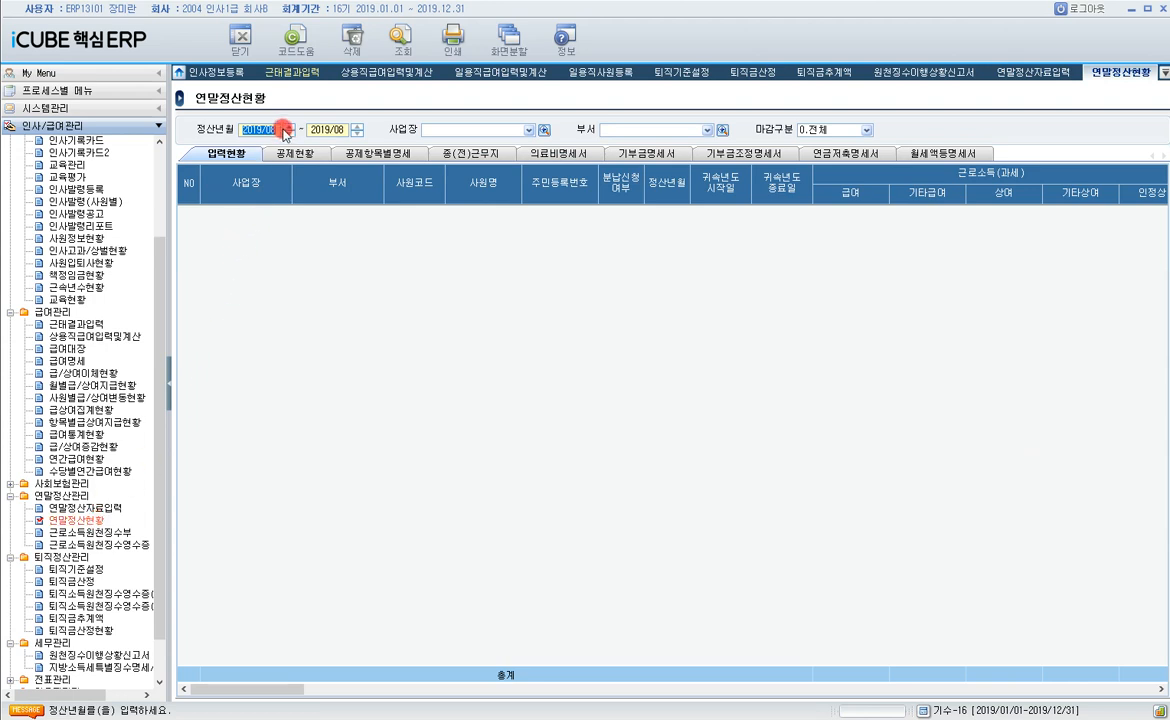
# - Query settlement 2018/13–2018/13 for workplace 2000 인사1급 인천지점 and scroll the 공제현황 figures
pyautogui.write('201812')
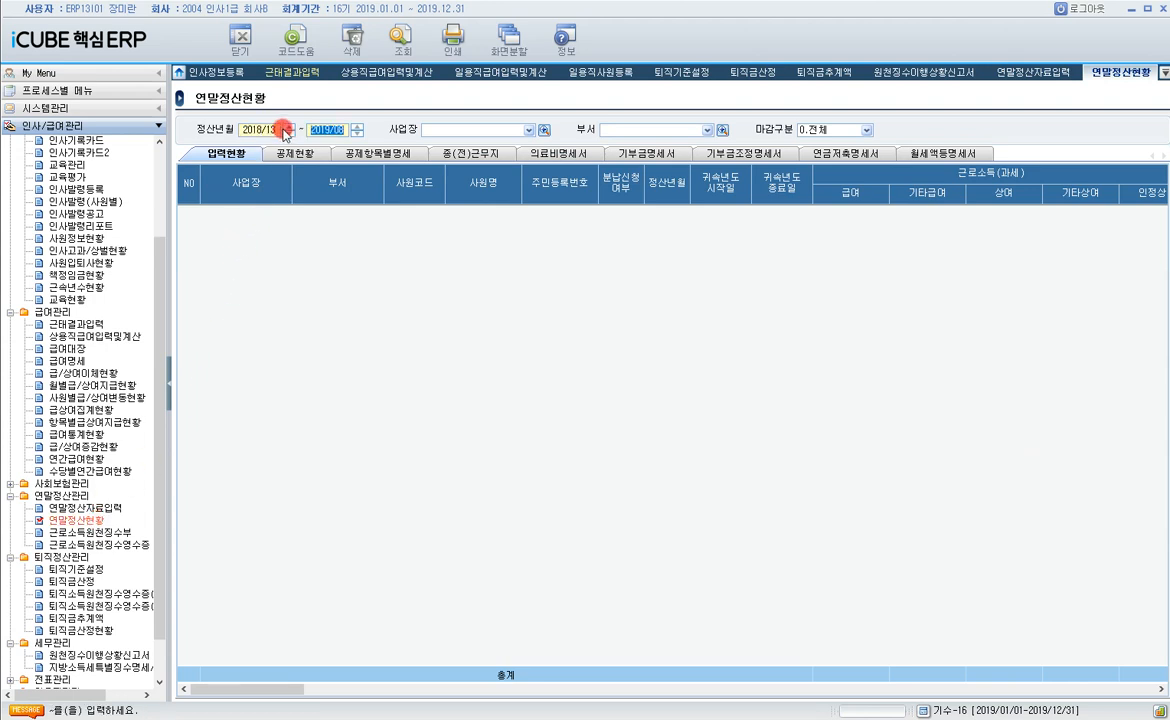
pyautogui.write('201812')
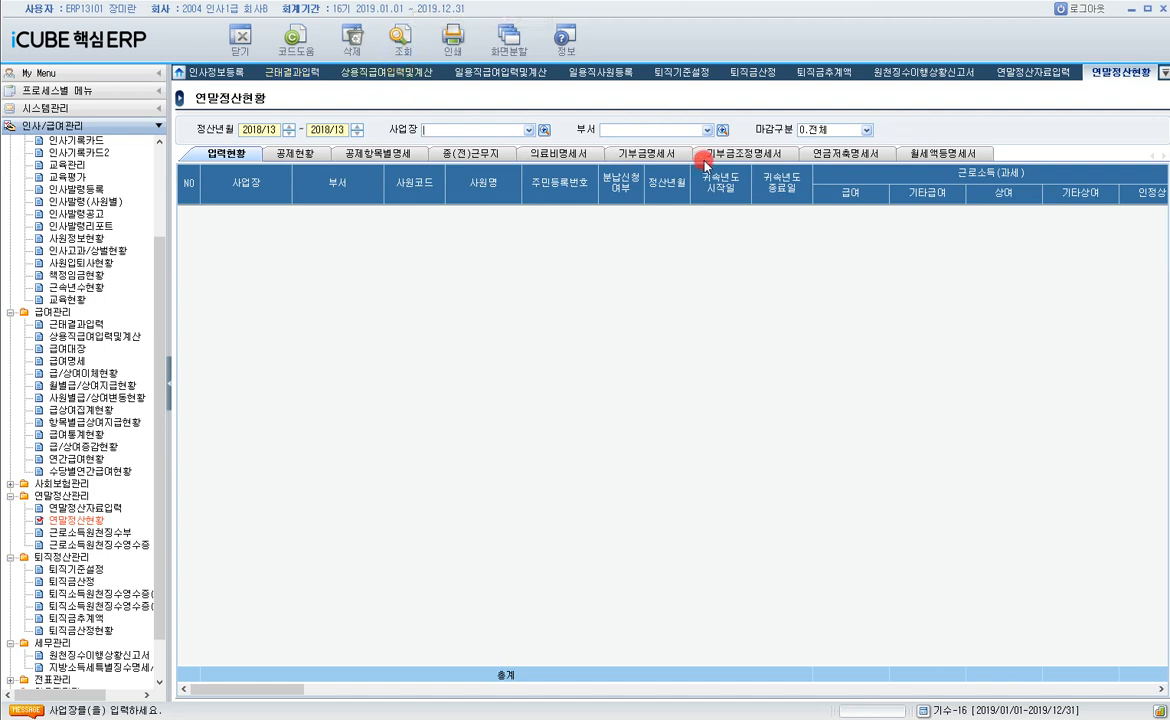
pyautogui.doubleClick(502, 128)
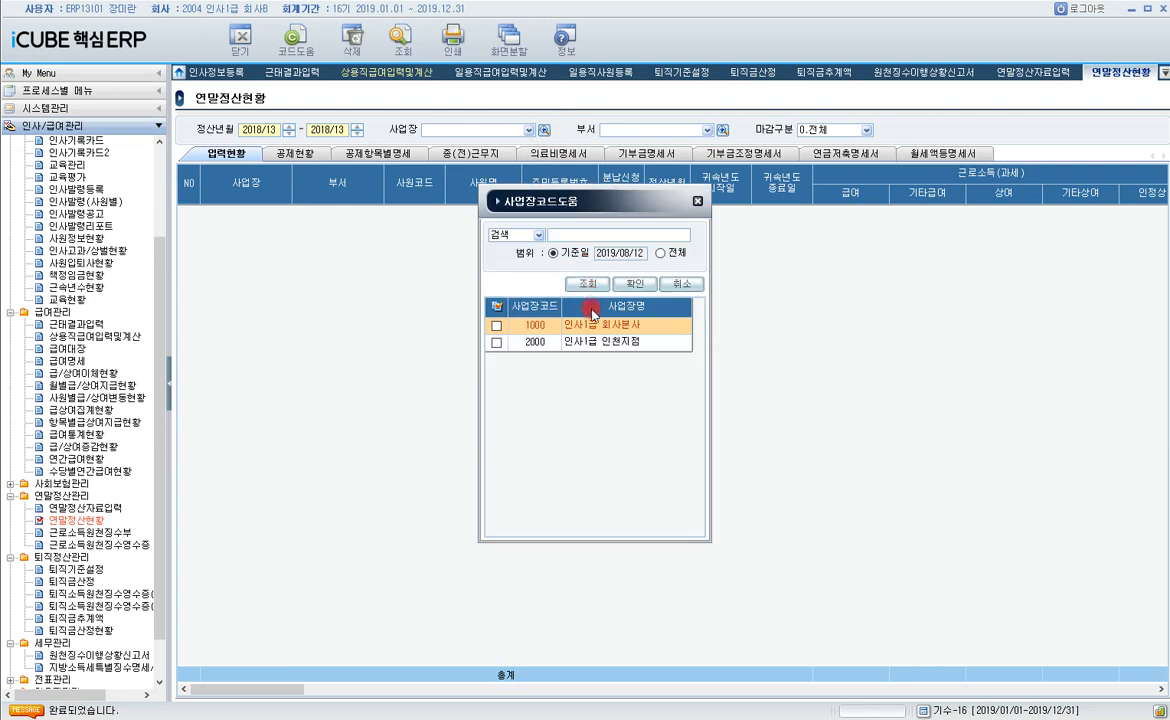
pyautogui.doubleClick(592, 341)
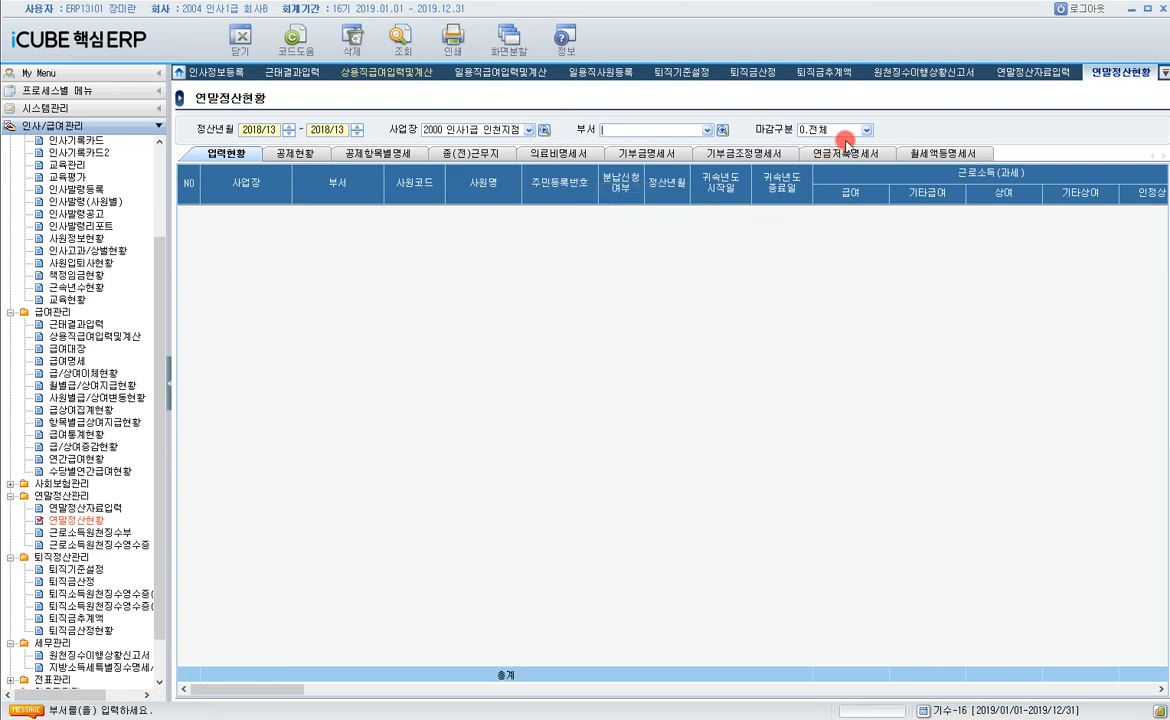
pyautogui.click(403, 40)
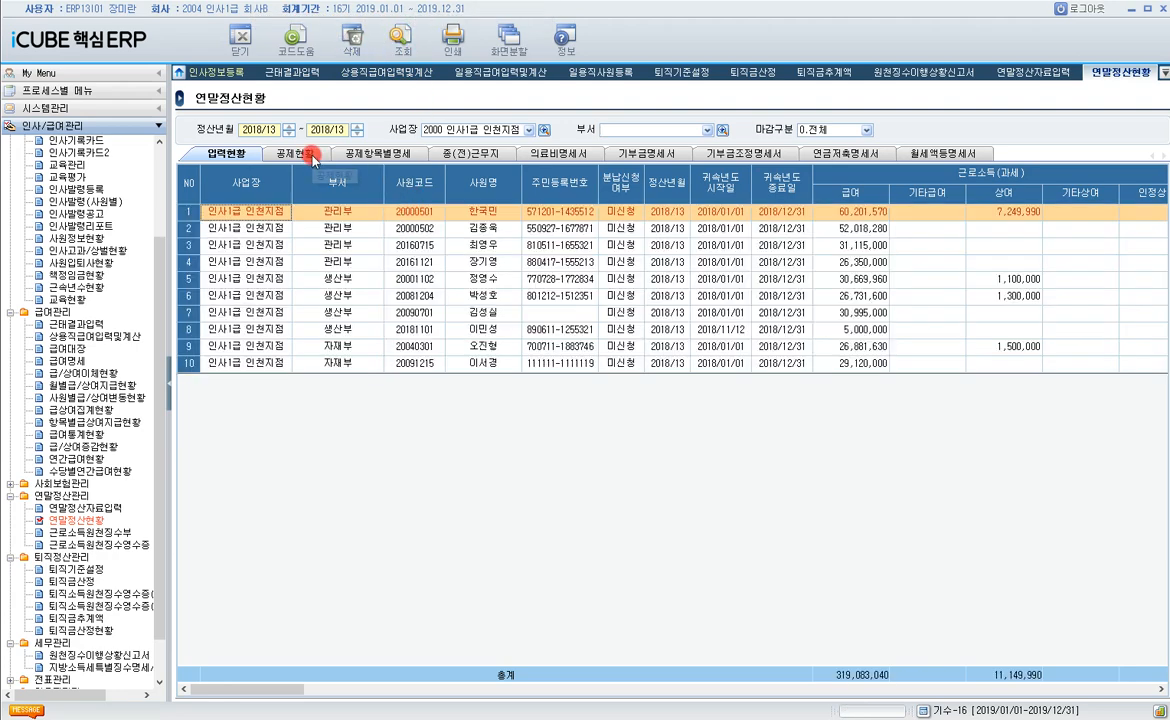
pyautogui.click(311, 154)
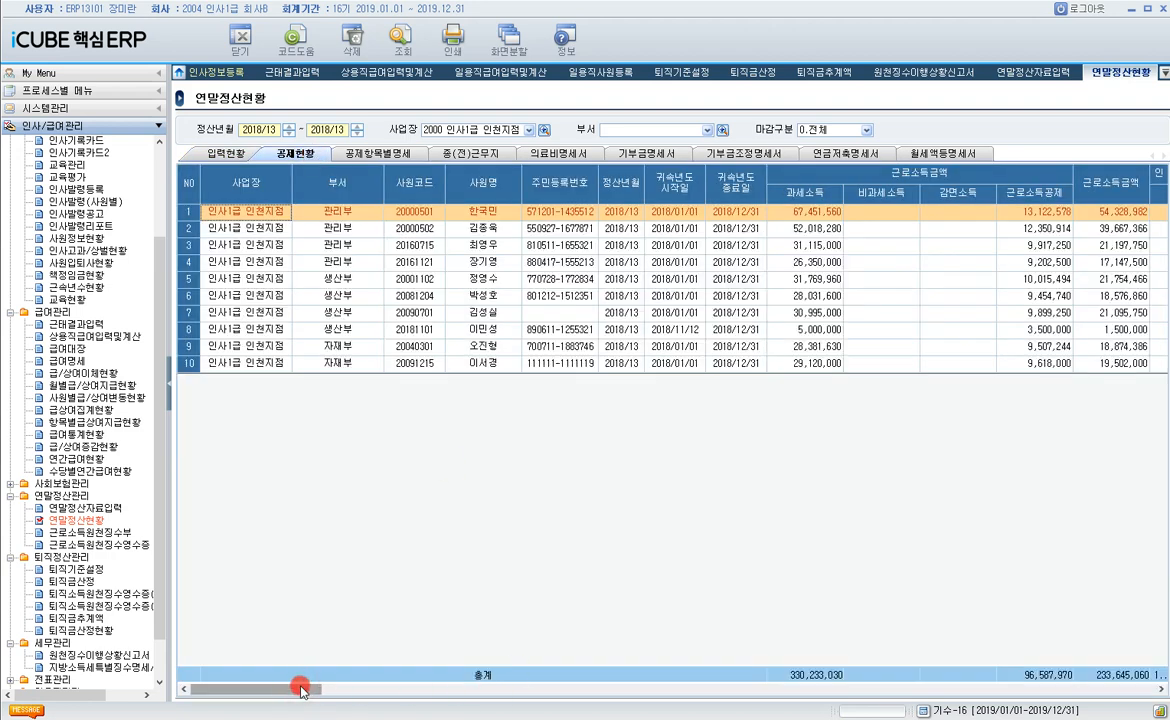
pyautogui.moveTo(302, 690); pyautogui.dragTo(1168, 668)
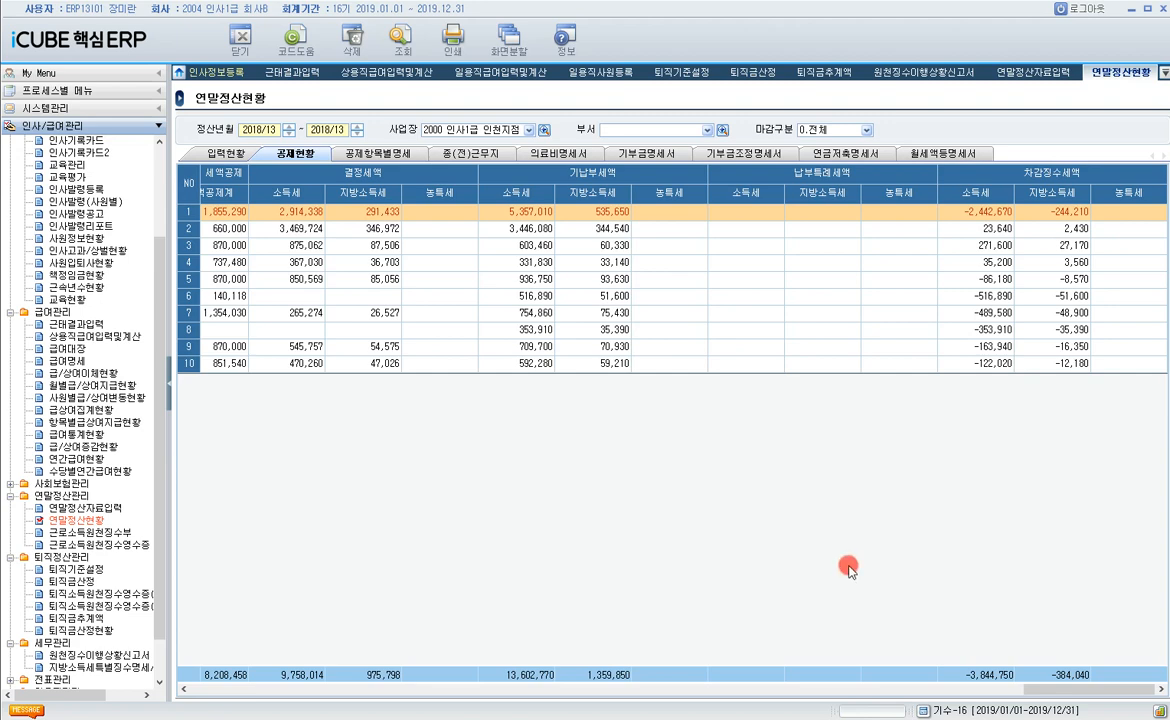
pyautogui.click(12, 486)
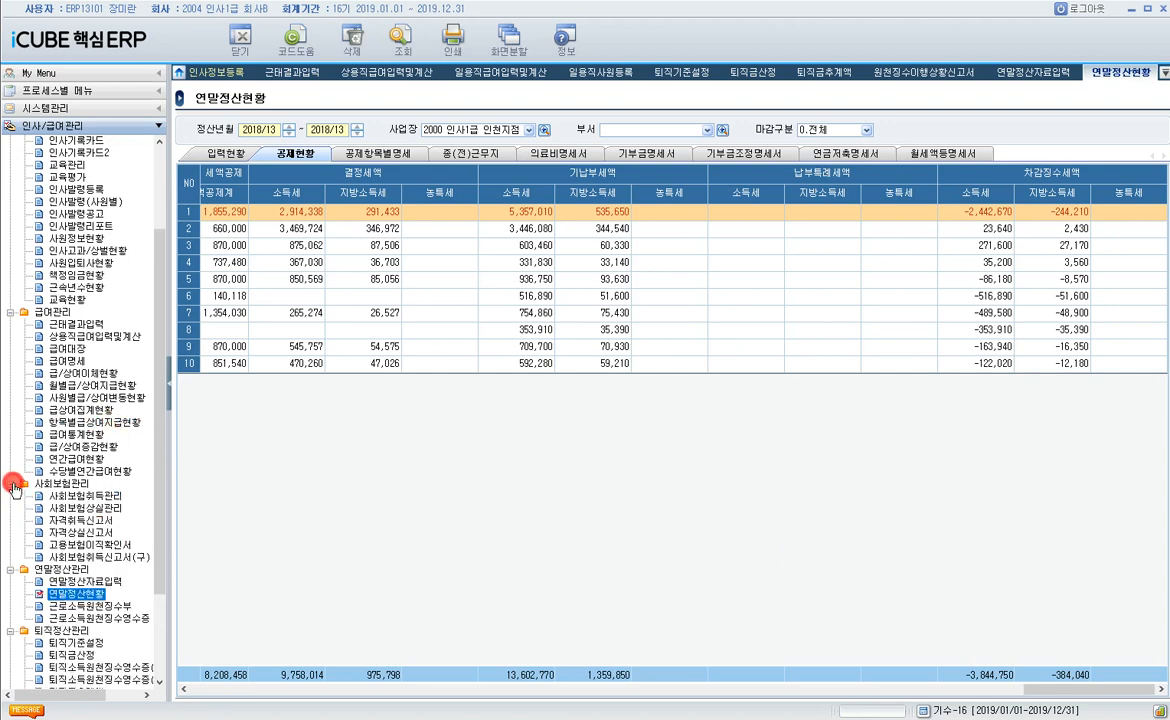
# - Load 2019 records in 사회보험상실관리 and review the 신고구분, 국민연금, 건강보험 and 고용보험 tabs
pyautogui.click(114, 510)
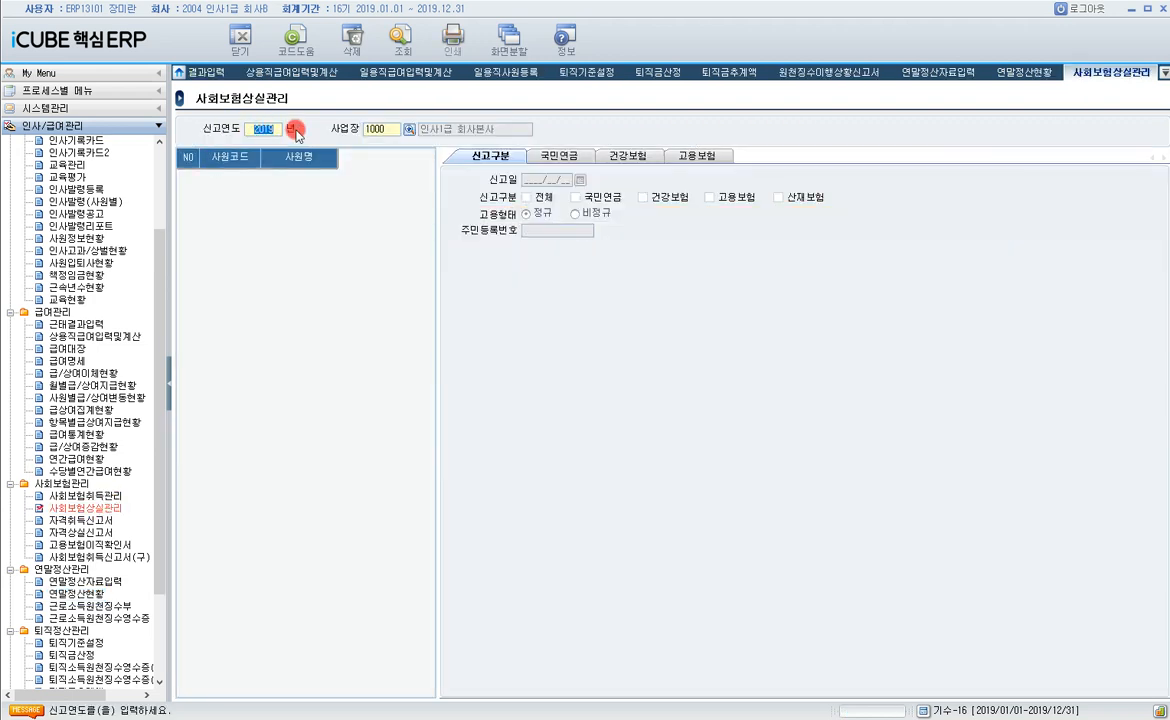
pyautogui.click(401, 38)
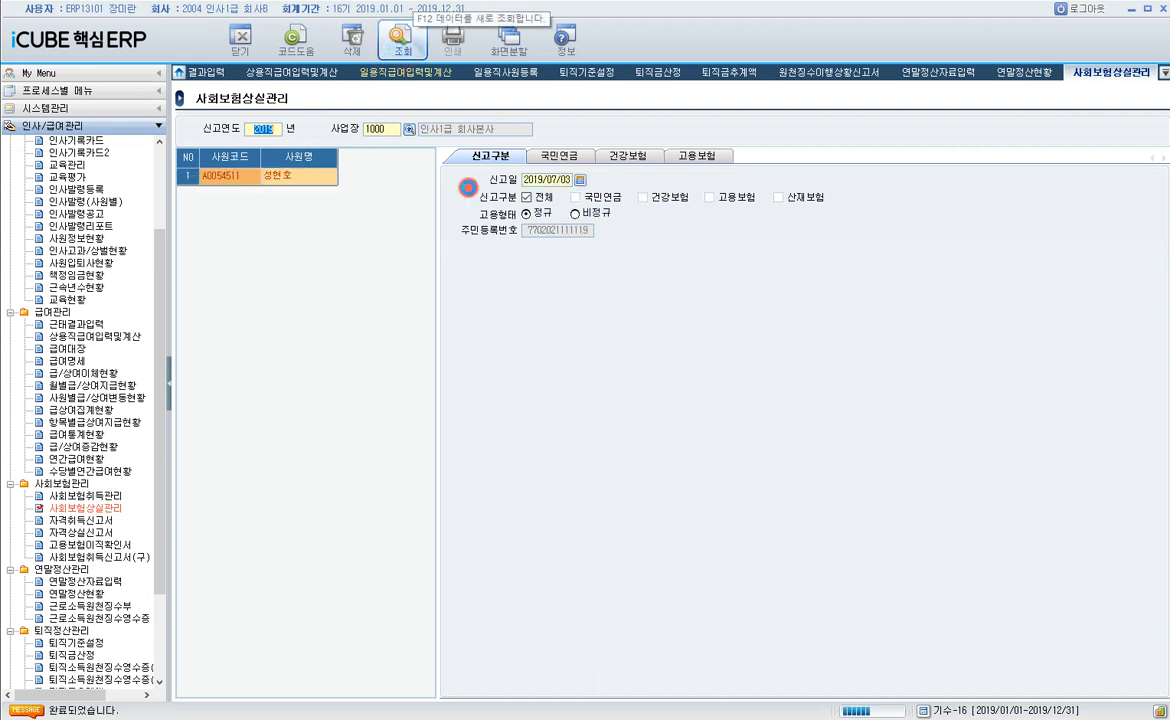
pyautogui.click(185, 195)
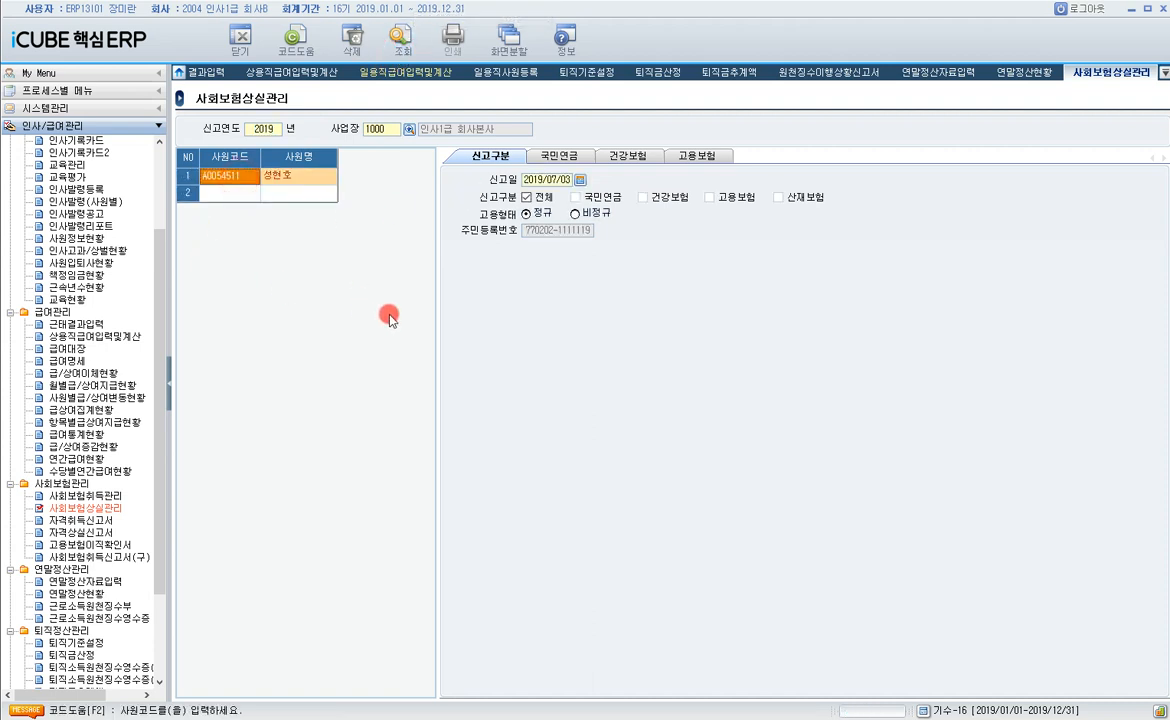
pyautogui.click(566, 157)
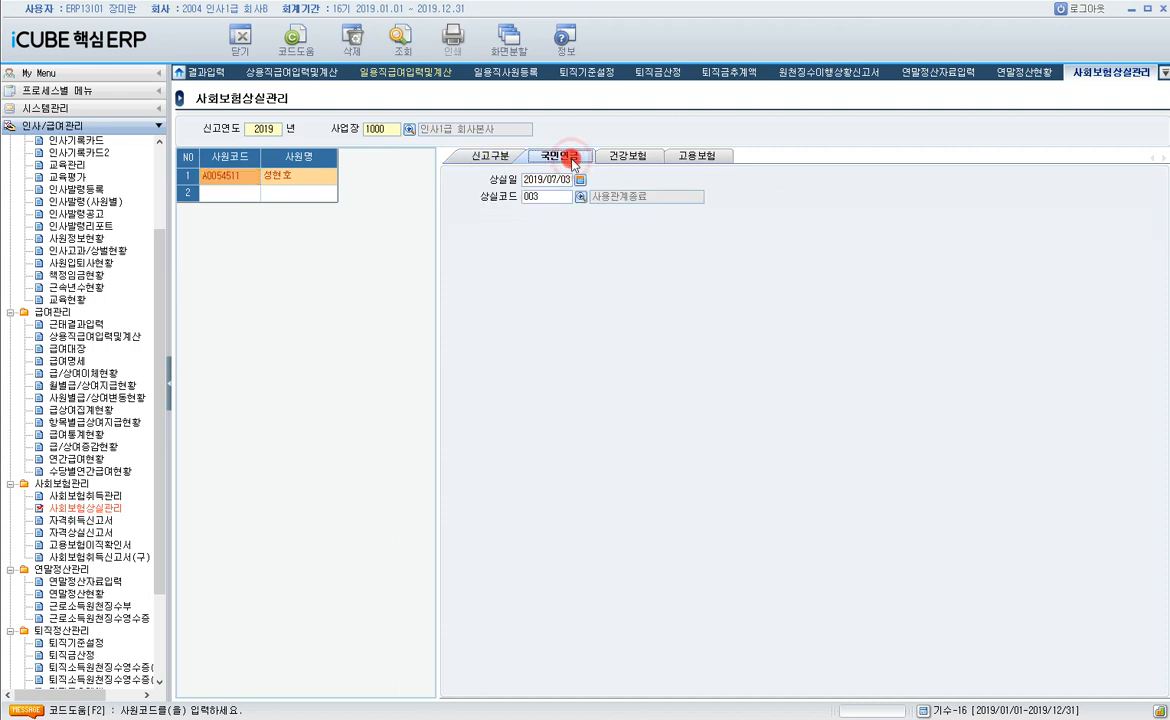
pyautogui.click(608, 157)
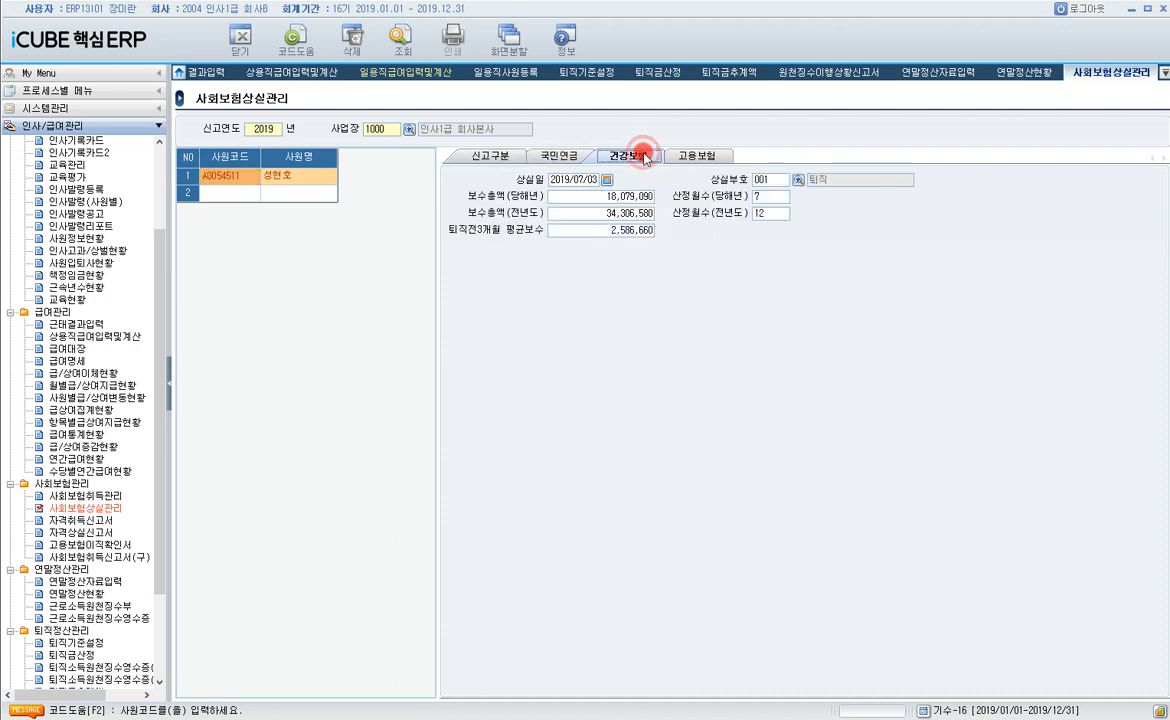
pyautogui.click(707, 157)
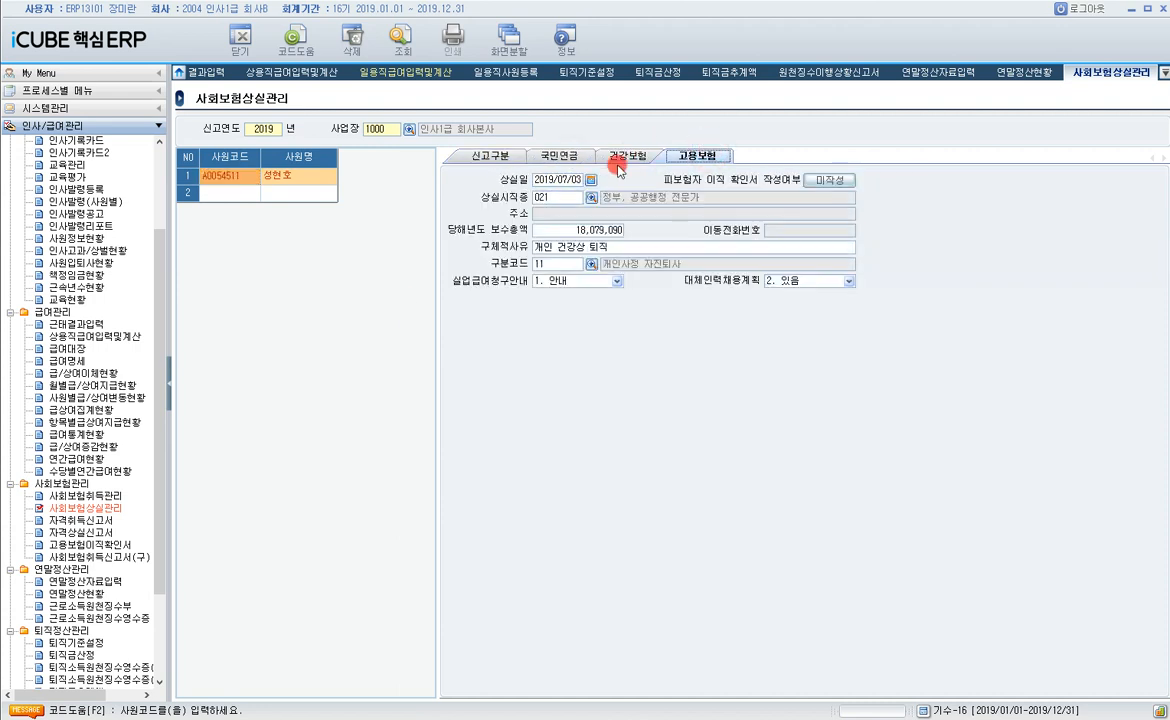
pyautogui.click(490, 157)
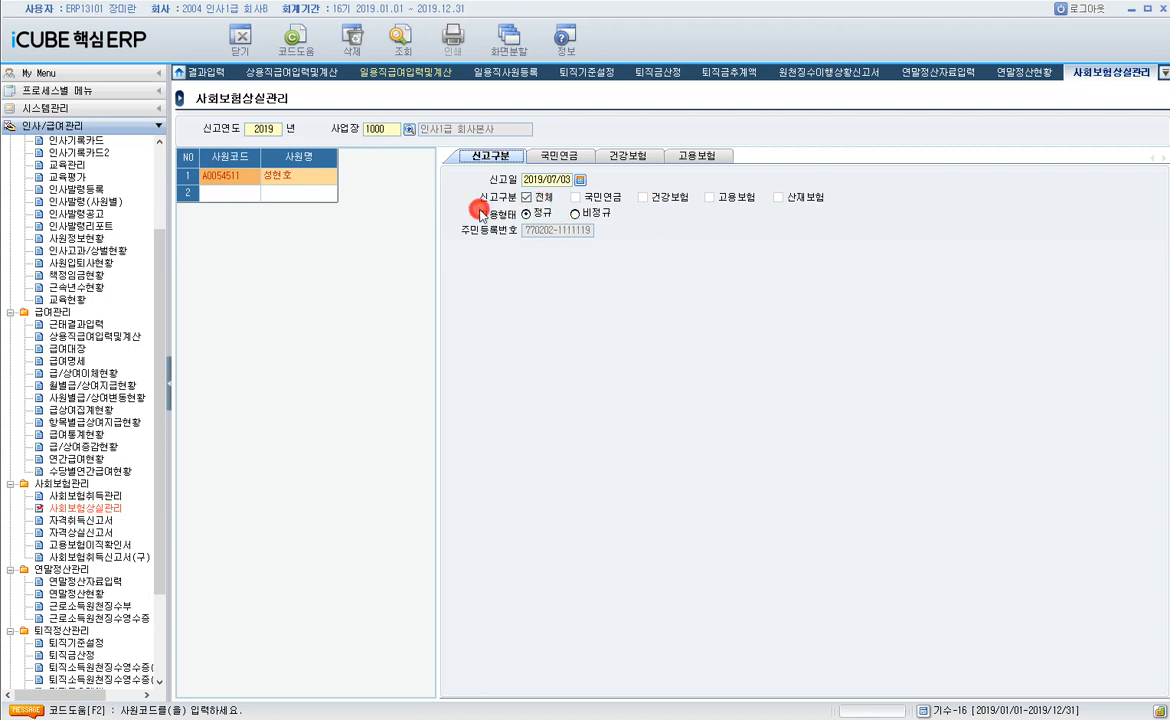
pyautogui.click(678, 155)
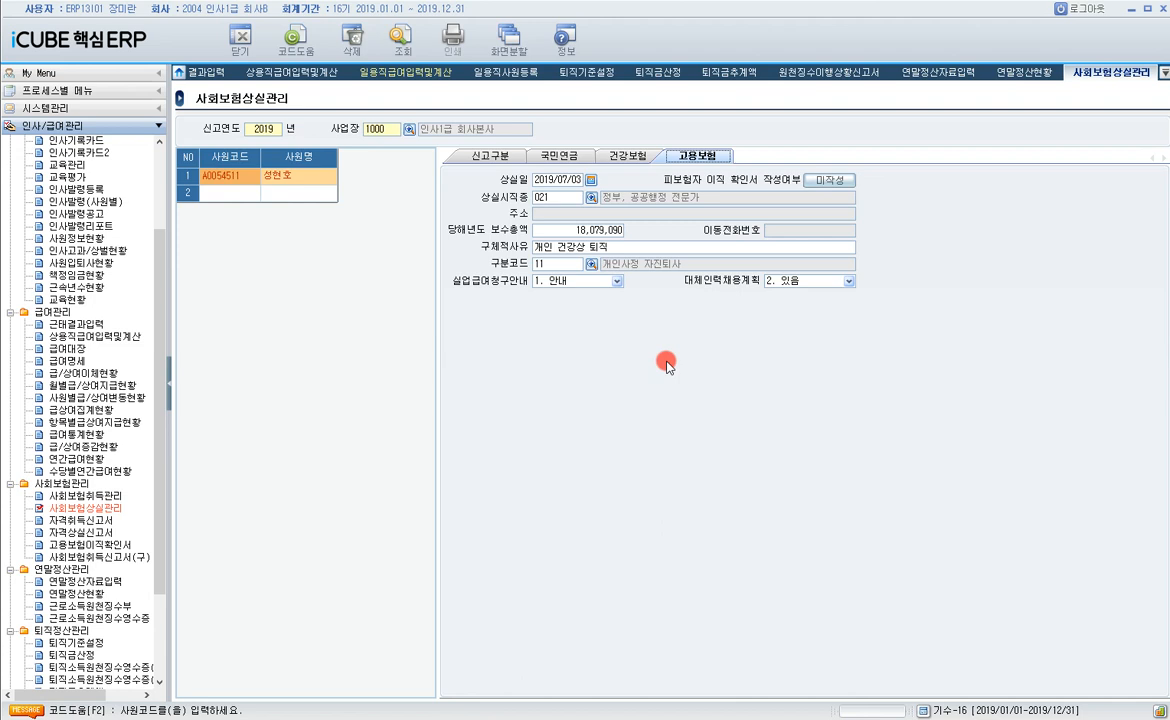
pyautogui.click(612, 157)
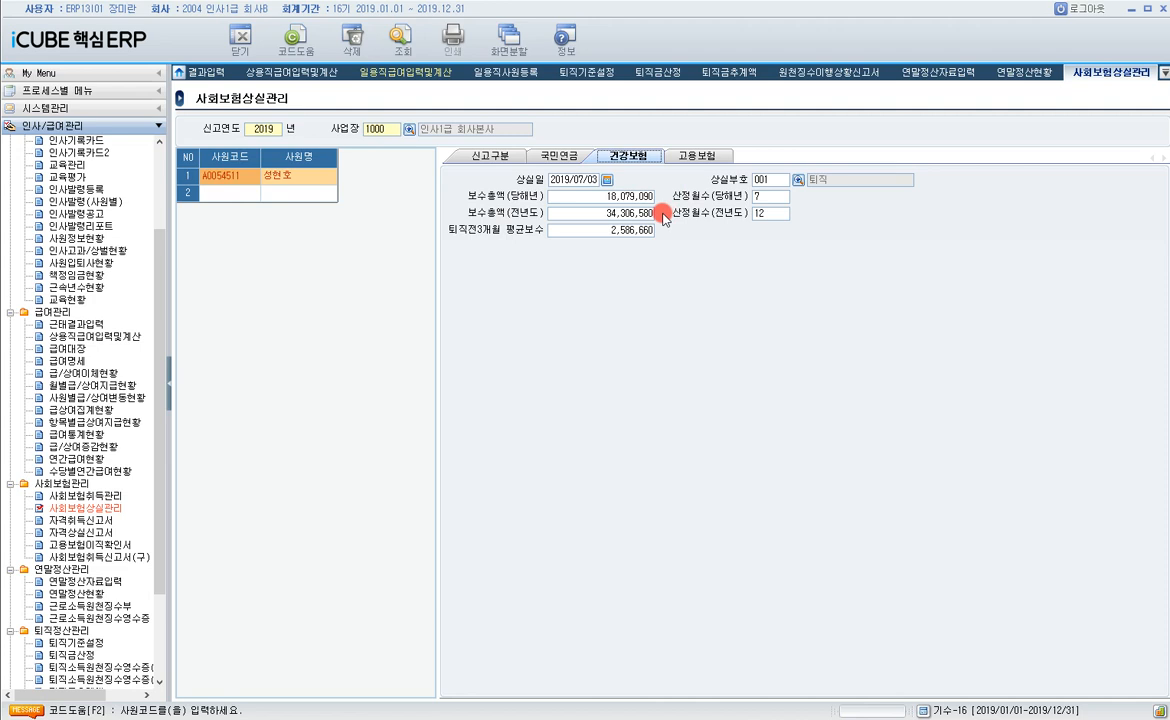
pyautogui.click(565, 158)
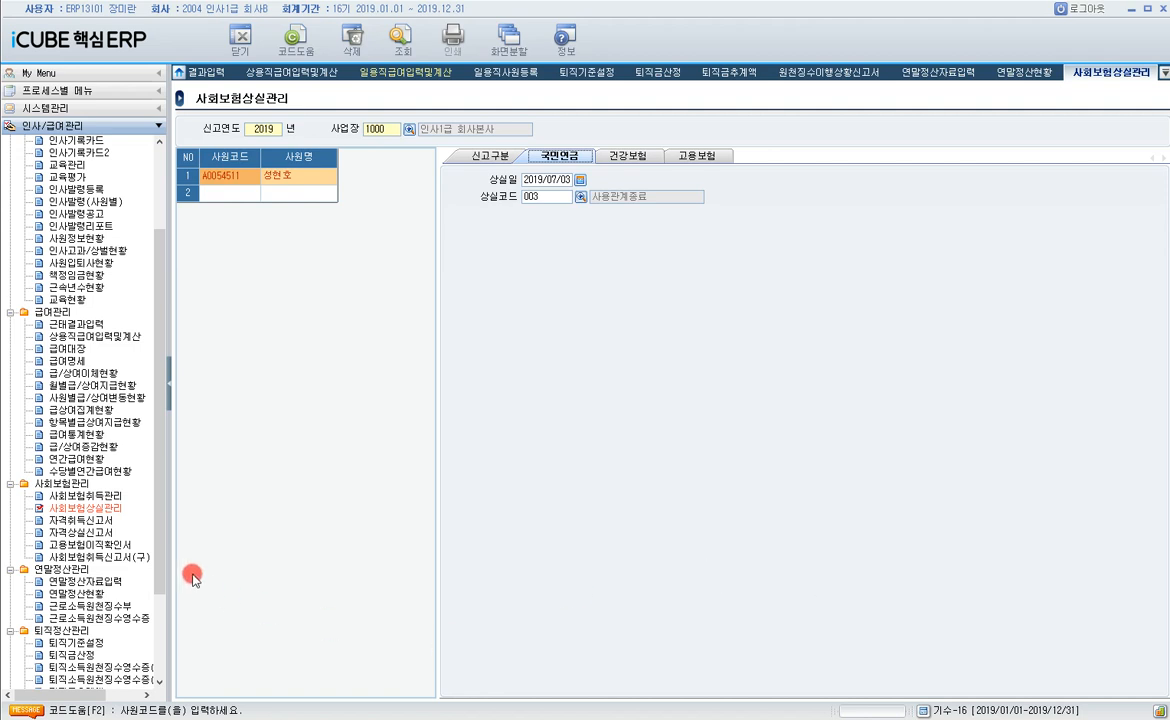
# - Expand 전표관리 in the menu tree and select 계정과목설정
pyautogui.moveTo(159, 424); pyautogui.dragTo(161, 520)
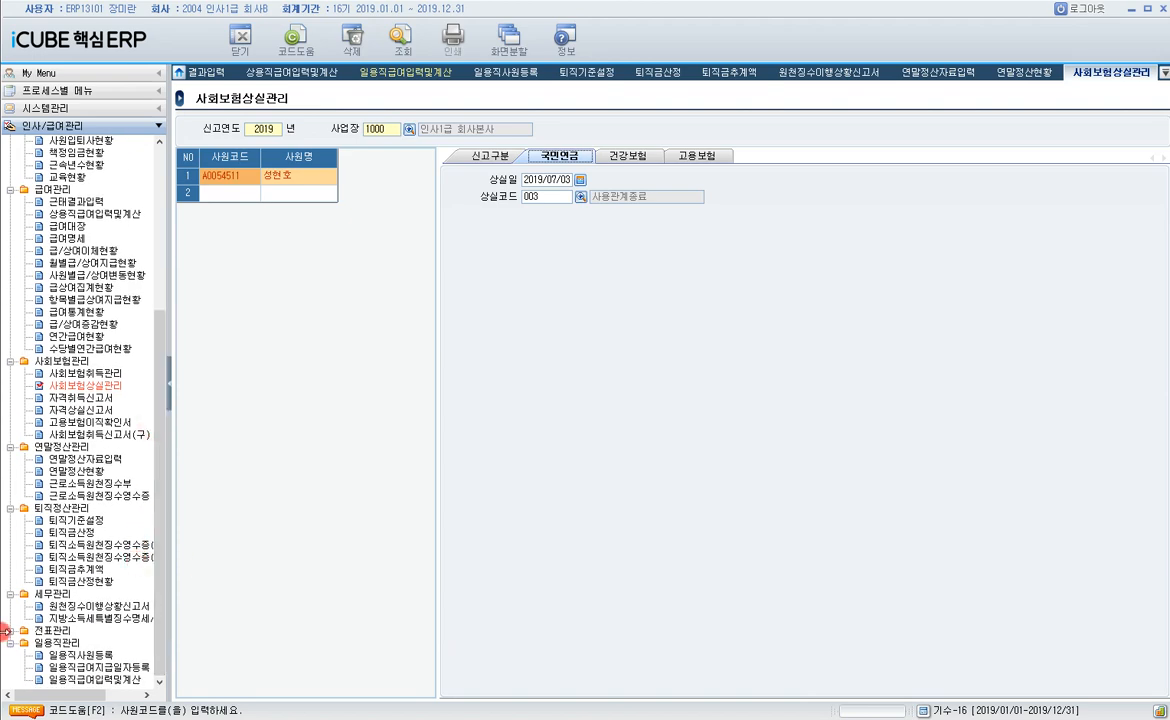
pyautogui.click(10, 631)
pyautogui.scroll(-1, 159, 566)
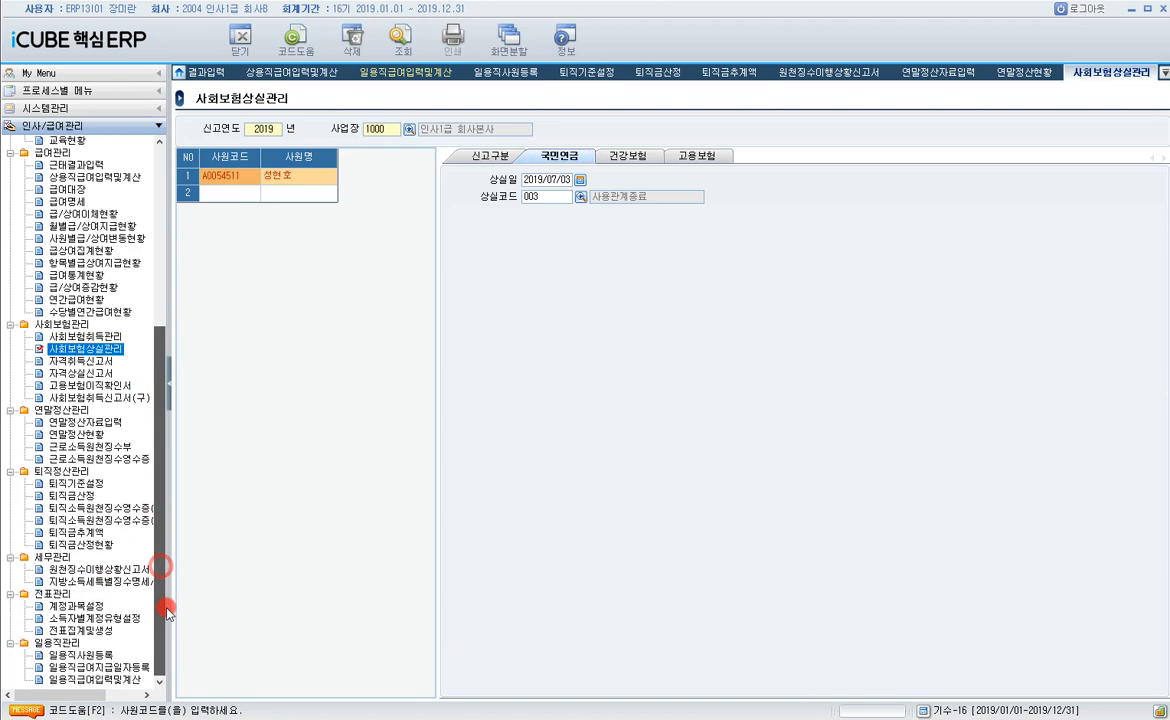
pyautogui.click(92, 609)
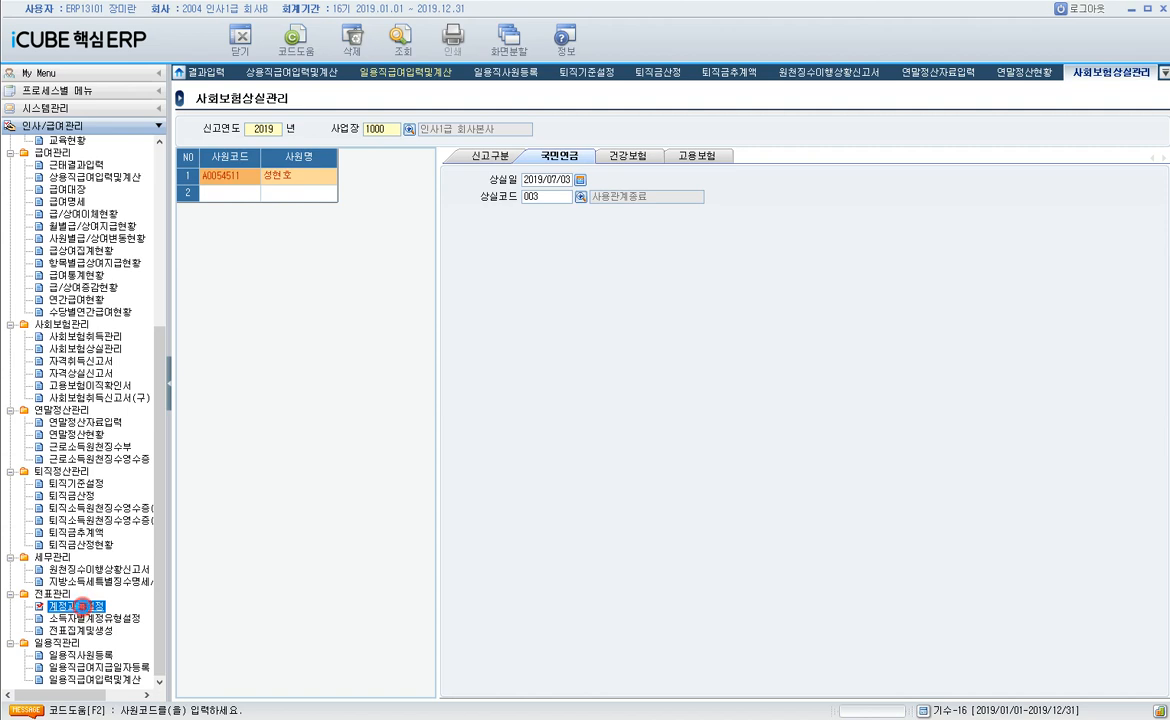
# - List the 사원계정 pay-item accounts and confirm that 연장근로수당 and 자격수당 stay on 차변
pyautogui.doubleClick(79, 604)
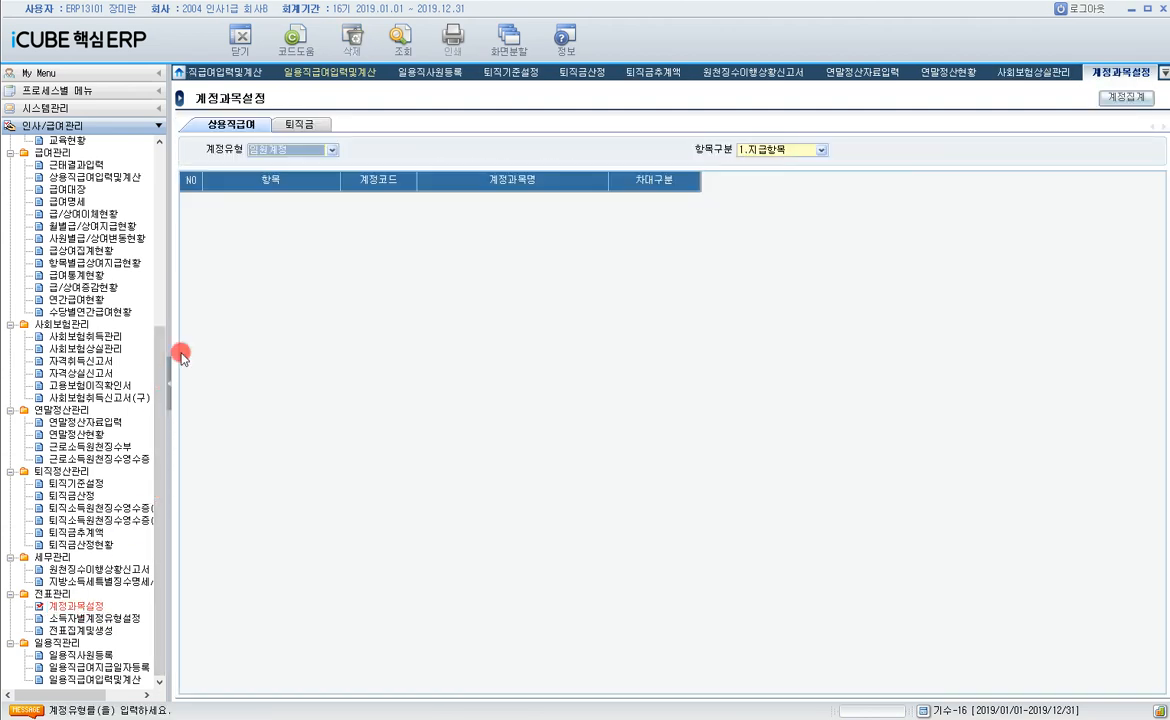
pyautogui.click(292, 149)
pyautogui.click(296, 176)
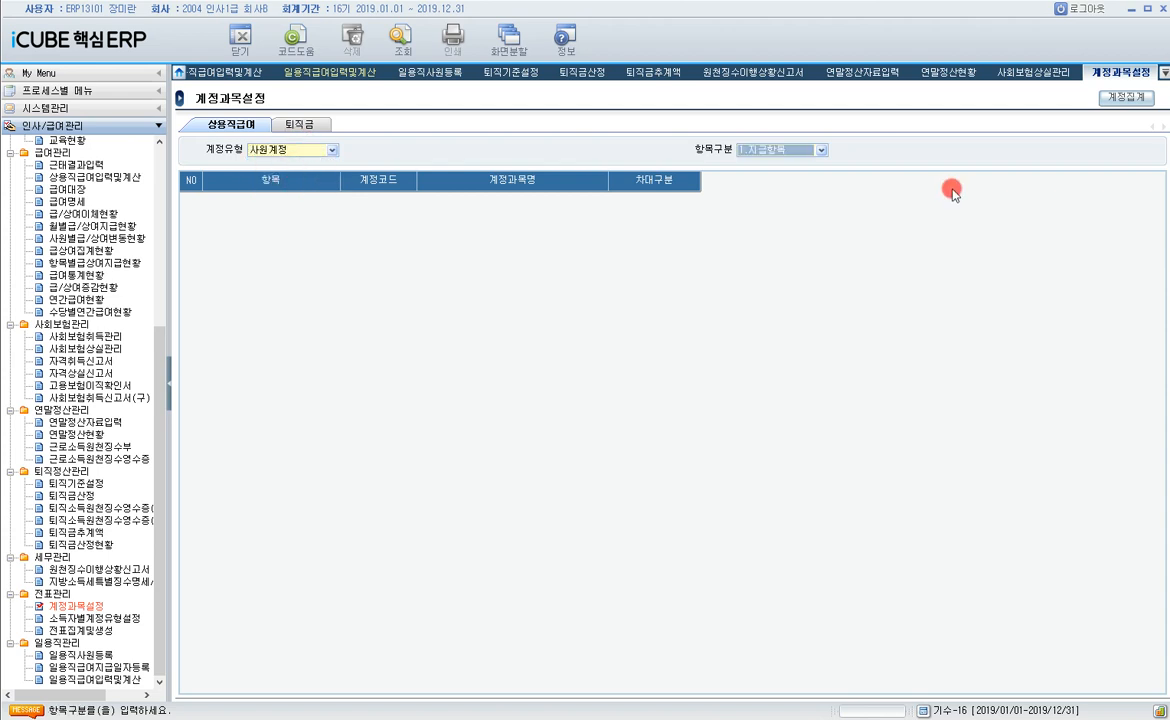
pyautogui.click(404, 48)
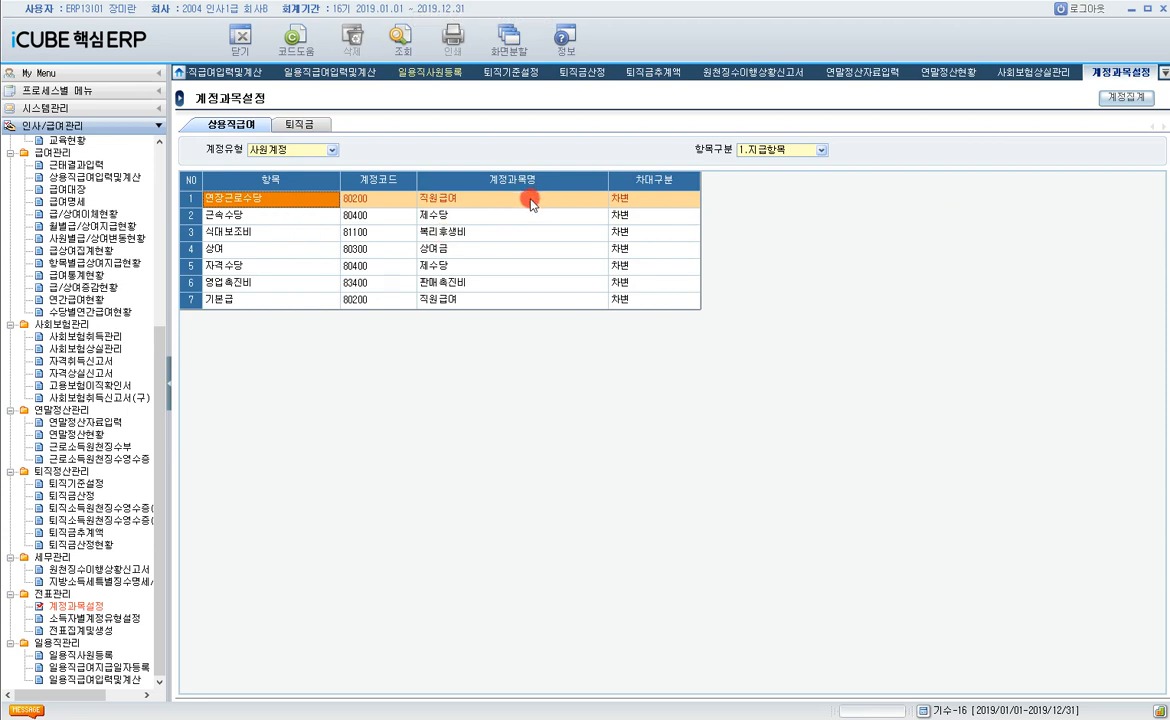
pyautogui.click(482, 200)
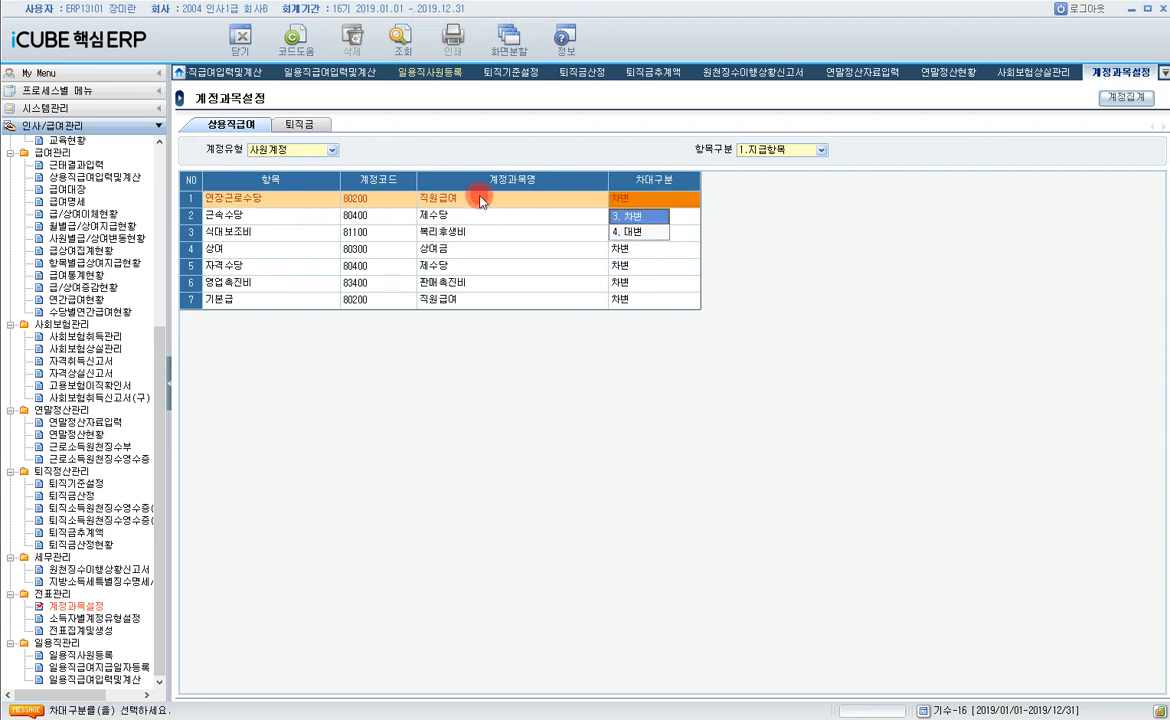
pyautogui.click(735, 217)
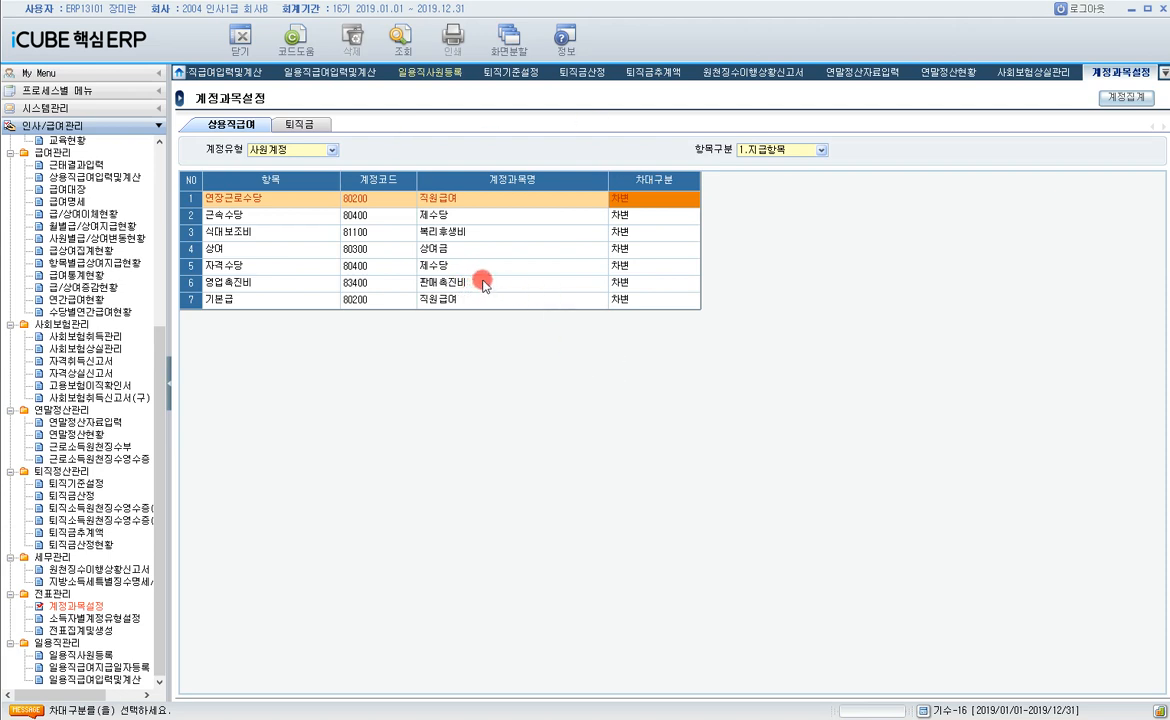
pyautogui.click(455, 268)
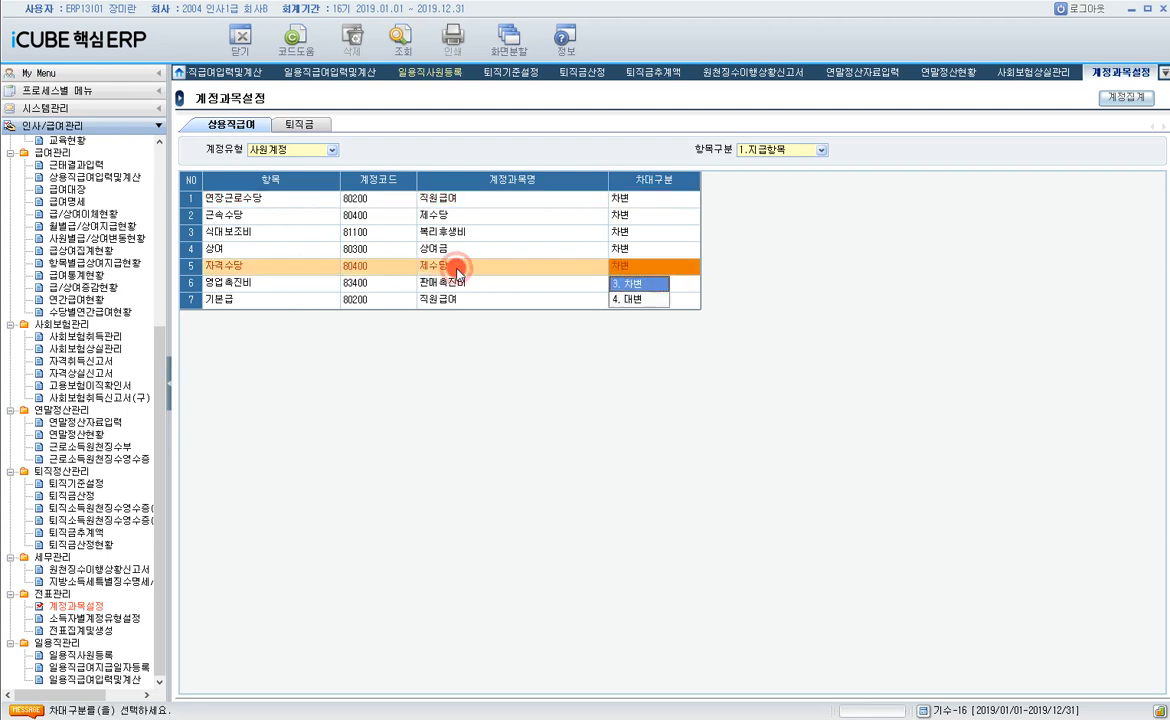
pyautogui.click(811, 285)
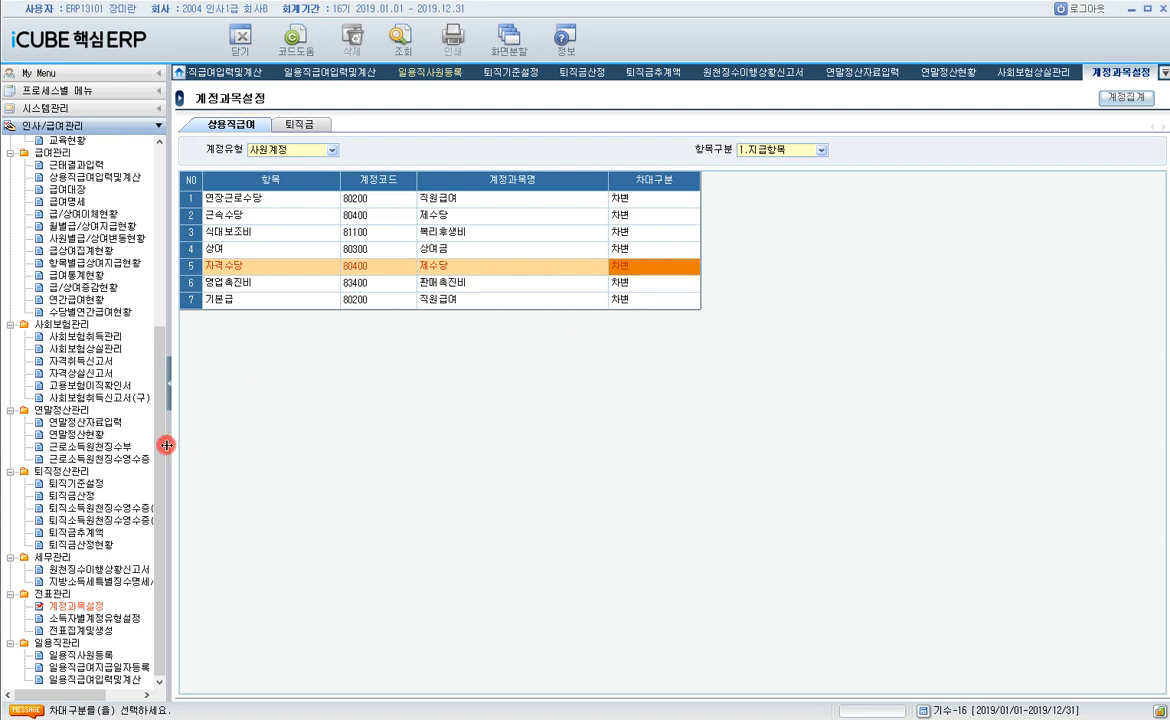
# - Open 급상여집계현황, set the query period to 2019/01–2019/06, and leave payment type blank
pyautogui.moveTo(160, 448); pyautogui.dragTo(160, 395)
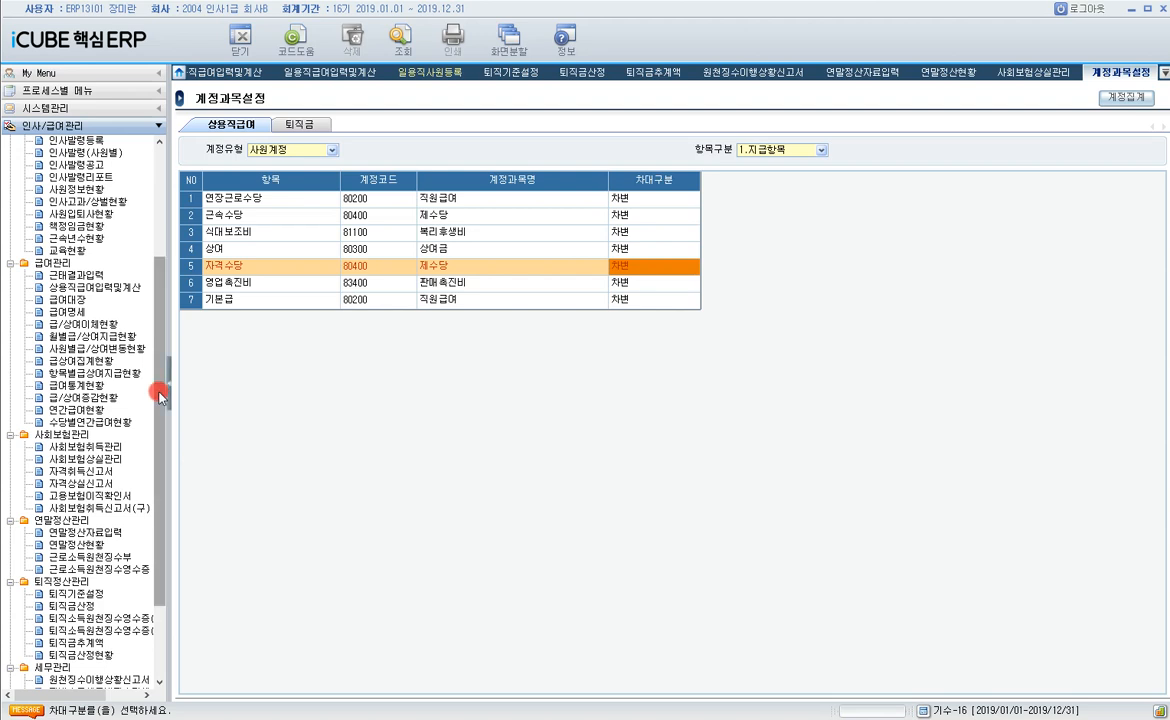
pyautogui.click(84, 360)
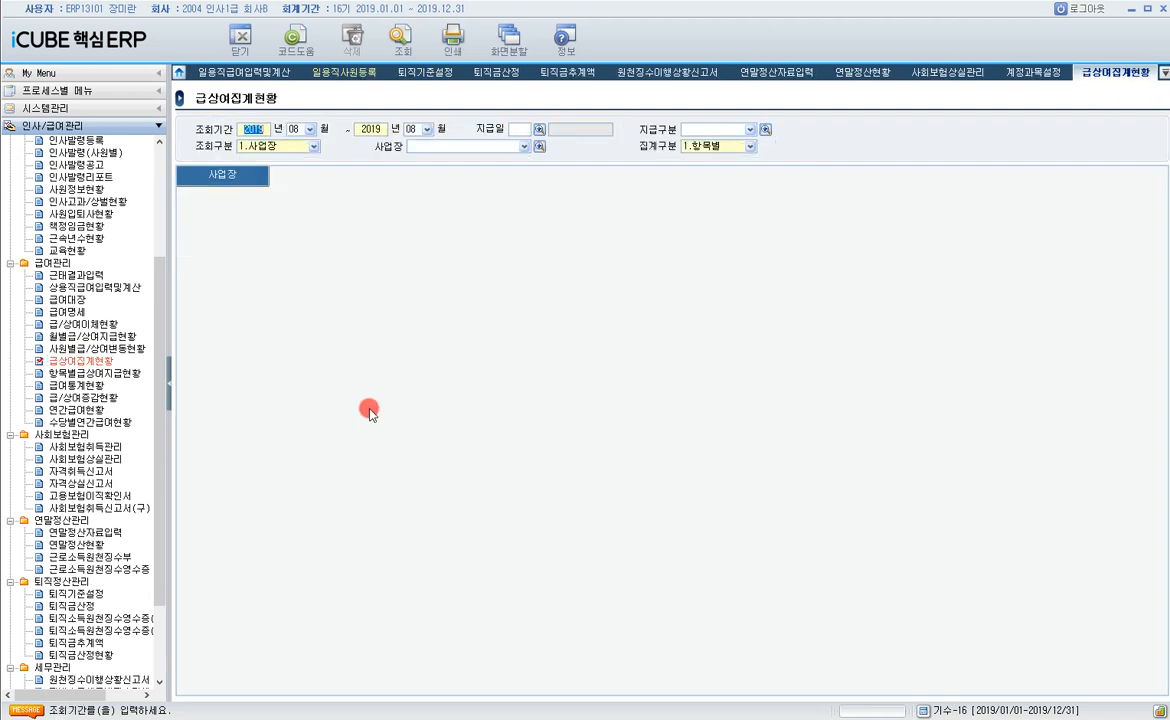
pyautogui.click(309, 131)
pyautogui.click(300, 116)
pyautogui.click(420, 129)
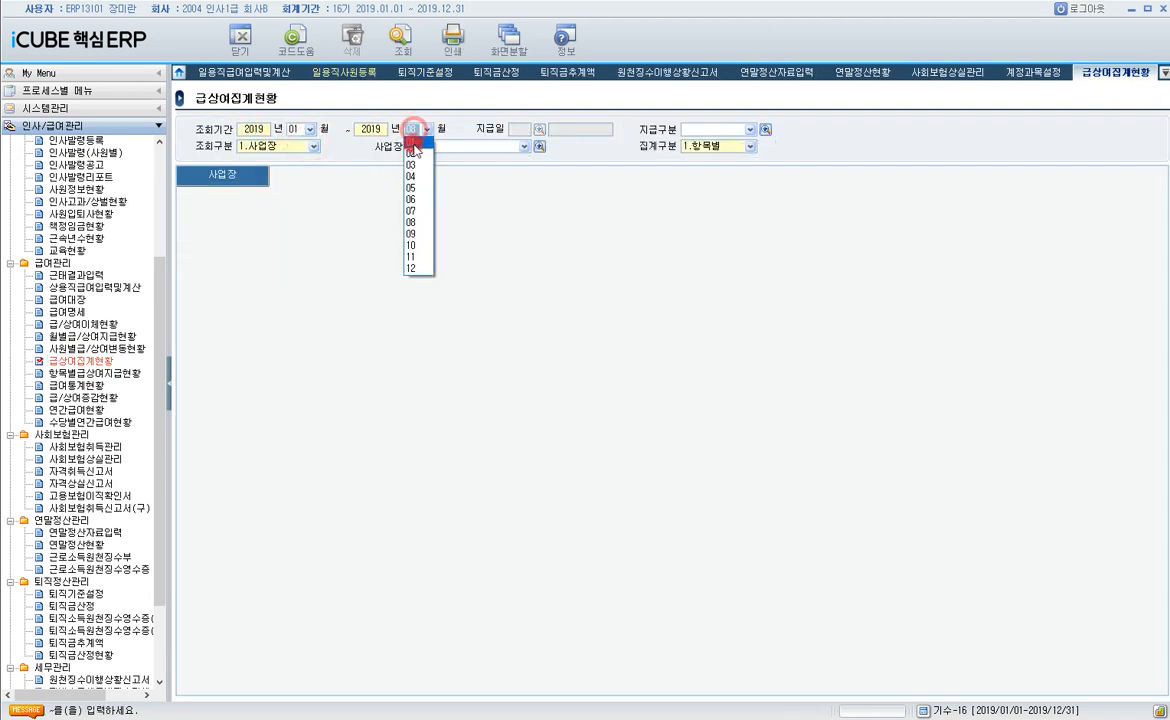
pyautogui.click(414, 199)
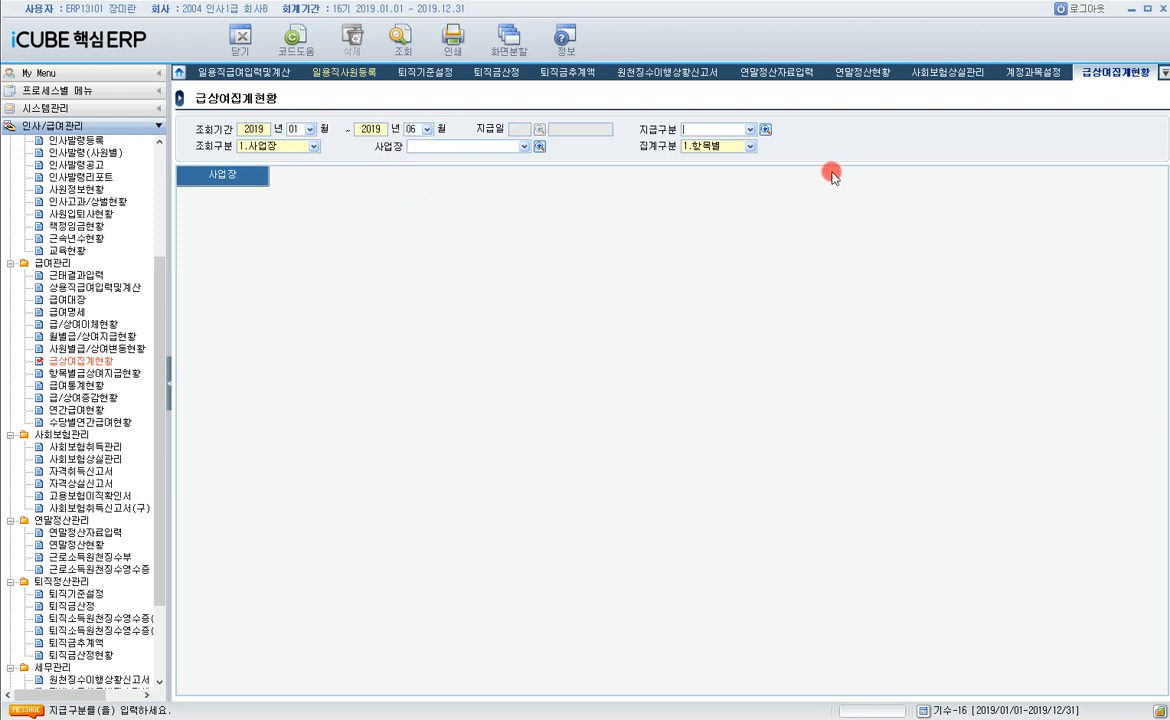
pyautogui.click(765, 131)
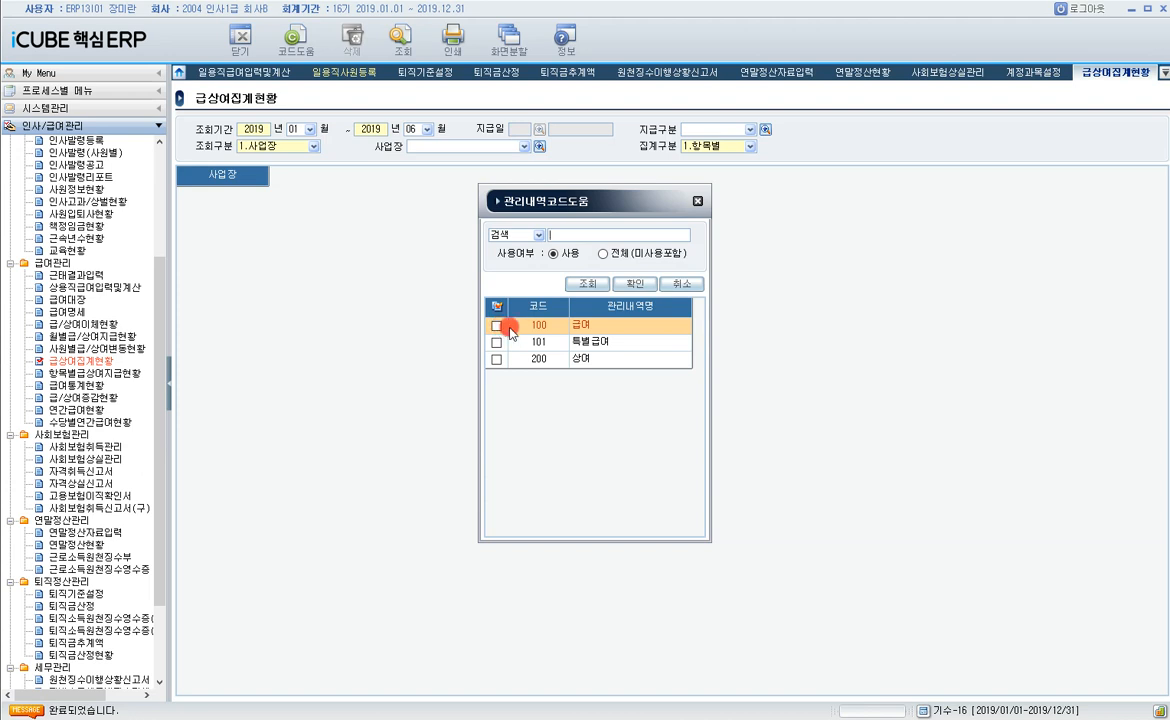
pyautogui.click(698, 203)
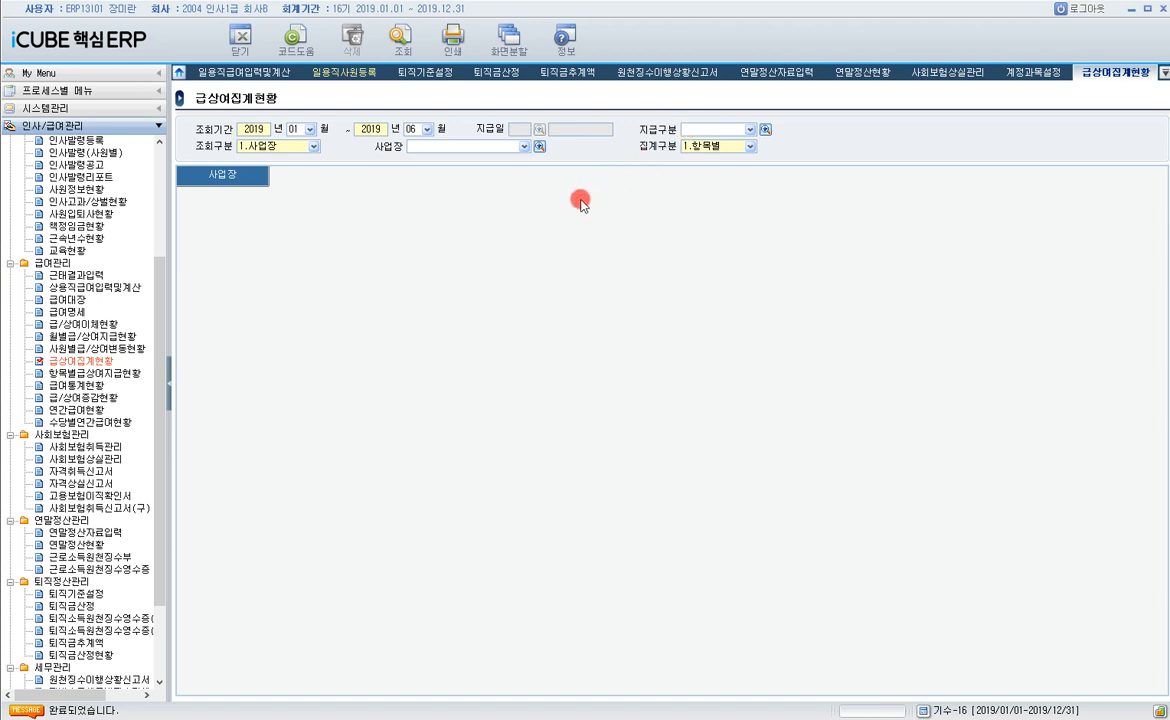
# - Keep 1.사업장 grouping with no workplace and 1.항목별 summary, then run the query
pyautogui.click(288, 147)
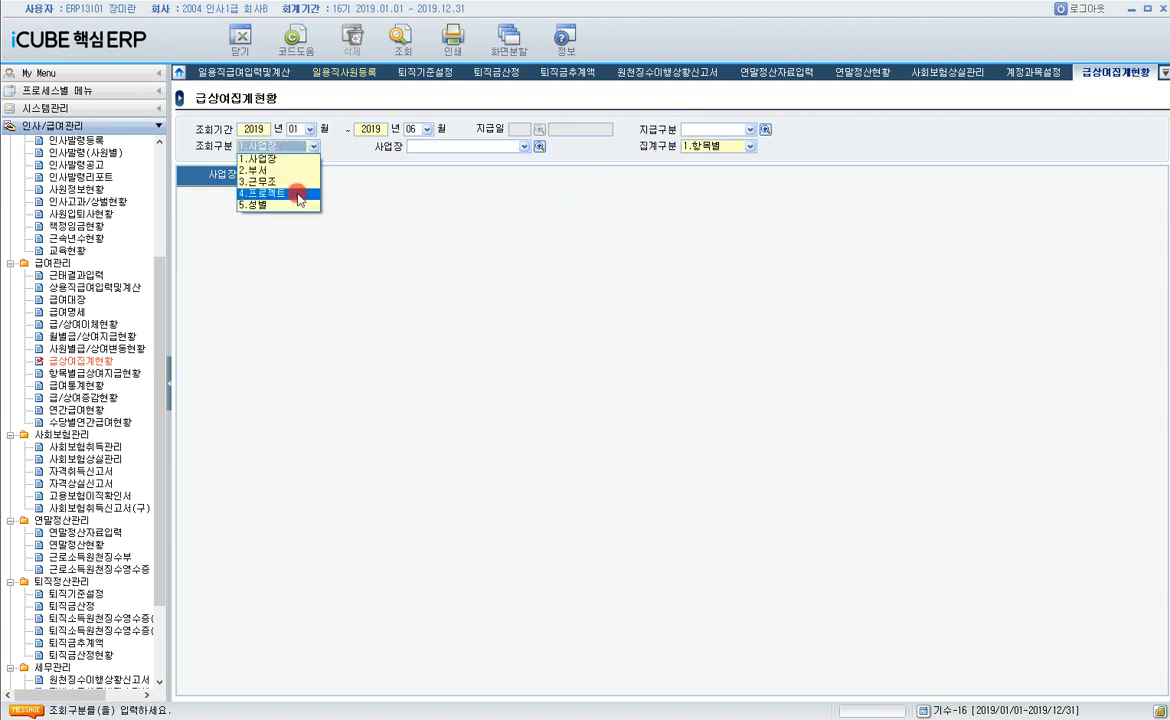
pyautogui.click(281, 160)
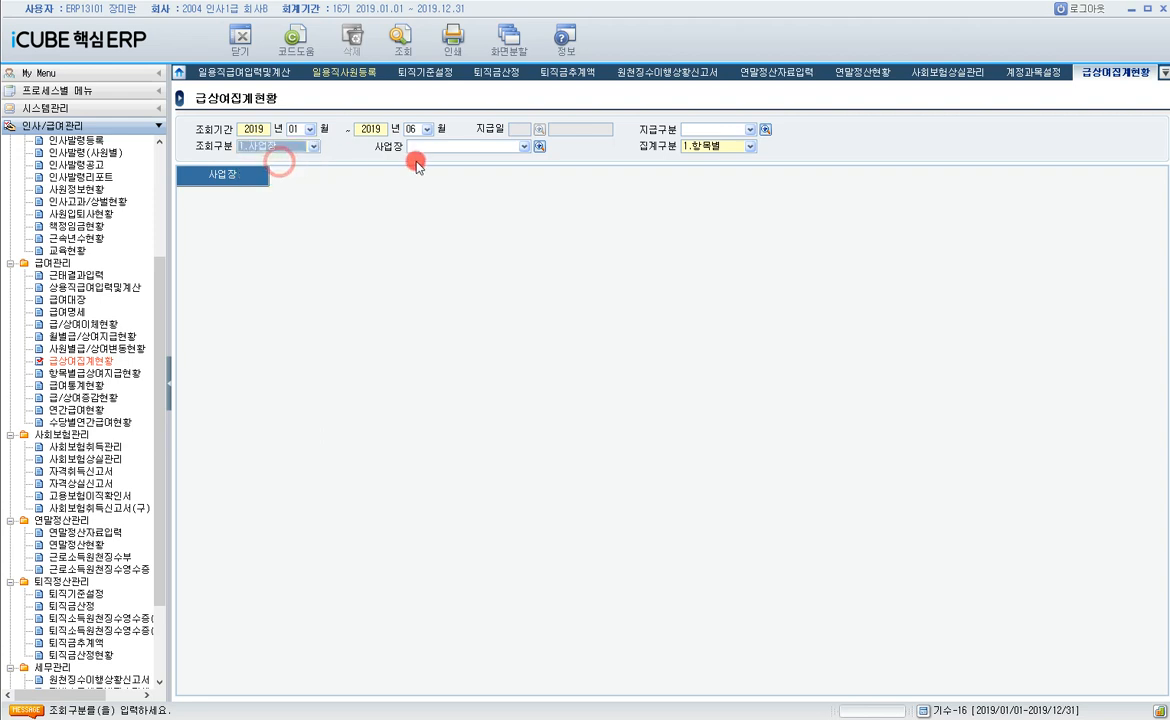
pyautogui.click(539, 147)
pyautogui.click(642, 178)
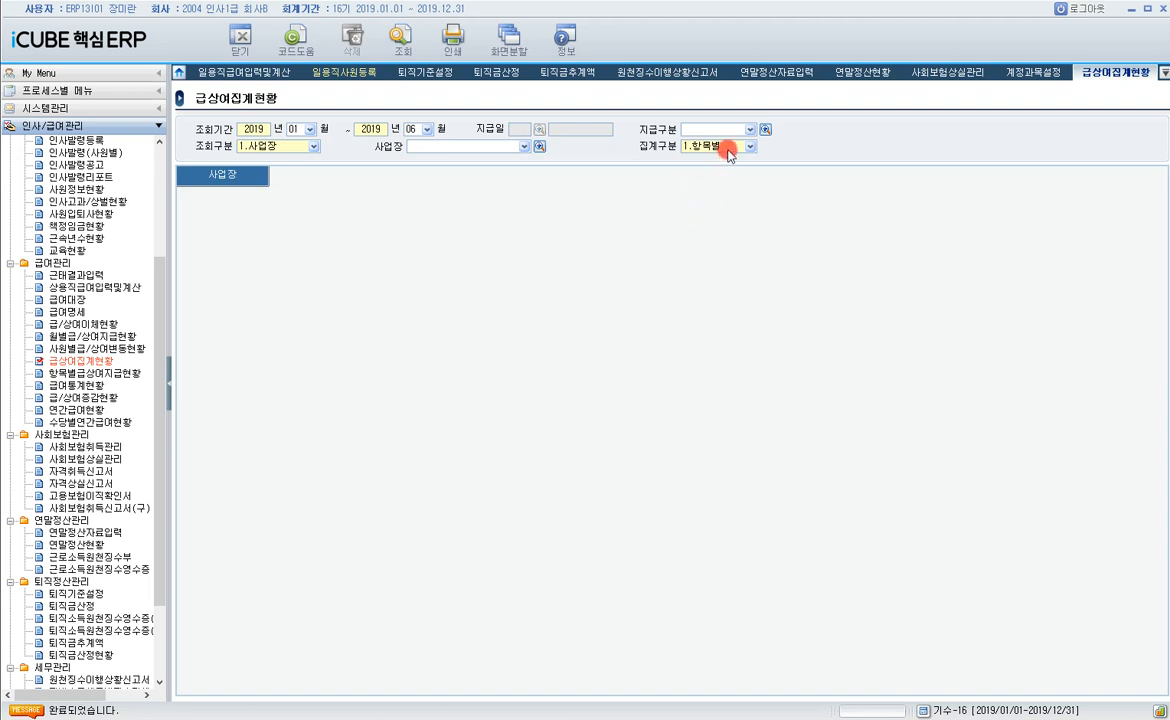
pyautogui.click(729, 148)
pyautogui.click(705, 175)
pyautogui.click(396, 50)
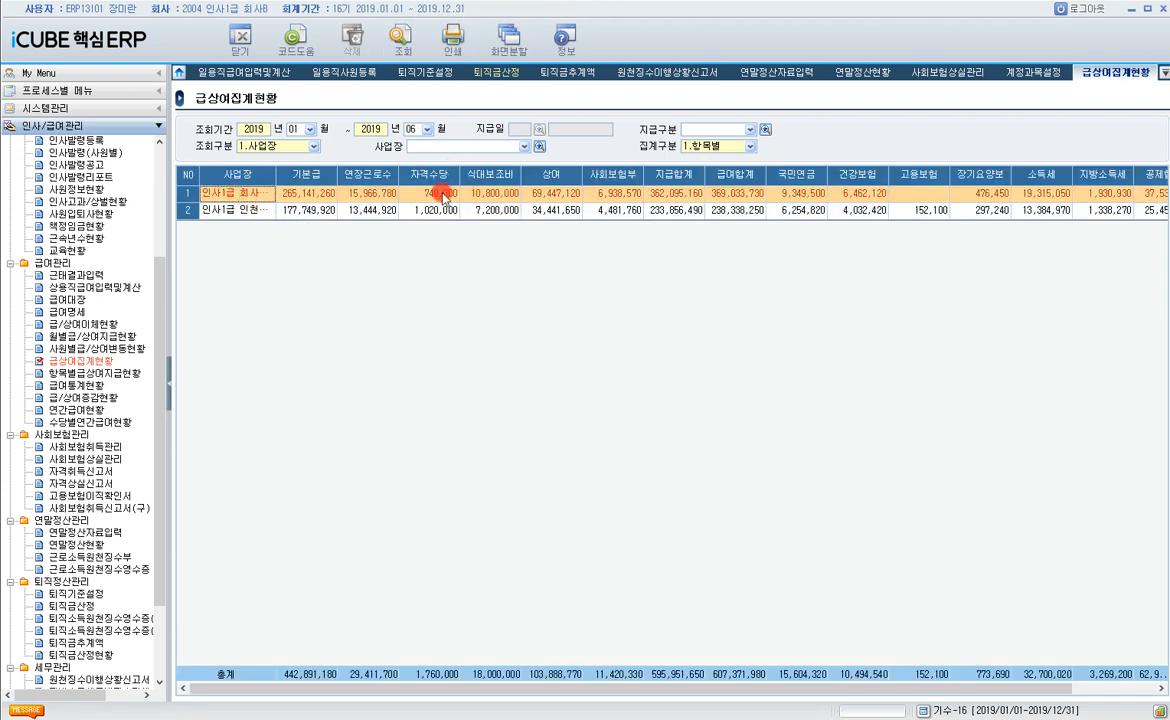
pyautogui.click(384, 192)
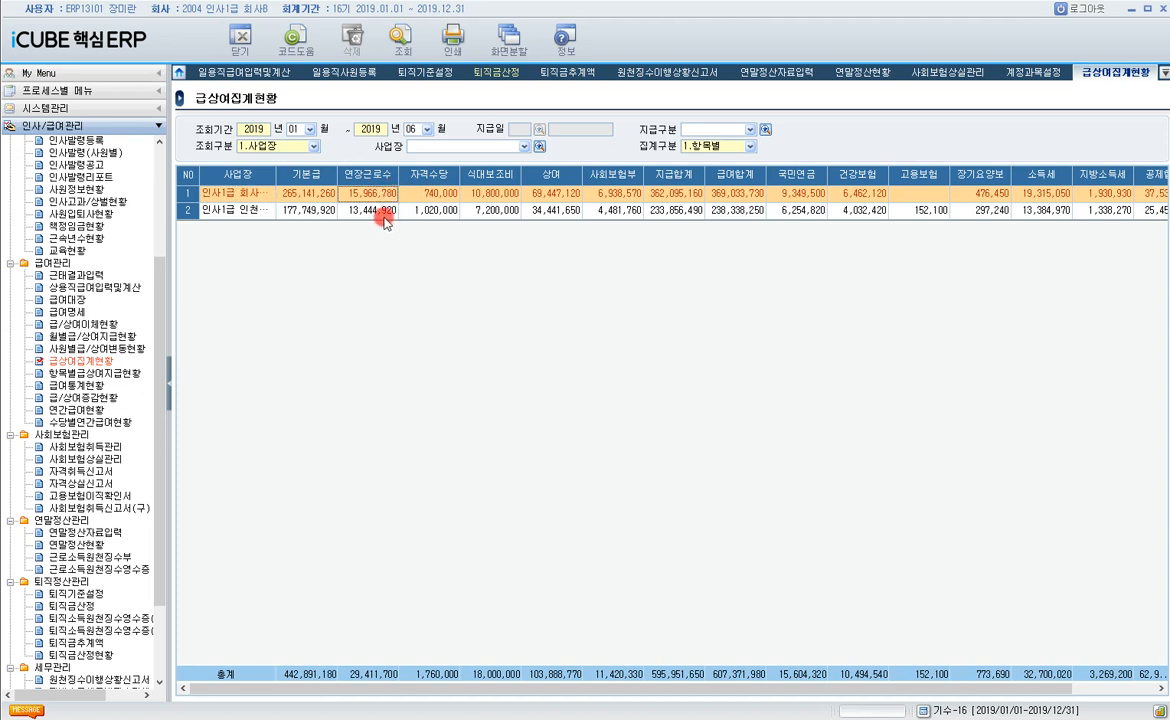
pyautogui.click(383, 212)
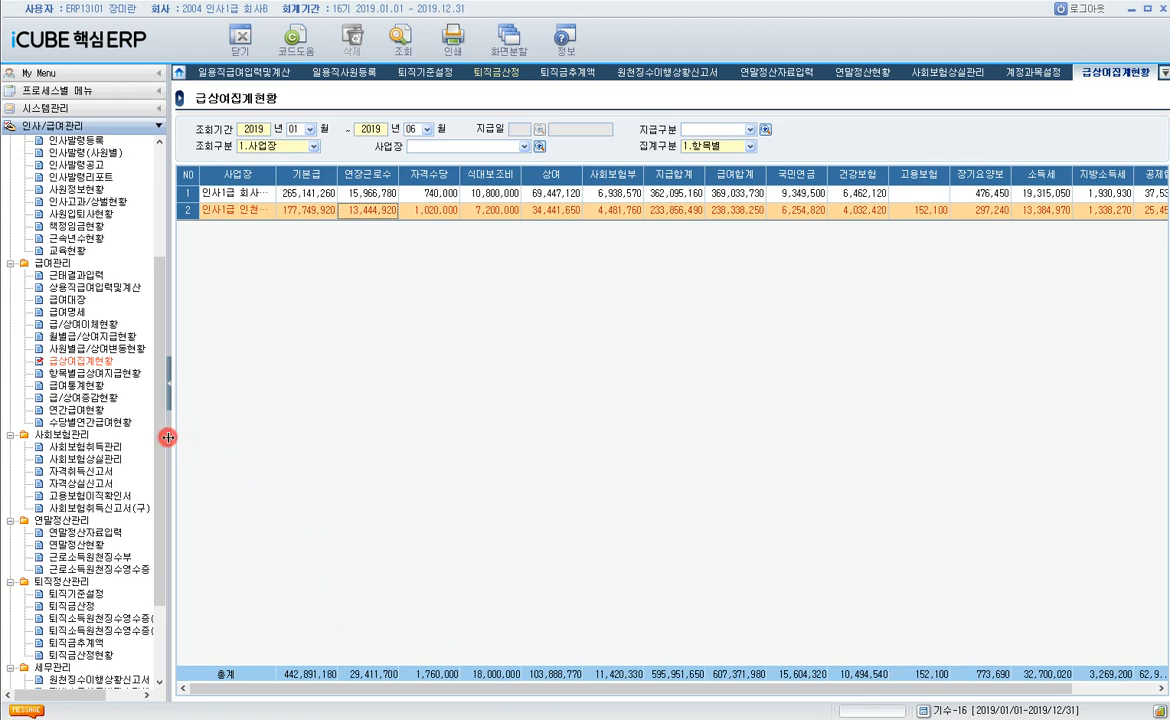
pyautogui.moveTo(159, 446); pyautogui.dragTo(157, 517)
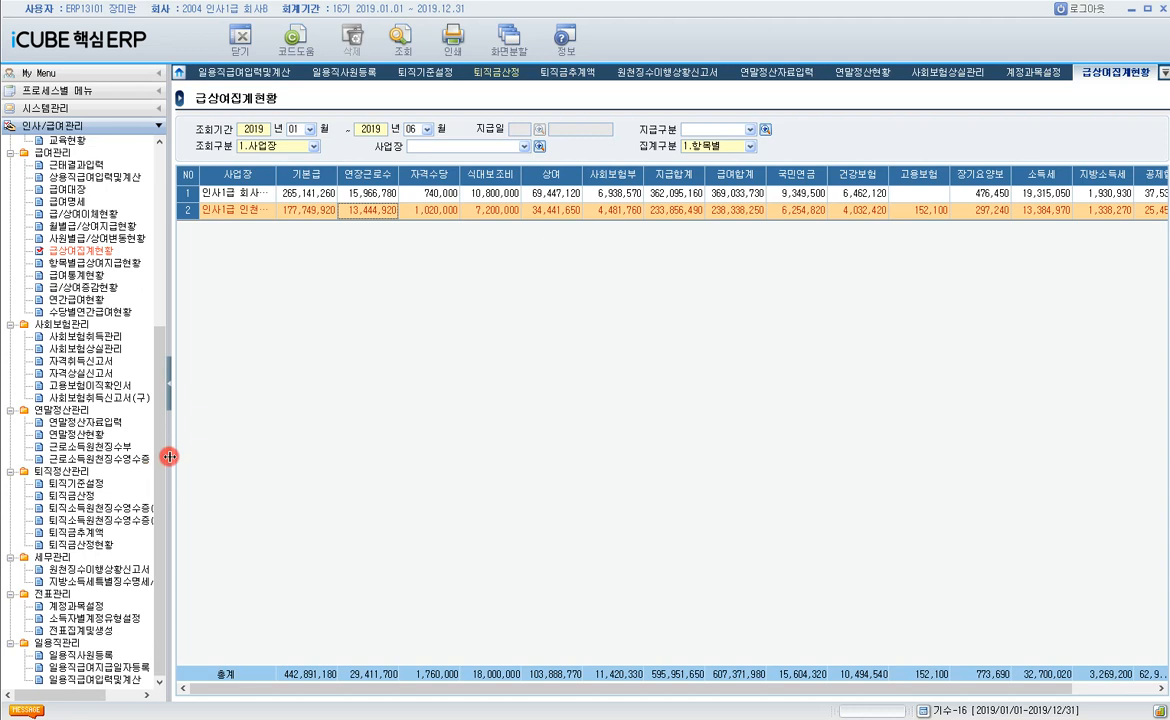
pyautogui.moveTo(164, 449); pyautogui.dragTo(157, 334)
pyautogui.click(74, 250)
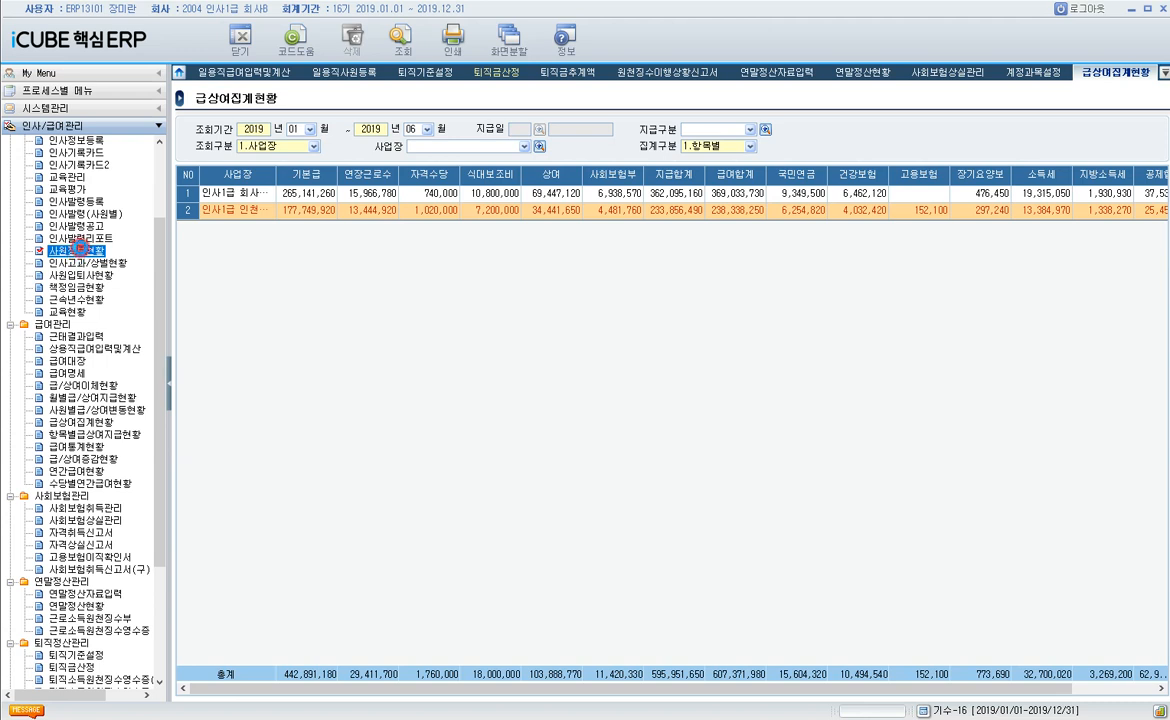
# - Open 사원정보현황, switch to the 자격/면허 tab, and apply 퇴직제외
pyautogui.doubleClick(80, 249)
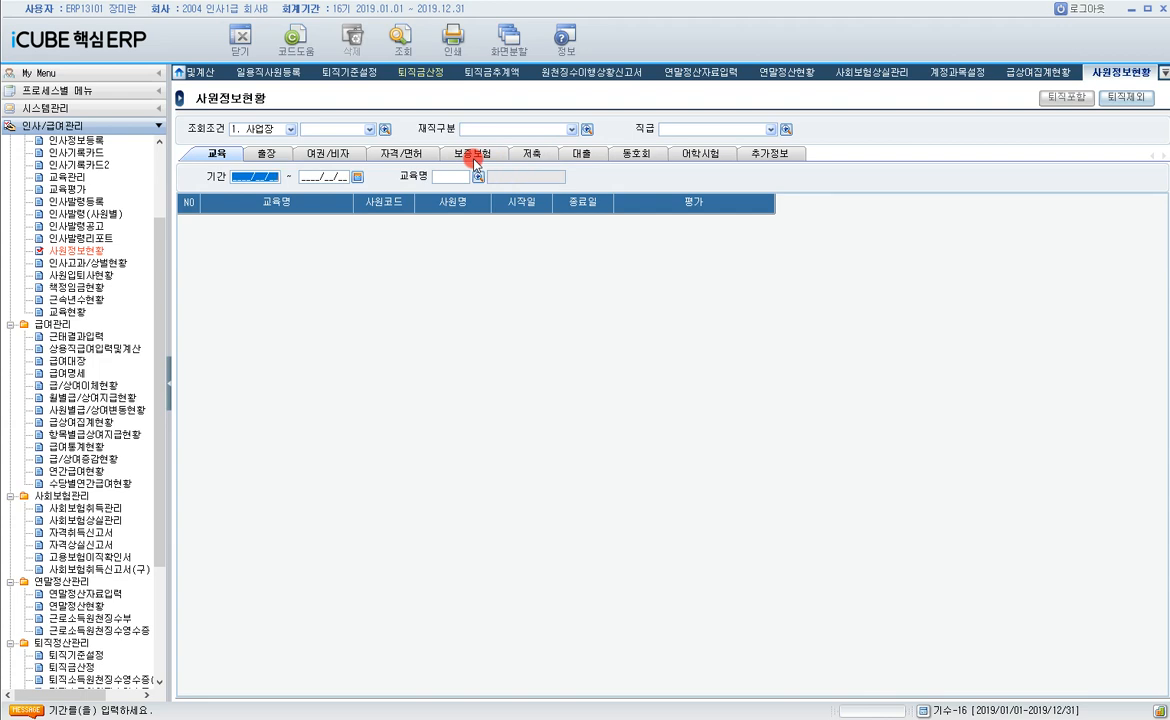
pyautogui.click(587, 130)
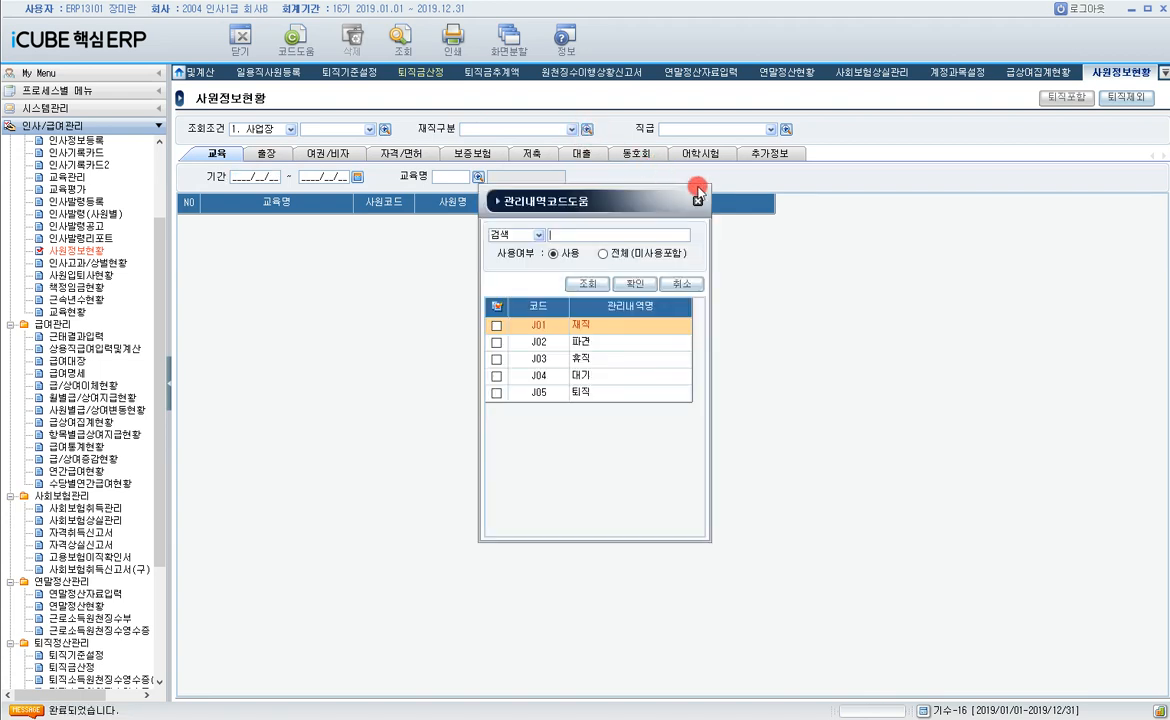
pyautogui.click(697, 200)
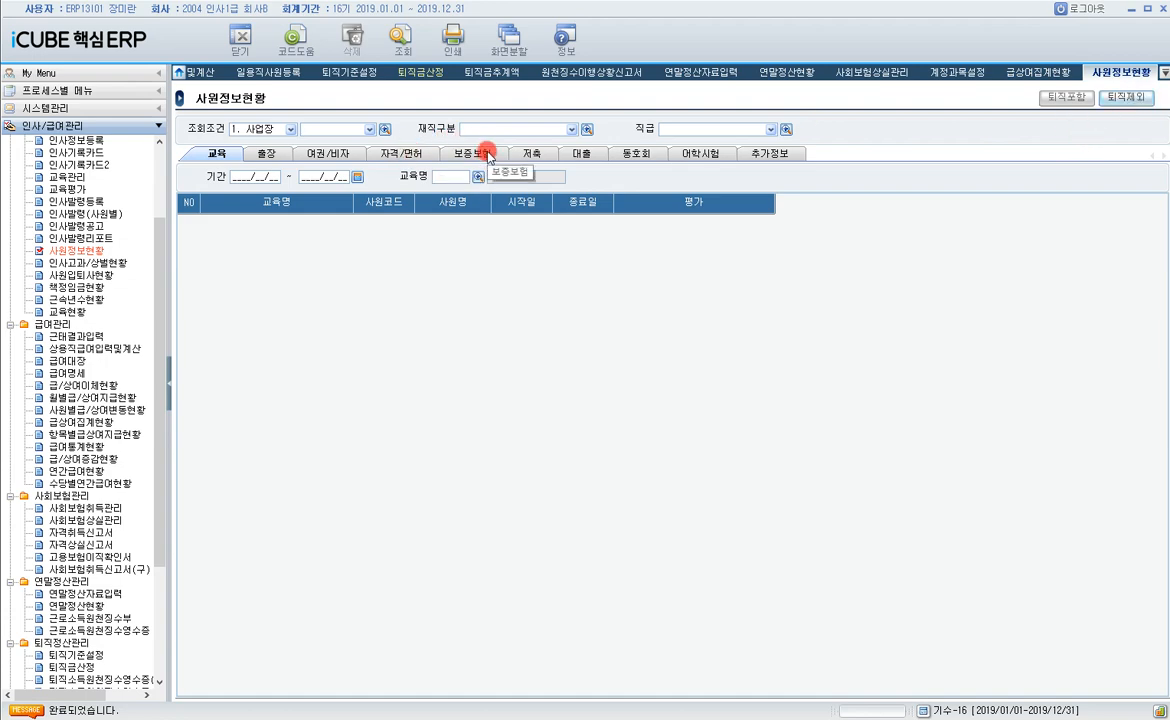
pyautogui.click(375, 155)
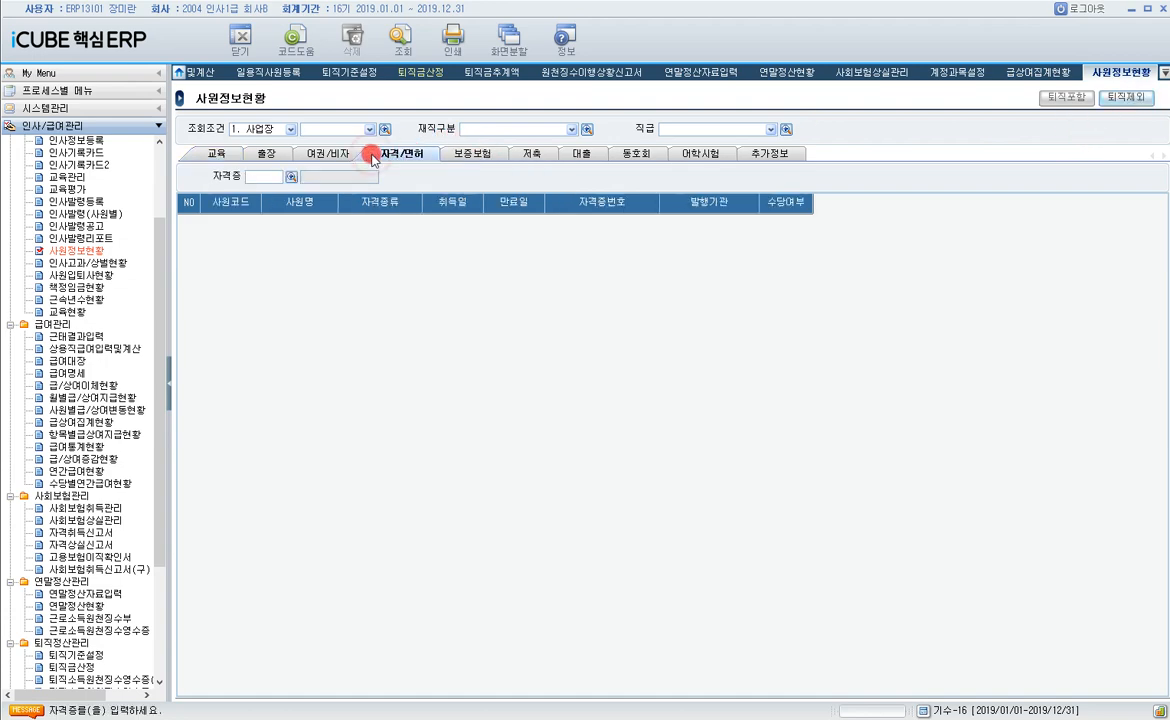
pyautogui.click(1141, 104)
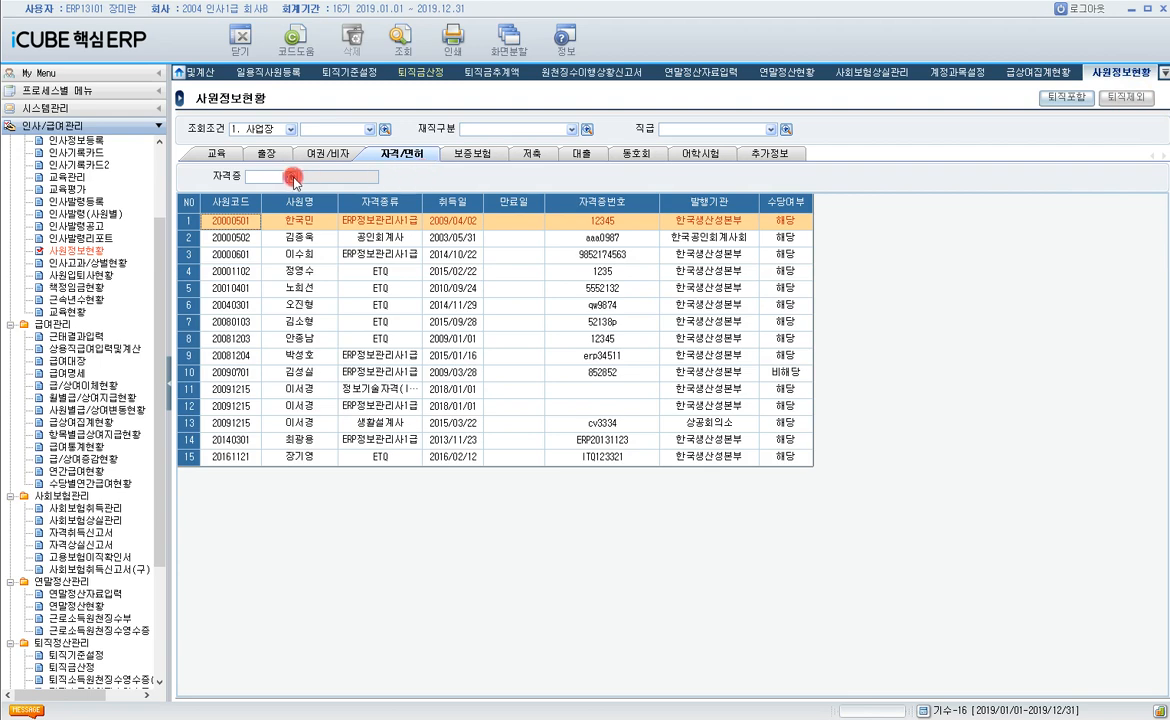
# - Filter qualifications to the six ERP정보관리사1급 holders, check their allowance eligibility, then open 항목별급상여지급현황
pyautogui.click(292, 177)
pyautogui.doubleClick(611, 343)
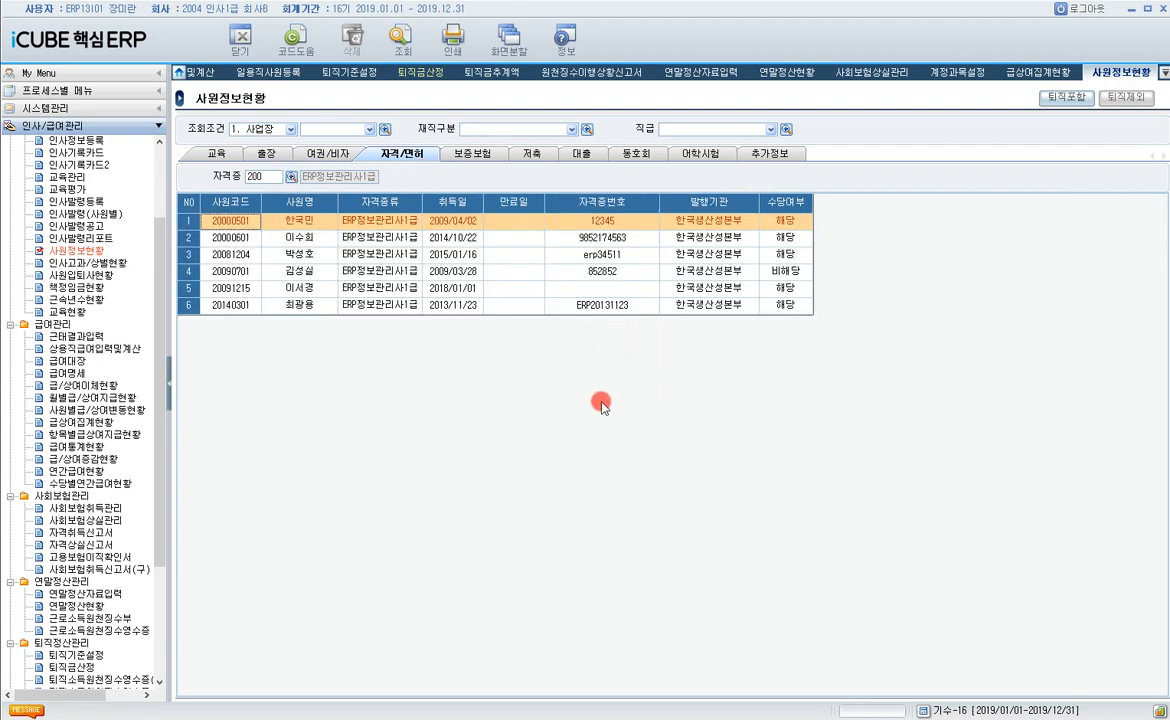
pyautogui.click(788, 240)
pyautogui.click(788, 254)
pyautogui.click(790, 271)
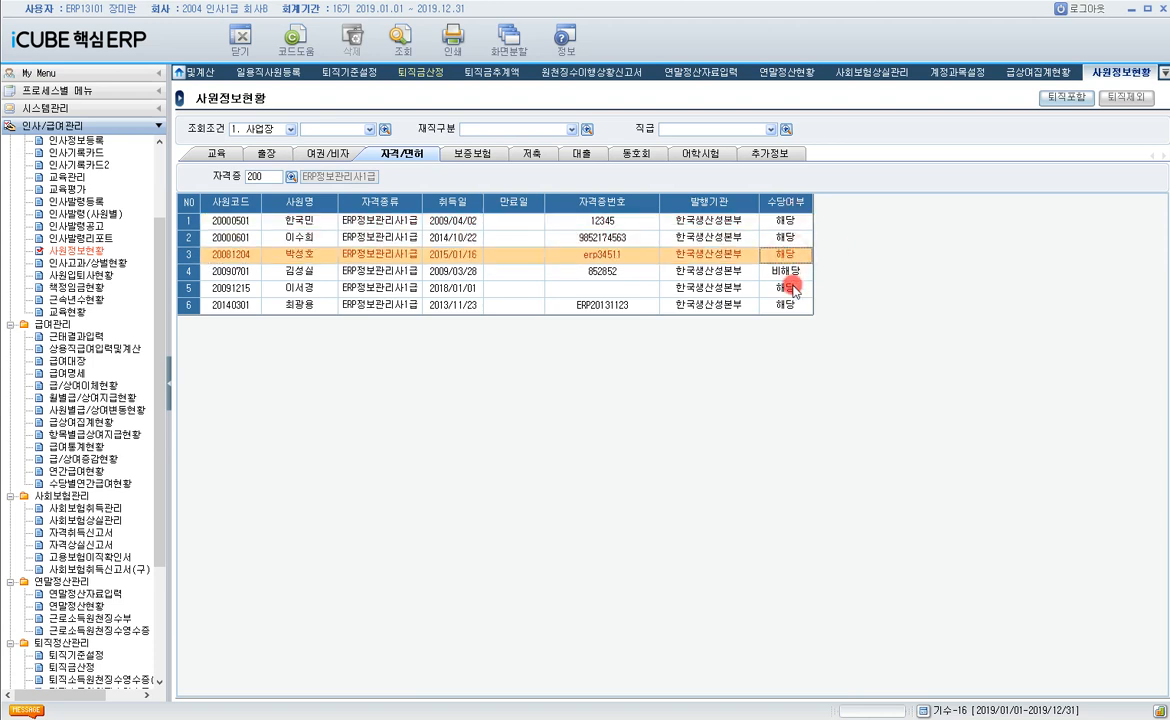
pyautogui.click(790, 288)
pyautogui.click(790, 303)
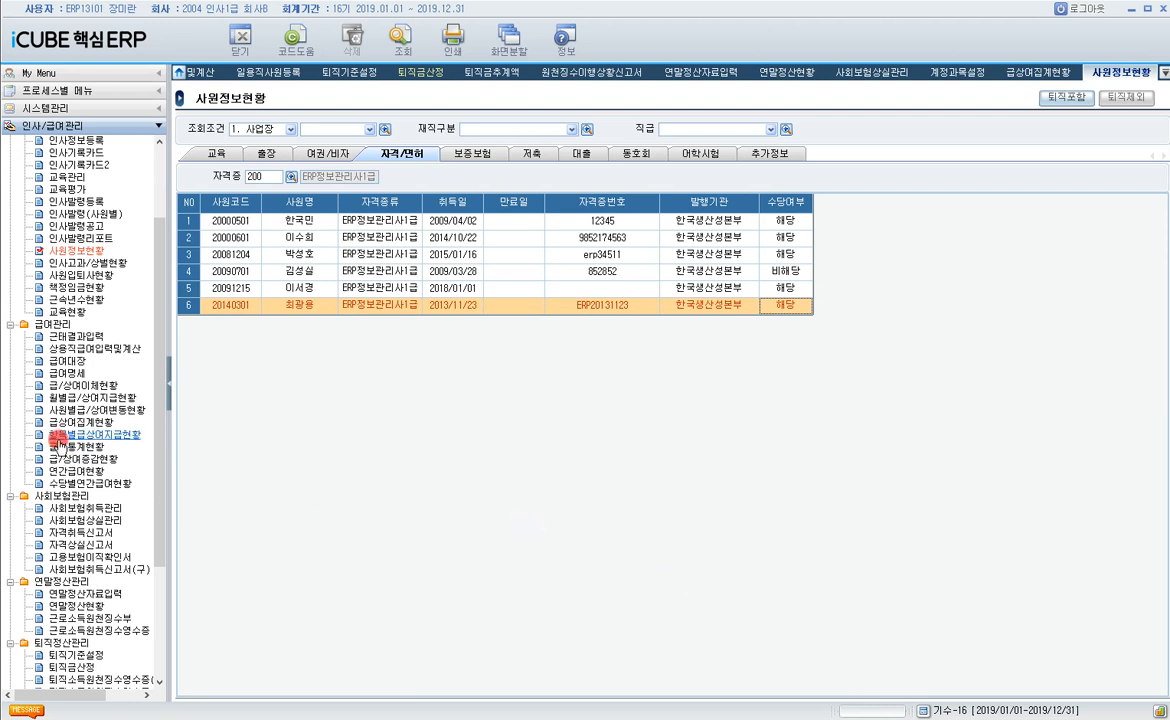
pyautogui.click(66, 436)
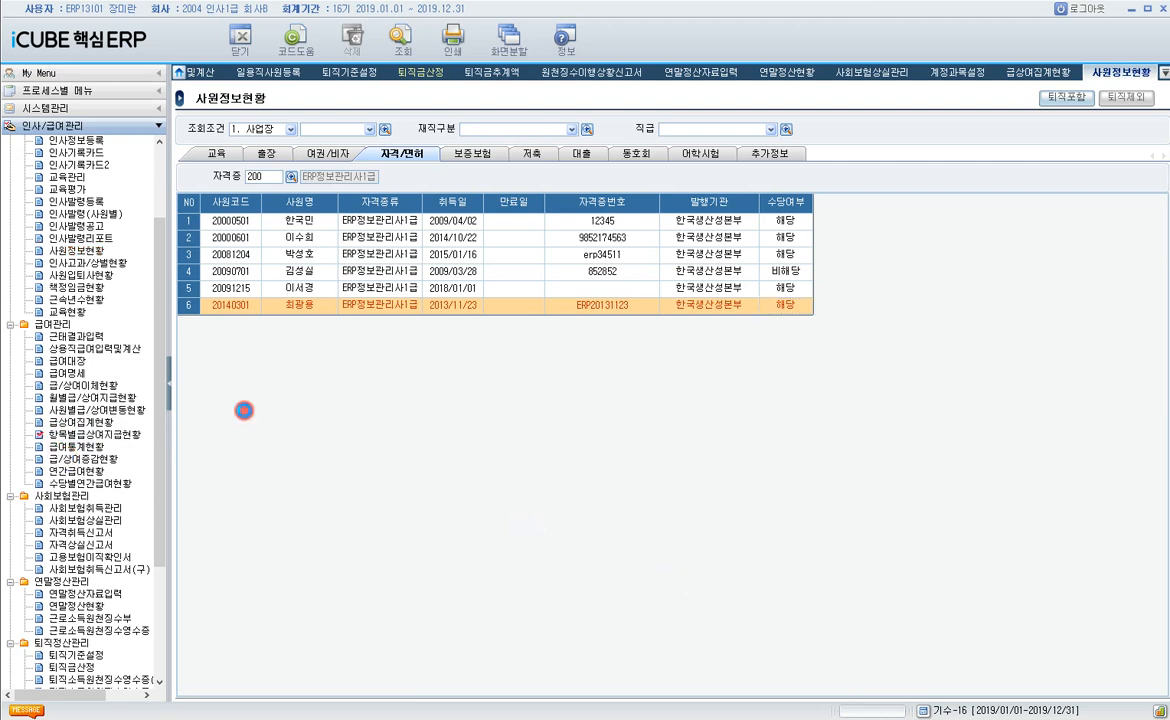
# - Set 귀속연월 2019/06–2019/06, 지급구분 100 급여, and 집계구분 2.직종별
pyautogui.click(318, 129)
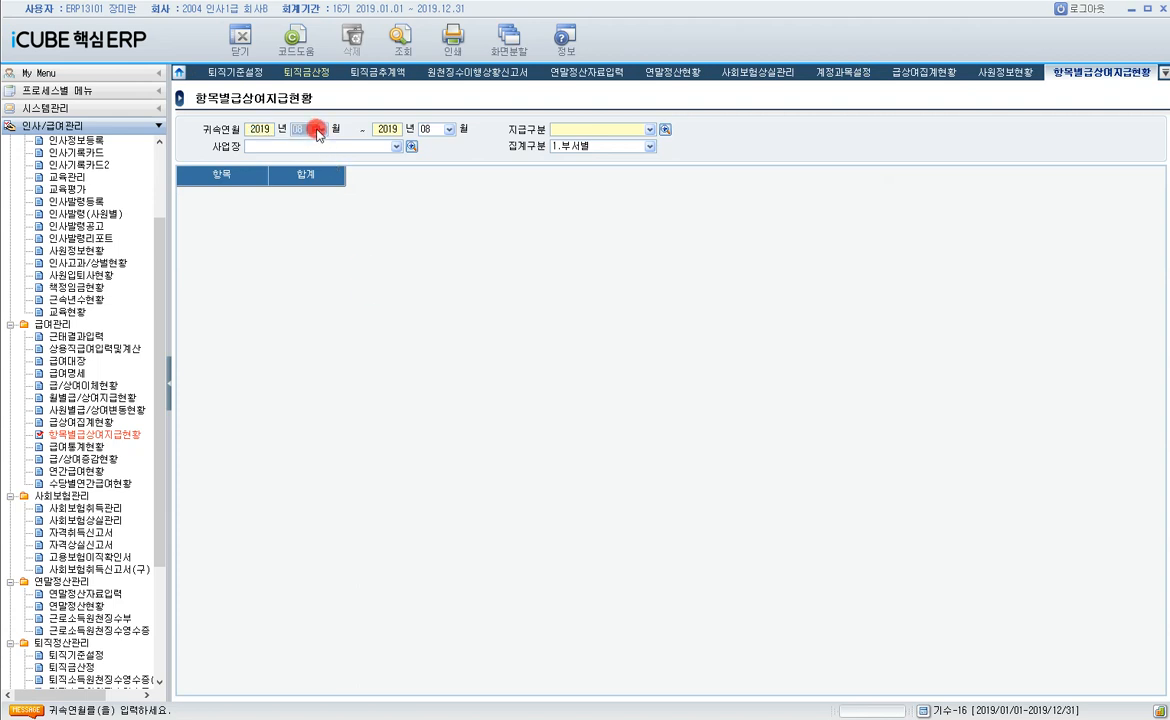
pyautogui.click(303, 201)
pyautogui.click(449, 129)
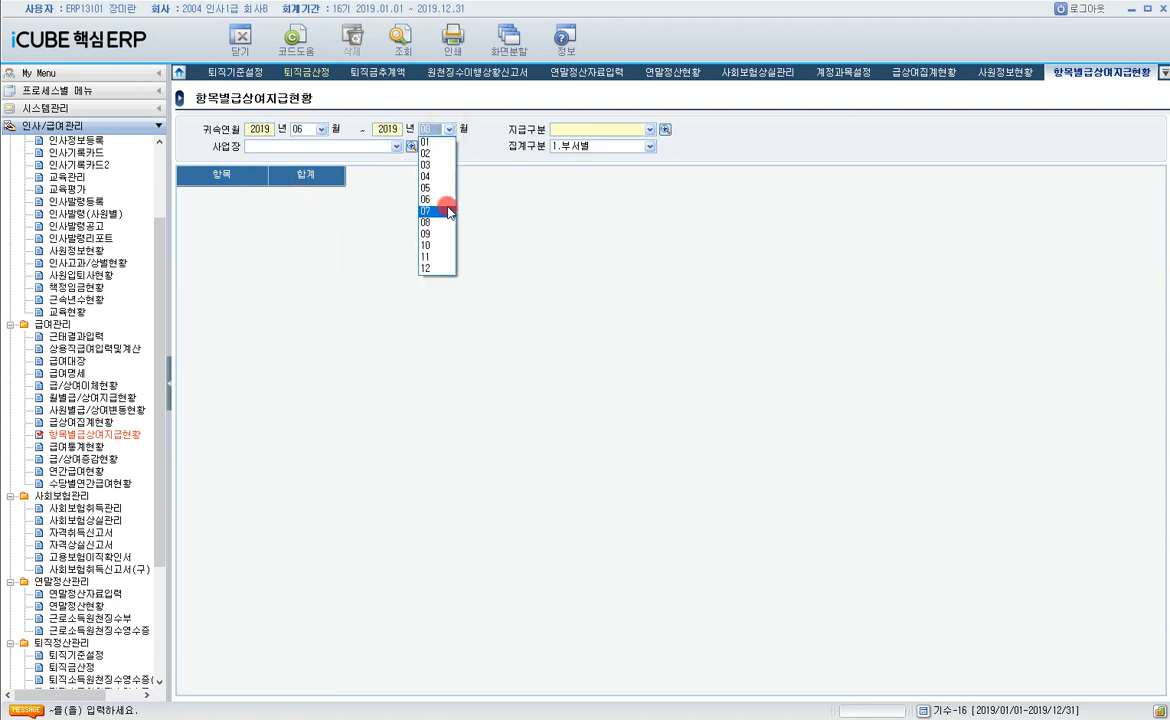
pyautogui.click(447, 210)
pyautogui.click(449, 129)
pyautogui.click(440, 197)
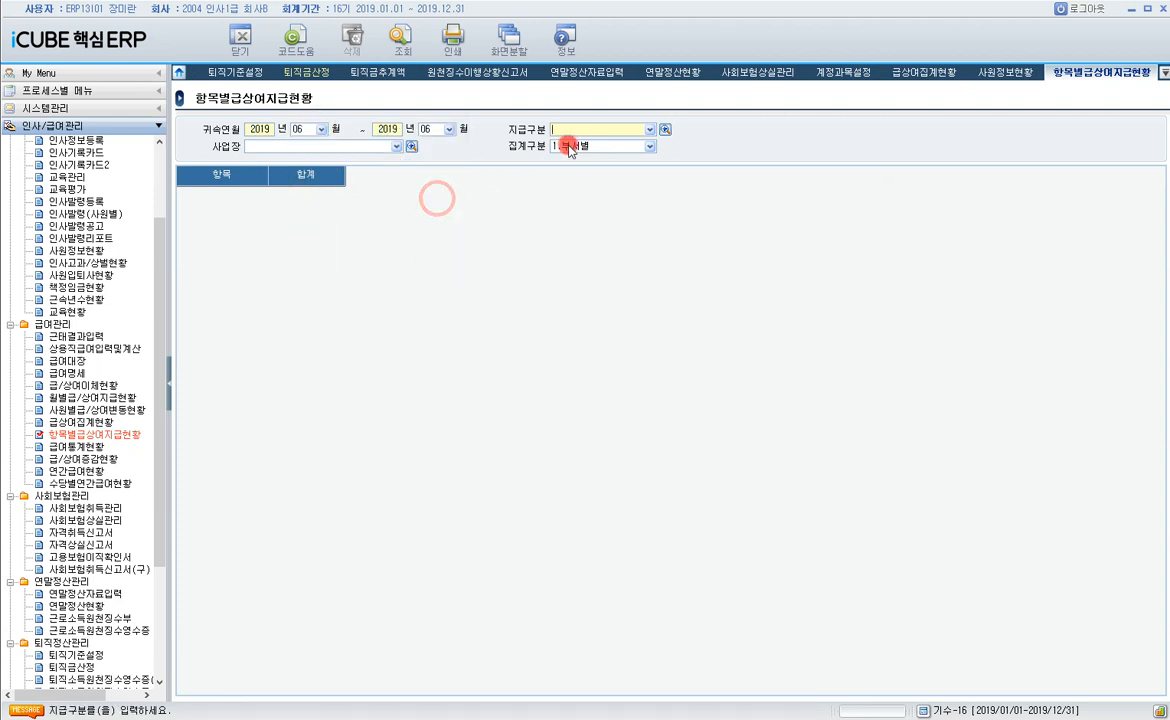
pyautogui.click(665, 129)
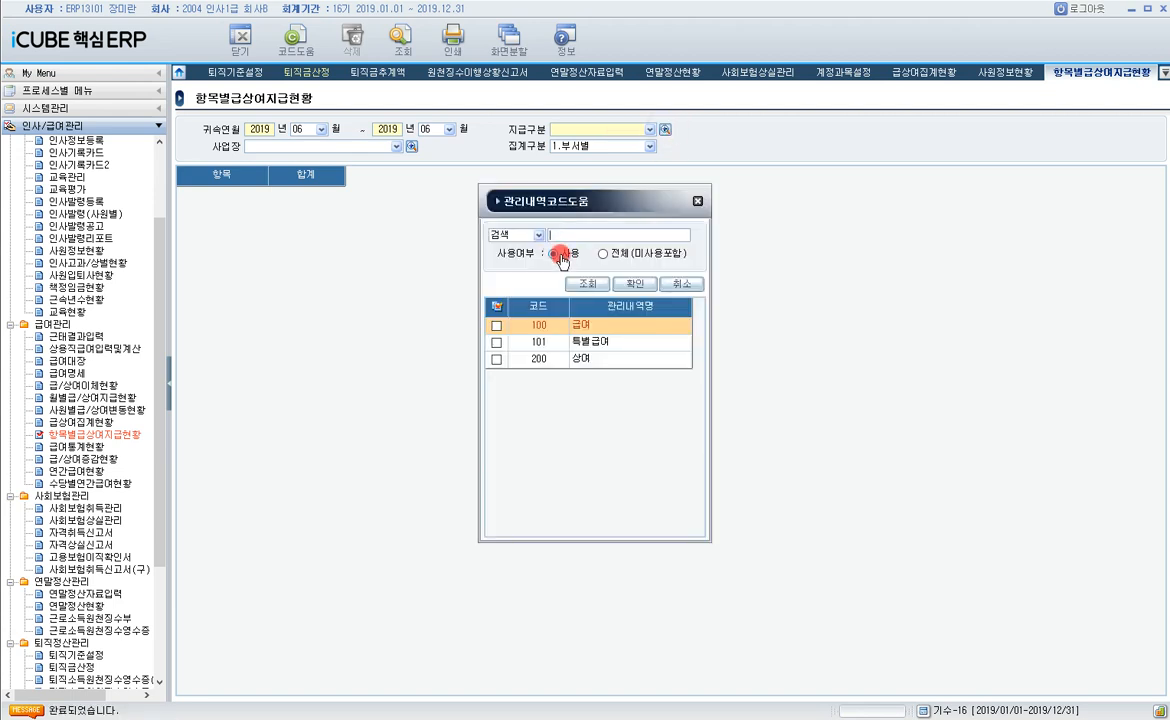
pyautogui.doubleClick(561, 326)
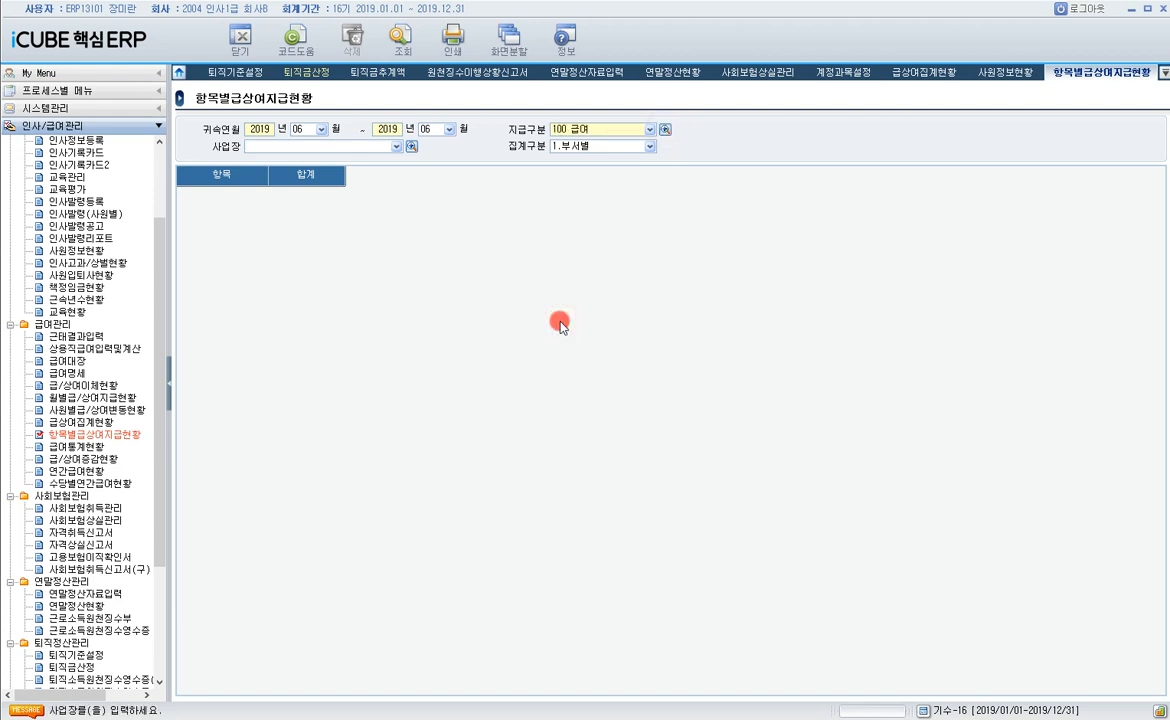
pyautogui.click(606, 146)
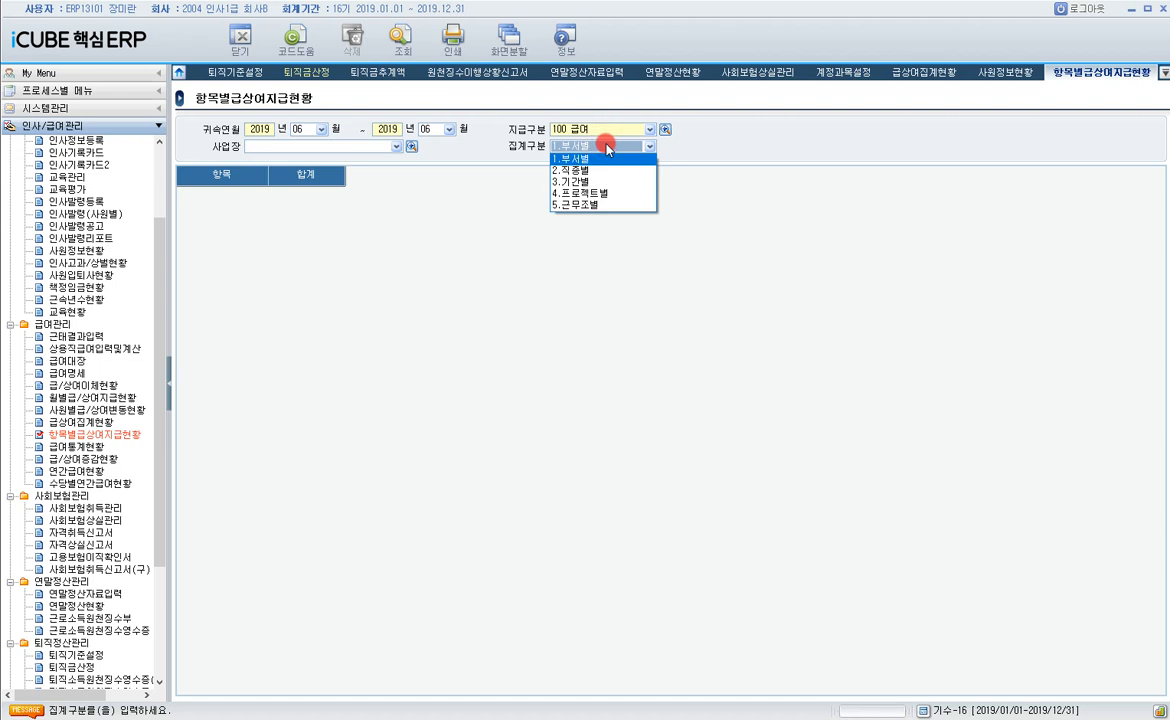
pyautogui.click(592, 170)
# - Run the query and compare health insurance amounts for 사무직 and 생산직 staff
pyautogui.click(399, 42)
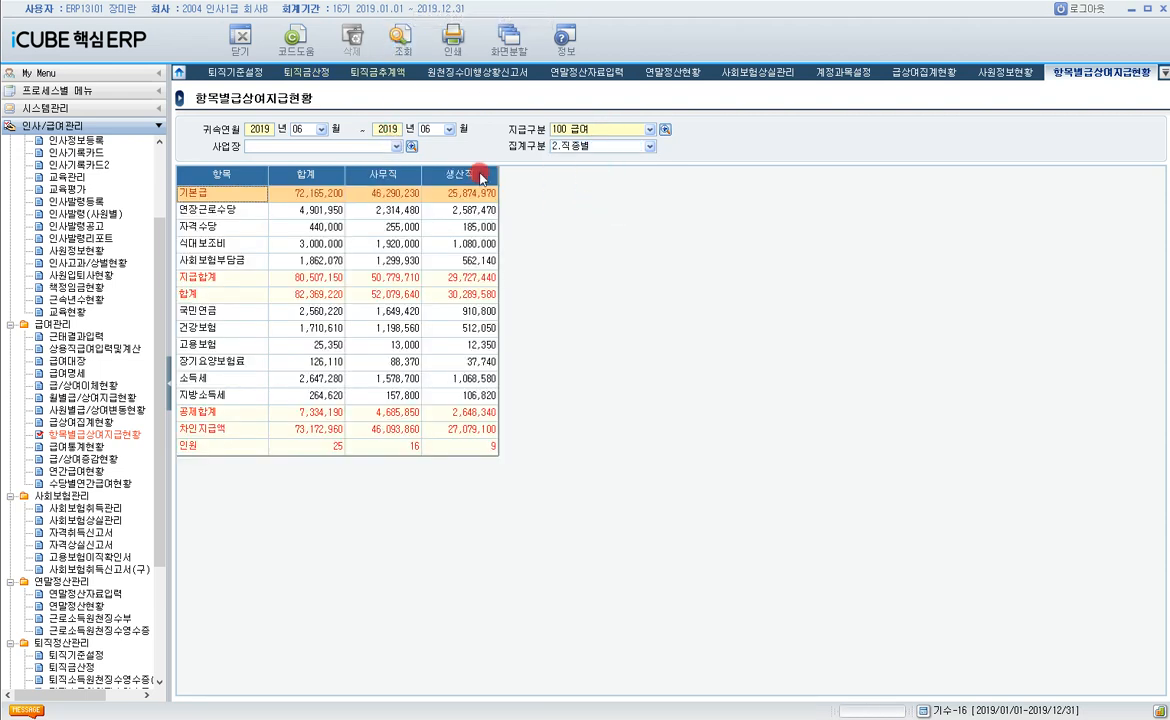
pyautogui.click(401, 332)
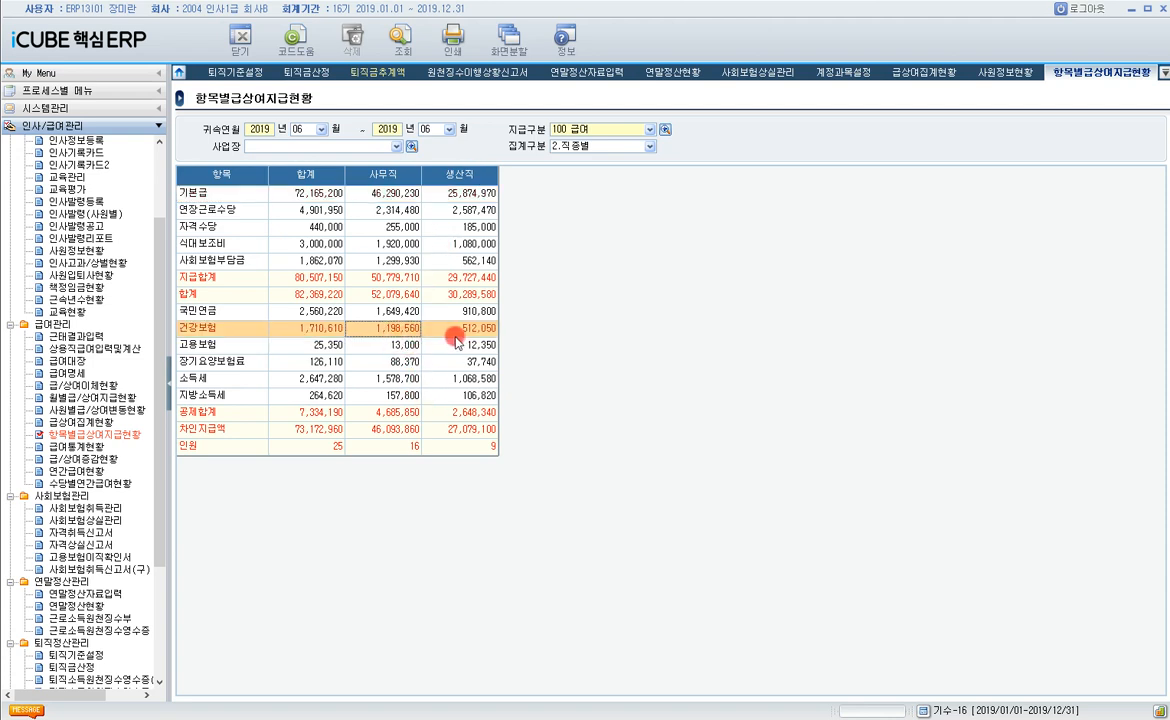
pyautogui.click(457, 340)
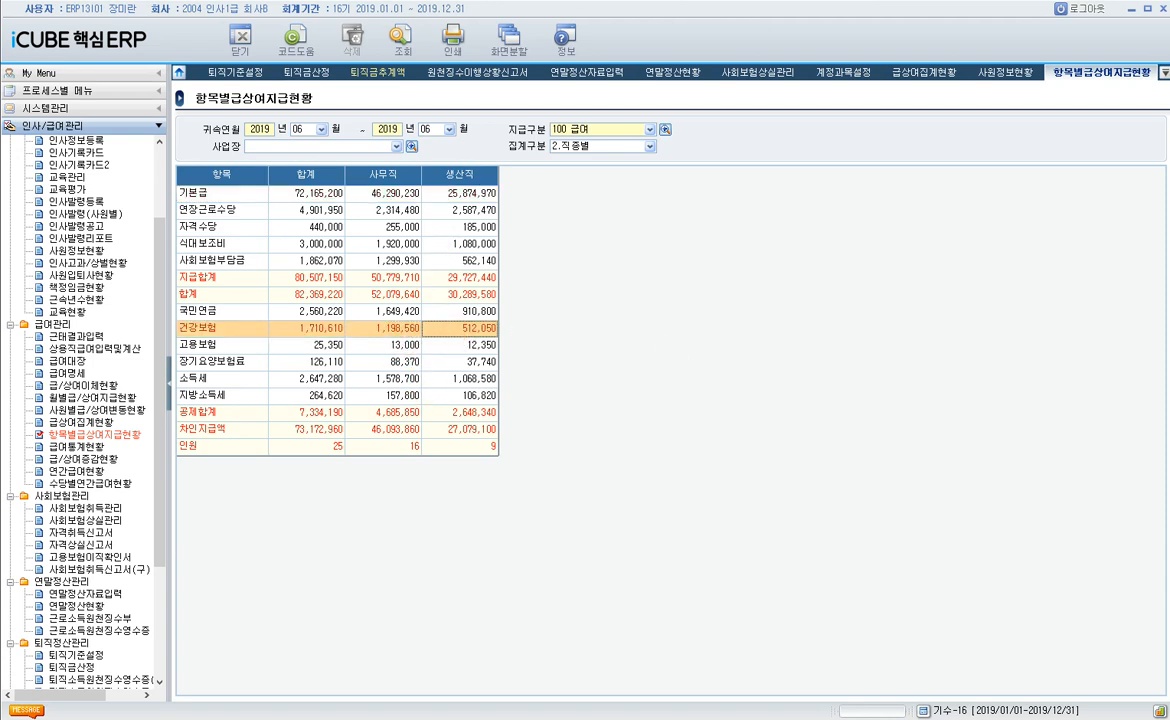